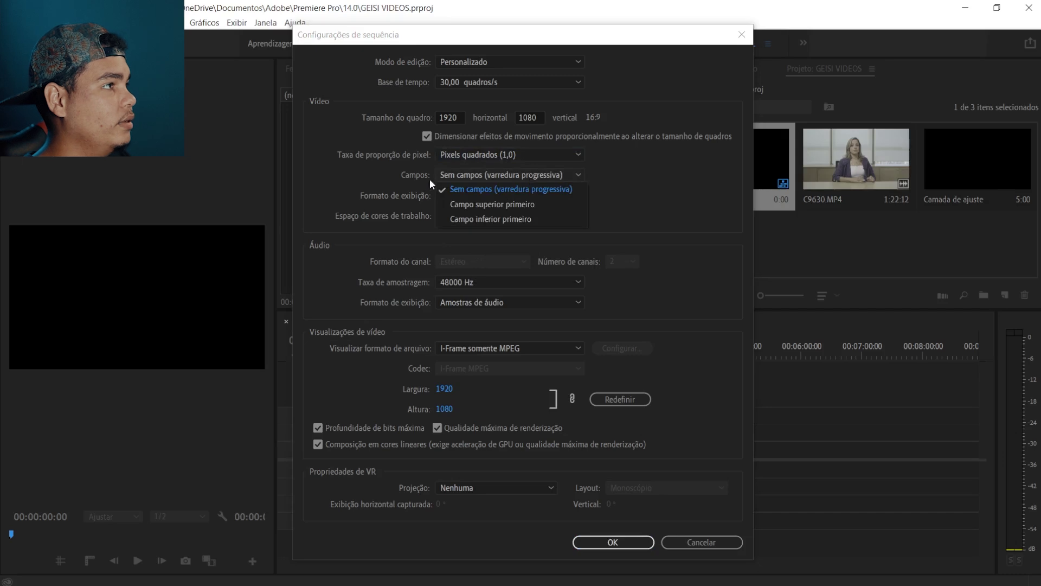
# Set the sequence's Campos option to Sem campos (varredura progressiva) and accept the sequence settings
pyautogui.click(387, 177)
pyautogui.click(467, 174)
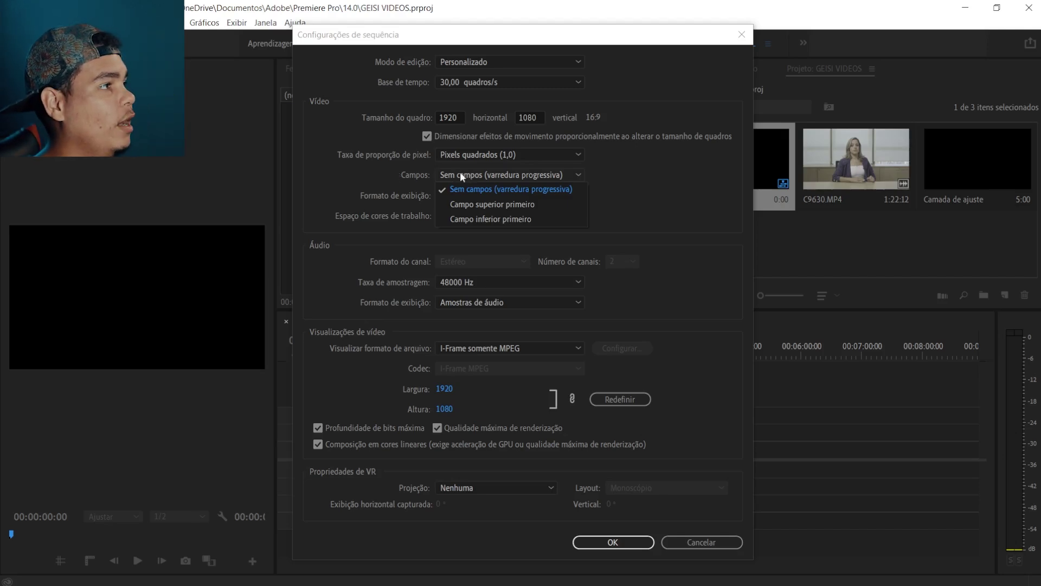
pyautogui.click(535, 191)
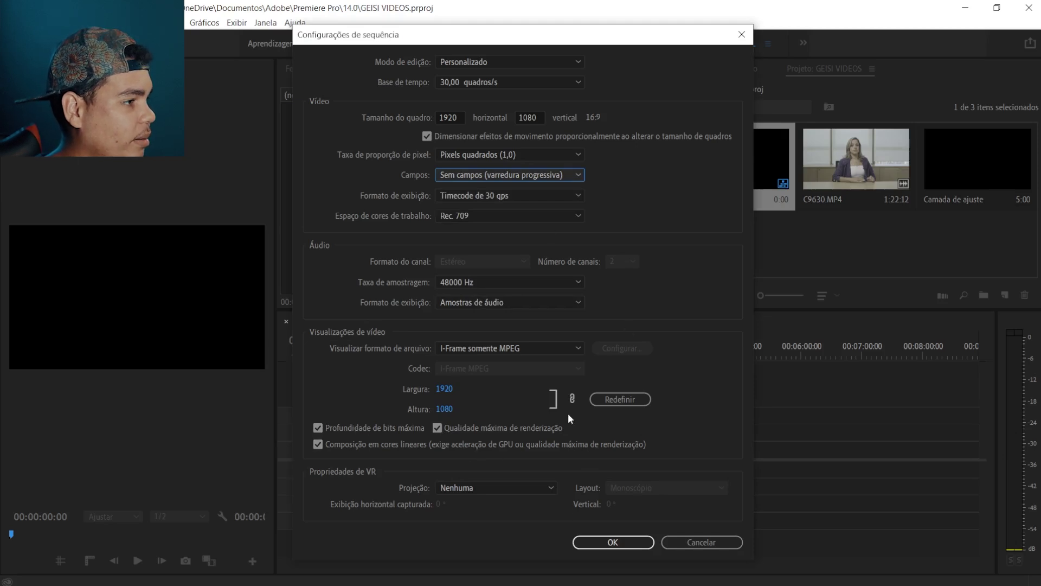
pyautogui.click(606, 543)
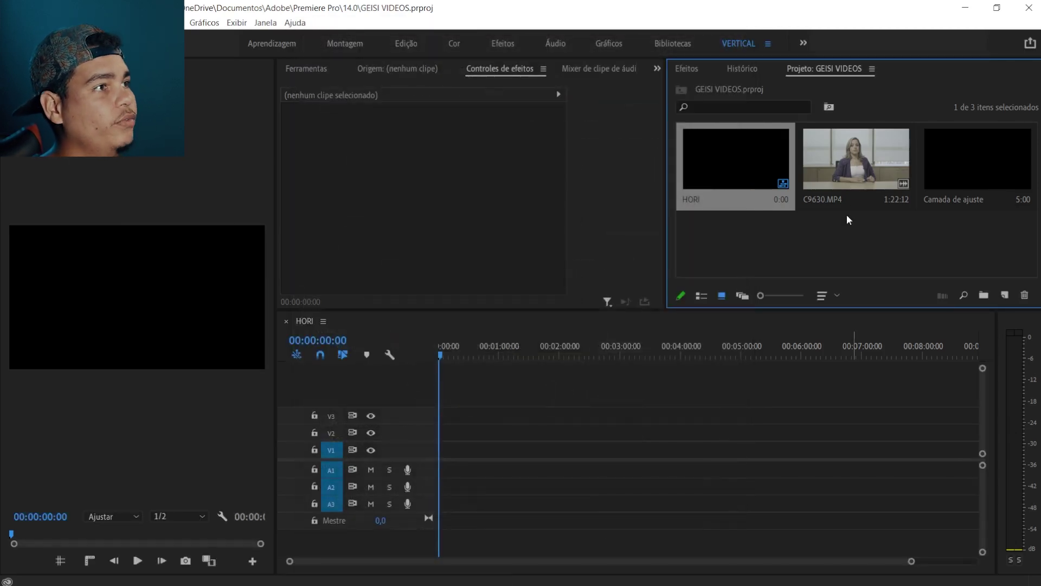
# Add C9630.MP4 at the start of the HORI sequence, keeping the existing sequence settings, and delete its audio
pyautogui.moveTo(856, 189); pyautogui.dragTo(427, 441)
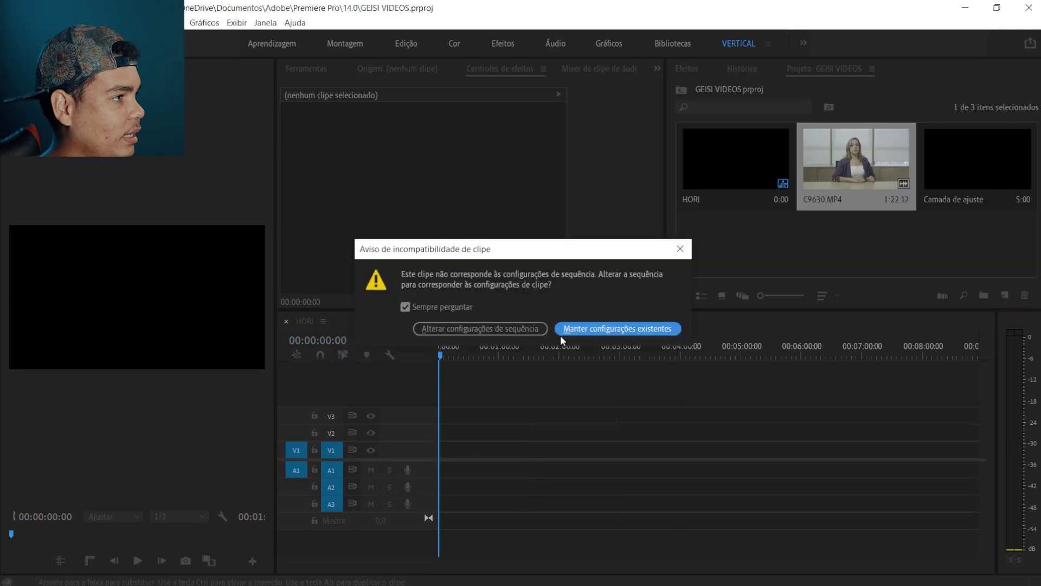
pyautogui.click(564, 329)
pyautogui.keyDown('alt'); pyautogui.click(479, 472); pyautogui.keyUp('alt')
pyautogui.press('Delete')
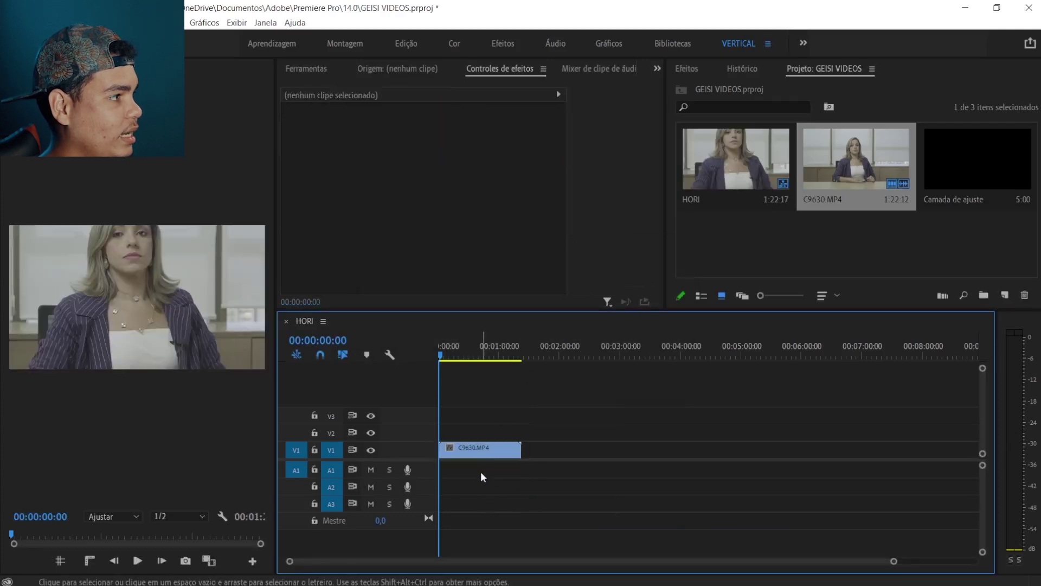
# Set the Escala of the C9630.MP4 clip to 50 and save the project
pyautogui.click(481, 450)
pyautogui.click(288, 124)
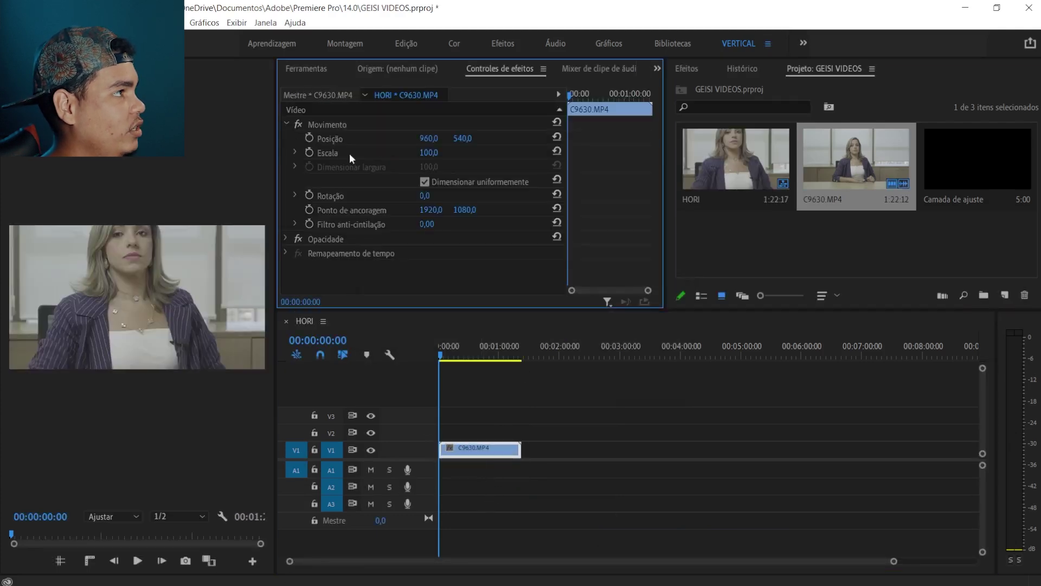
pyautogui.click(434, 152)
pyautogui.write('50')
pyautogui.press('Return')
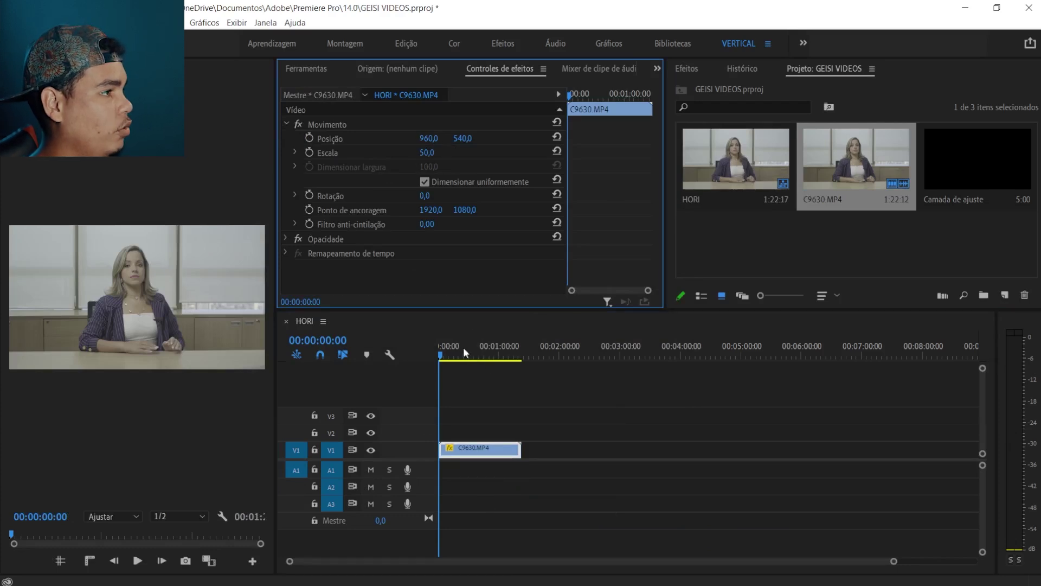
pyautogui.click(450, 355)
pyautogui.moveTo(454, 358); pyautogui.dragTo(471, 364)
pyautogui.hotkey('ctrl', 's')
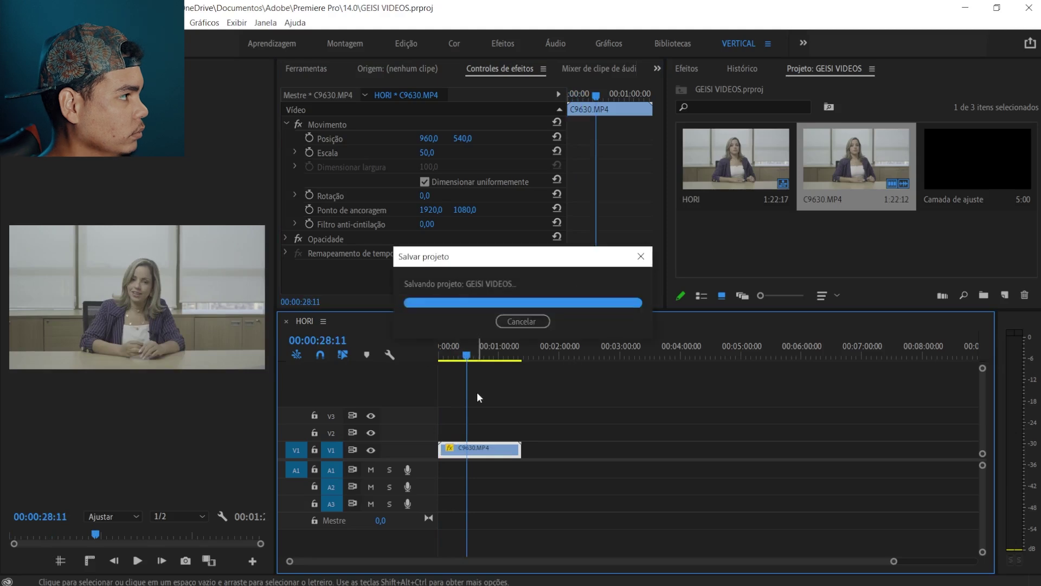
# Split the clip at 00:00:36:29 and delete the part before the cut, closing the gap it leaves
pyautogui.press('=')
pyautogui.press('=')
pyautogui.press('=')
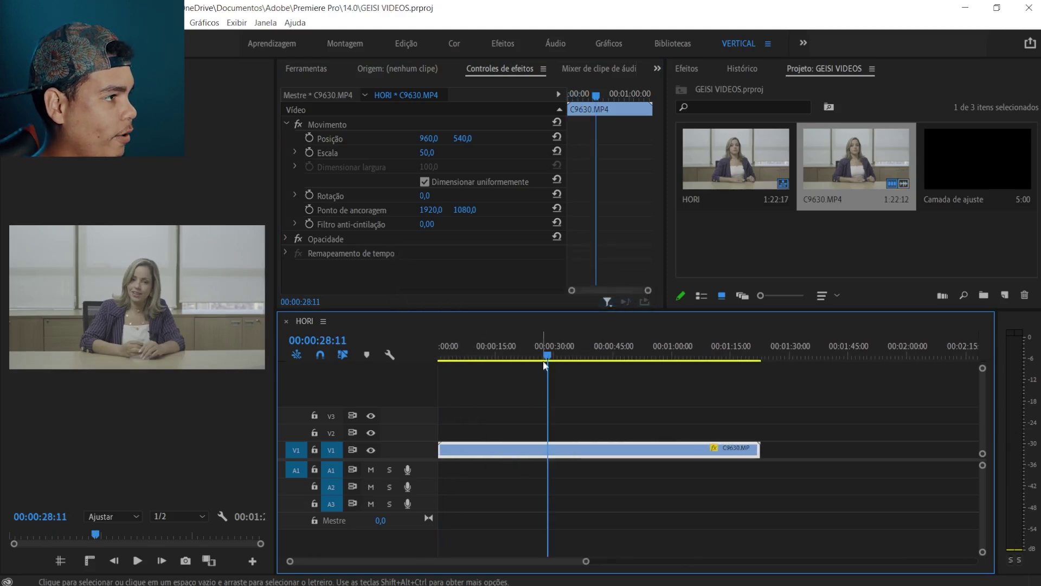
pyautogui.click(558, 358)
pyautogui.moveTo(568, 358); pyautogui.dragTo(584, 358)
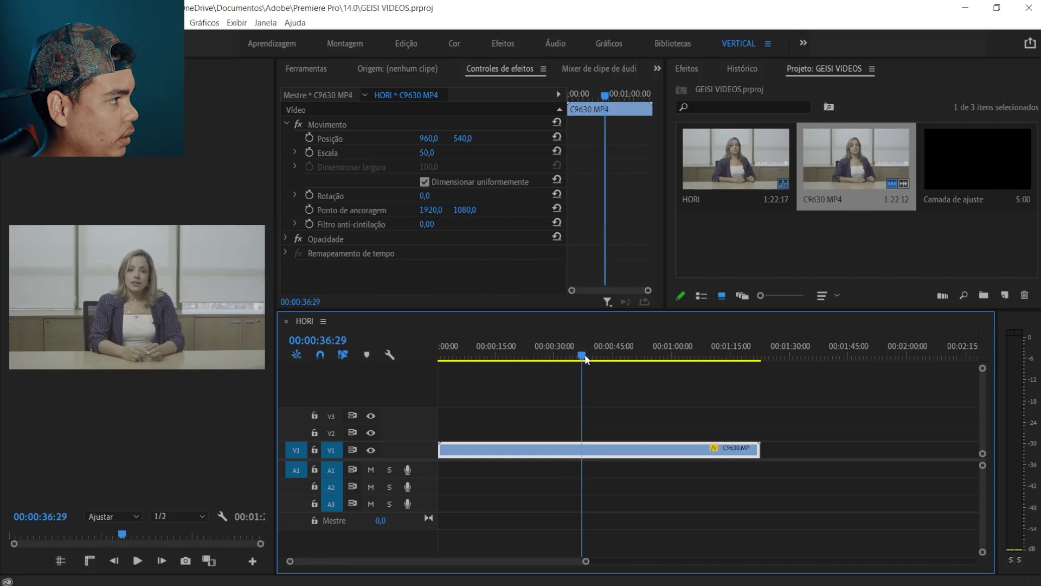
pyautogui.press('c')
pyautogui.click(582, 449)
pyautogui.press('v')
pyautogui.click(530, 453)
pyautogui.press('Delete')
pyautogui.click(530, 453)
pyautogui.press('Delete')
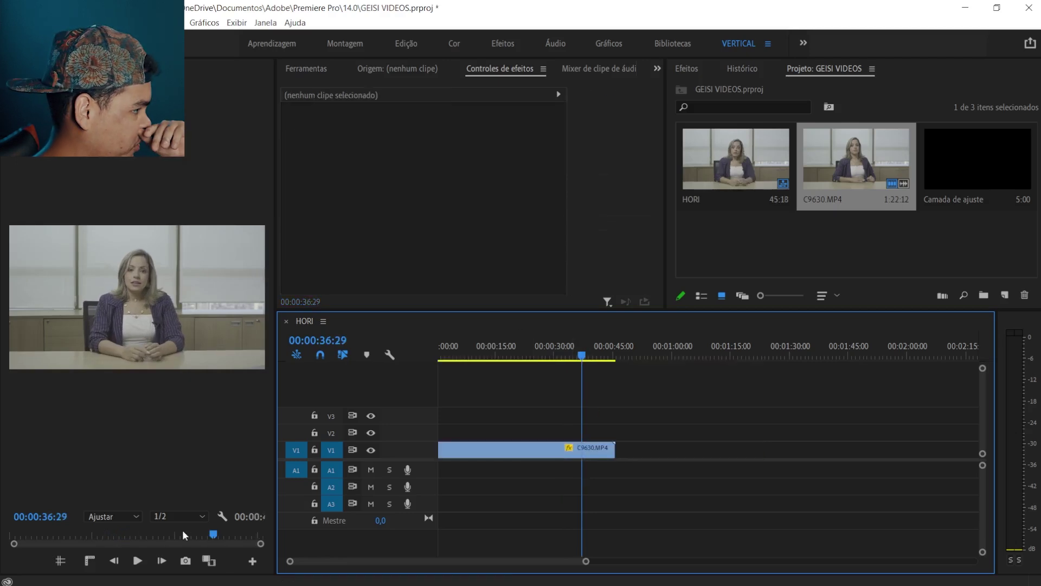
# Split the clip at 00:00:06:14, delete everything after the cut and save the project
pyautogui.click(11, 536)
pyautogui.press('Home')
pyautogui.scroll(3, 491, 442)
pyautogui.press('space')
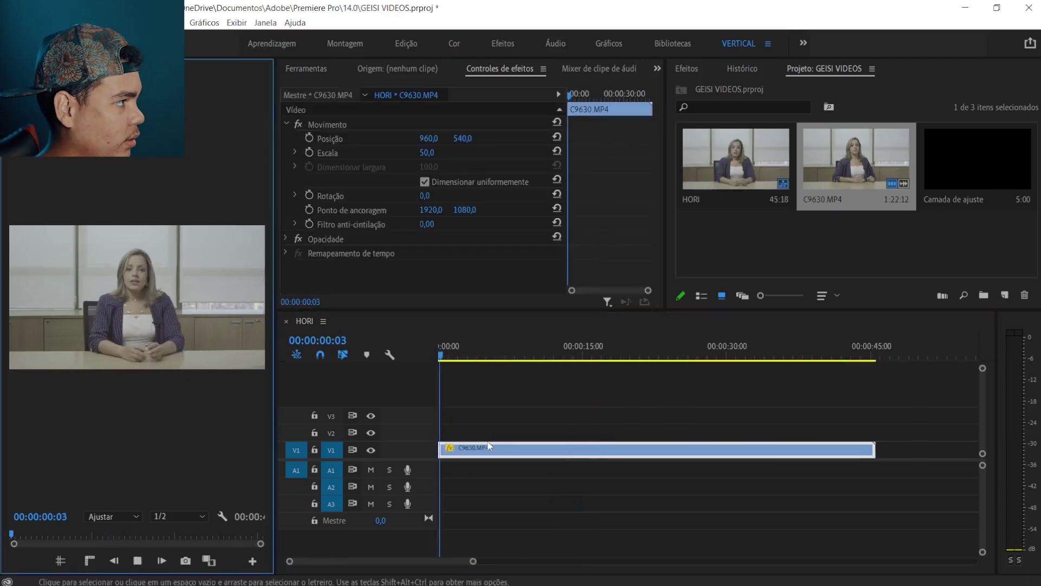
pyautogui.moveTo(477, 359); pyautogui.dragTo(500, 360)
pyautogui.press('c')
pyautogui.click(501, 450)
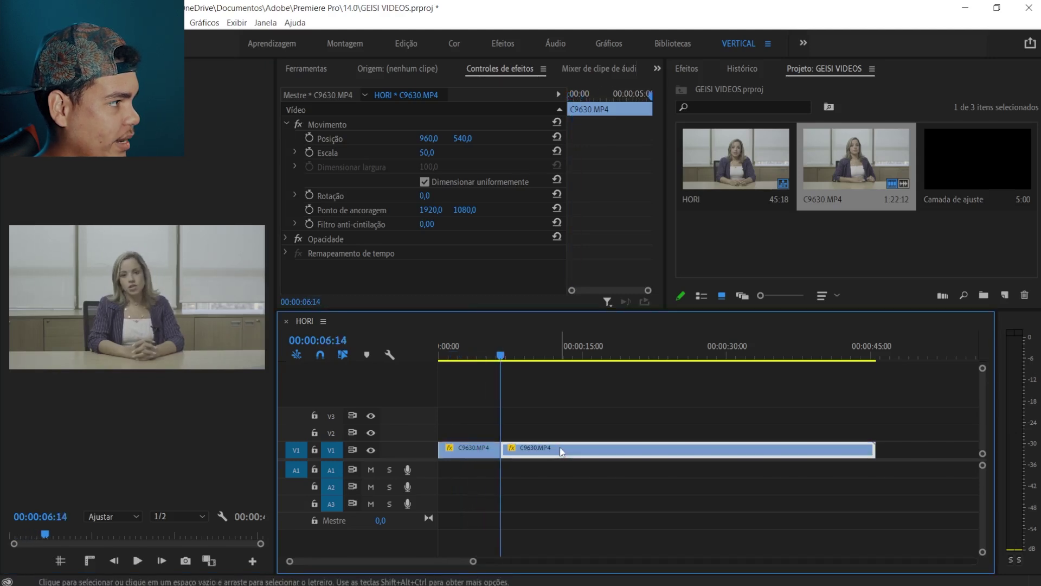
pyautogui.press('v')
pyautogui.click(540, 451)
pyautogui.press('Delete')
pyautogui.hotkey('ctrl', 's')
# Place the Camada de ajuste on V2 above the clip and extend it to the clip's end
pyautogui.press('Home')
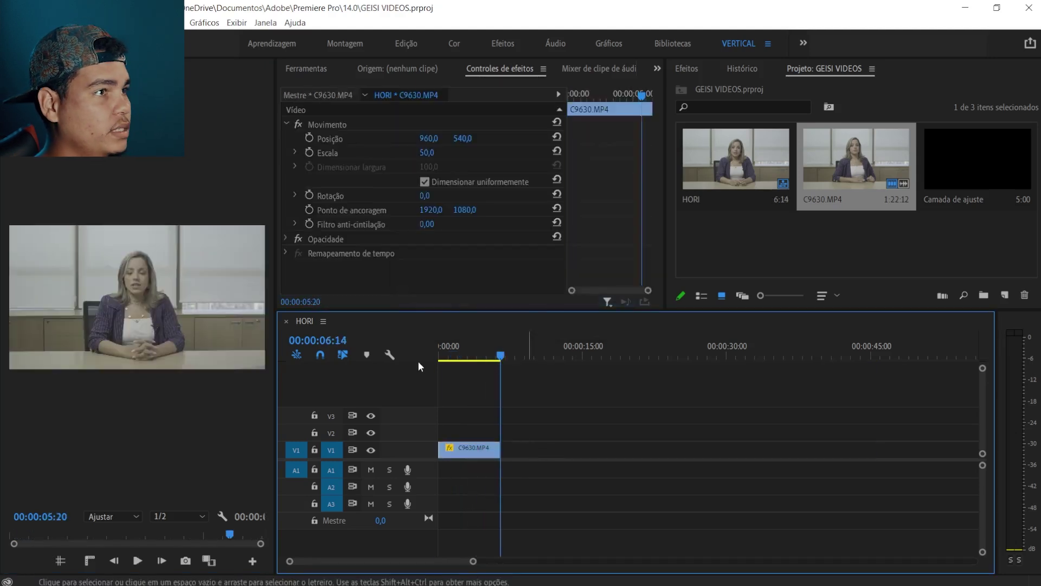
pyautogui.click(942, 276)
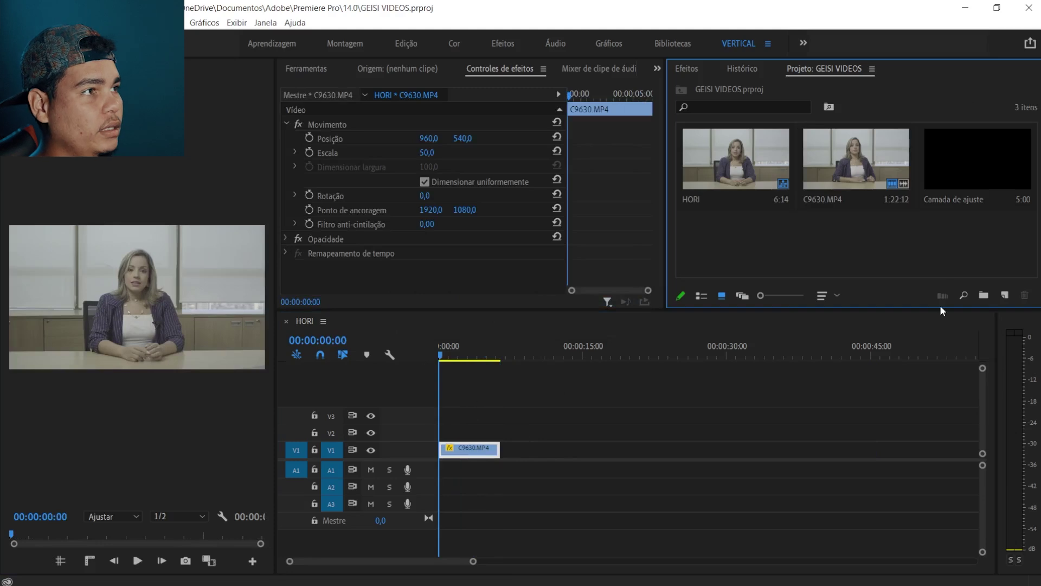
pyautogui.click(475, 446)
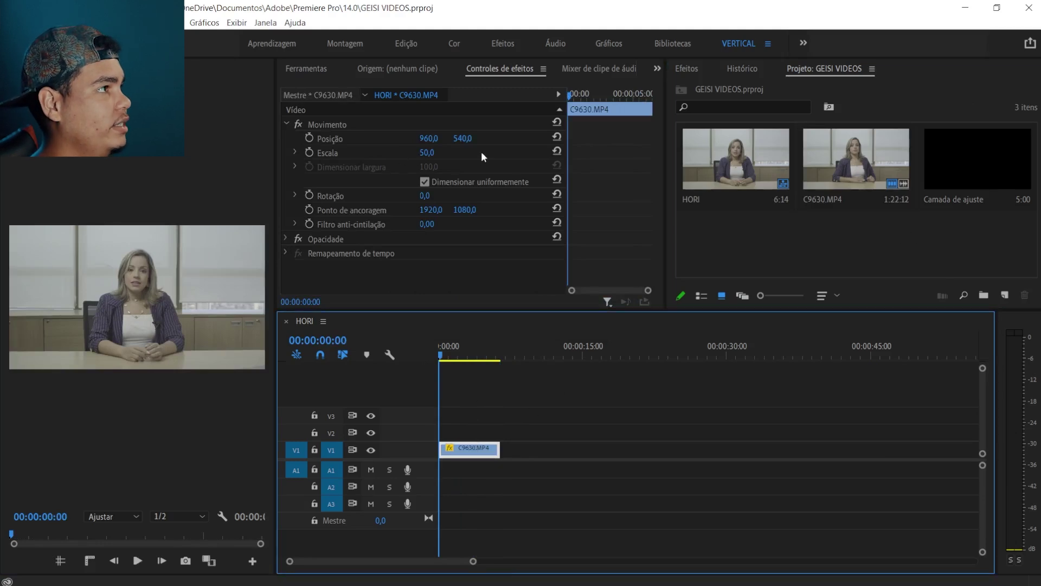
pyautogui.moveTo(979, 159); pyautogui.dragTo(466, 425)
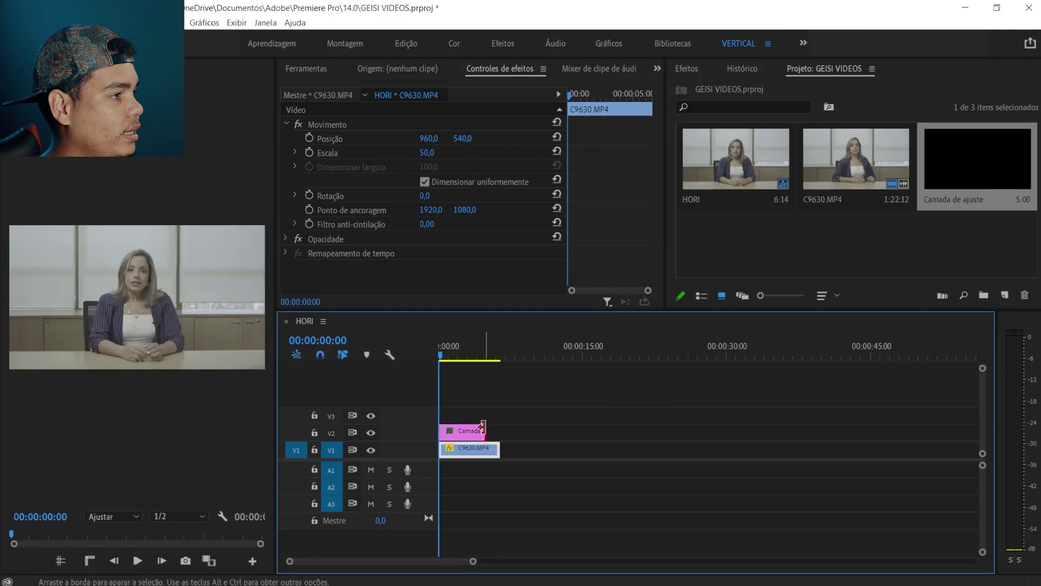
pyautogui.click(998, 198)
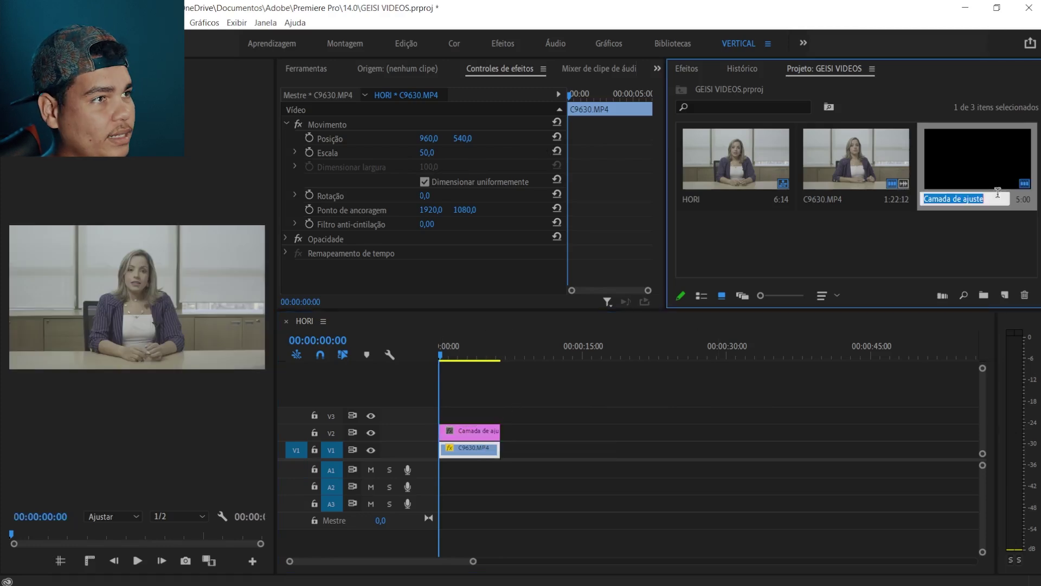
pyautogui.rightClick(981, 178)
pyautogui.click(767, 260)
# Duplicate the adjustment layer onto V3 and V4, select the one on V2 and save the project
pyautogui.moveTo(474, 432)
pyautogui.mouseDown()
pyautogui.moveTo(476, 400)
pyautogui.moveTo(478, 415)
pyautogui.mouseUp()
pyautogui.click(532, 426)
pyautogui.click(477, 437)
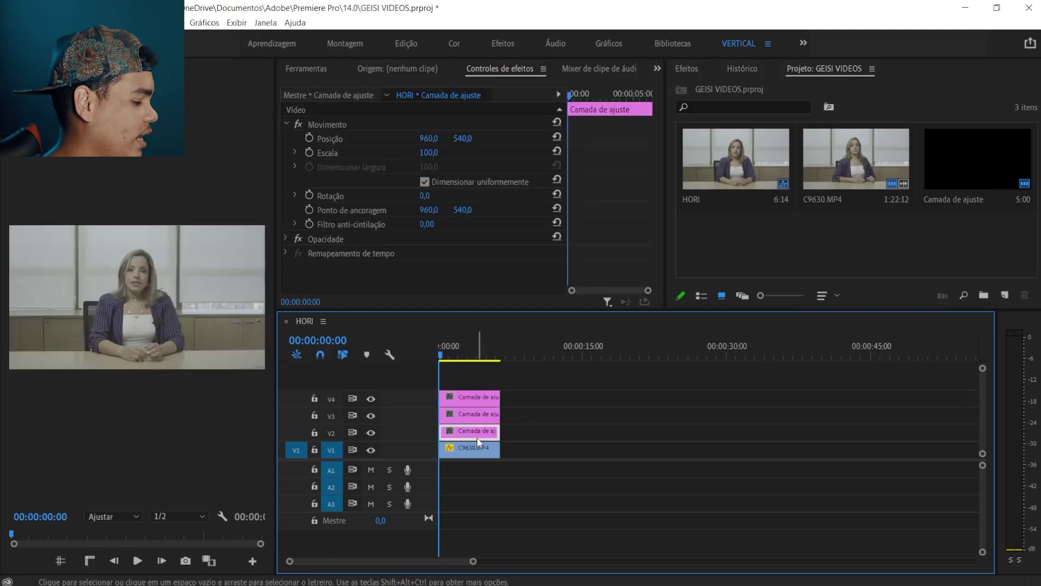
pyautogui.hotkey('ctrl', 's')
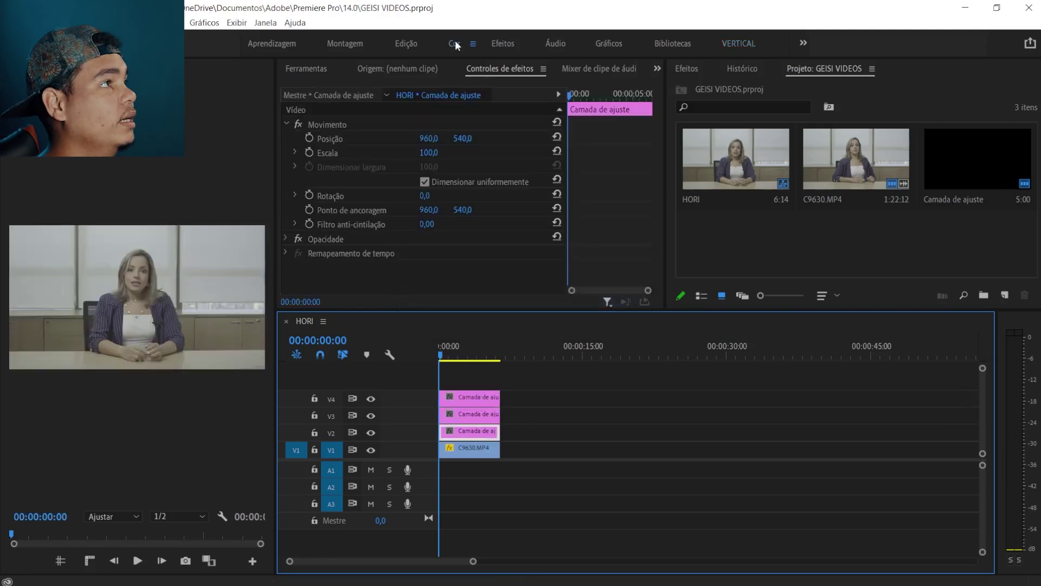
# Switch to the Cor workspace and open the Lumetri Correção básica settings for the V2 adjustment layer
pyautogui.click(456, 45)
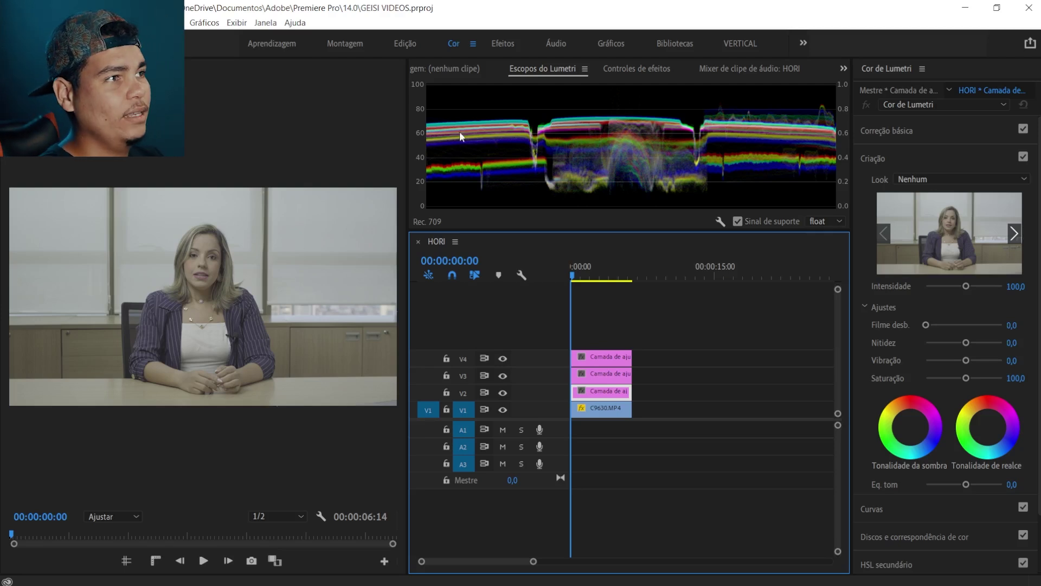
pyautogui.hotkey('ctrl', 's')
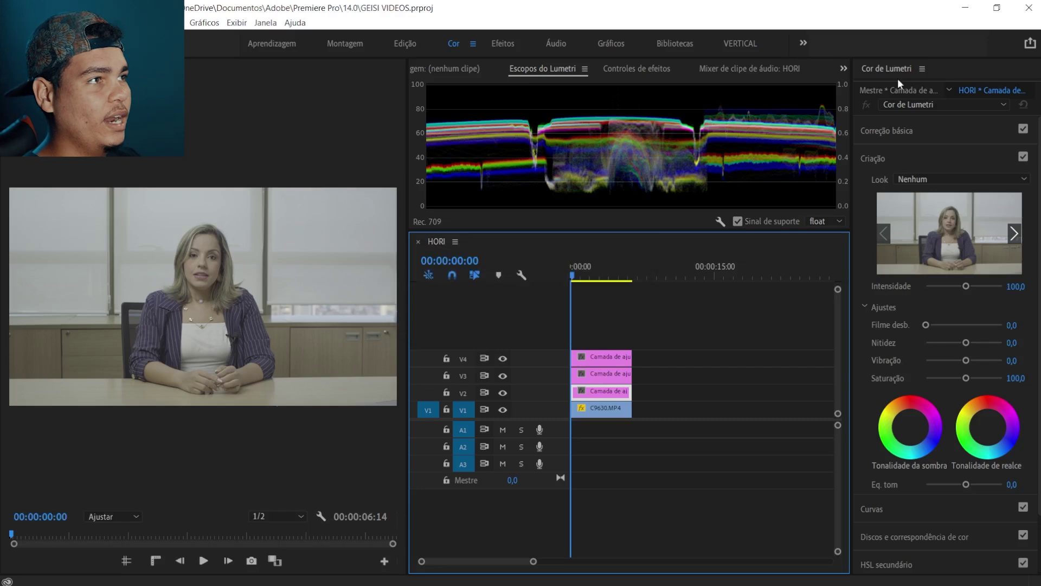
pyautogui.click(880, 157)
pyautogui.click(887, 135)
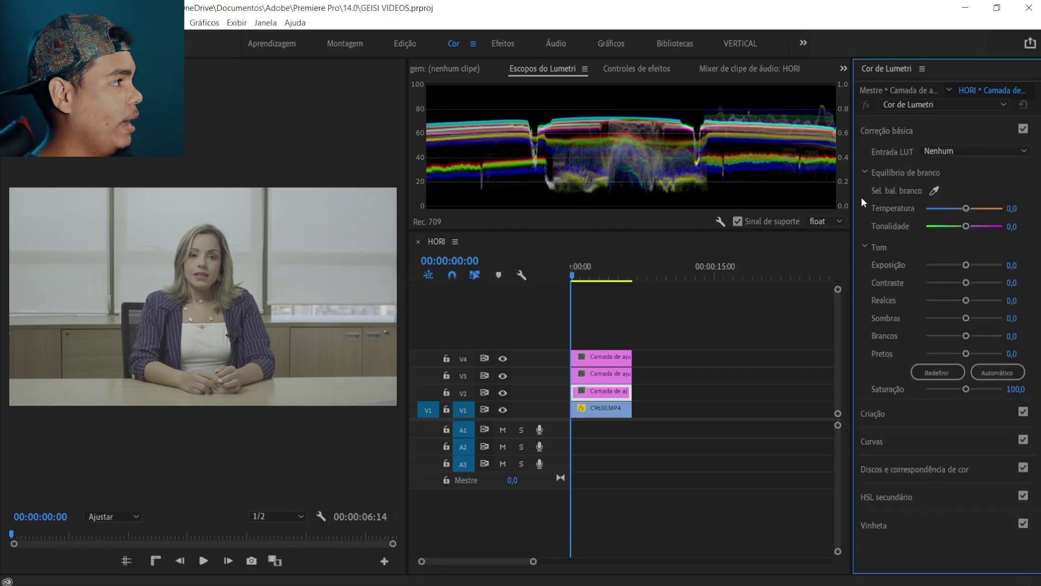
pyautogui.hotkey('ctrl', 's')
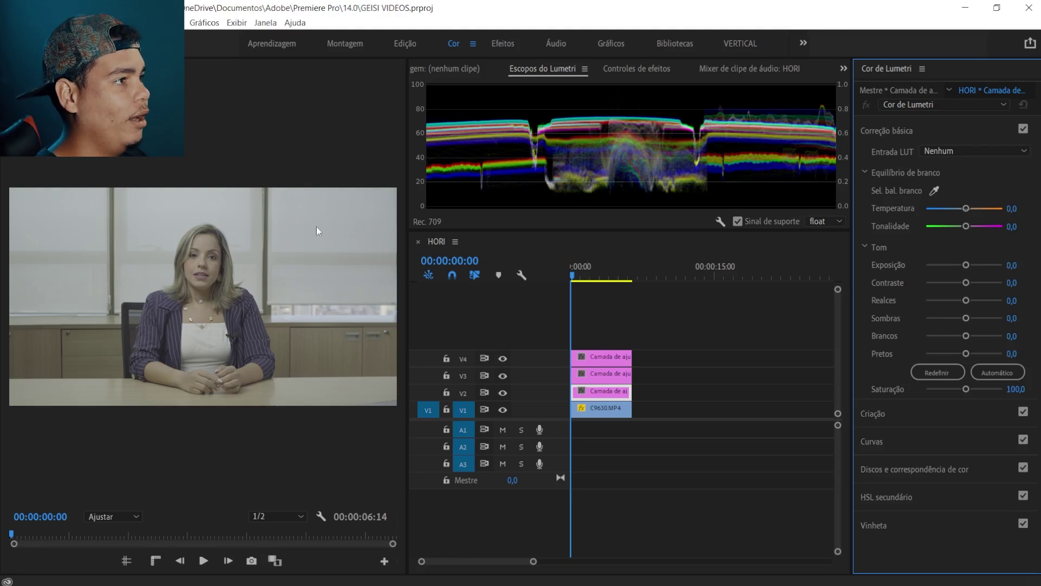
pyautogui.moveTo(583, 276); pyautogui.dragTo(588, 277)
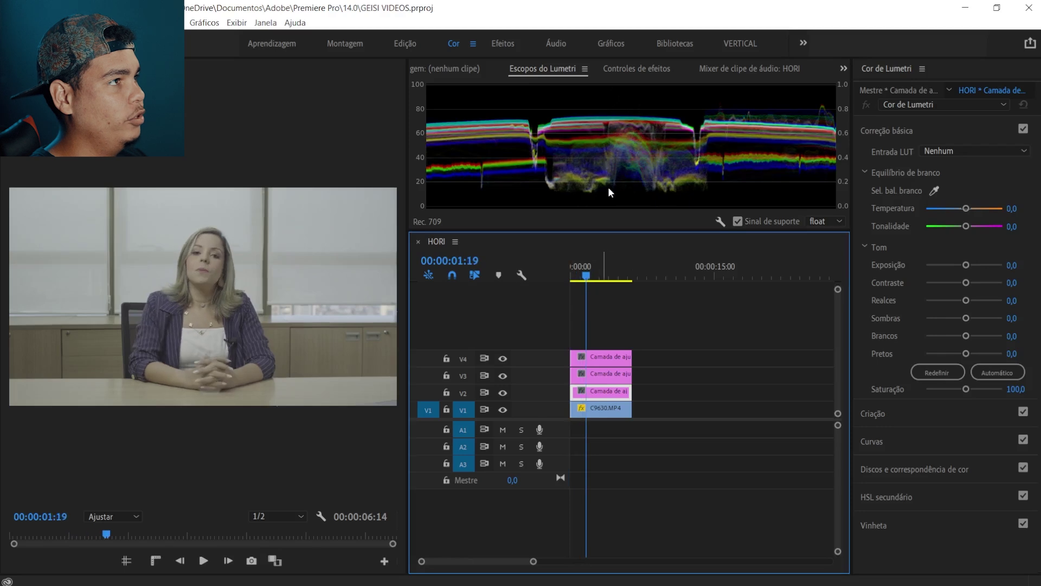
pyautogui.press('Home')
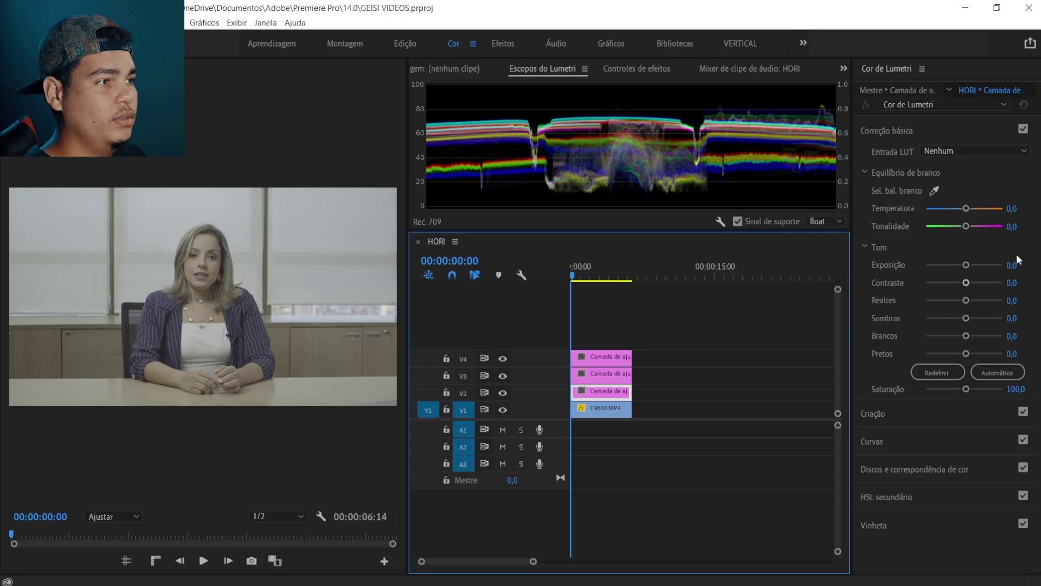
# In the V2 adjustment layer's Correção básica, set Contraste to 100, Sombras to -22,1, Tonalidade to 9,7 and Temperatura to -4,4
pyautogui.moveTo(983, 282); pyautogui.dragTo(1003, 286)
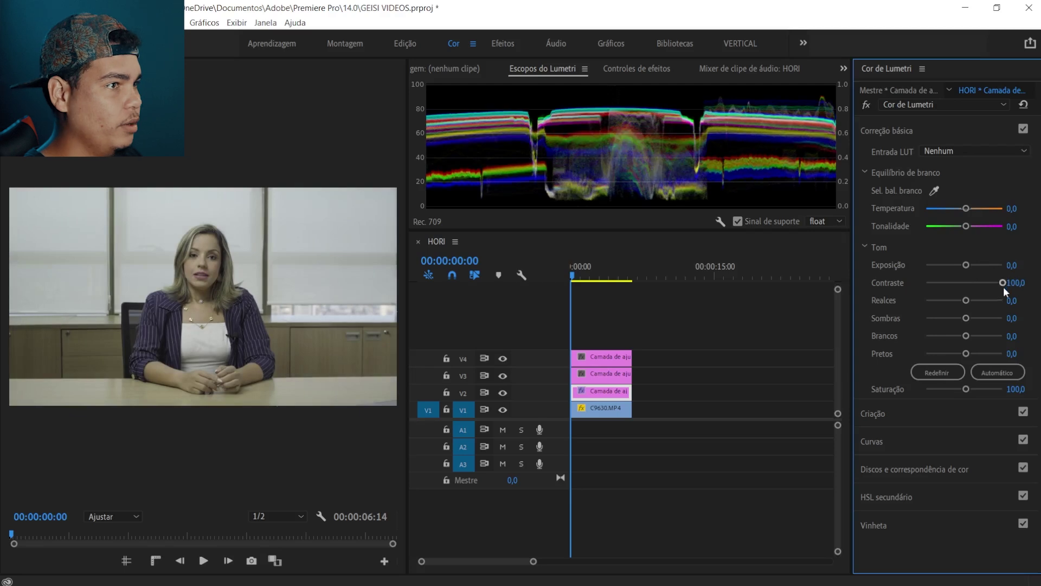
pyautogui.moveTo(965, 319); pyautogui.dragTo(956, 318)
pyautogui.moveTo(965, 226); pyautogui.dragTo(960, 209)
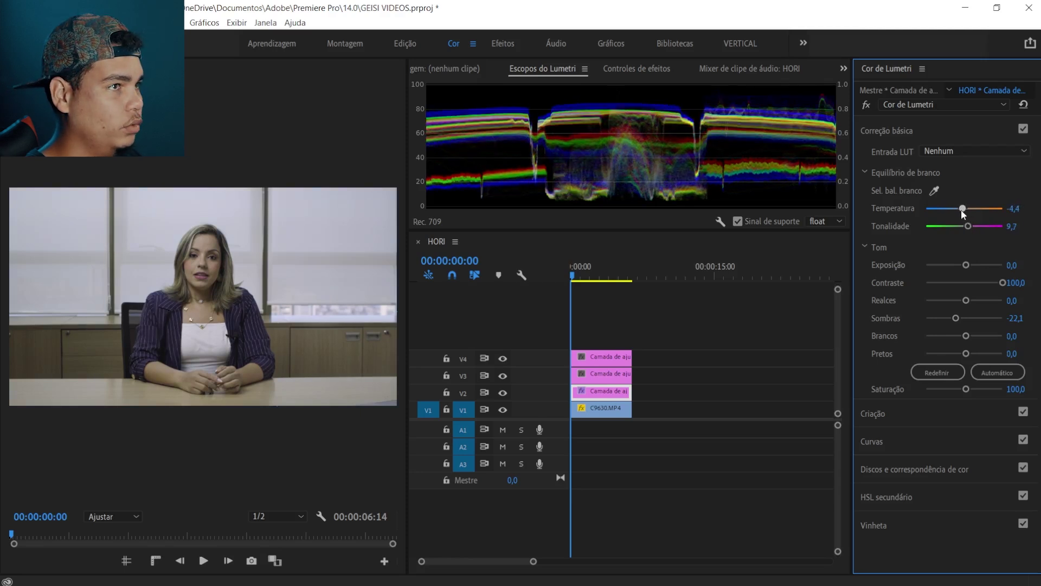
# Lower Realces to -25,7 and raise Saturação to about 129 in Correção básica
pyautogui.moveTo(966, 300); pyautogui.dragTo(954, 301)
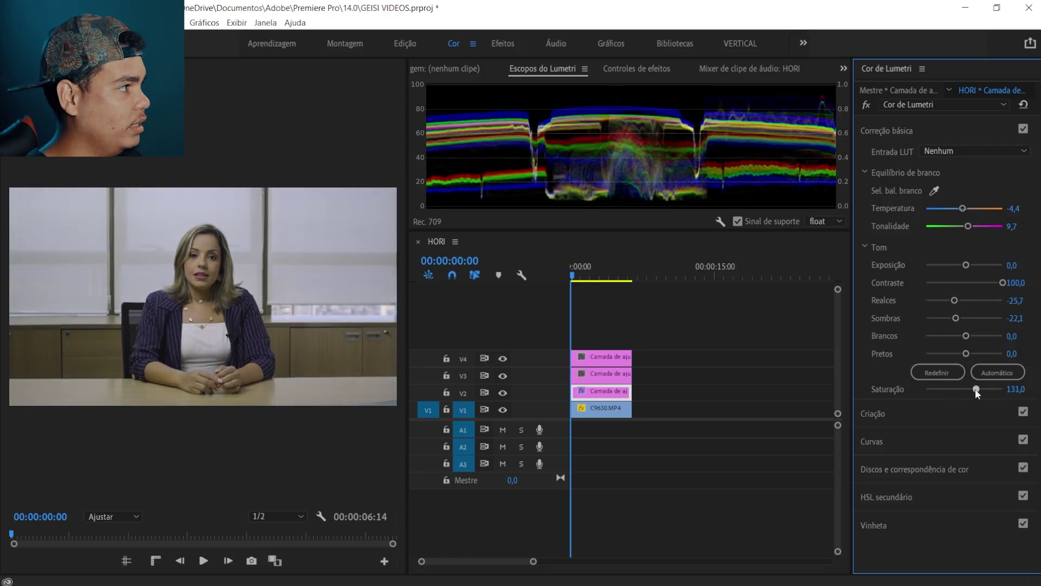
pyautogui.click(906, 417)
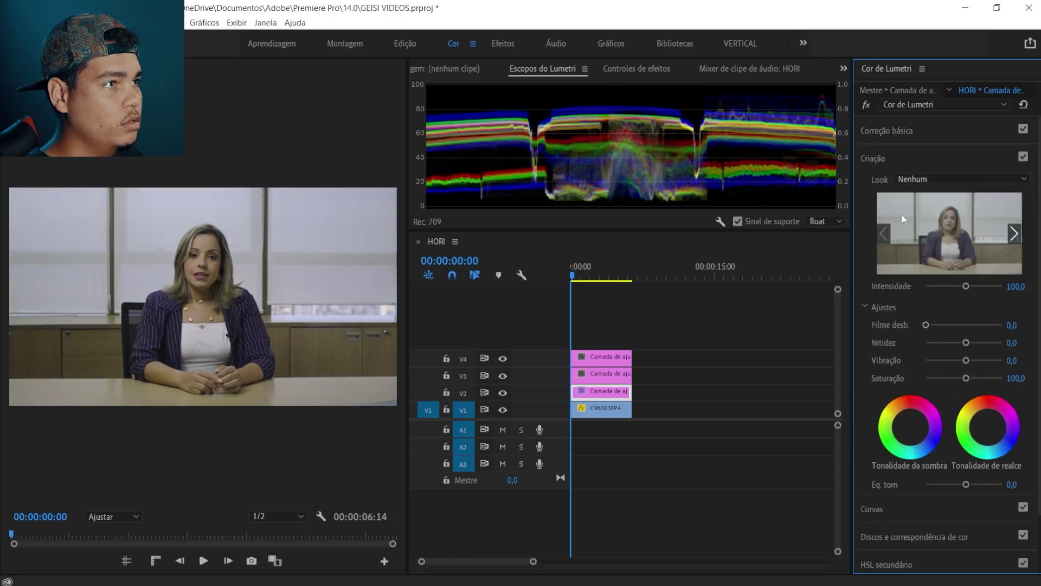
pyautogui.click(895, 132)
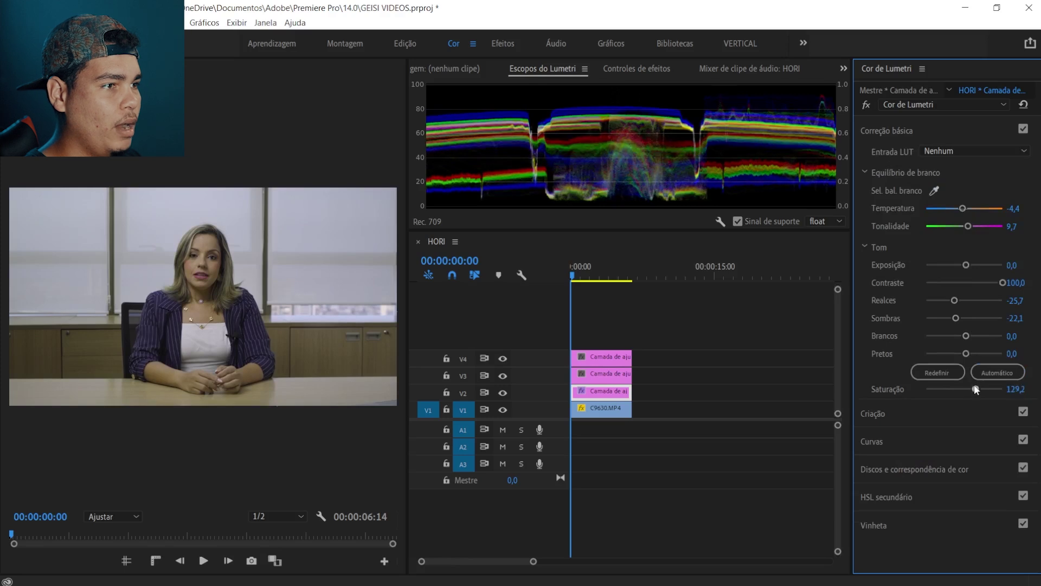
# Raise Vibração to 43,4 in the Criação settings, collapse that section and save the project
pyautogui.click(906, 412)
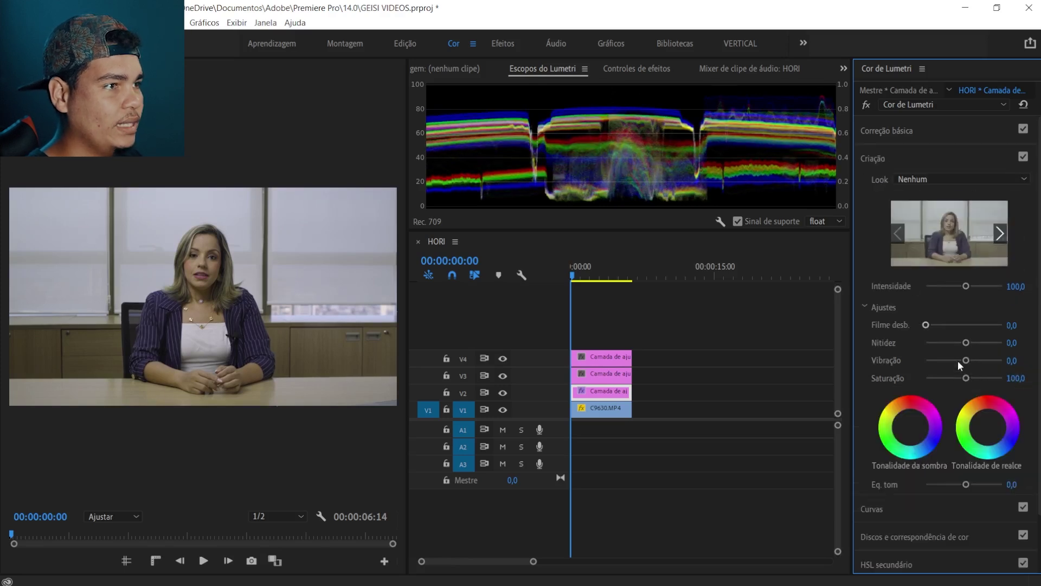
pyautogui.moveTo(968, 359); pyautogui.dragTo(981, 359)
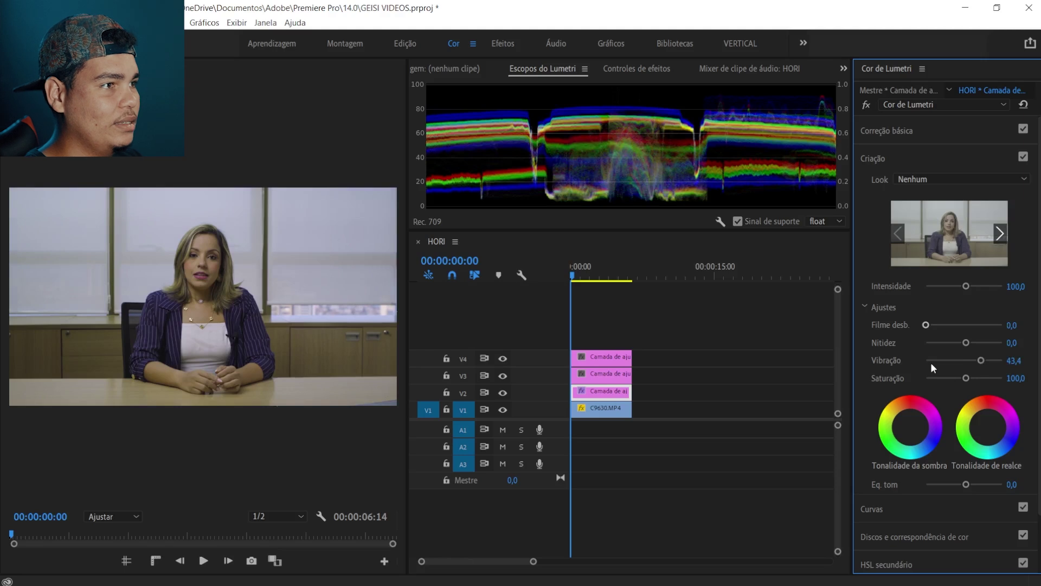
pyautogui.click(873, 152)
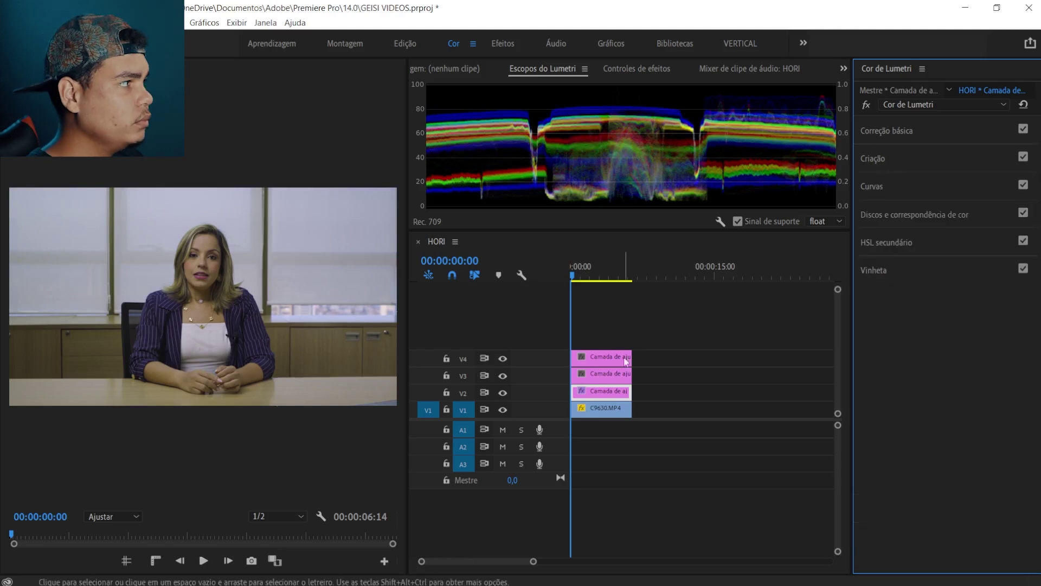
pyautogui.hotkey('ctrl', 's')
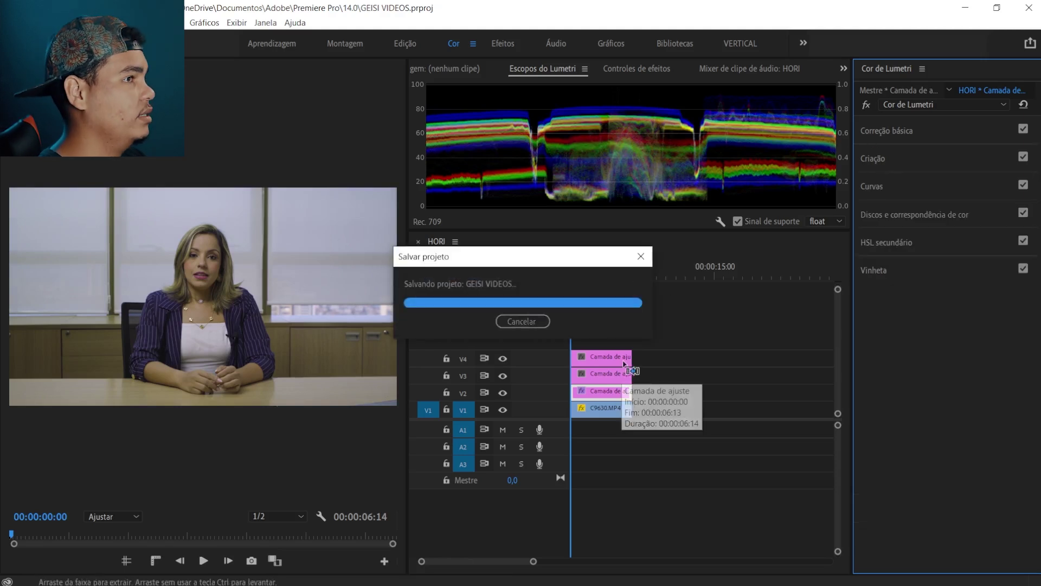
# Raise the V2 adjustment layer's Exposição to 0,8 in Correção básica, compare it with the V2 output off and on, and save the project
pyautogui.click(903, 129)
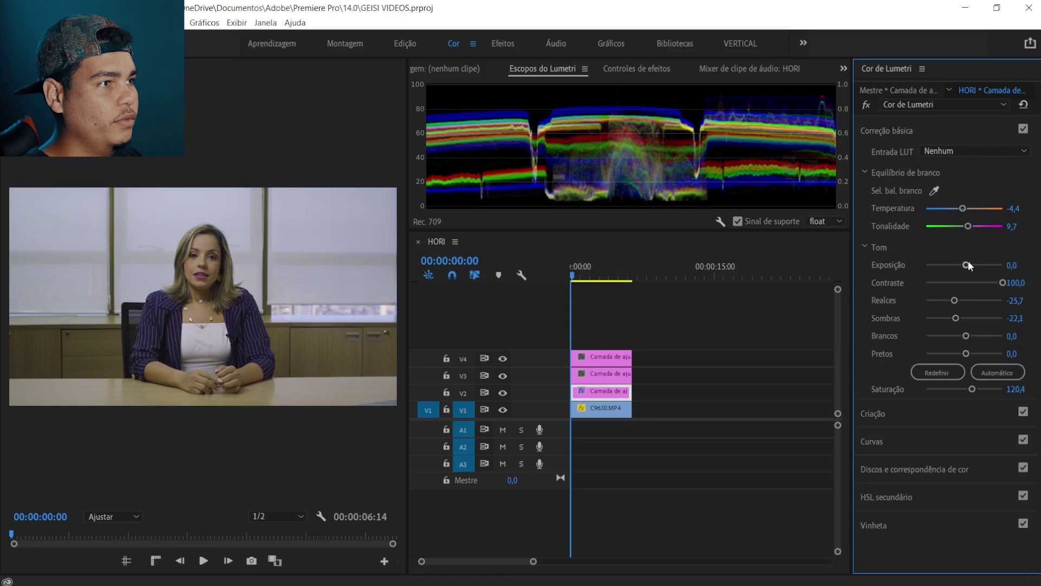
pyautogui.moveTo(968, 261); pyautogui.dragTo(969, 262)
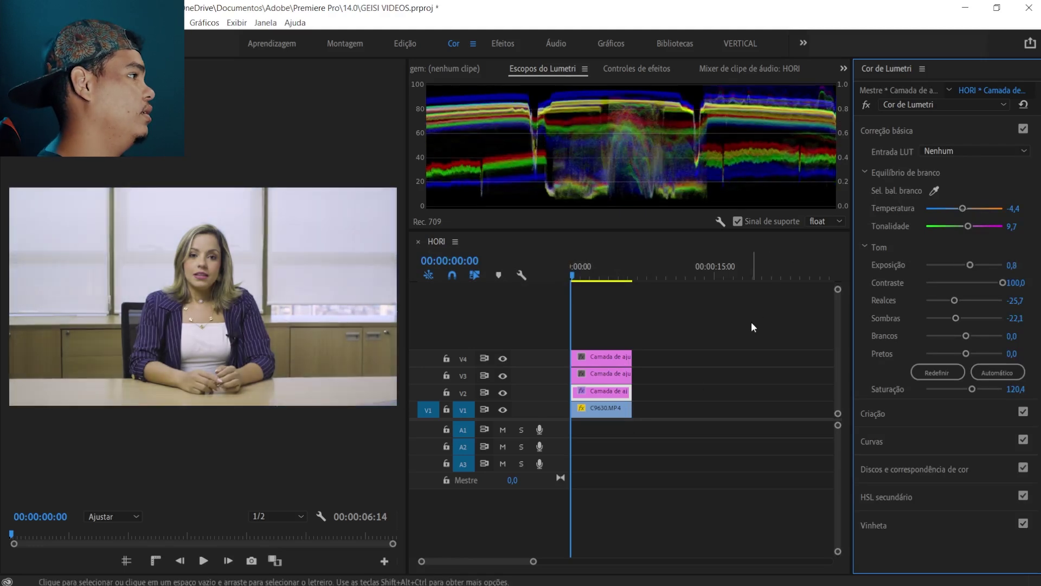
pyautogui.click(503, 392)
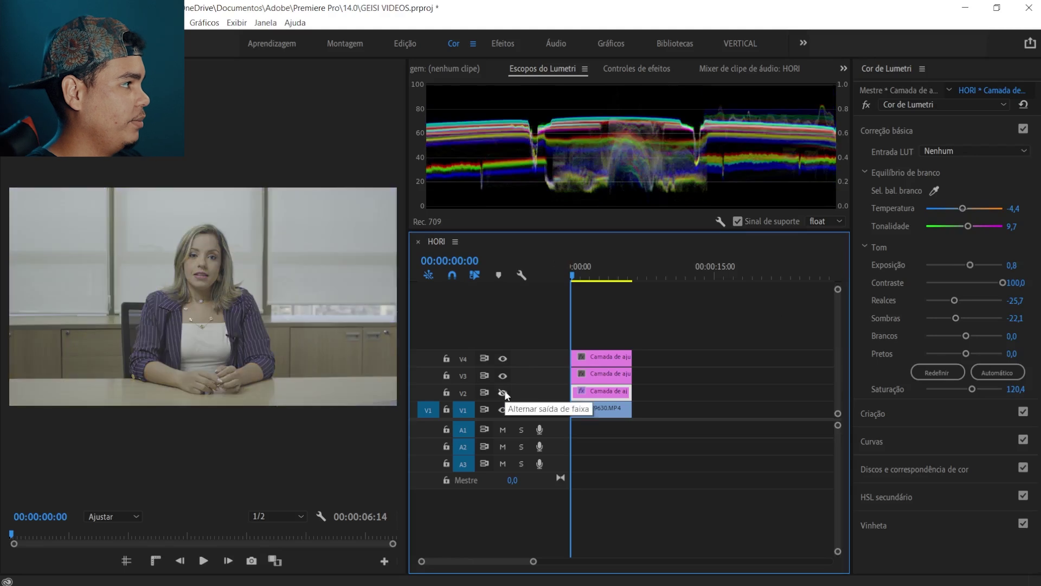
pyautogui.click(503, 392)
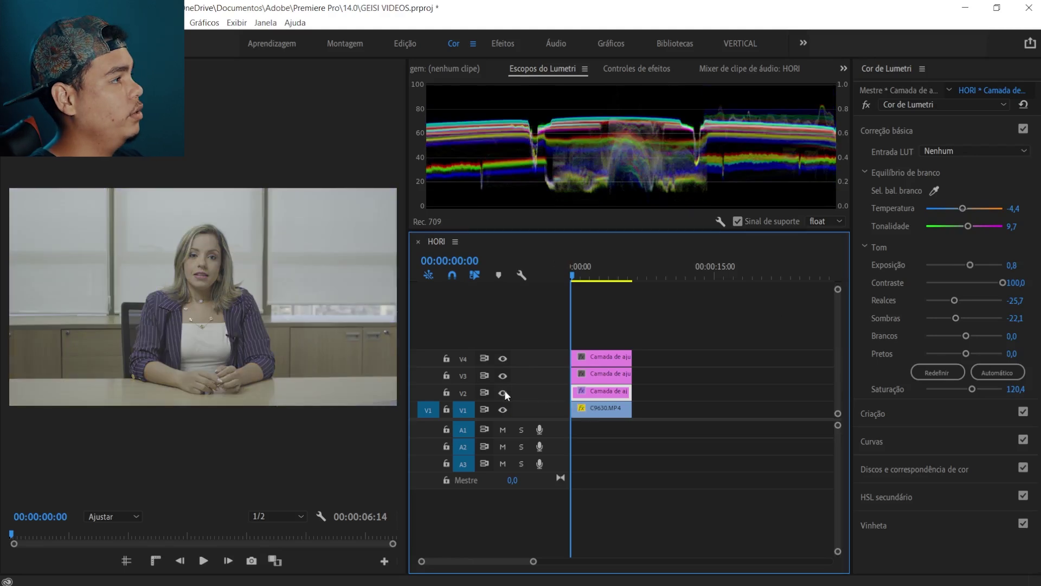
pyautogui.hotkey('ctrl', 's')
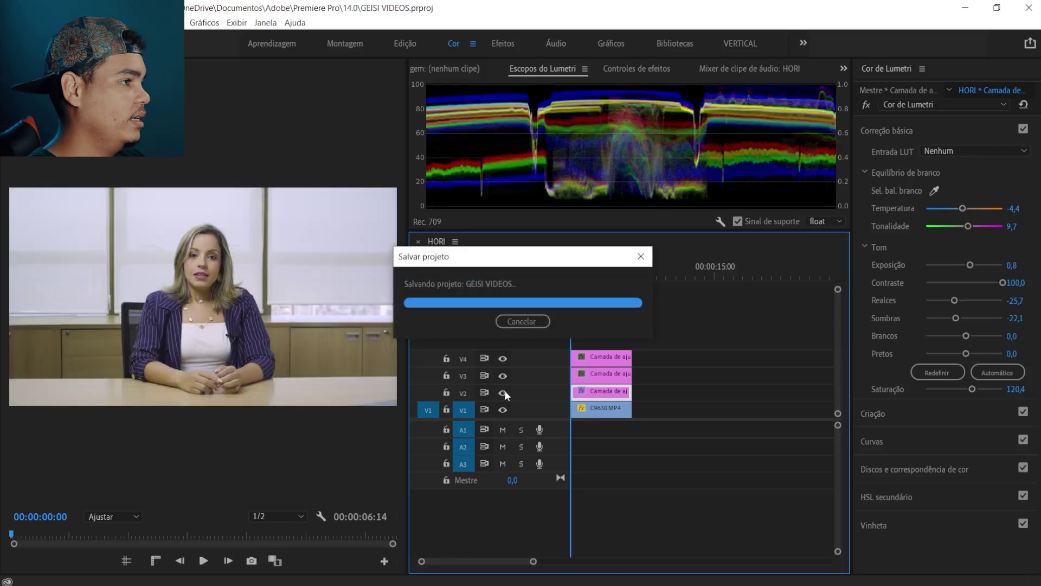
# On the V3 adjustment layer, load MONOZZI (1).cube from the LUTS DO OZINHO folder as the Criação look
pyautogui.click(613, 378)
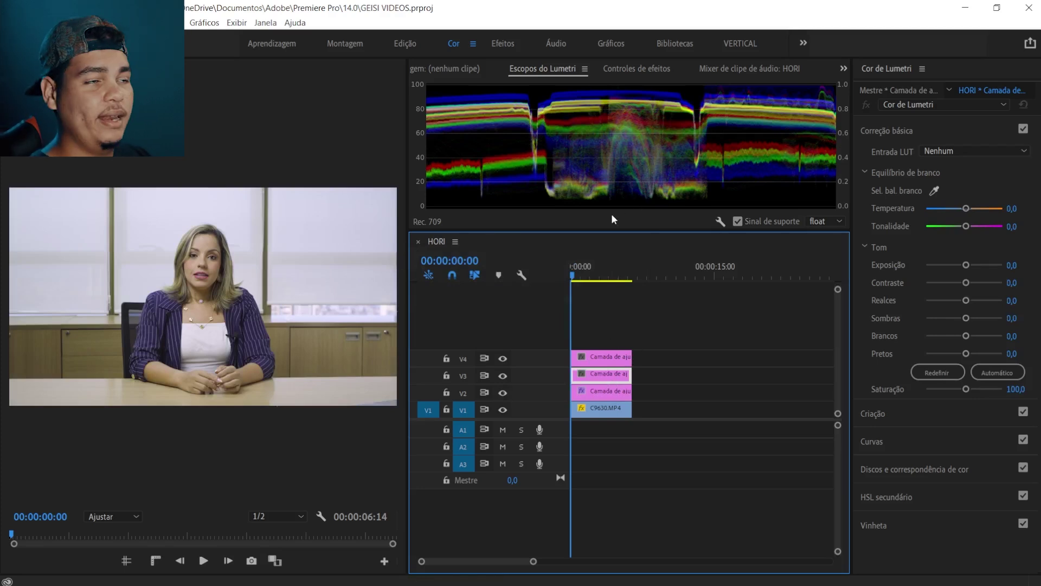
pyautogui.click(906, 130)
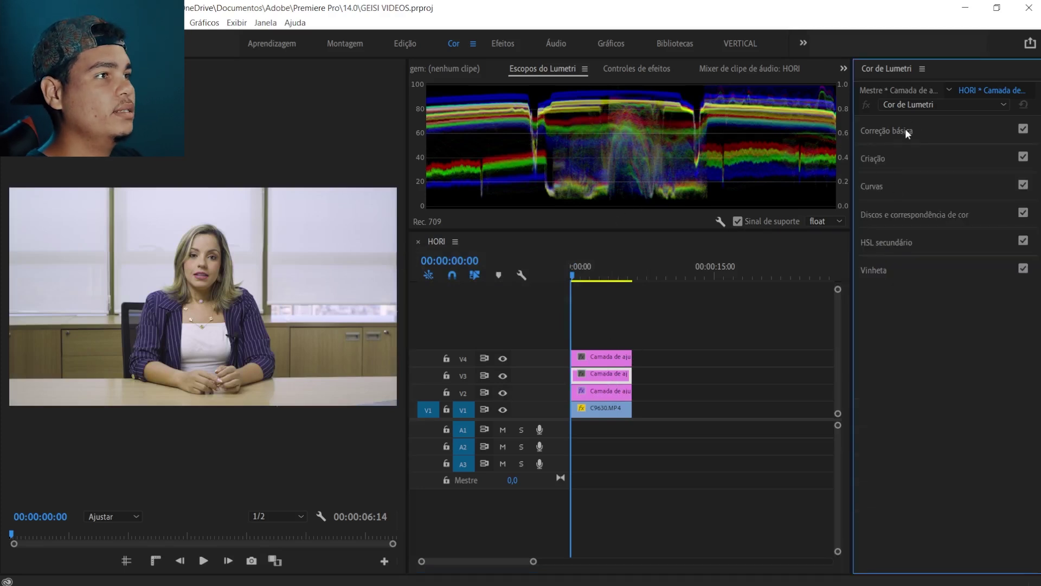
pyautogui.click(893, 159)
pyautogui.click(914, 179)
pyautogui.click(871, 221)
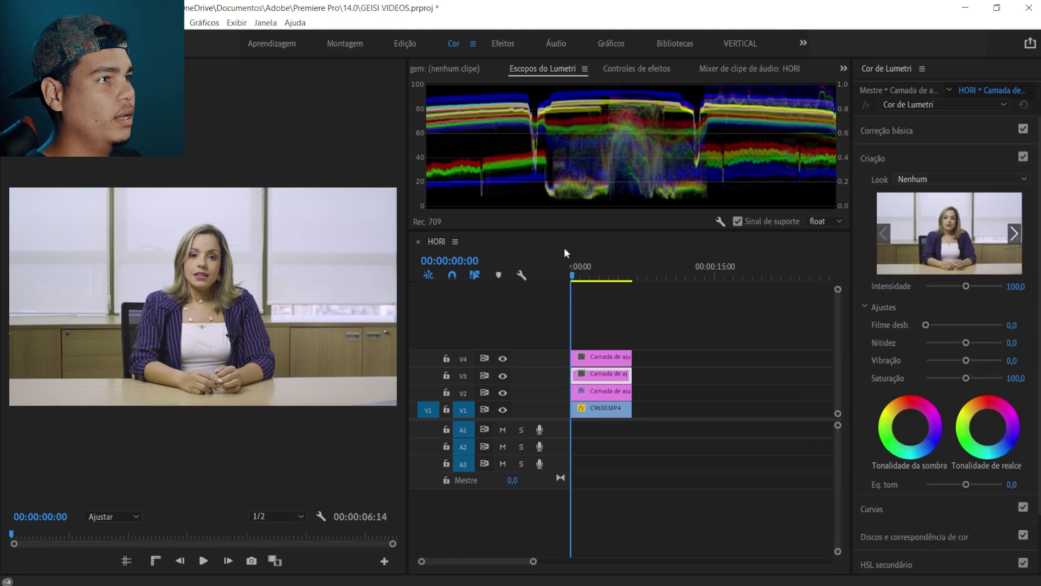
pyautogui.doubleClick(380, 309)
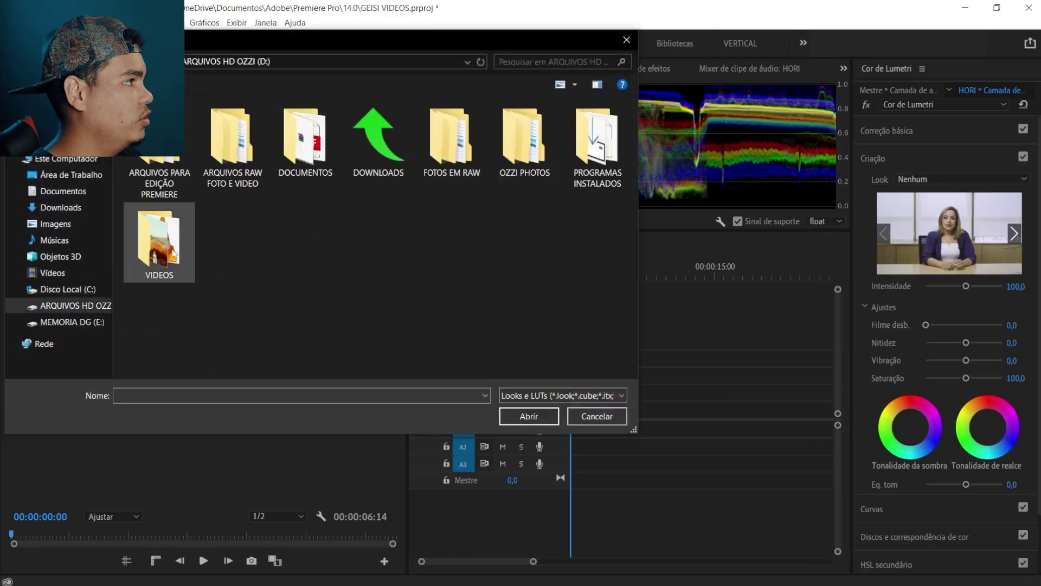
pyautogui.doubleClick(160, 142)
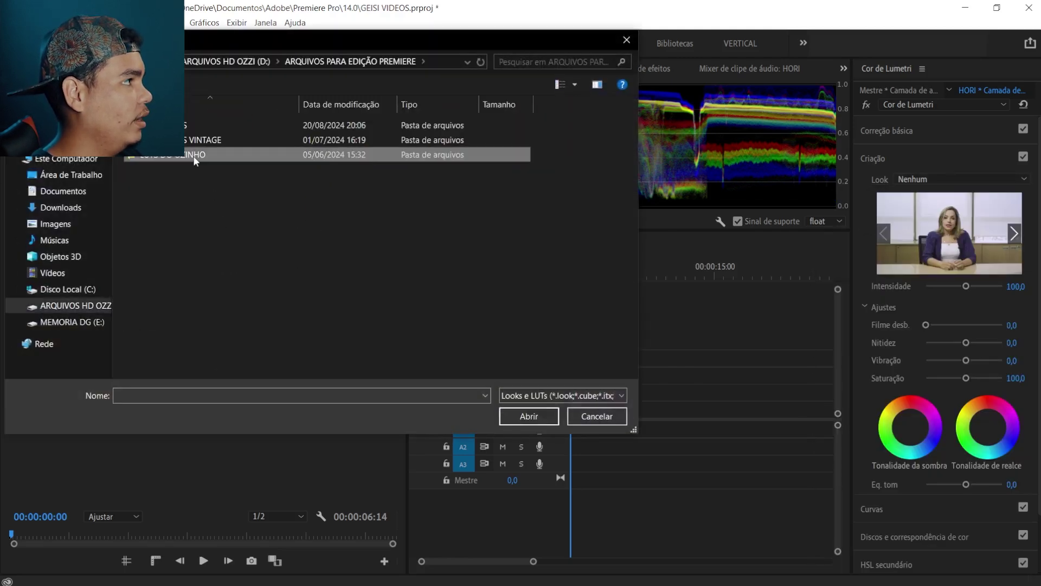
pyautogui.doubleClick(228, 154)
pyautogui.doubleClick(196, 125)
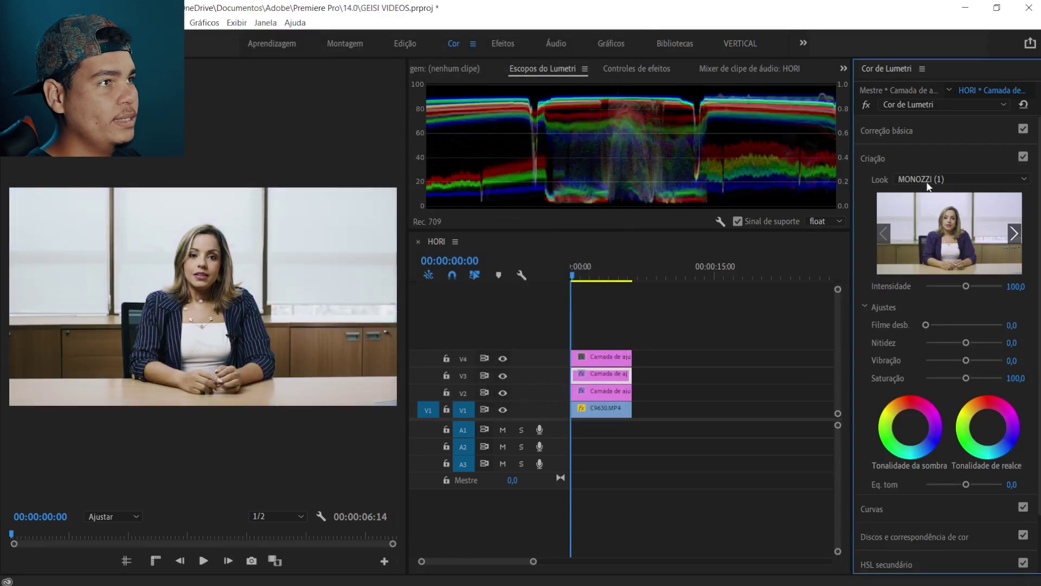
# Try MONOZZI (2).cube as the V3 adjustment layer's look
pyautogui.click(925, 178)
pyautogui.click(870, 206)
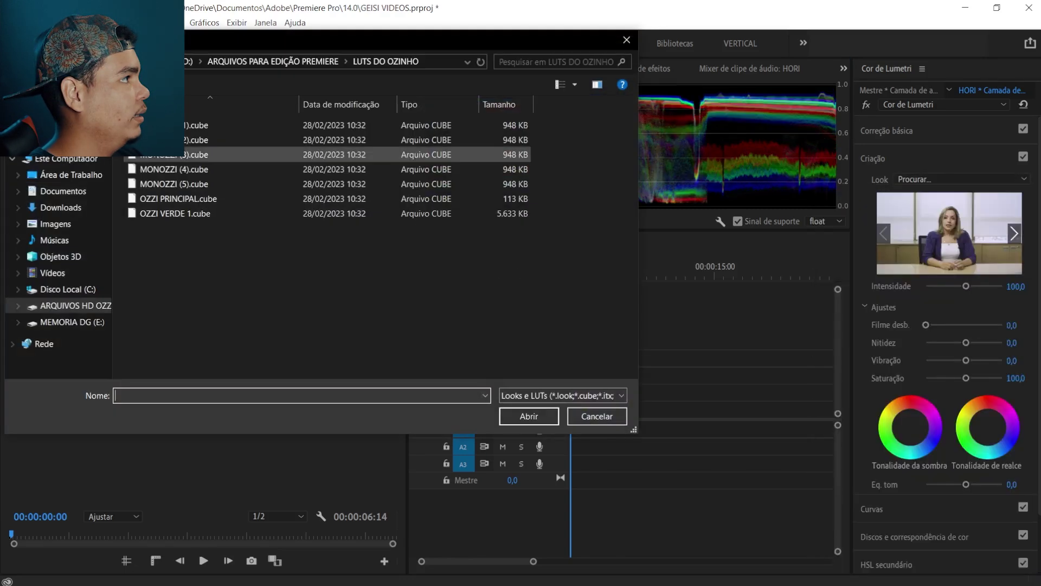
pyautogui.doubleClick(196, 140)
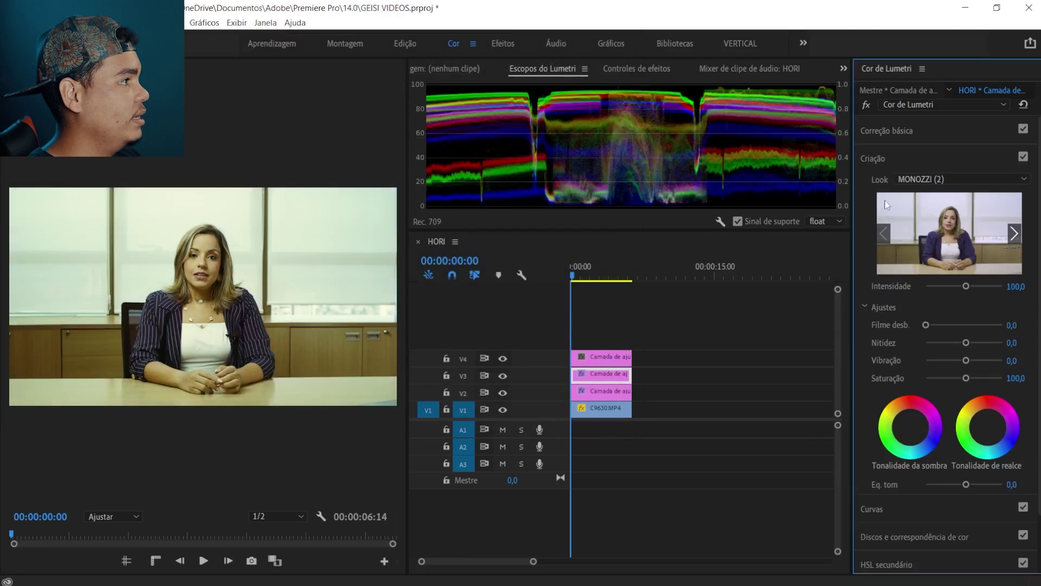
# Replace the V3 adjustment layer's look with MONOZZI (3).cube from the same LUT folder
pyautogui.click(940, 181)
pyautogui.click(870, 206)
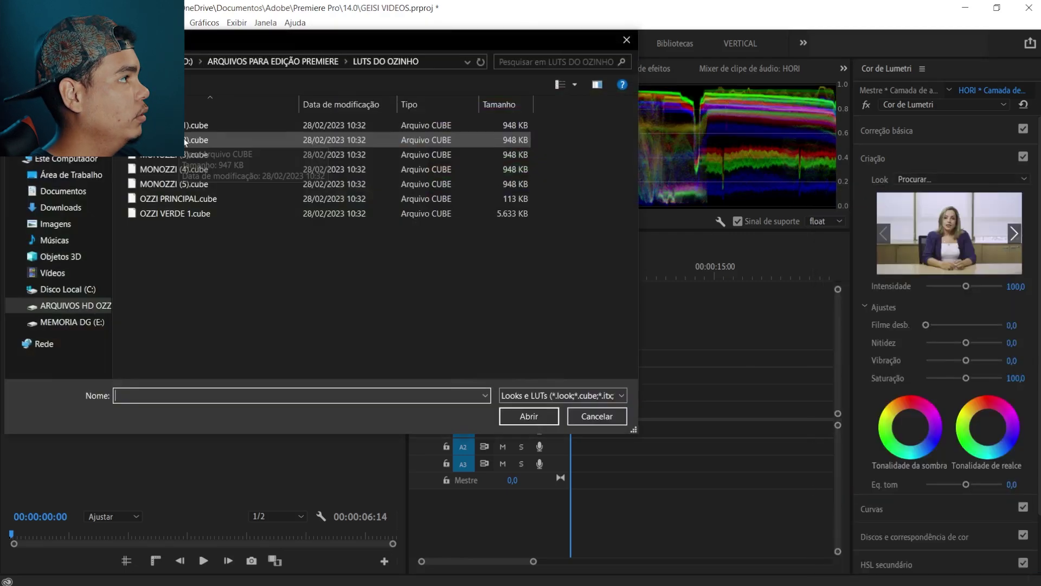
pyautogui.click(195, 155)
pyautogui.doubleClick(194, 155)
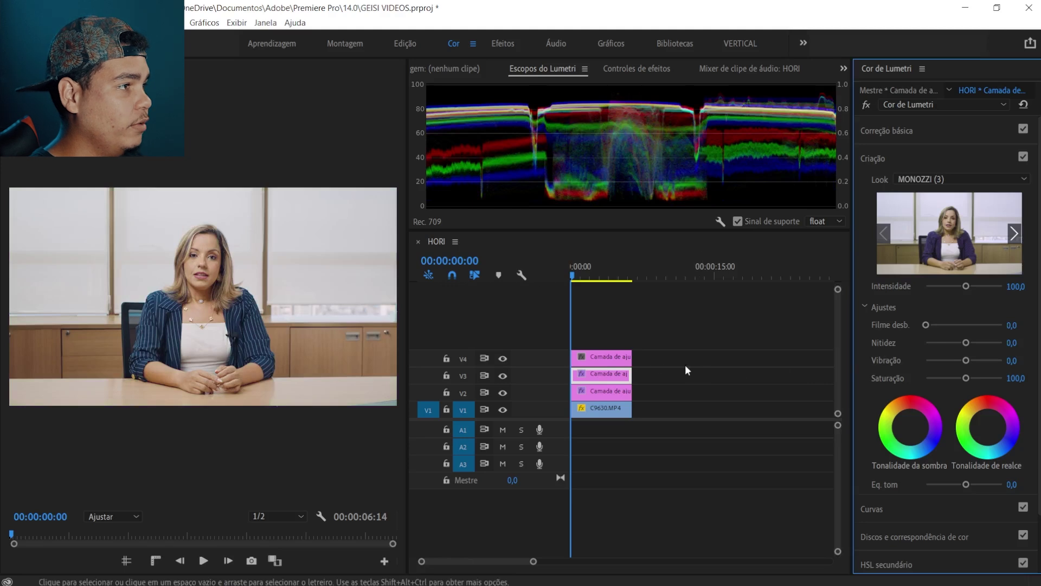
# Duplicate the V4 adjustment layer onto V5 and lower the V3 layer's look Intensidade to 46,0
pyautogui.click(617, 361)
pyautogui.moveTo(615, 359); pyautogui.dragTo(617, 374)
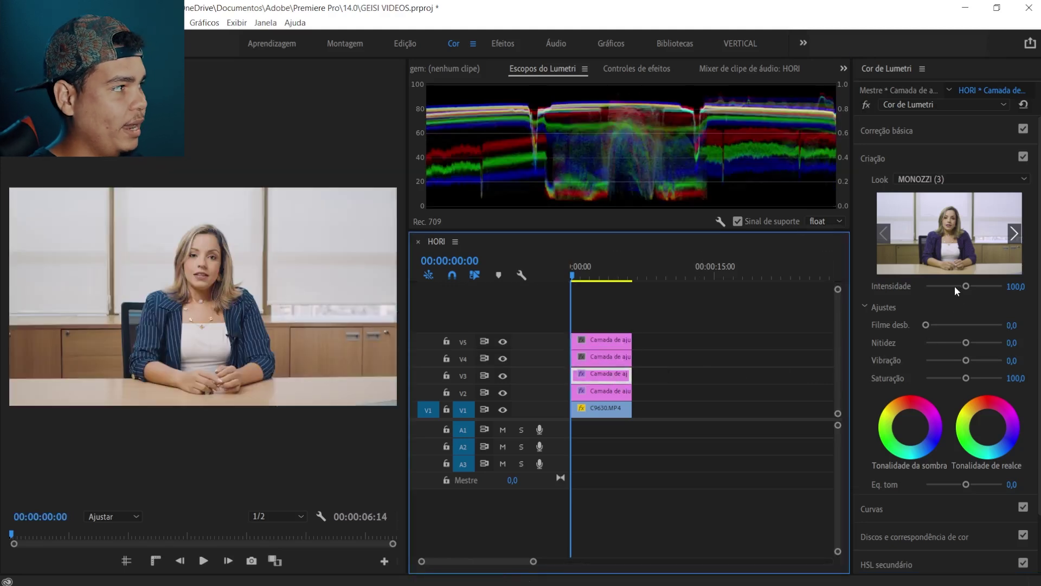
pyautogui.moveTo(956, 286); pyautogui.dragTo(944, 291)
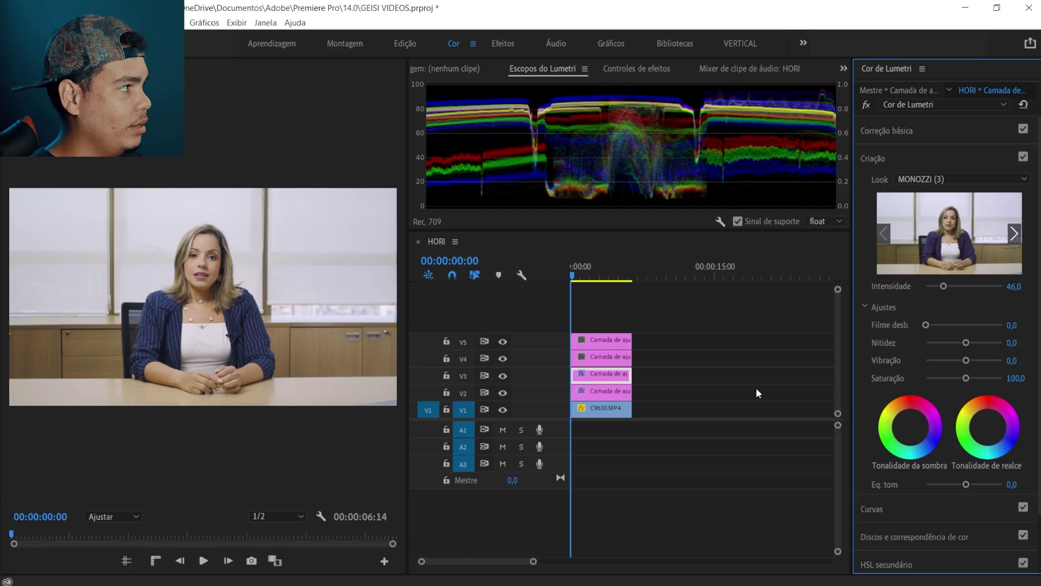
# Apply the MONOZZI (4).cube look to the V4 adjustment layer and lower its Intensidade to 38,9
pyautogui.click(605, 356)
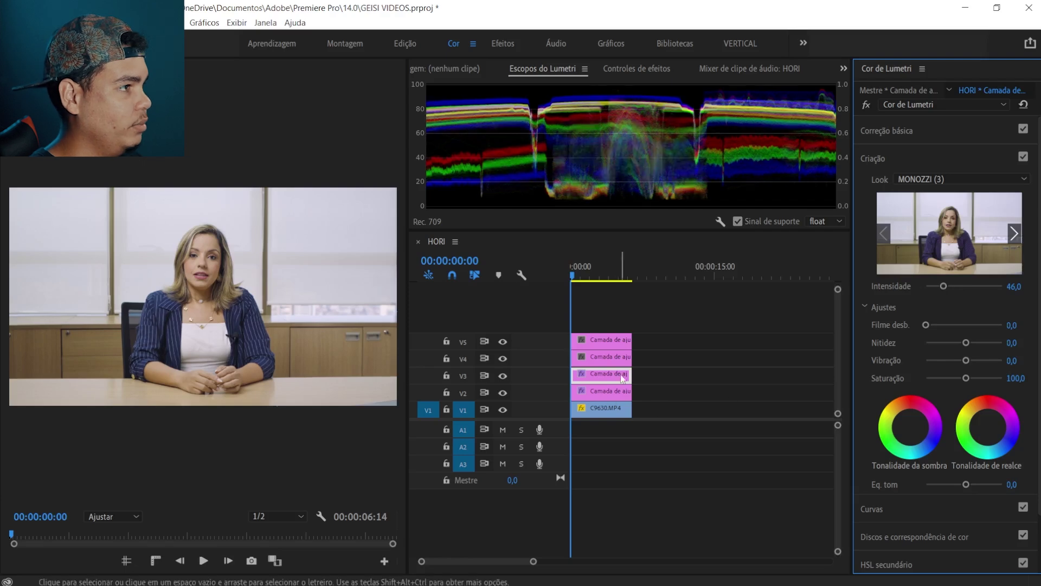
pyautogui.click(922, 182)
pyautogui.click(896, 215)
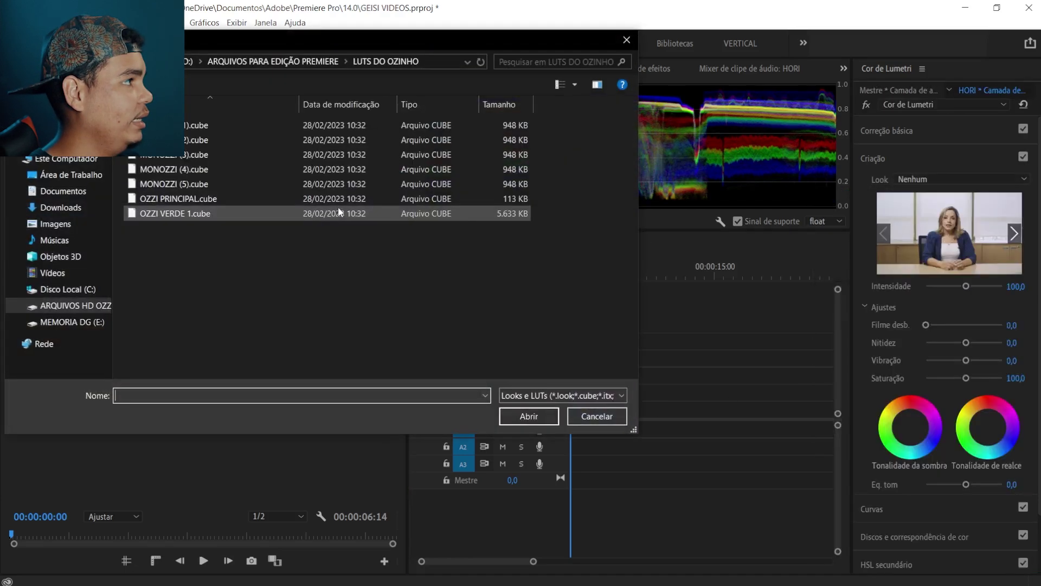
pyautogui.doubleClick(271, 173)
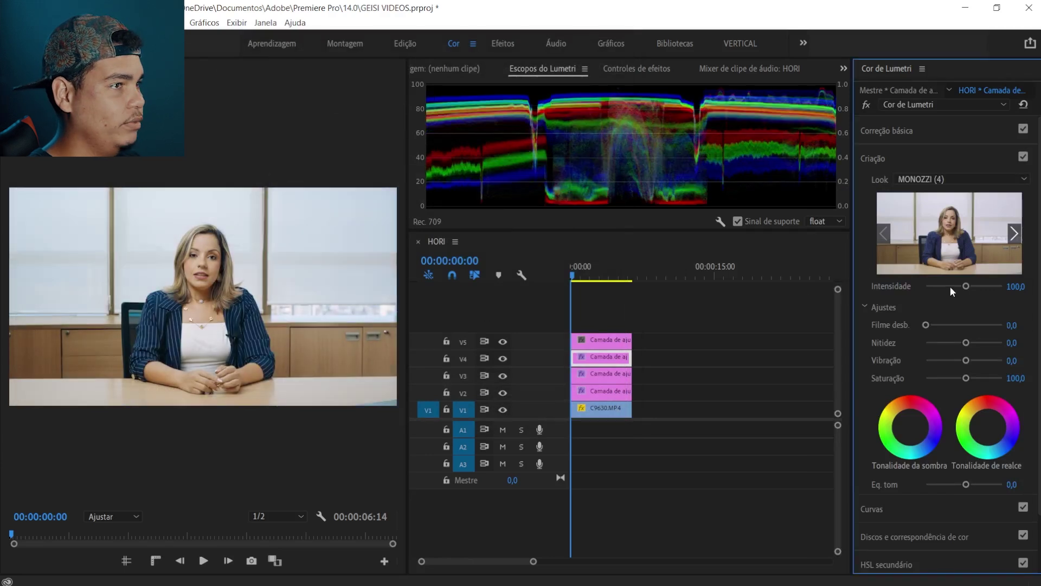
pyautogui.moveTo(950, 286); pyautogui.dragTo(942, 289)
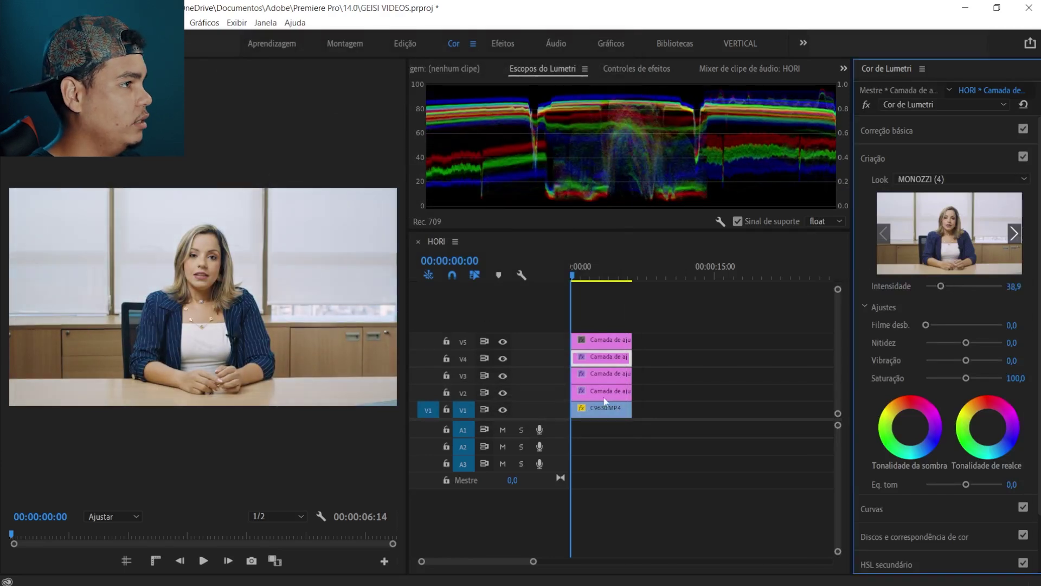
# Try the MONOZZI (5).cube look on the V5 adjustment layer with its Intensidade lowered to 26,5
pyautogui.click(602, 340)
pyautogui.click(1000, 178)
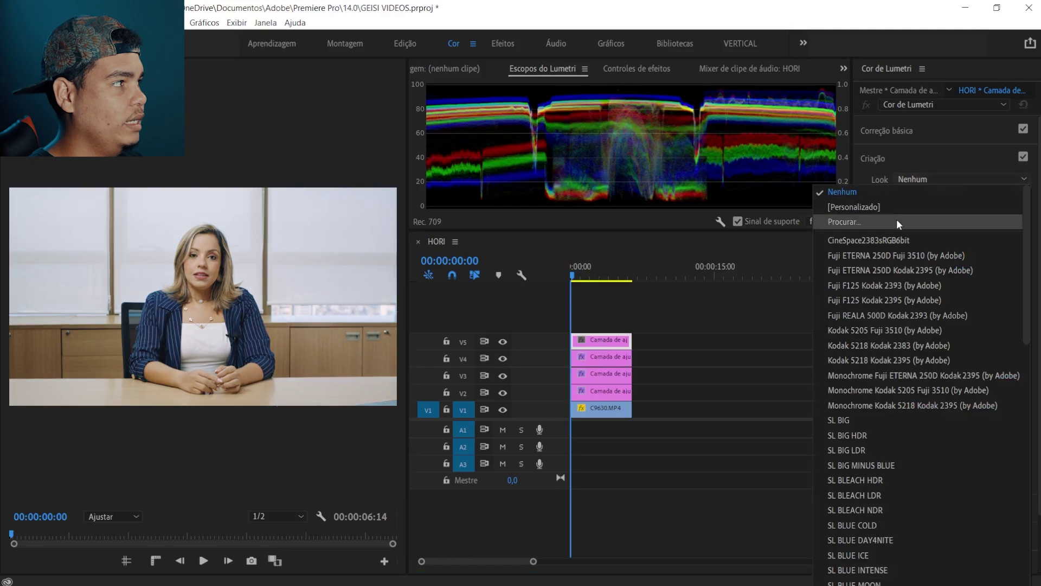
pyautogui.click(896, 220)
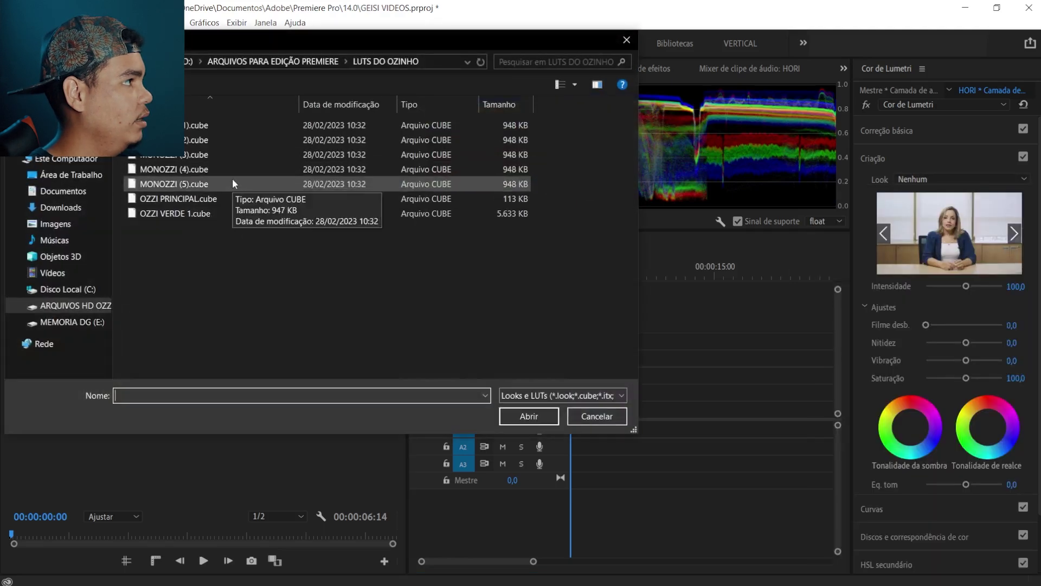
pyautogui.doubleClick(233, 184)
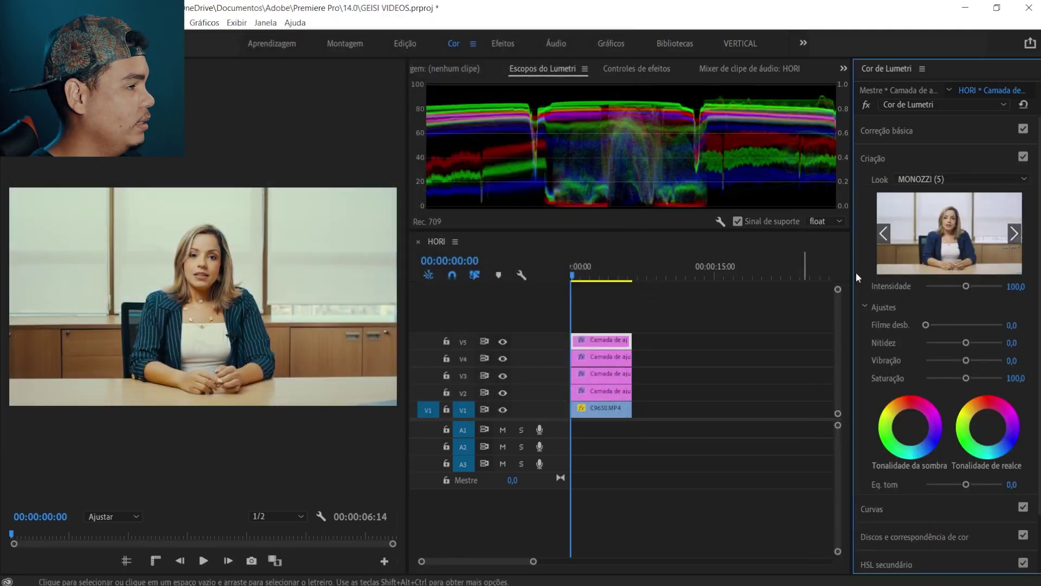
pyautogui.moveTo(965, 285); pyautogui.dragTo(939, 288)
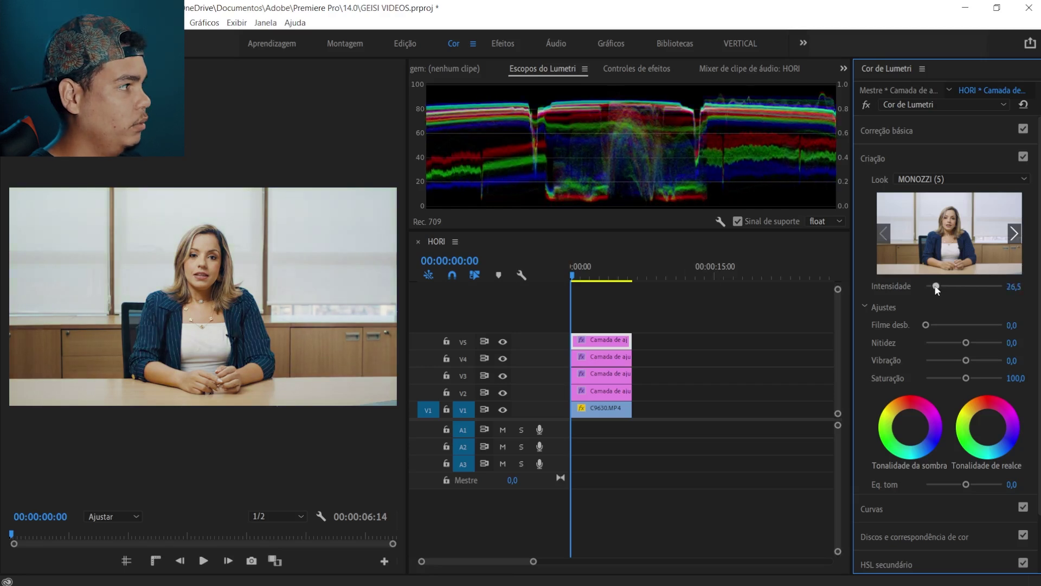
# Delete the adjustment layer on V5 from the timeline
pyautogui.click(618, 342)
pyautogui.press('Delete')
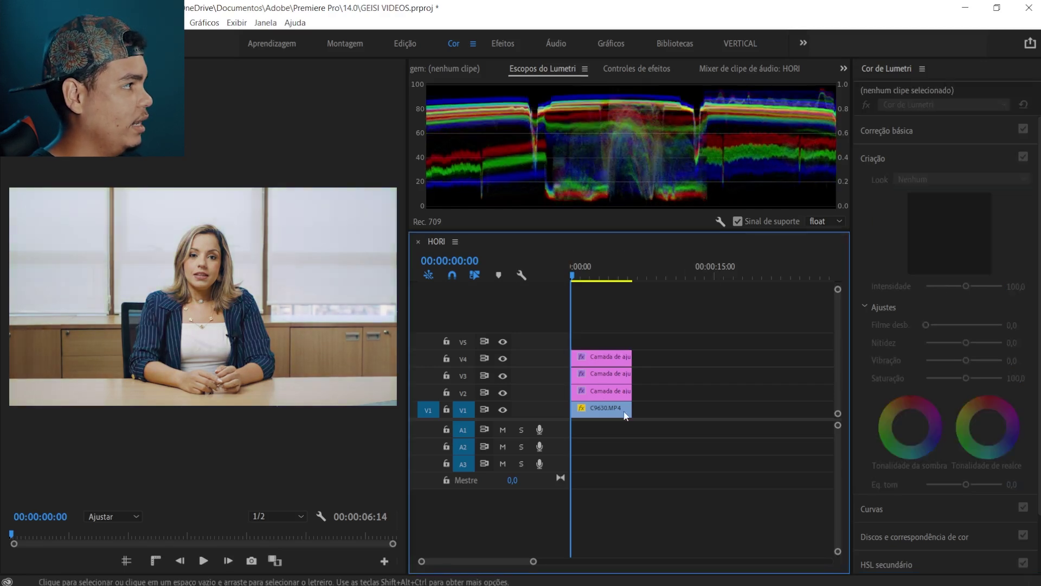
# Compare the effect of the V3 and V4 looks by switching each track's output off and on, leaving both enabled
pyautogui.click(503, 376)
pyautogui.click(503, 375)
pyautogui.click(503, 376)
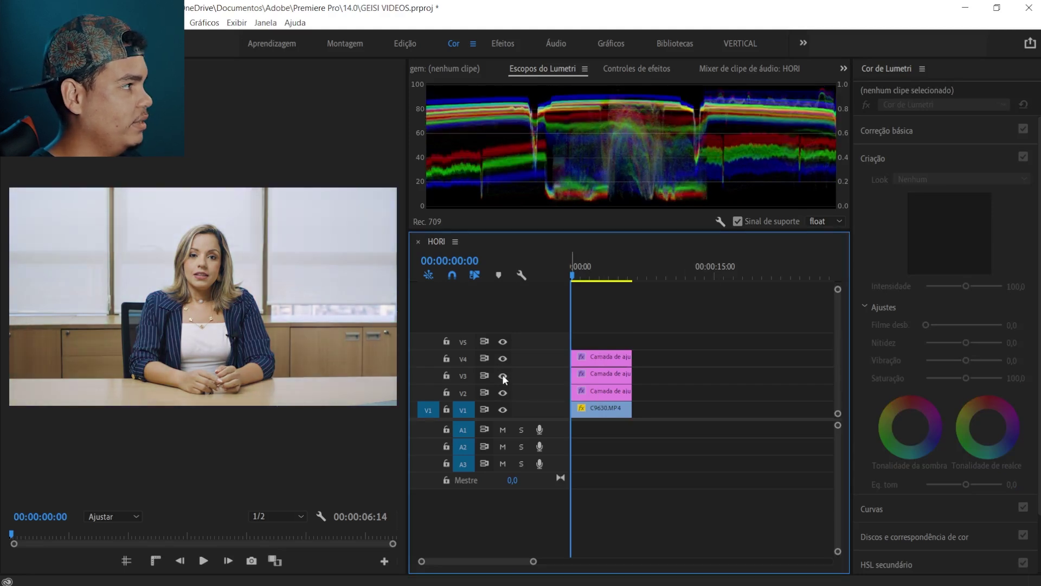
pyautogui.click(503, 376)
pyautogui.click(502, 359)
pyautogui.click(502, 359)
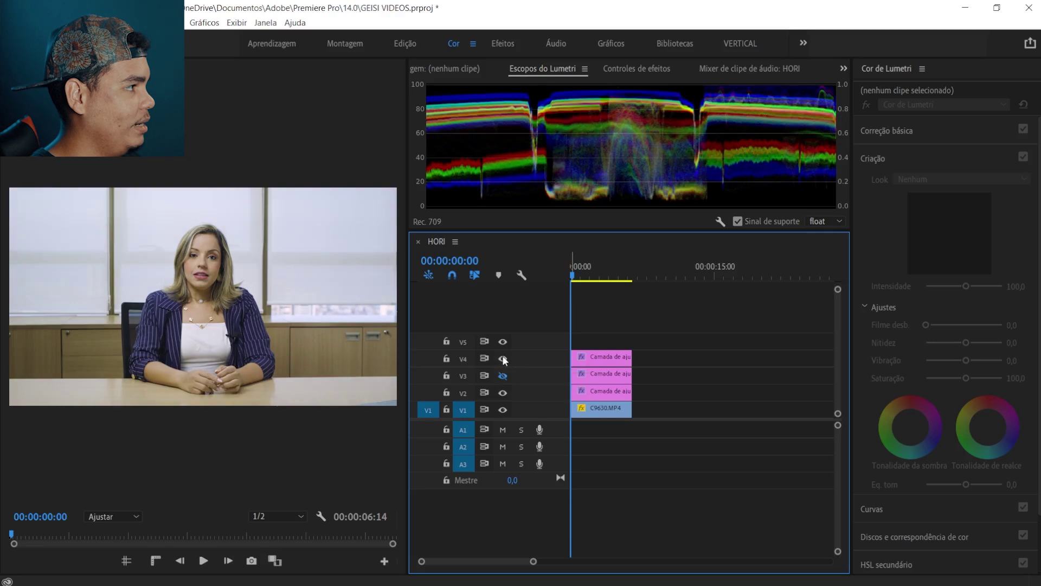
pyautogui.click(502, 359)
pyautogui.click(503, 359)
pyautogui.click(503, 375)
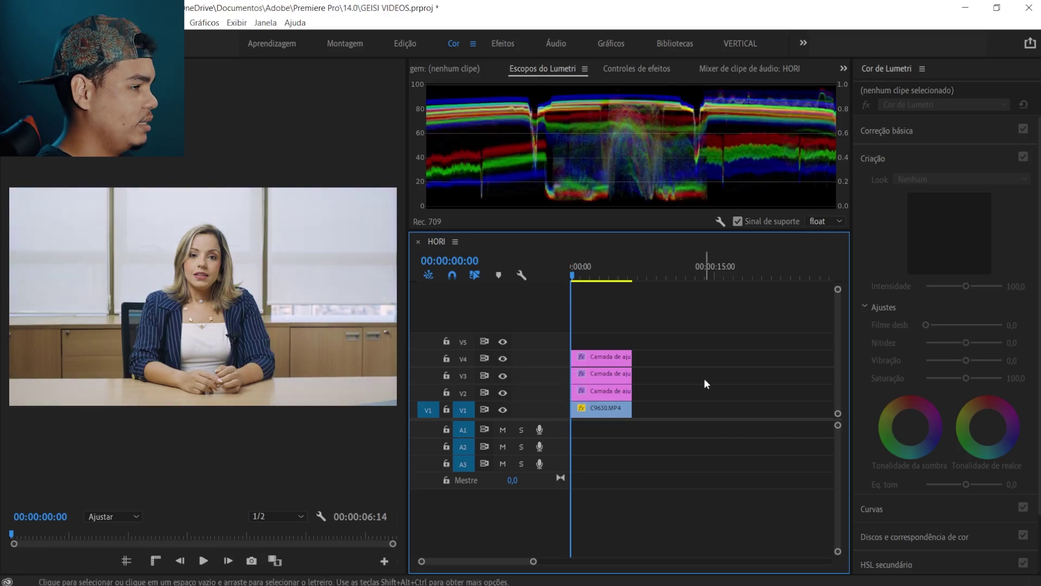
# Save the project and play back the graded HORI sequence to about 00:00:03:14
pyautogui.hotkey('ctrl', 's')
pyautogui.press('space')
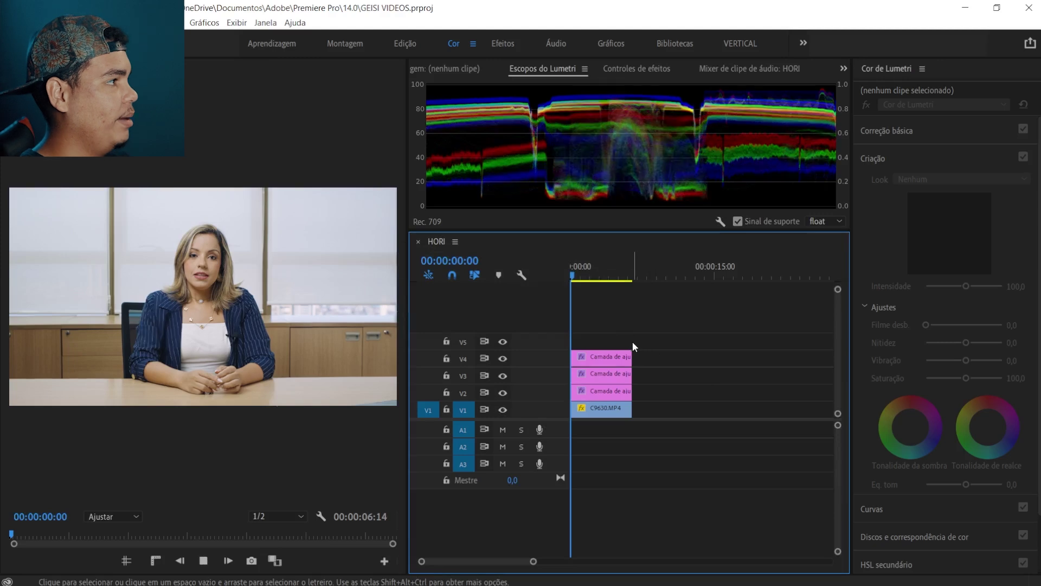
pyautogui.press('-')
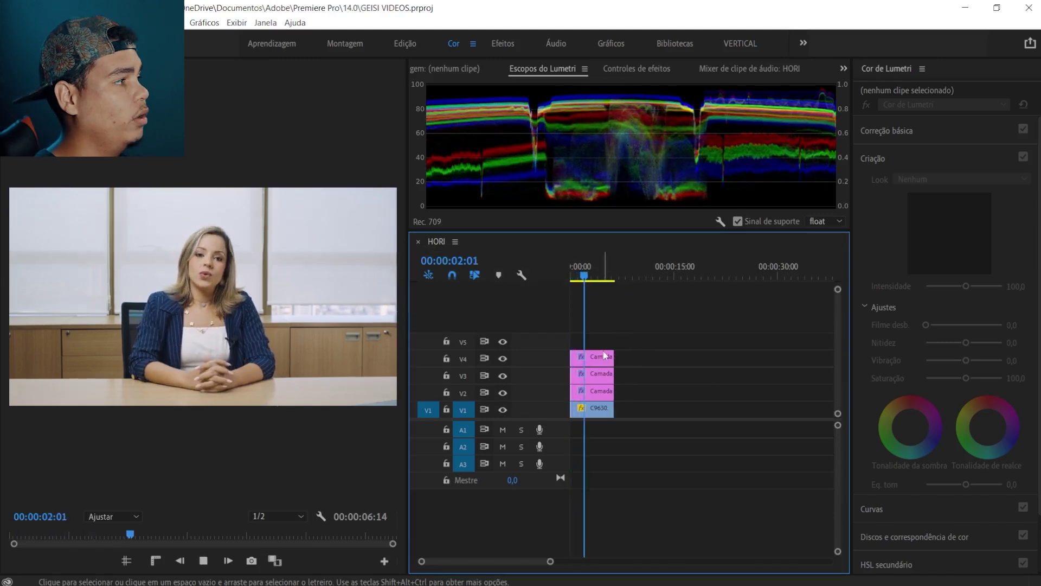
pyautogui.press('space')
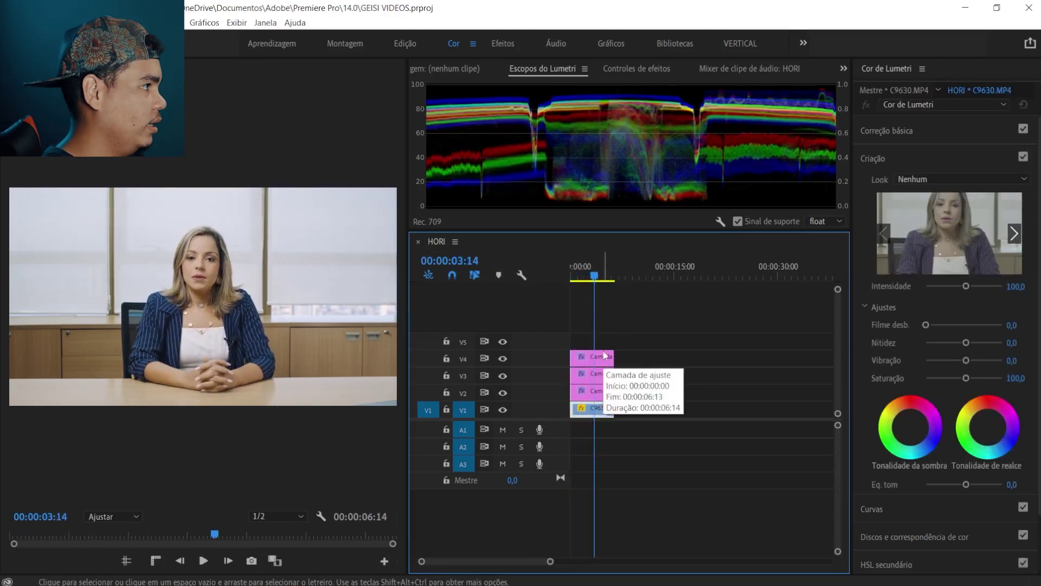
pyautogui.hotkey('ctrl', 's')
# Scrub through the graded clip in the HORI sequence and return the playhead to the start
pyautogui.click(596, 274)
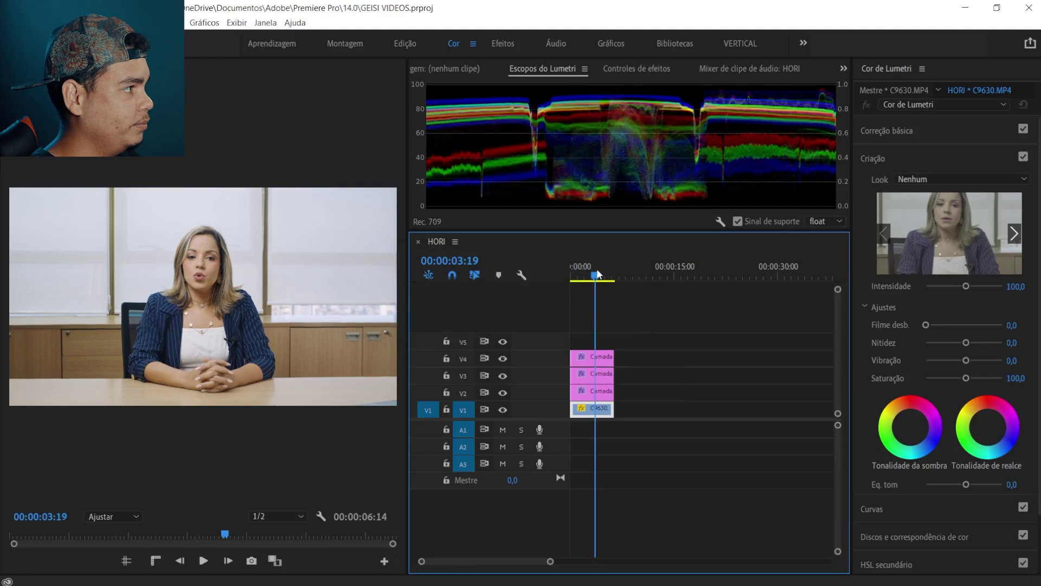
pyautogui.moveTo(597, 274); pyautogui.dragTo(604, 274)
pyautogui.press('Home')
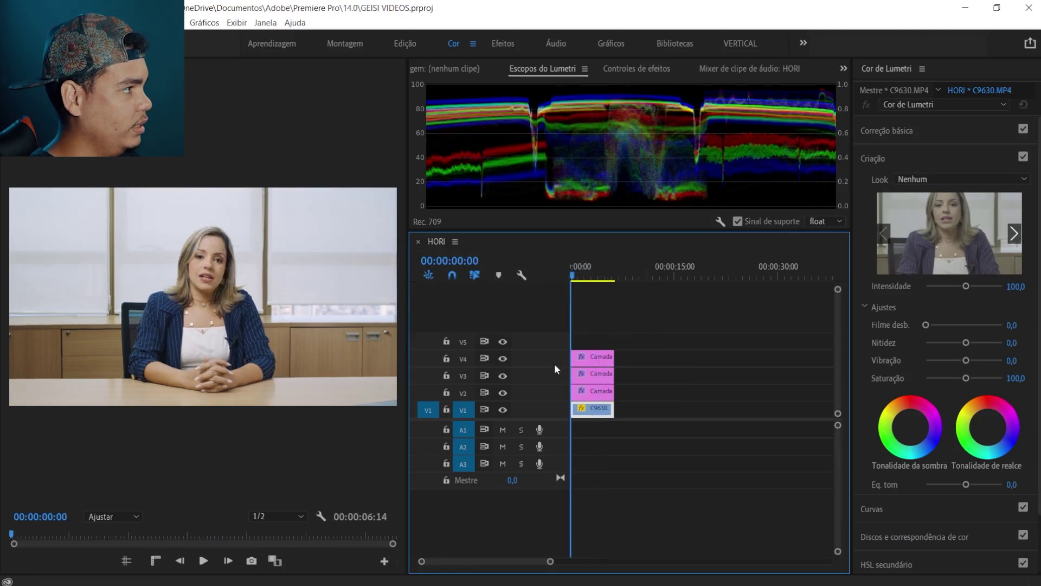
# Compare the image with and without the V2 corrections by switching that track's output, leave it enabled and save the project
pyautogui.click(508, 392)
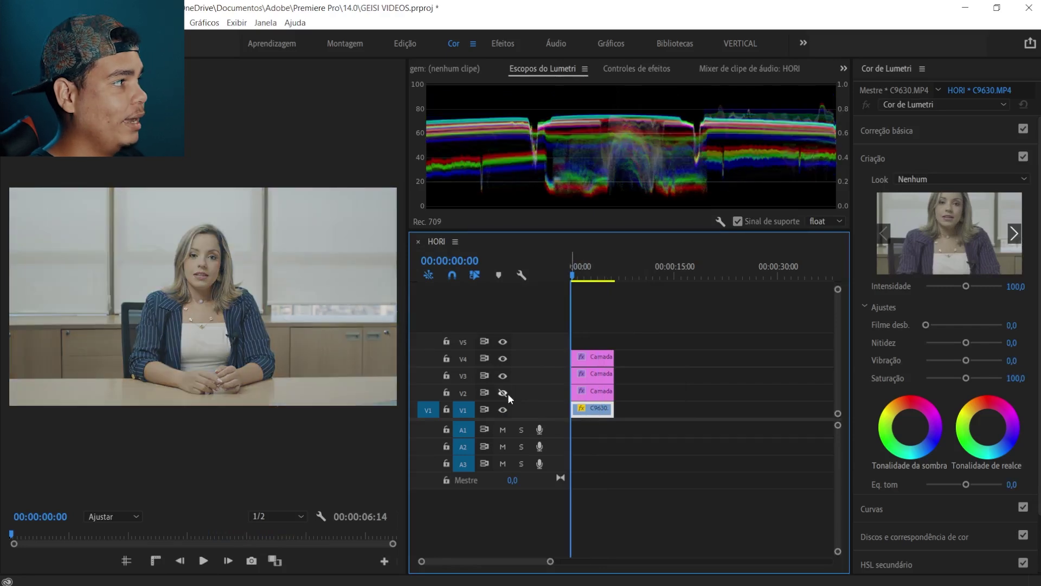
pyautogui.click(507, 394)
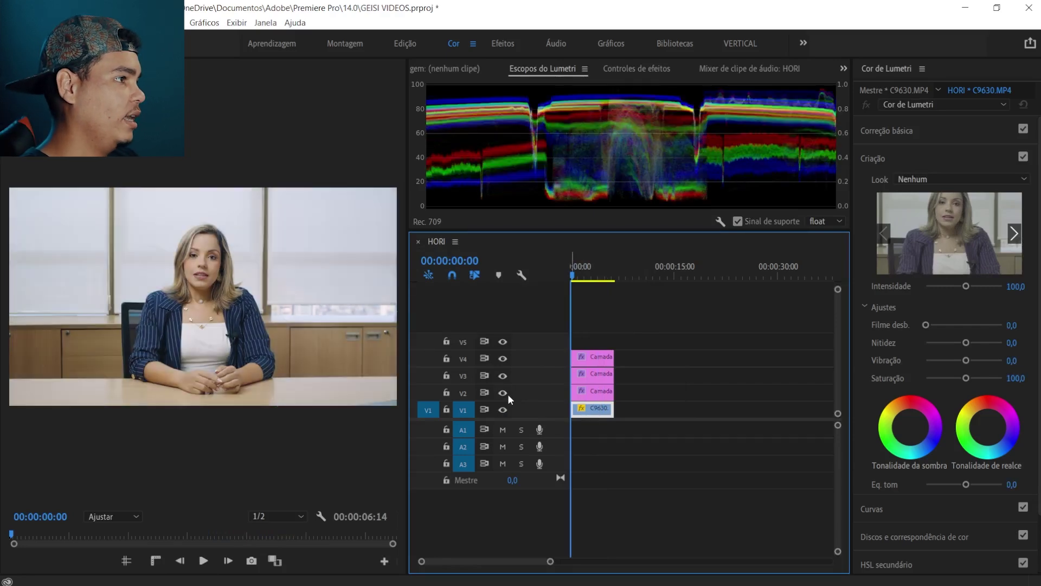
pyautogui.click(507, 394)
pyautogui.click(508, 393)
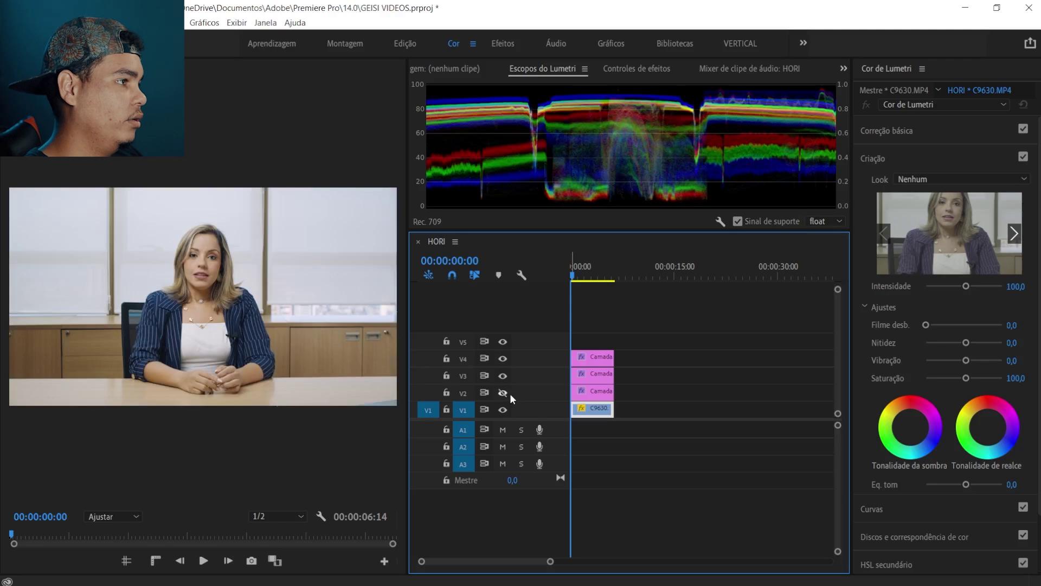
pyautogui.click(510, 393)
pyautogui.hotkey('ctrl', 's')
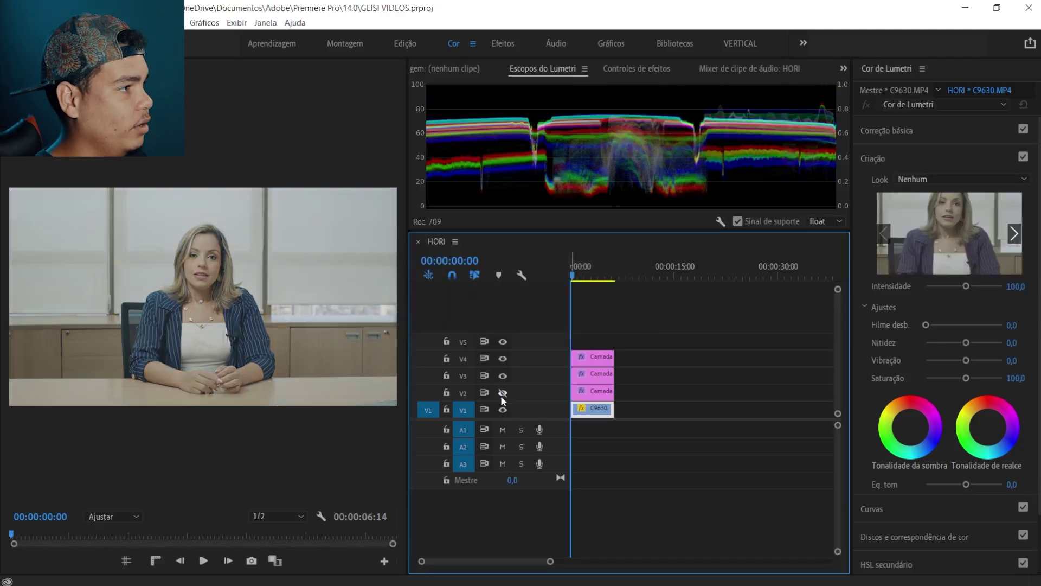
pyautogui.click(500, 395)
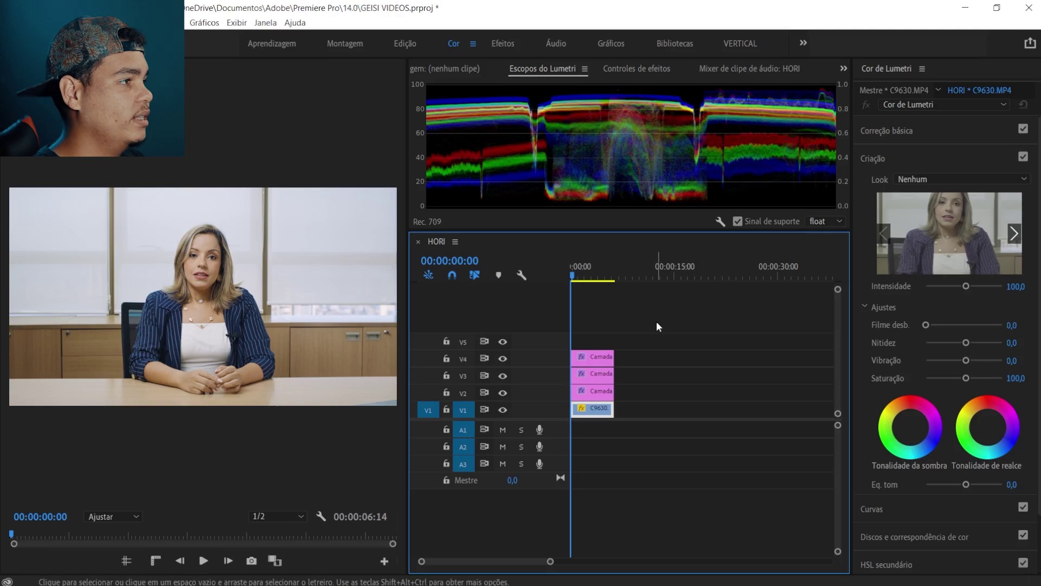
pyautogui.hotkey('ctrl', 's')
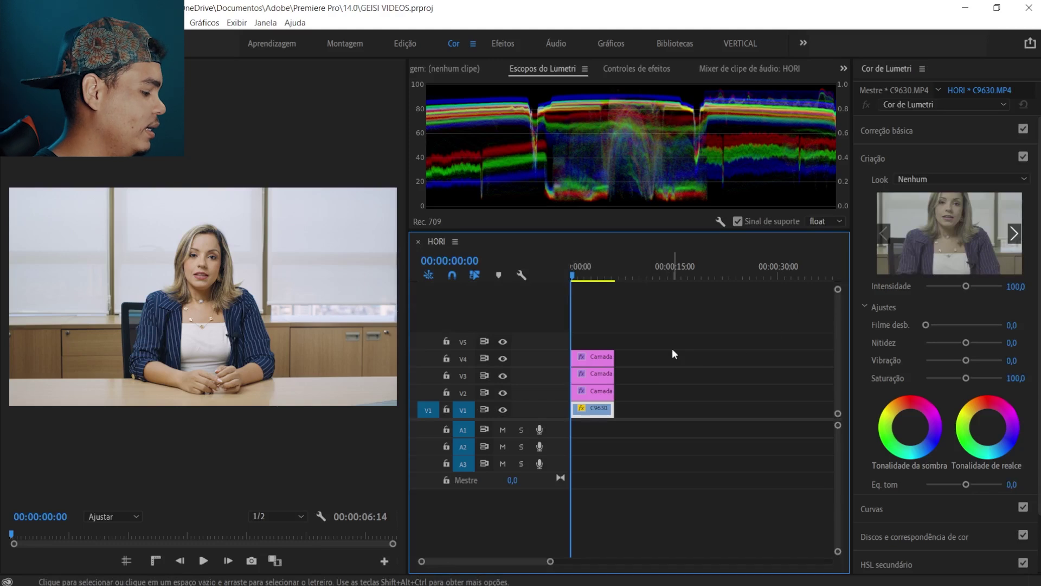
# Duplicate the C9630.MP4 clip further along V1, place a Camada de ajuste above the copy on V2 and save the project
pyautogui.moveTo(593, 411); pyautogui.dragTo(719, 418)
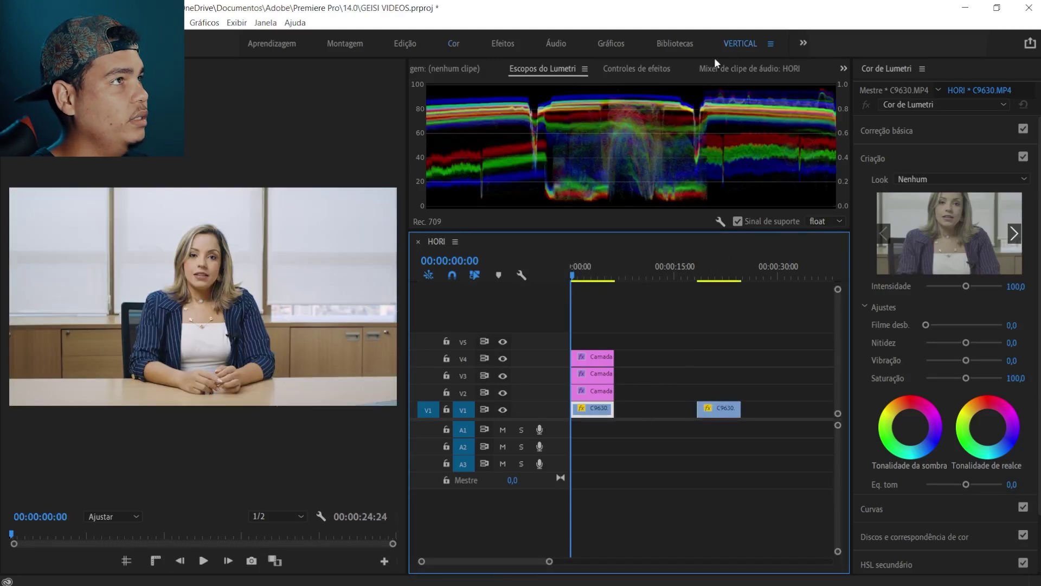
pyautogui.hotkey('alt', 'shift', '3')
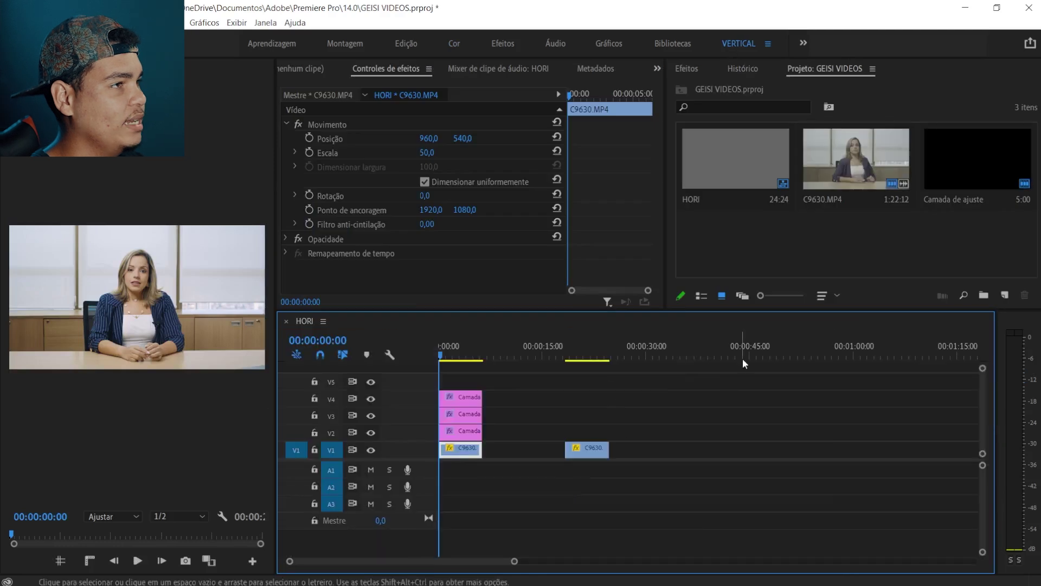
pyautogui.moveTo(954, 175); pyautogui.dragTo(611, 428)
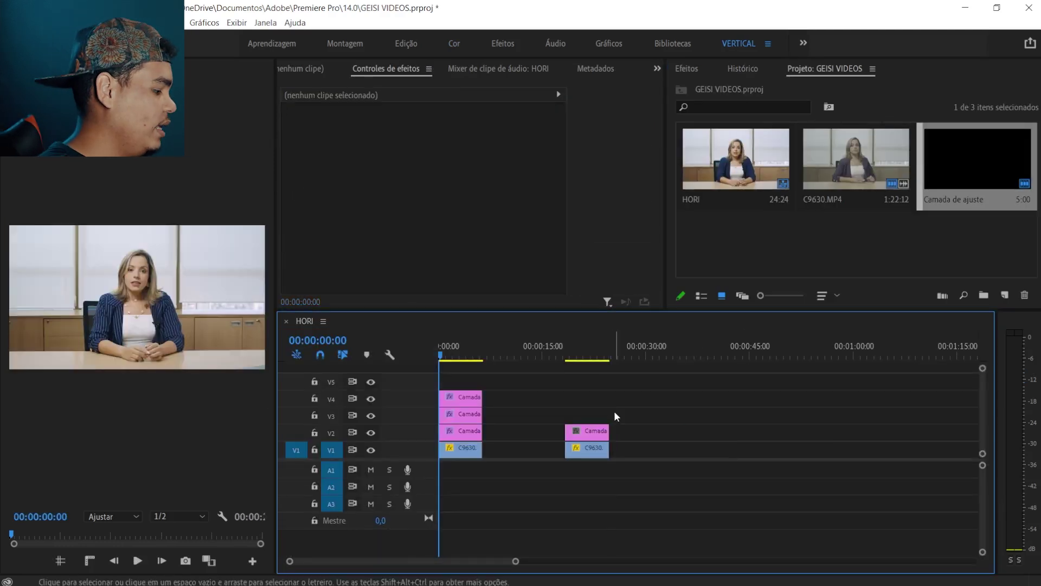
pyautogui.hotkey('ctrl', 's')
# Move the playhead to the start of the copied clip at 00:00:18:13 and widen the program monitor
pyautogui.click(578, 357)
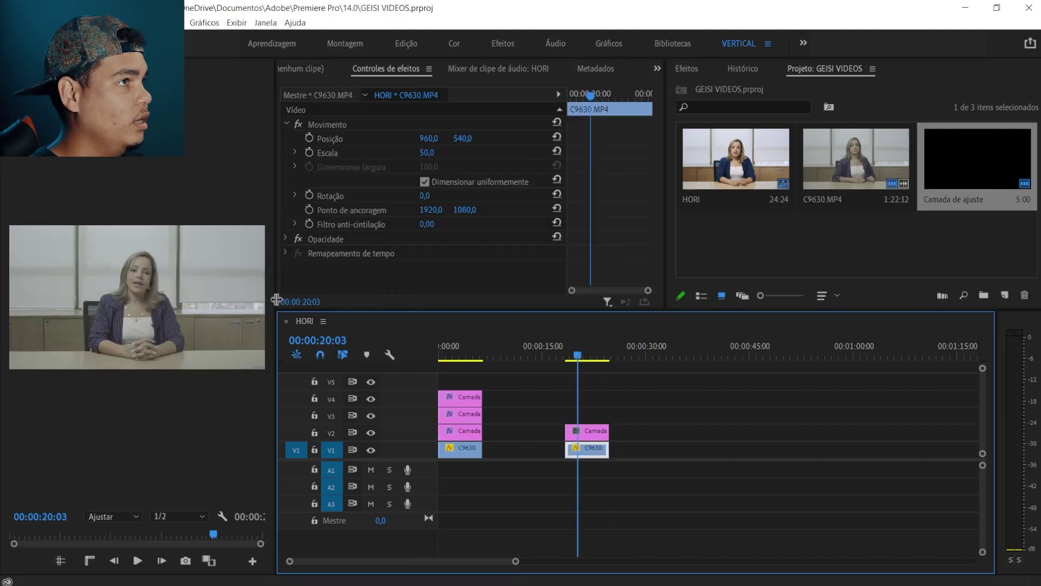
pyautogui.moveTo(276, 299); pyautogui.dragTo(421, 294)
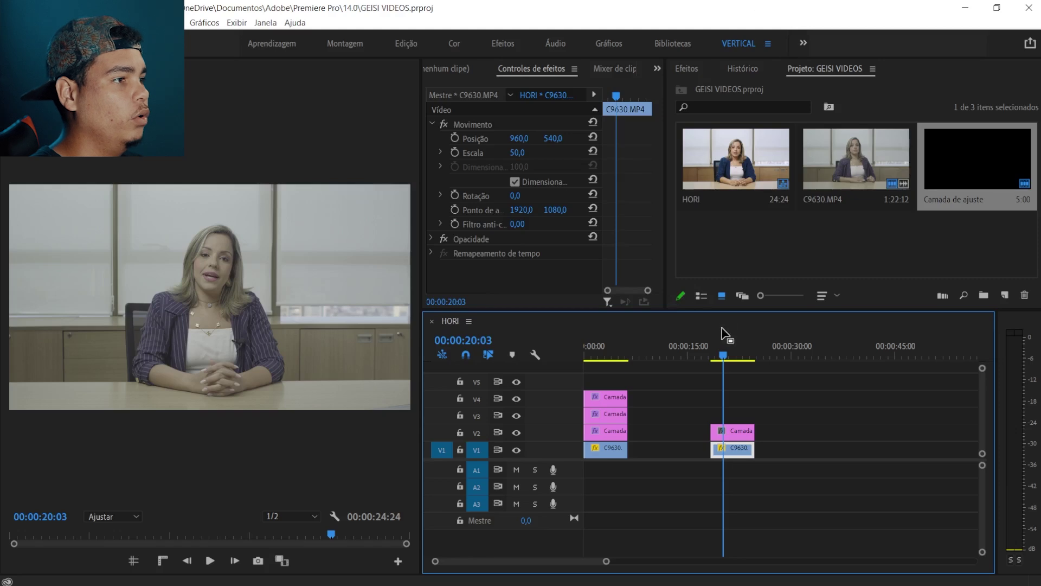
pyautogui.click(716, 351)
pyautogui.moveTo(717, 347); pyautogui.dragTo(713, 346)
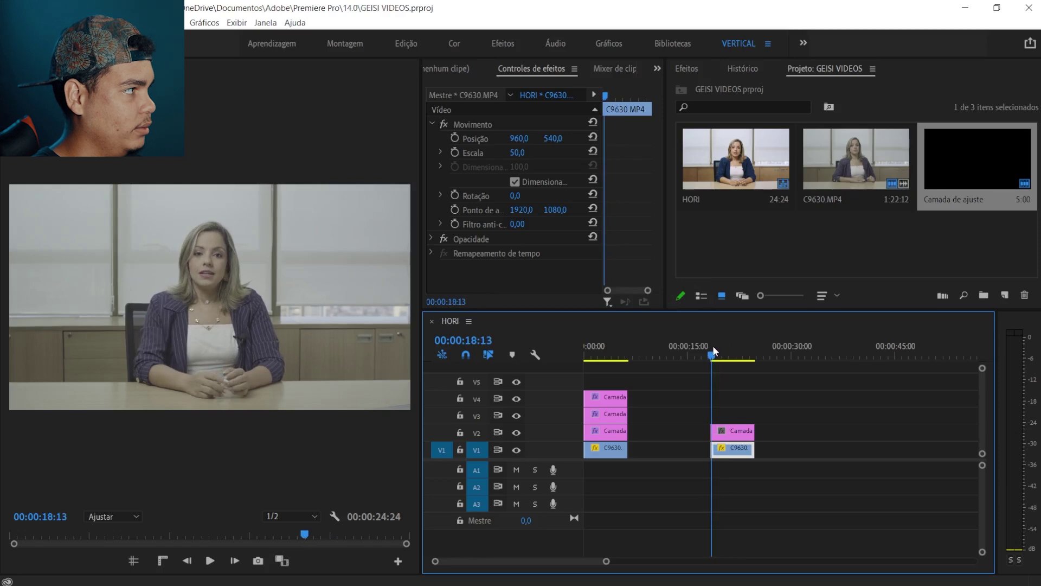
# Apply the DEHANCER COM FILTRO GEISI preset to the adjustment layer above the copied clip and view its added effects
pyautogui.click(686, 69)
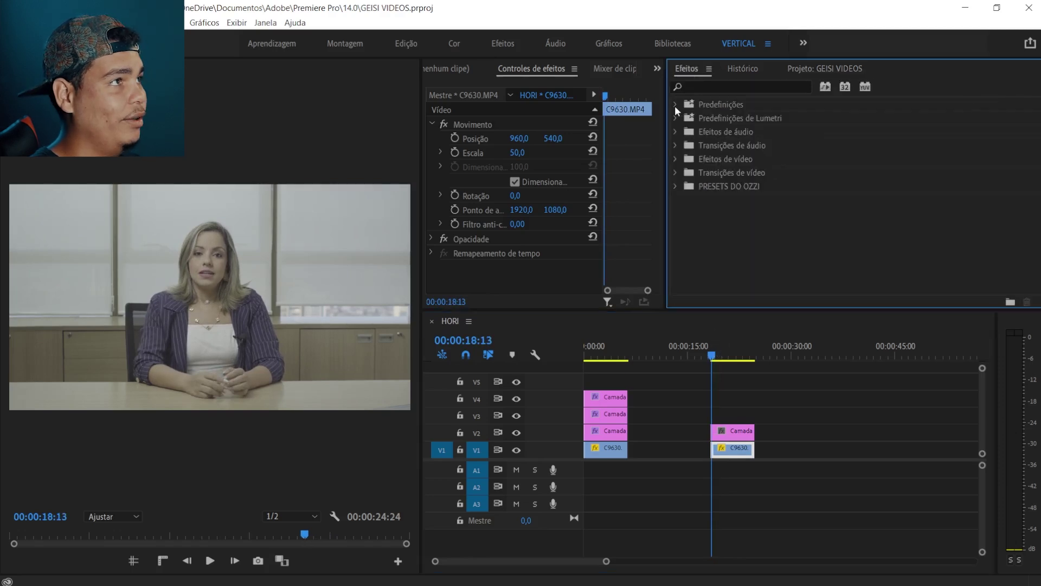
pyautogui.click(675, 105)
pyautogui.moveTo(732, 147); pyautogui.dragTo(729, 432)
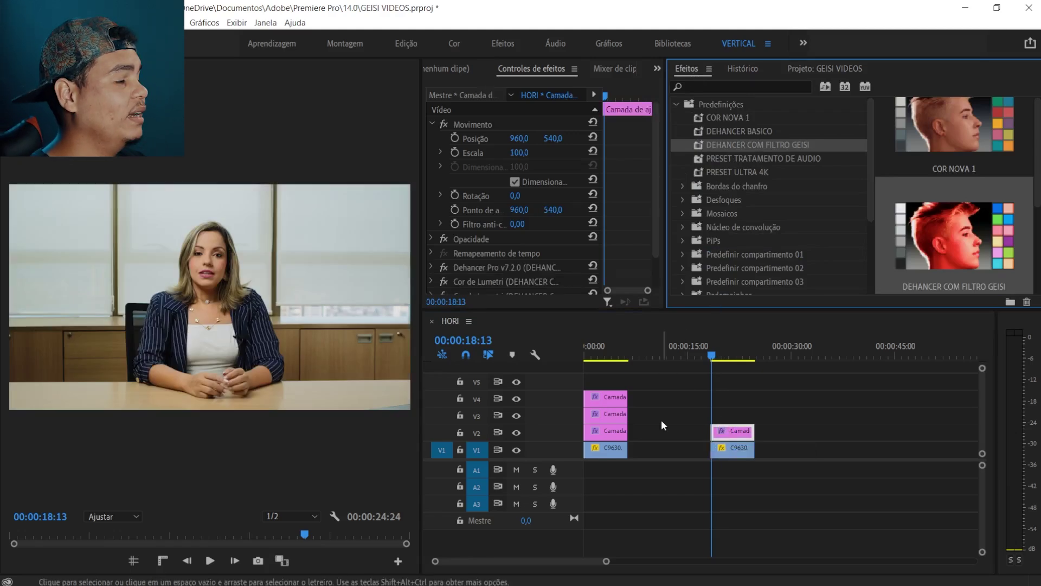
pyautogui.scroll(-1, 480, 267)
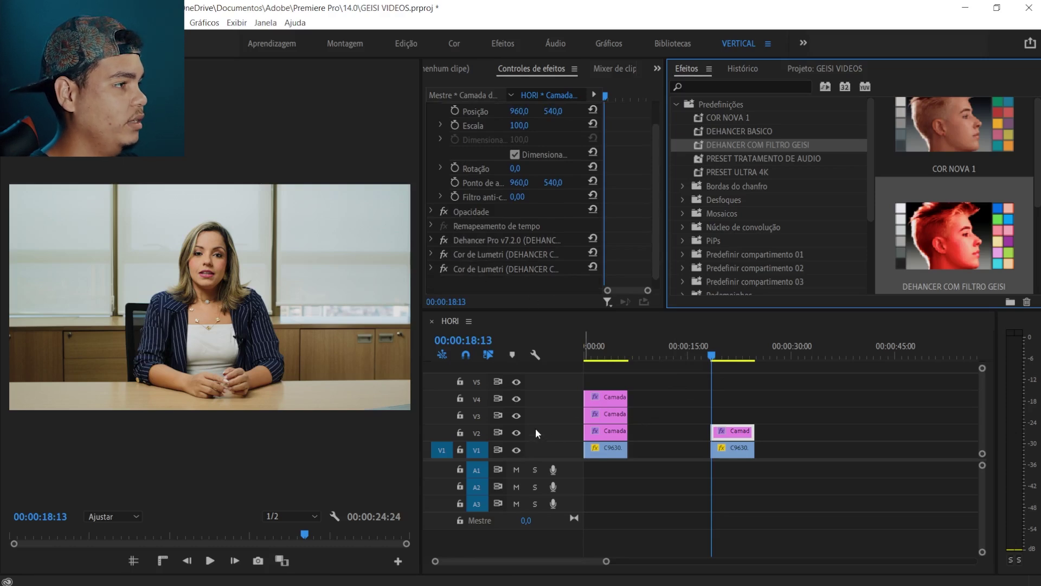
# Compare the copied clip with and without the Dehancer preset by switching V2's output, leaving the track enabled
pyautogui.click(517, 433)
pyautogui.click(516, 433)
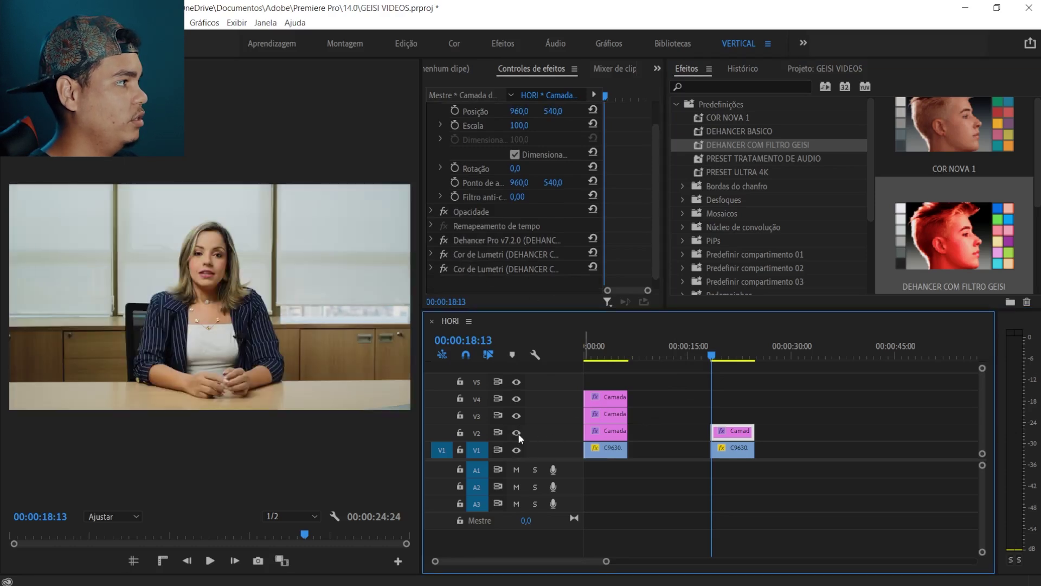
pyautogui.click(517, 434)
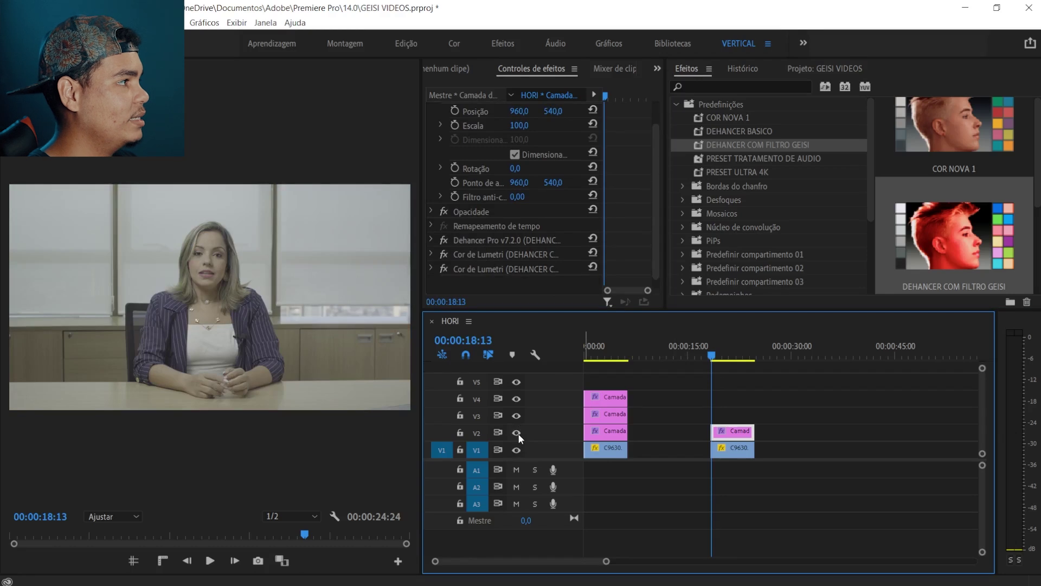
pyautogui.click(517, 433)
pyautogui.click(517, 433)
pyautogui.click(517, 433)
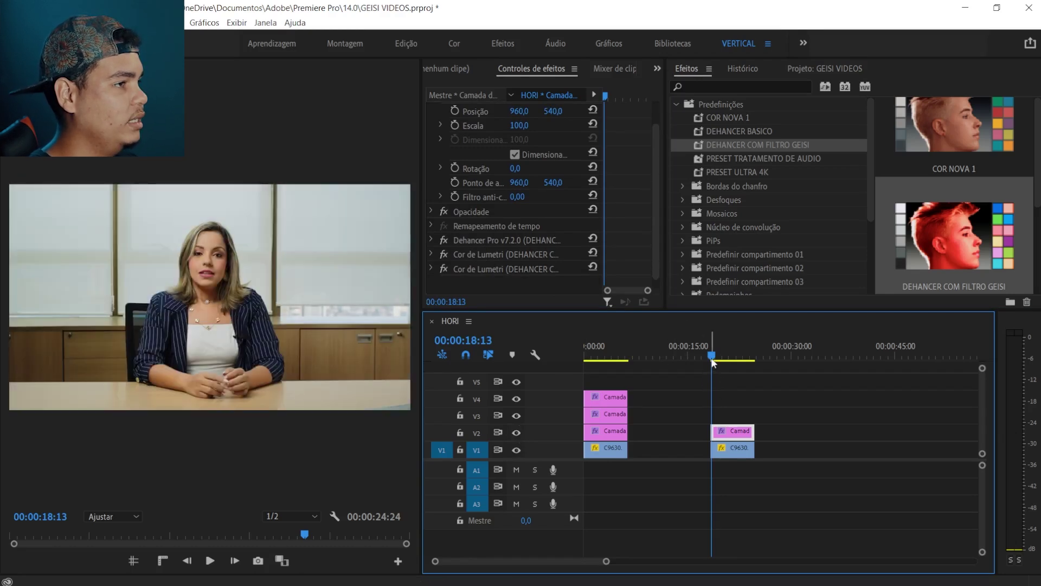
# Set Exposição to 0,5 in the Lumetri basic correction of the first clip's V2 adjustment layer and save the project
pyautogui.moveTo(712, 359); pyautogui.dragTo(598, 361)
pyautogui.click(606, 431)
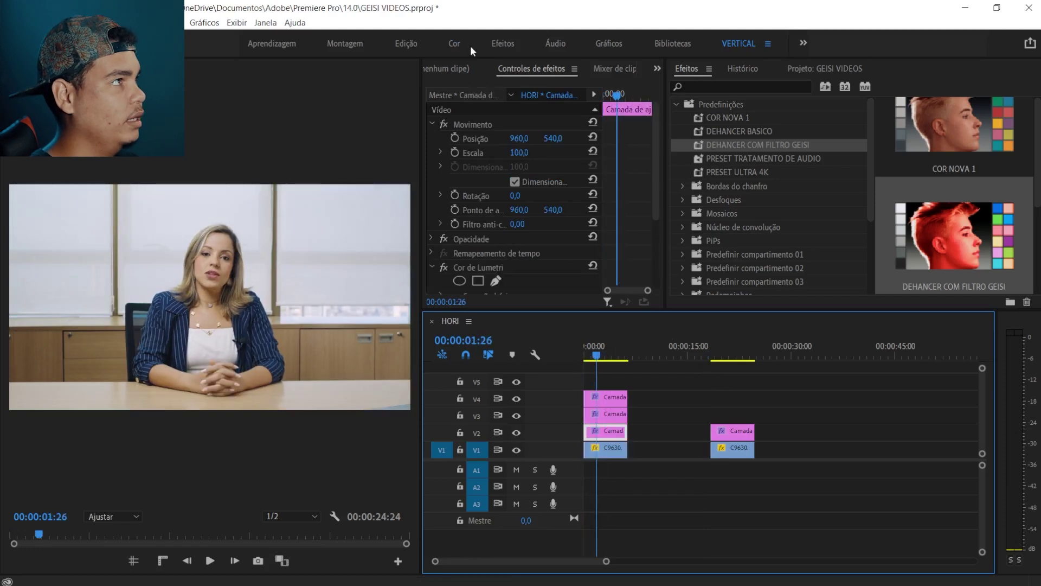
pyautogui.hotkey('alt', 'shift', '0')
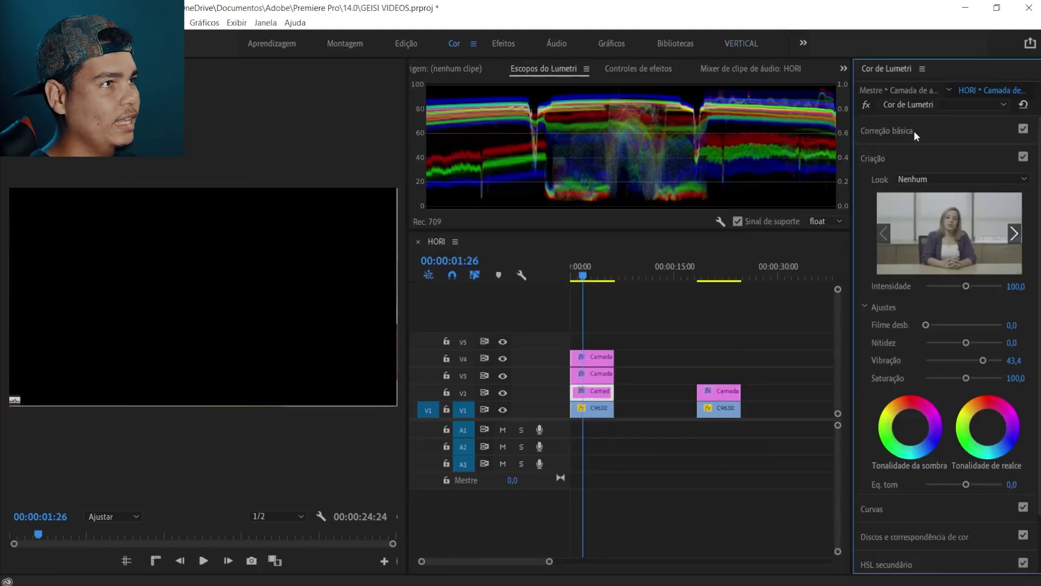
pyautogui.click(913, 131)
pyautogui.moveTo(971, 262); pyautogui.dragTo(967, 261)
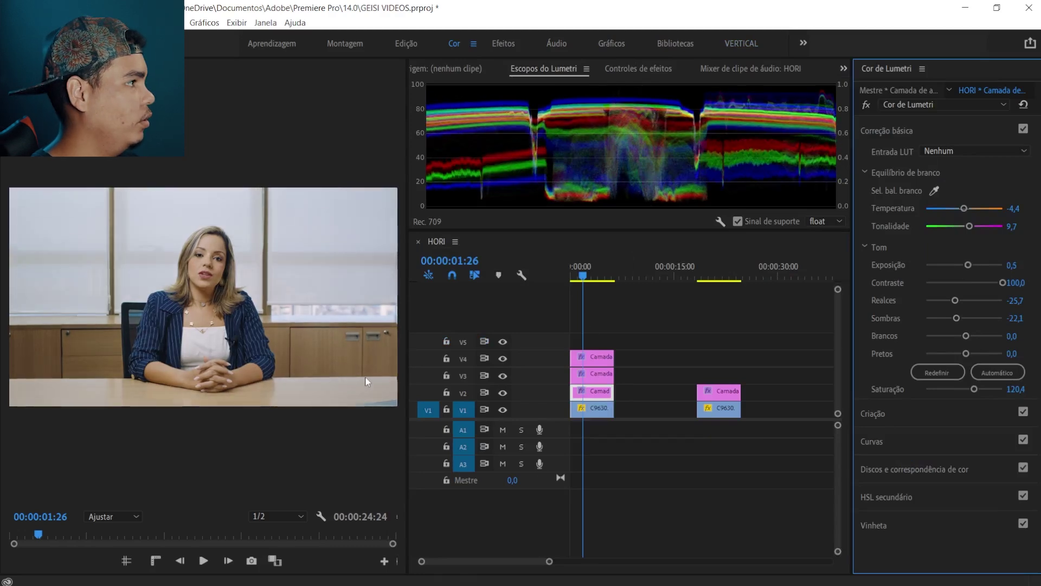
pyautogui.click(747, 47)
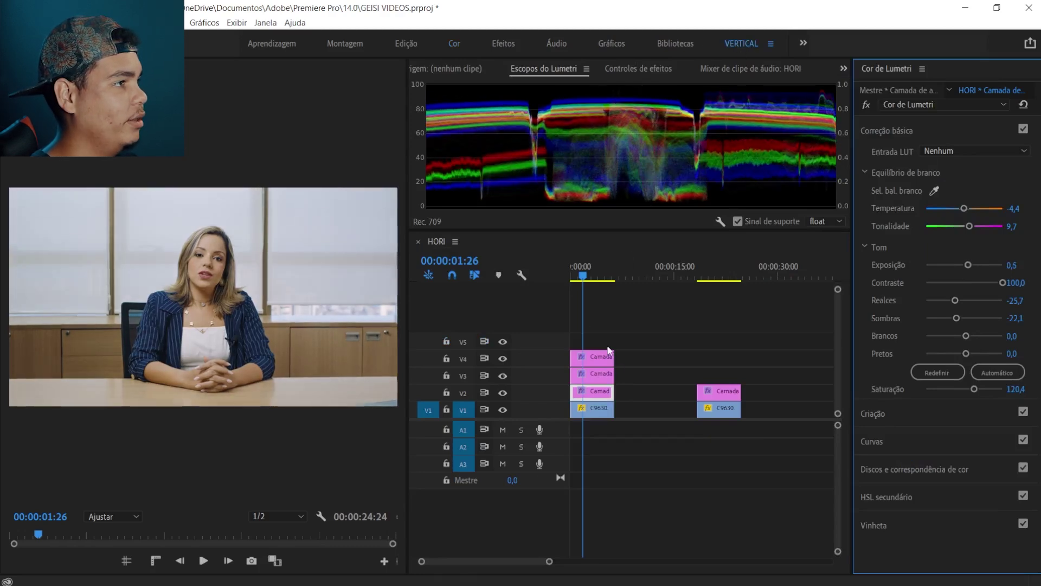
pyautogui.hotkey('ctrl', 's')
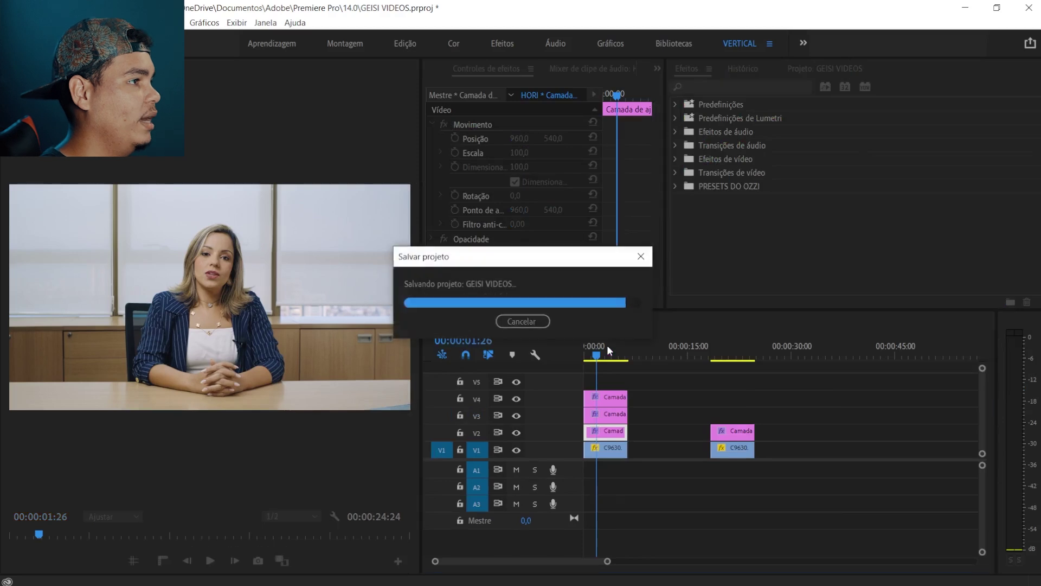
# Compare the Lumetri grade on the first clip with the Dehancer grade on the copy by moving the playhead between them
pyautogui.press('Home')
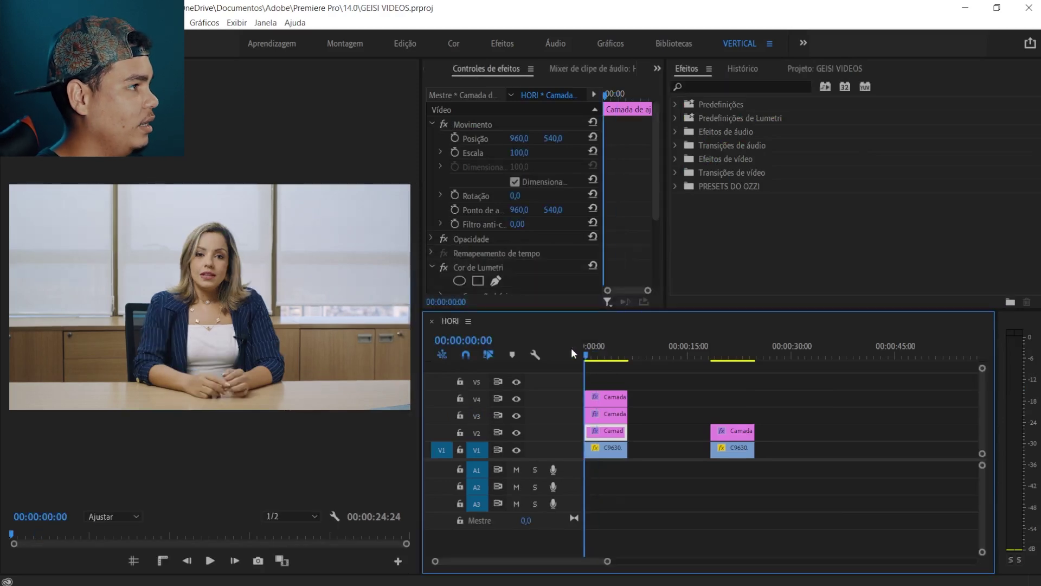
pyautogui.moveTo(585, 354); pyautogui.dragTo(717, 355)
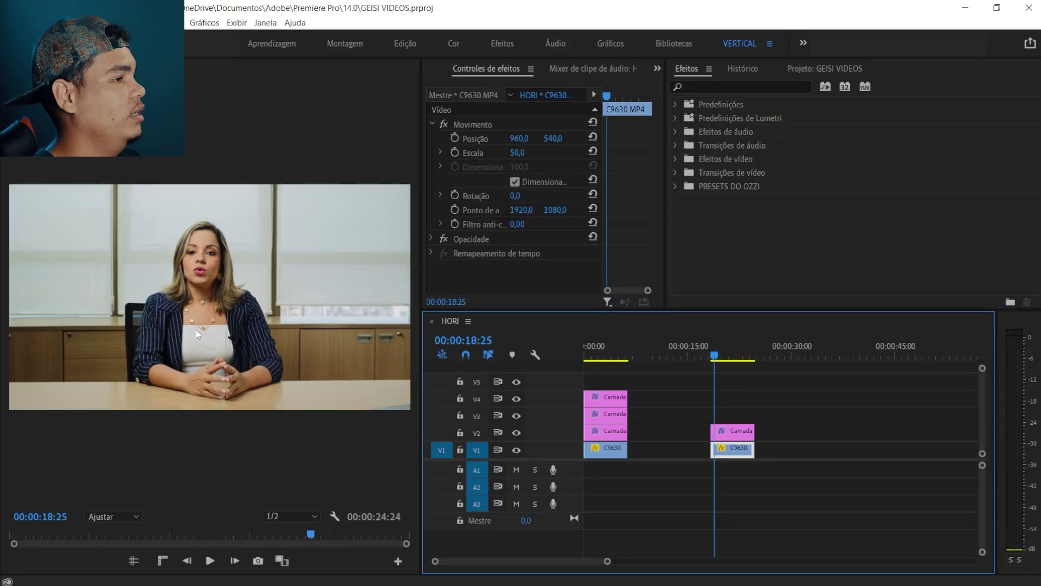
pyautogui.press('Home')
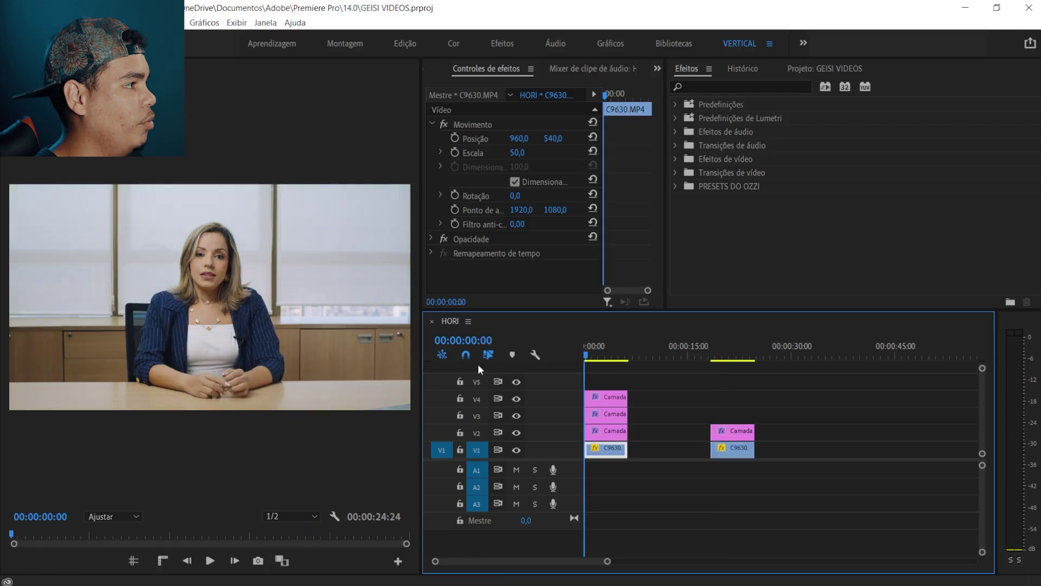
pyautogui.moveTo(584, 357); pyautogui.dragTo(721, 384)
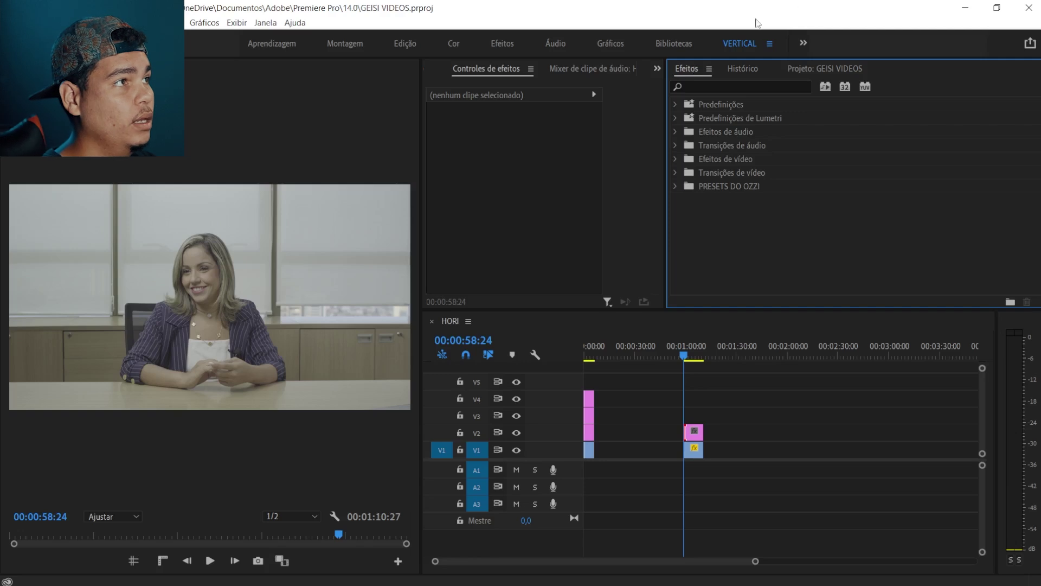
# Search the effects library for "dehancer"
pyautogui.click(676, 105)
pyautogui.click(676, 105)
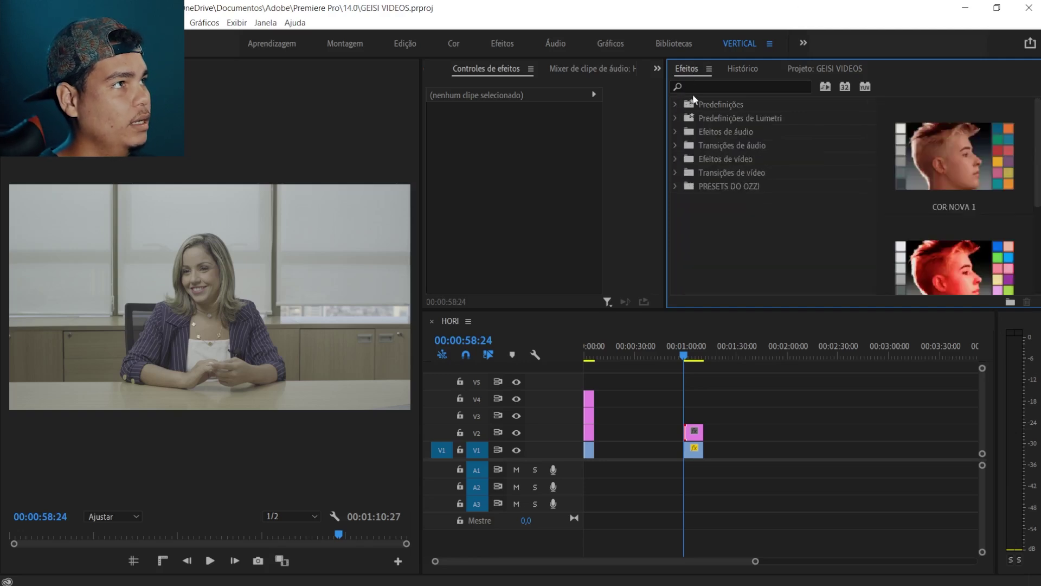
pyautogui.click(701, 87)
pyautogui.write('dehancer')
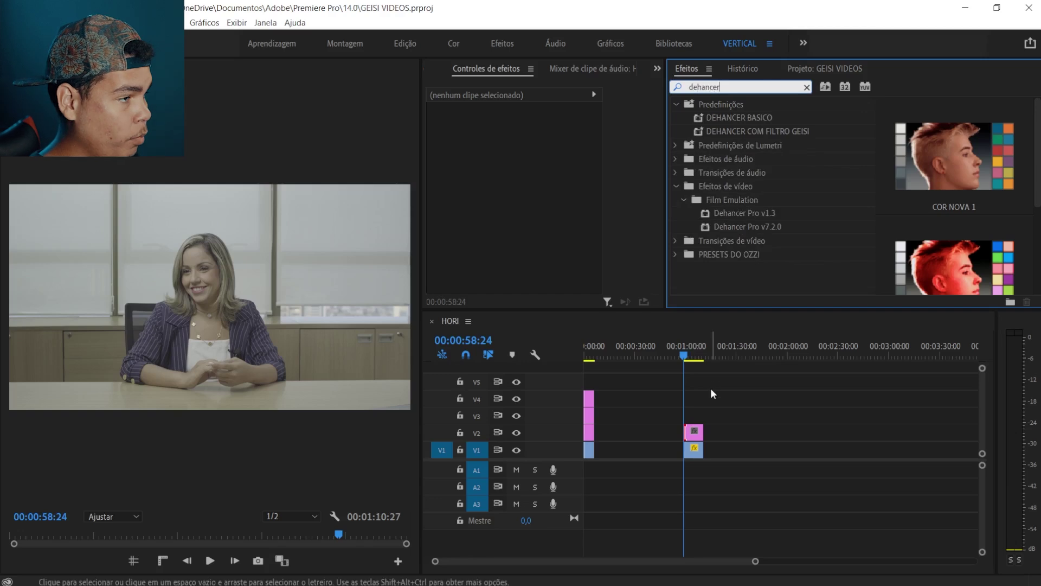
# Duplicate the adjustment layer at 00:00:58:24 onto V3 and apply the Dehancer Pro v1.3 effect to the one on V2
pyautogui.moveTo(694, 432); pyautogui.dragTo(696, 426)
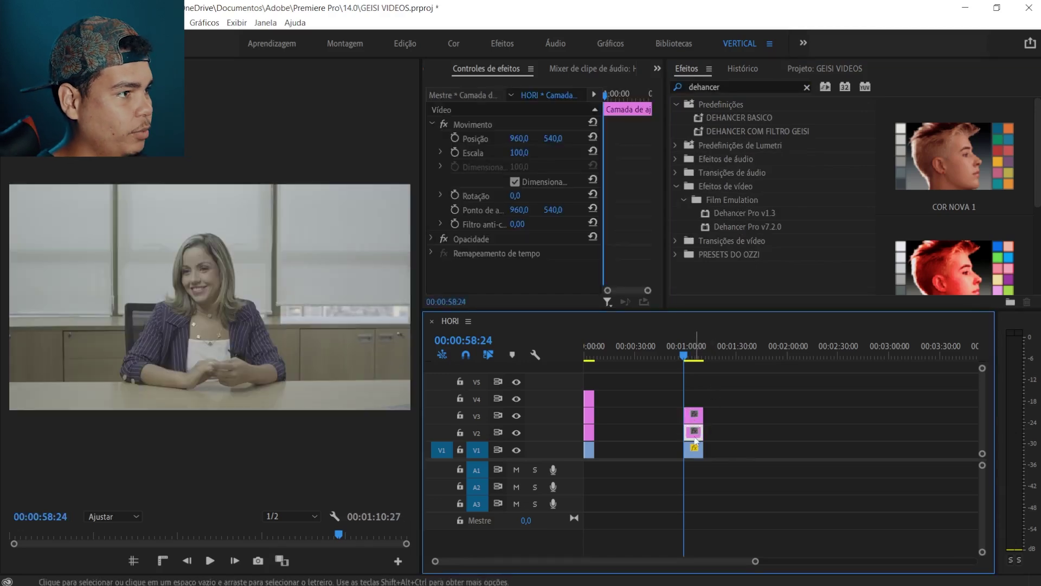
pyautogui.hotkey('ctrl', 's')
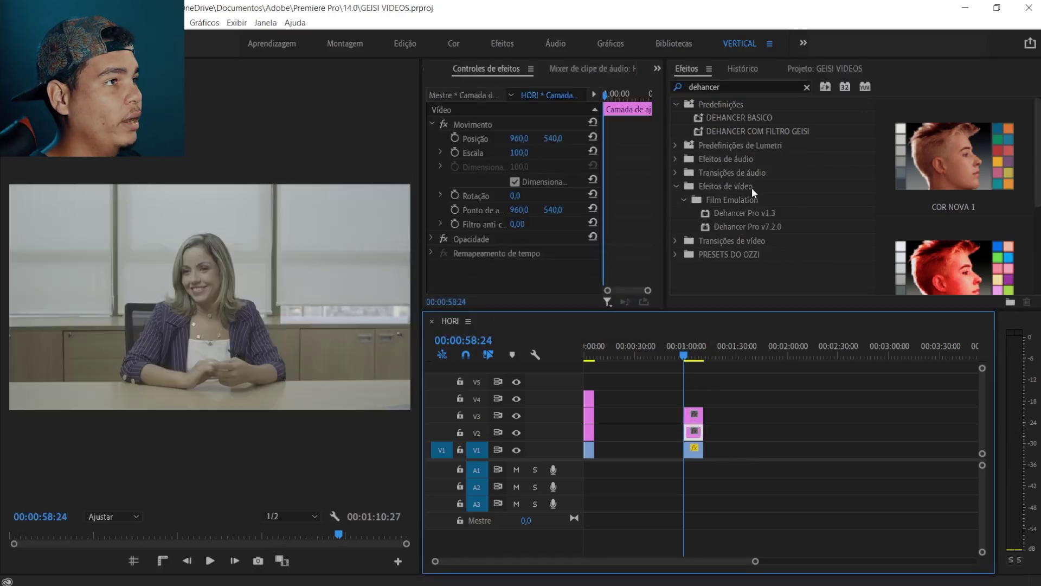
pyautogui.moveTo(750, 212); pyautogui.dragTo(691, 432)
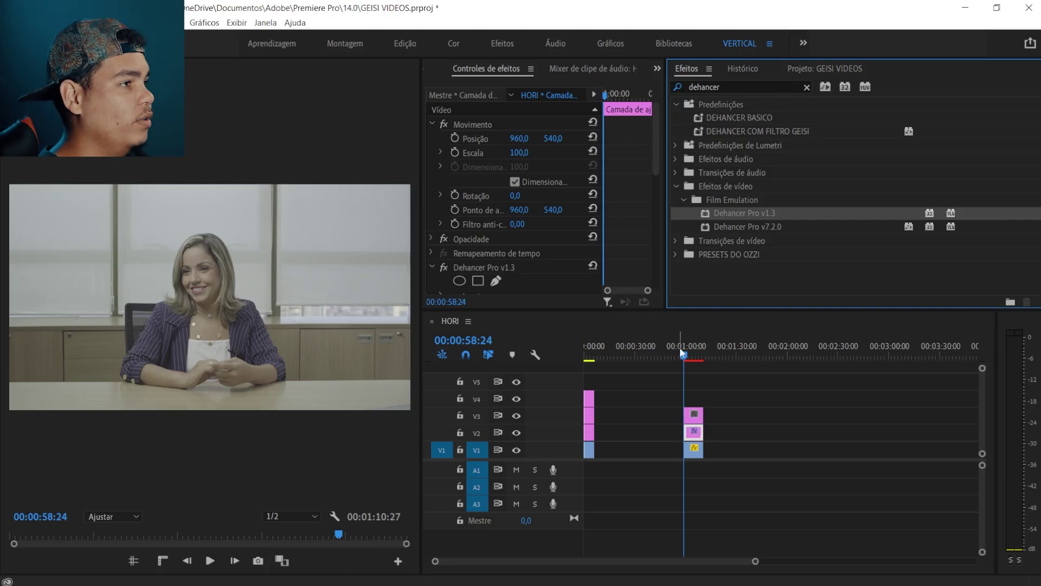
pyautogui.scroll(-2, 477, 249)
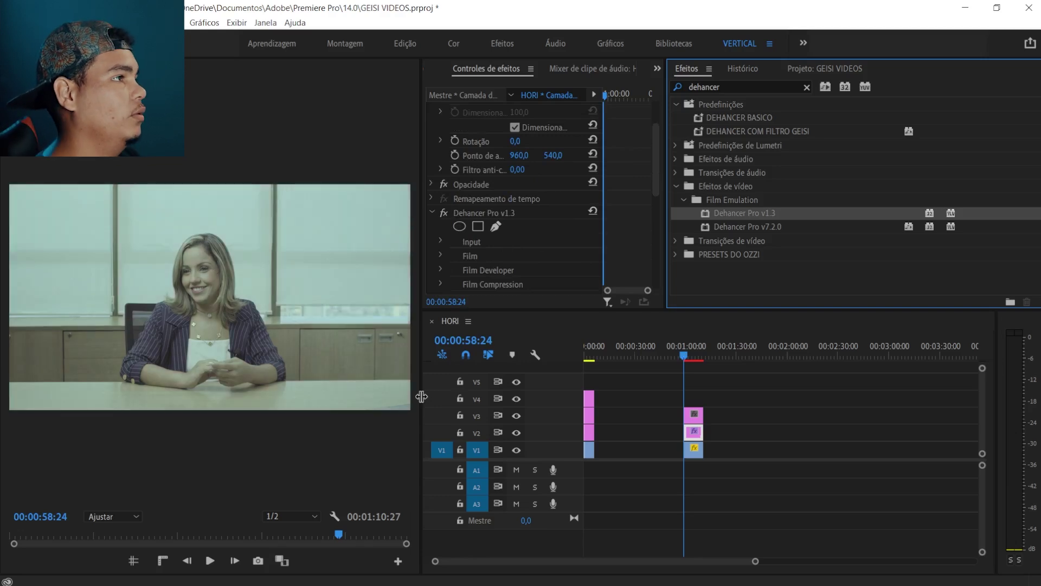
# Examine the Film Grain settings of Dehancer Pro v1.3 on the V2 adjustment layer and save the project
pyautogui.scroll(-5, 498, 223)
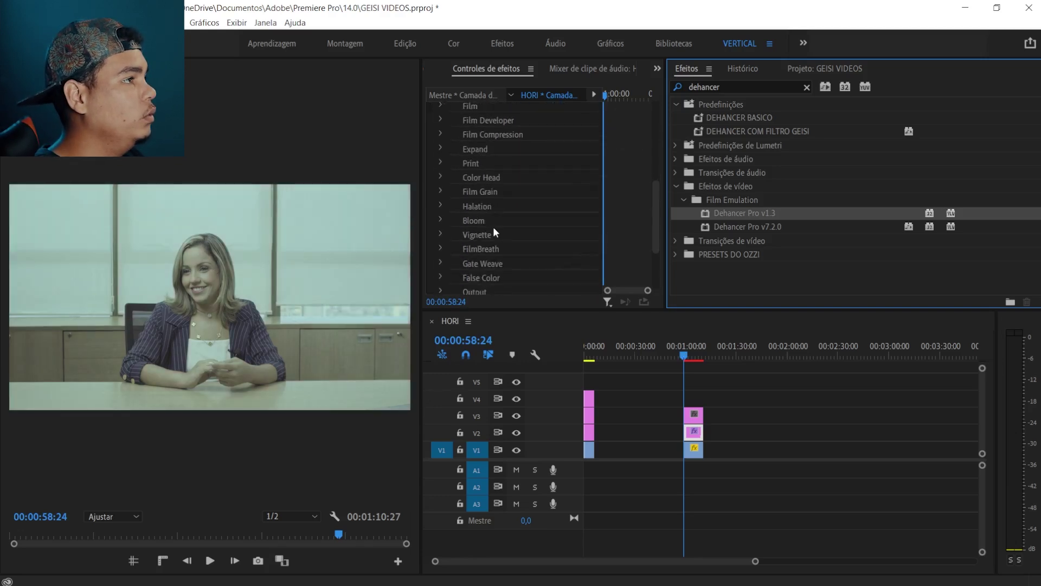
pyautogui.click(446, 192)
pyautogui.scroll(-4, 493, 217)
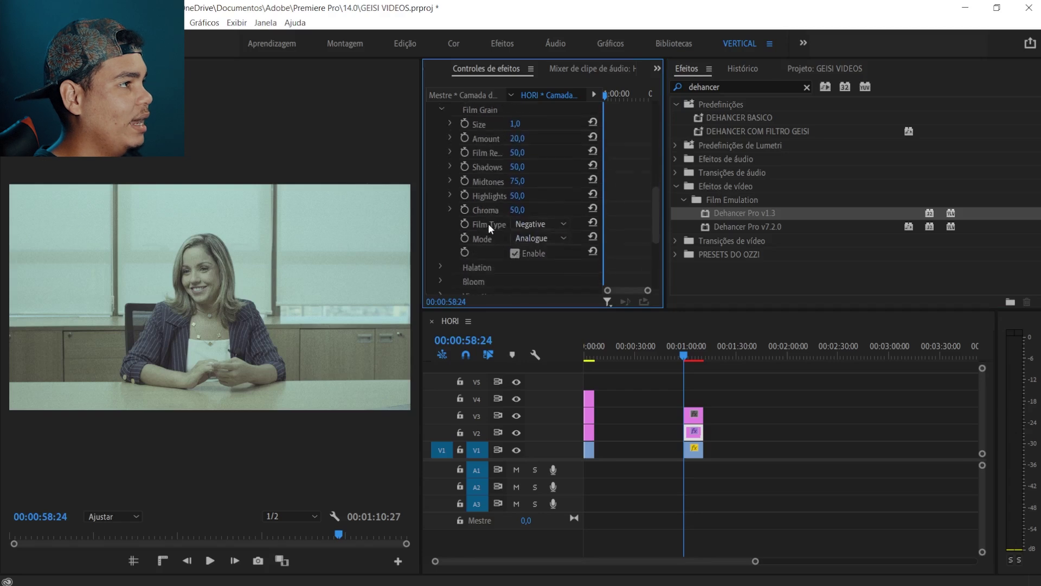
pyautogui.scroll(2, 464, 200)
pyautogui.scroll(-2, 458, 231)
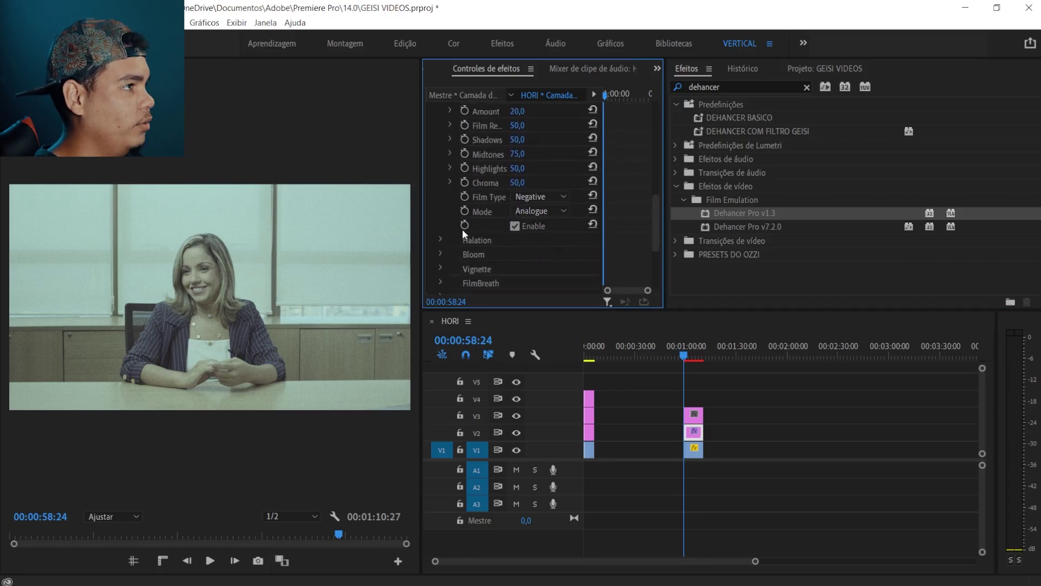
pyautogui.scroll(3, 466, 219)
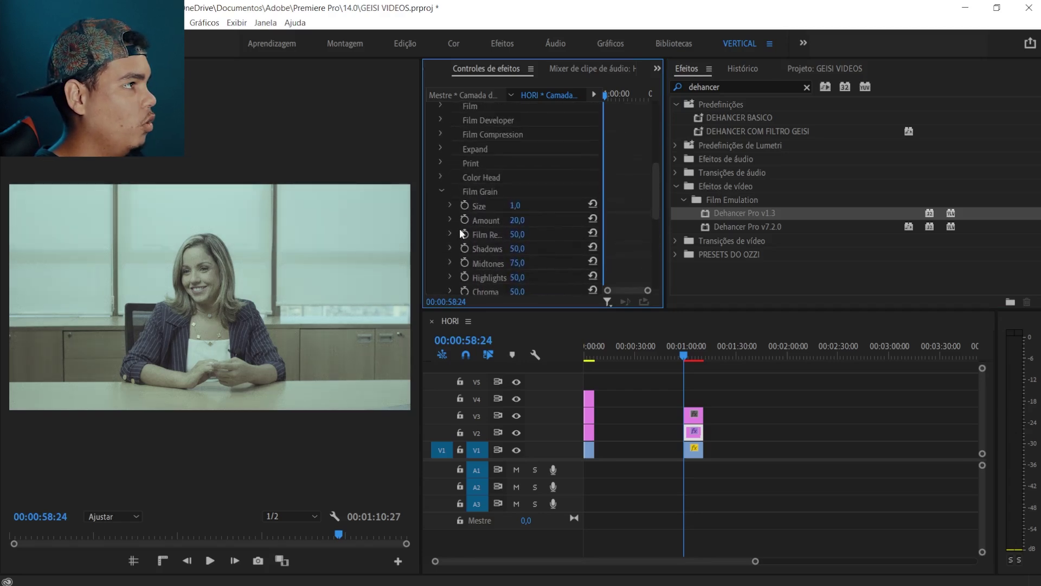
pyautogui.click(440, 192)
pyautogui.scroll(2, 488, 211)
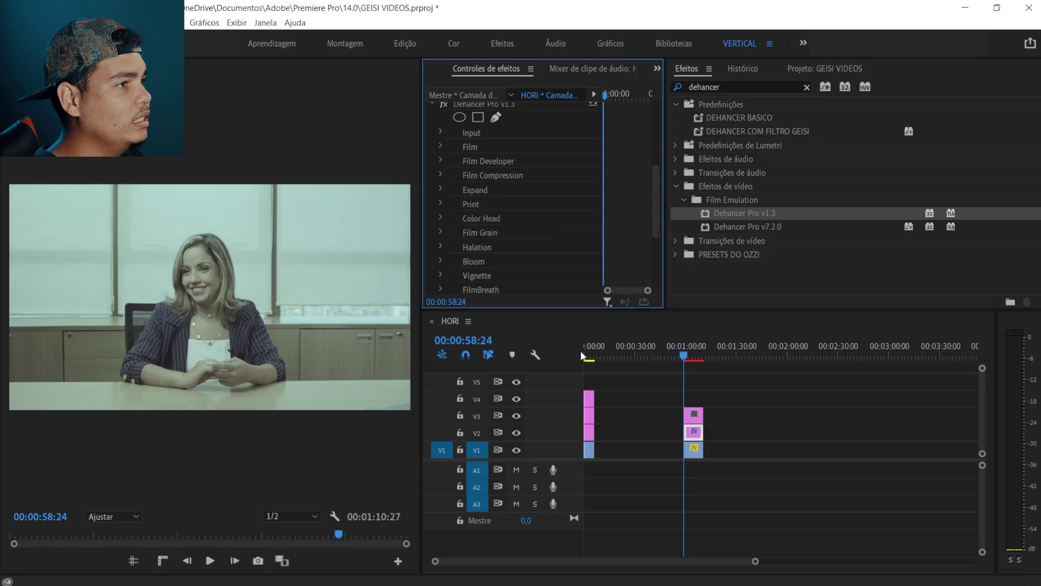
pyautogui.hotkey('ctrl', 's')
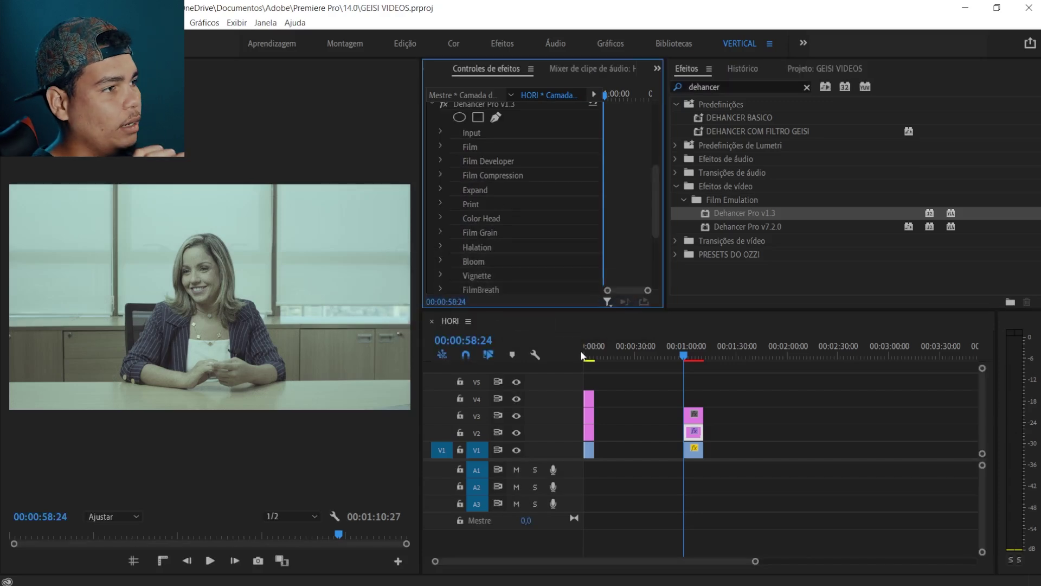
# Play back the Dehancer-graded clip and move the playhead on to 00:01:03:04
pyautogui.press('space')
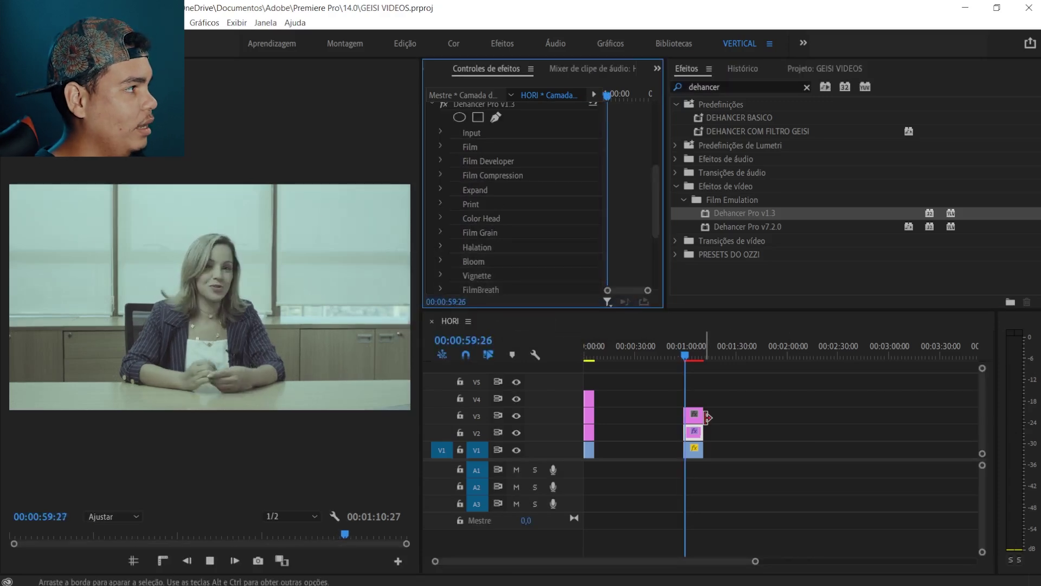
pyautogui.press('space')
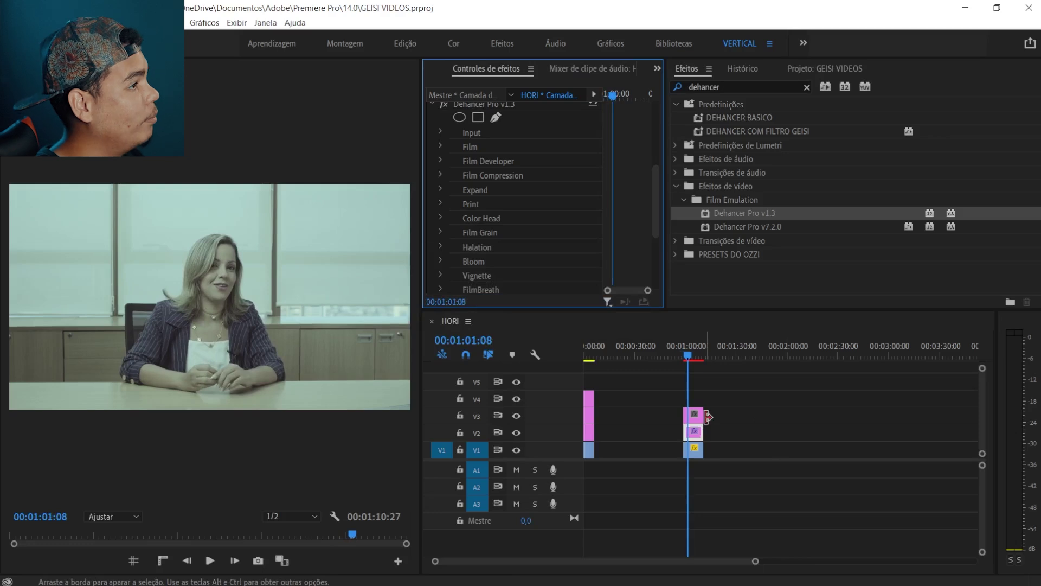
pyautogui.click(690, 357)
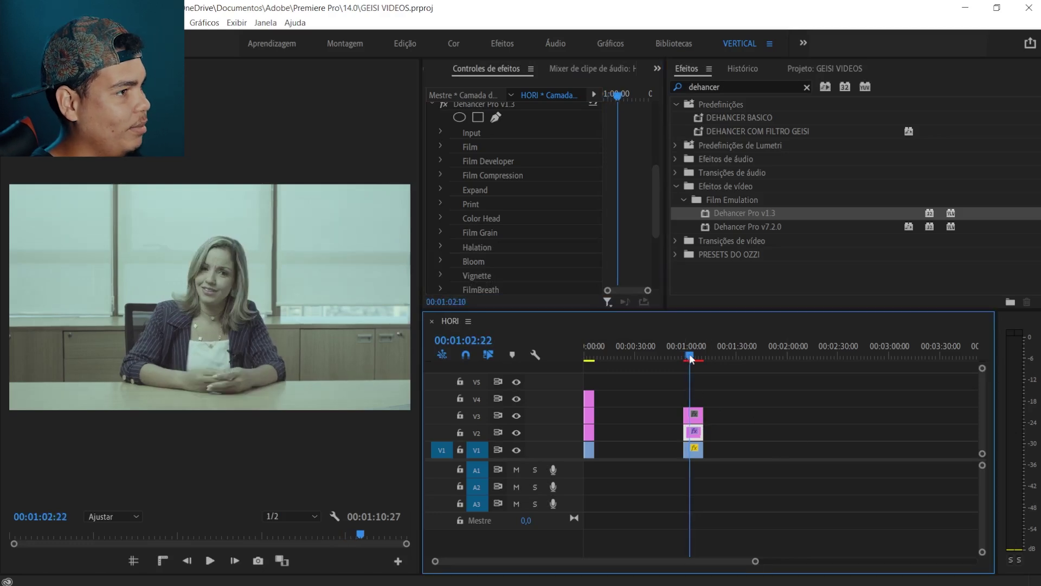
pyautogui.moveTo(691, 359); pyautogui.dragTo(692, 359)
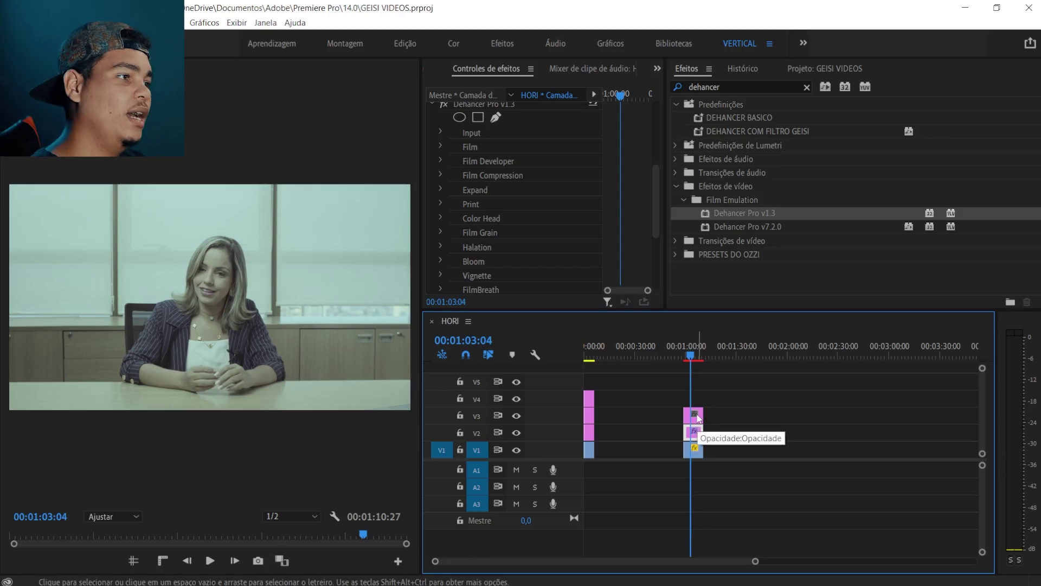
# Remove the Dehancer Pro v1.3 effect from the V2 adjustment layer, return the playhead to 00:00:58:25 and save the project
pyautogui.scroll(2, 497, 191)
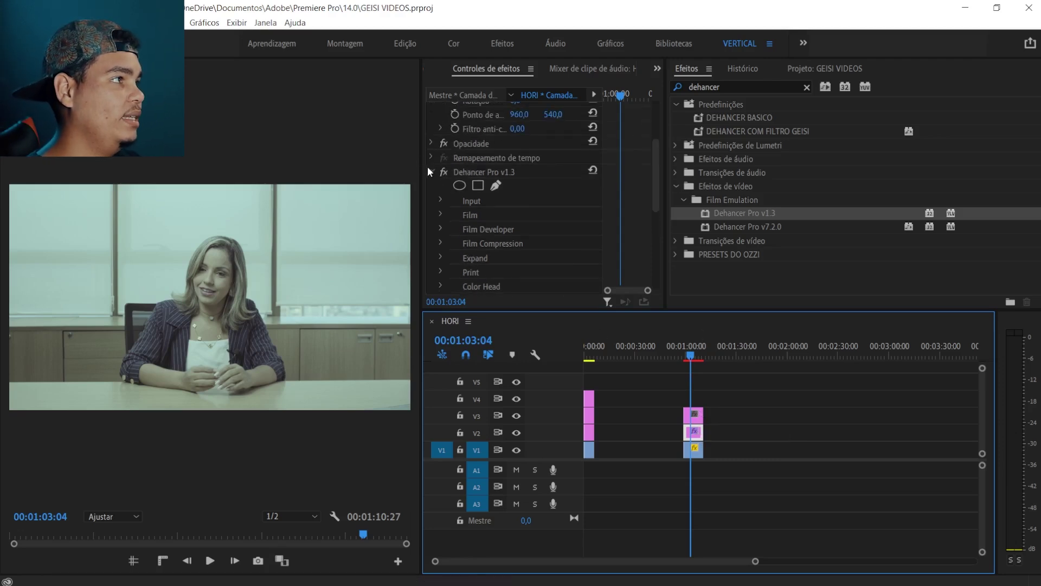
pyautogui.click(430, 171)
pyautogui.click(477, 252)
pyautogui.press('Delete')
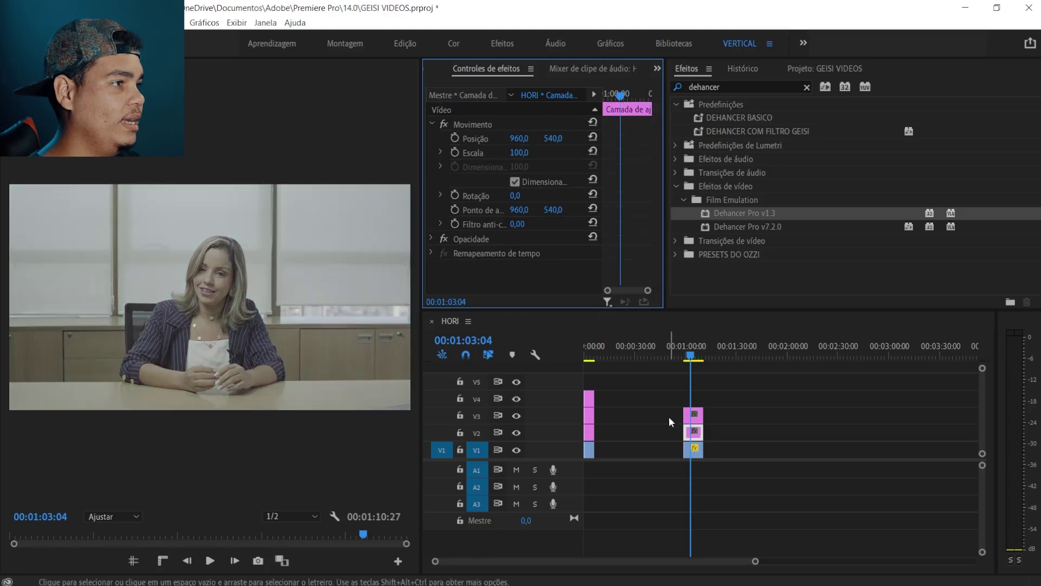
pyautogui.click(724, 392)
pyautogui.hotkey('ctrl', 's')
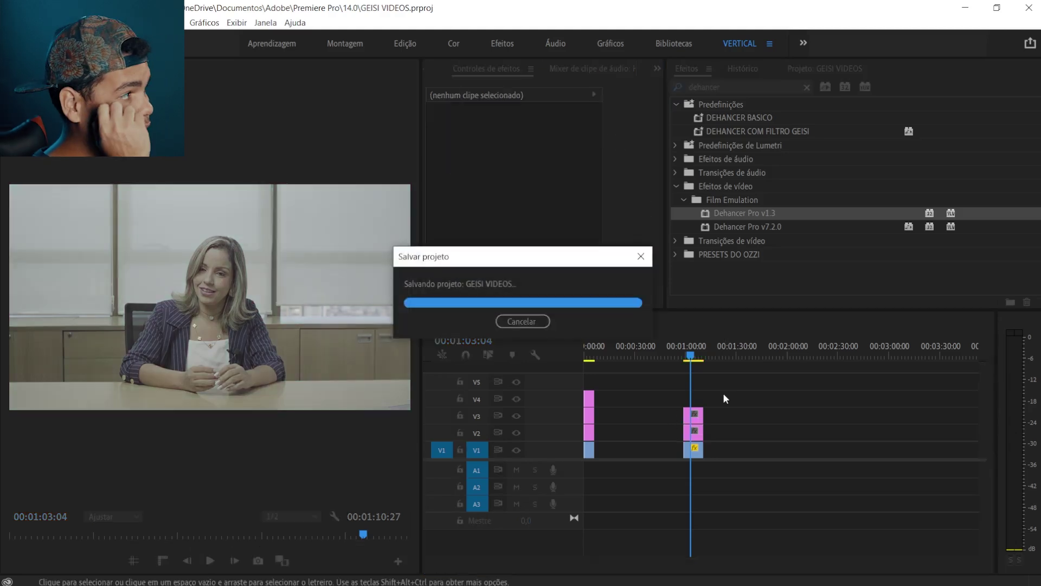
pyautogui.moveTo(684, 356); pyautogui.dragTo(685, 355)
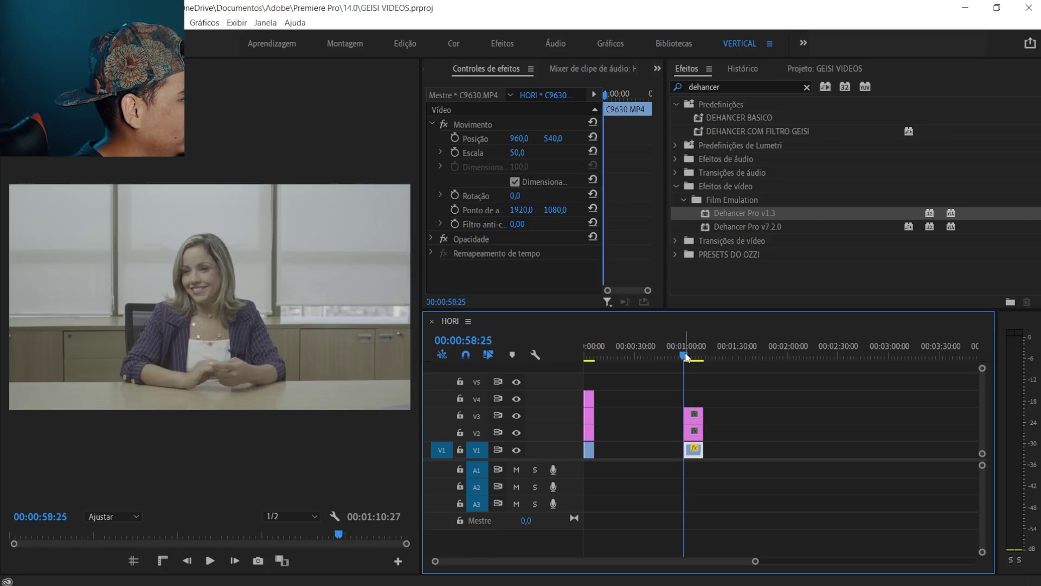
pyautogui.hotkey('ctrl', 's')
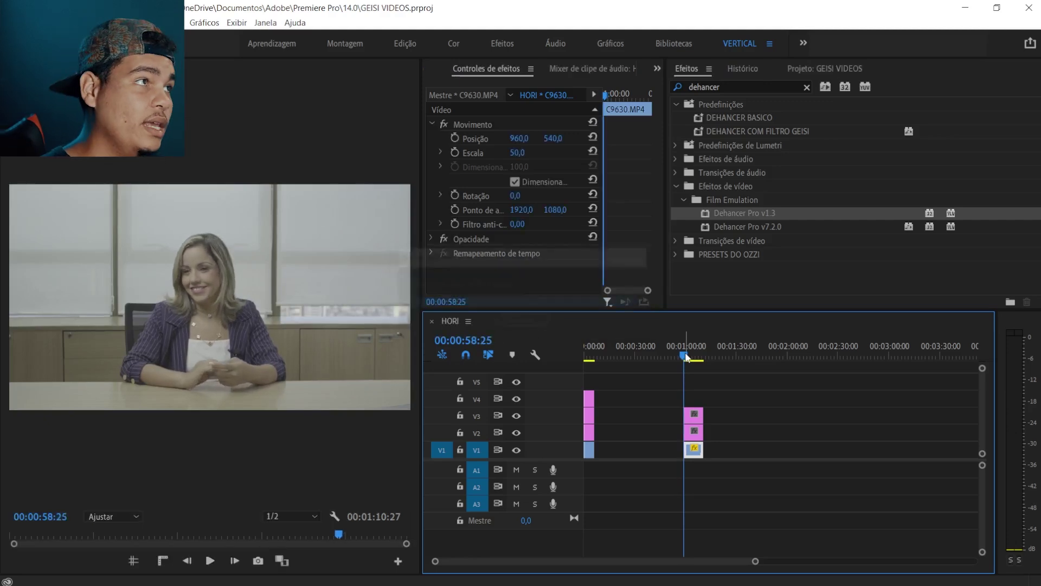
# Try the Dehancer Pro v7.2.0 effect on the V2 adjustment layer and undo it
pyautogui.moveTo(767, 225); pyautogui.dragTo(696, 433)
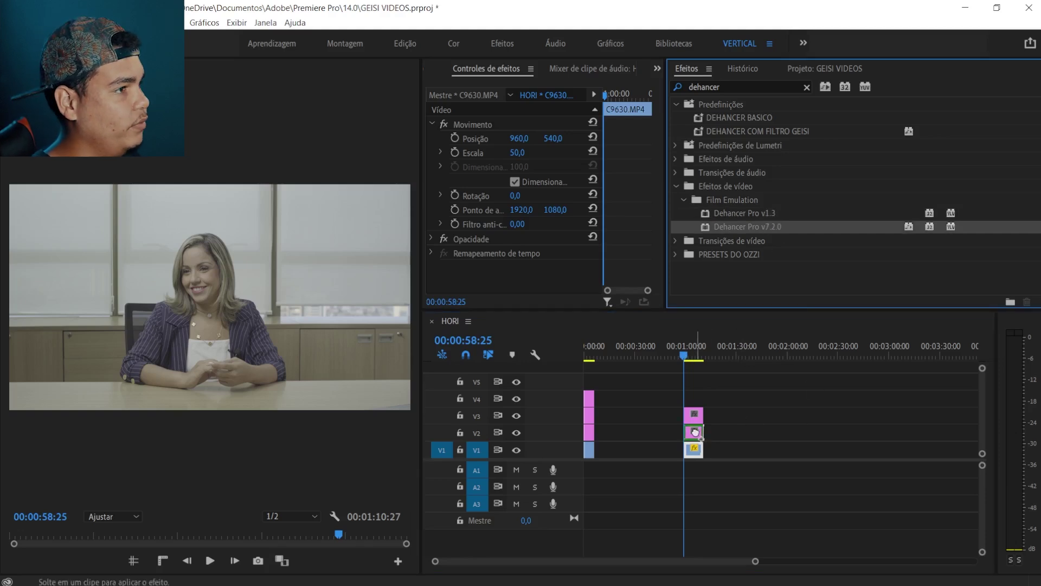
pyautogui.click(744, 413)
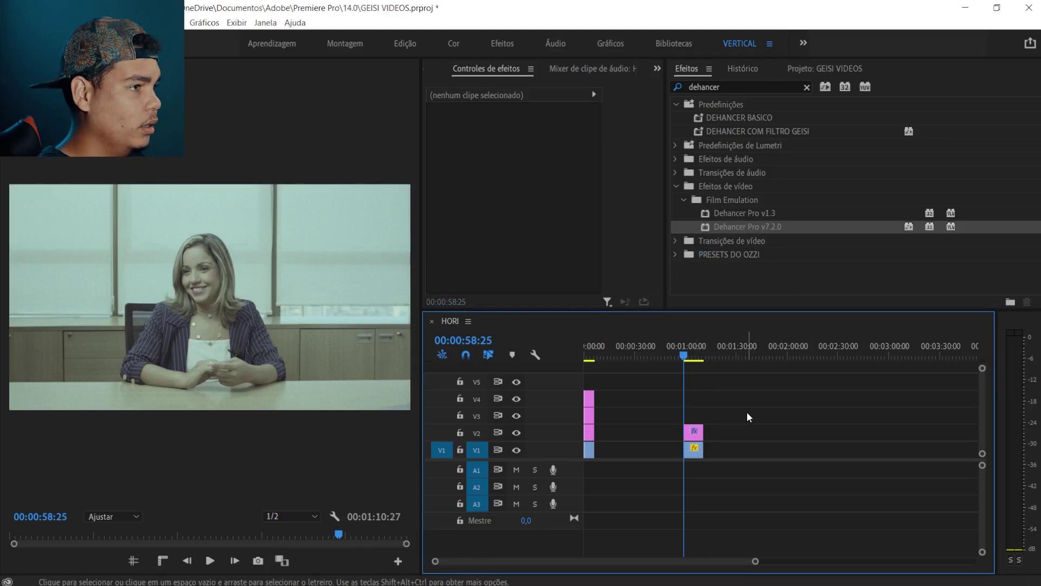
pyautogui.hotkey('ctrl', 'v')
# Delete the adjustment layer on V3 and apply the Dehancer Pro v7.2.0 effect to the one on V2
pyautogui.click(696, 420)
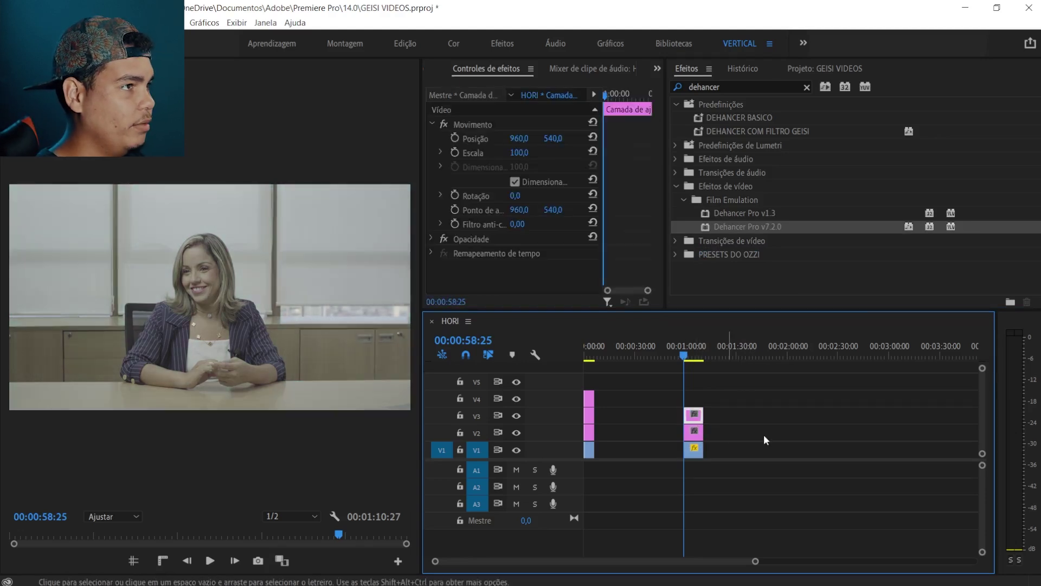
pyautogui.press('Delete')
pyautogui.moveTo(735, 222); pyautogui.dragTo(696, 433)
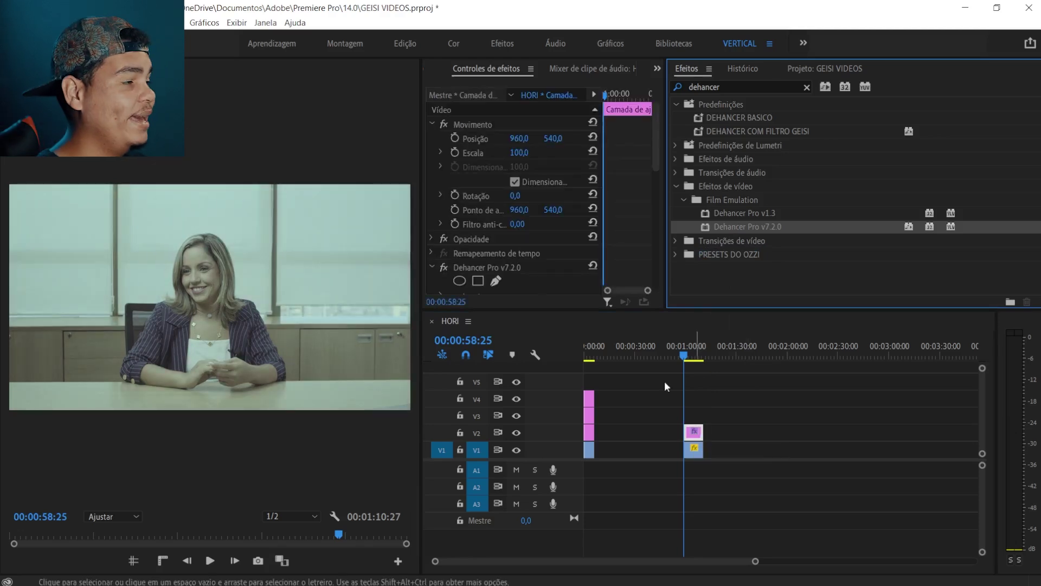
# Enlarge the effect controls area and examine the Film Grain profile options of Dehancer Pro v7.2.0
pyautogui.scroll(-8, 503, 226)
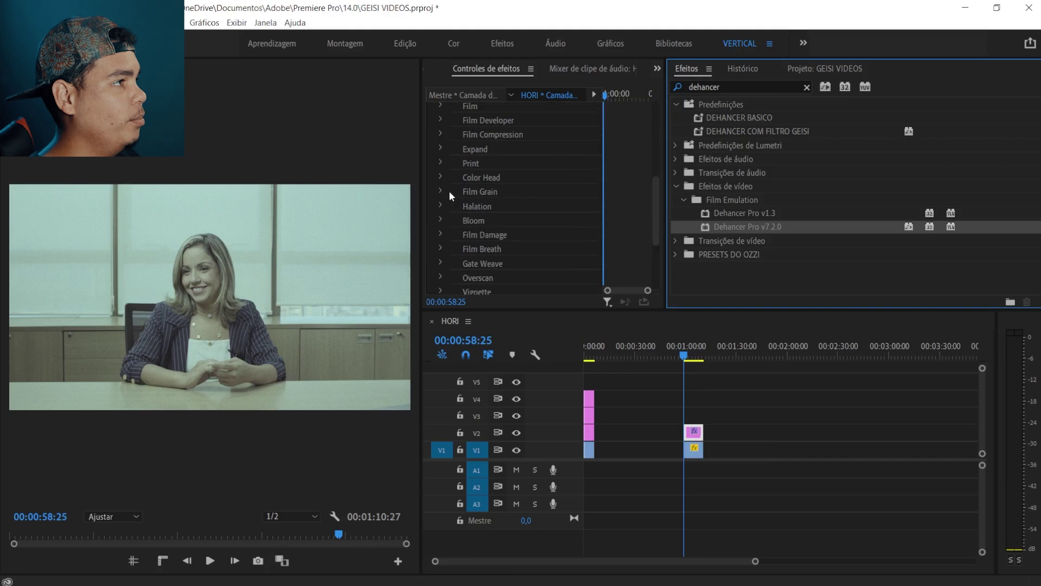
pyautogui.click(441, 191)
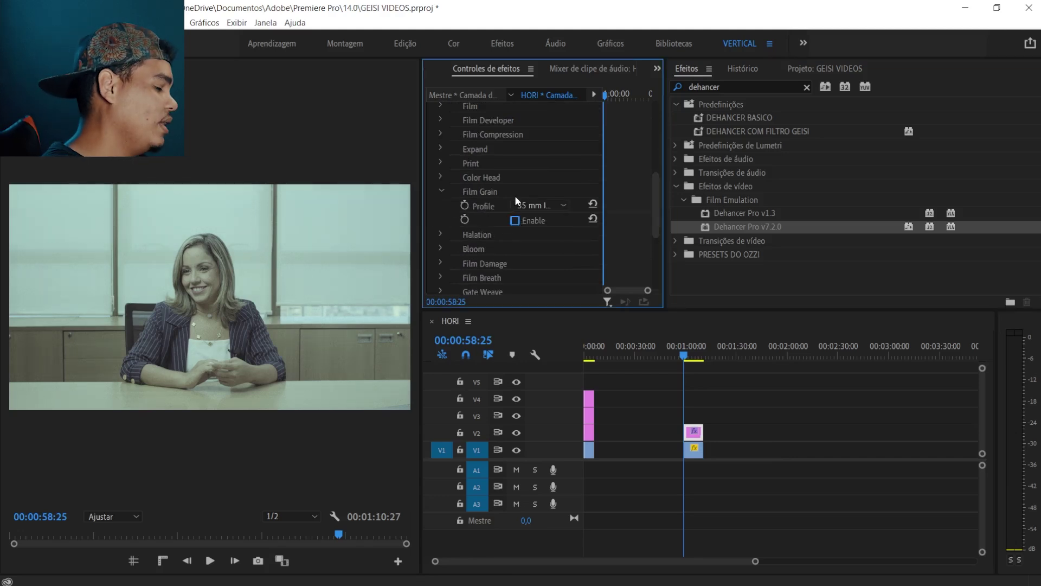
pyautogui.hotkey('ctrl', 's')
pyautogui.moveTo(678, 312); pyautogui.dragTo(675, 435)
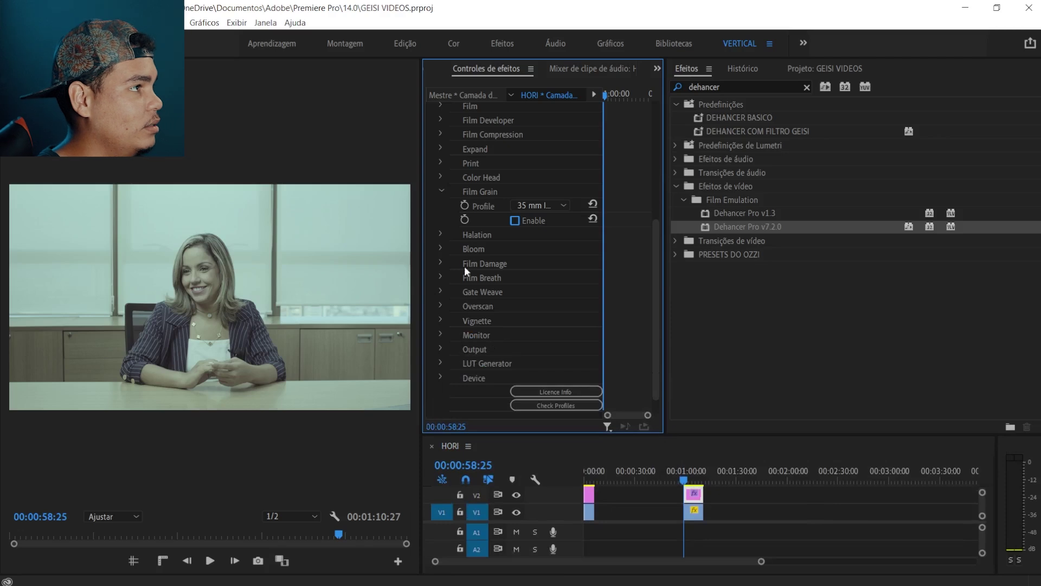
pyautogui.click(555, 210)
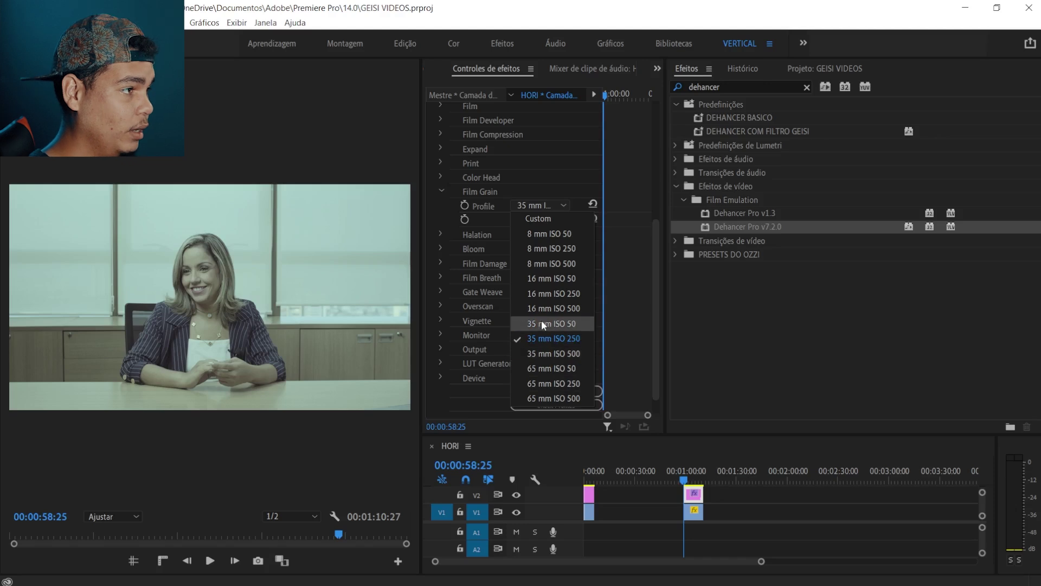
pyautogui.click(441, 193)
# Examine the Halation profile options and the Bloom settings of Dehancer Pro v7.2.0
pyautogui.click(440, 213)
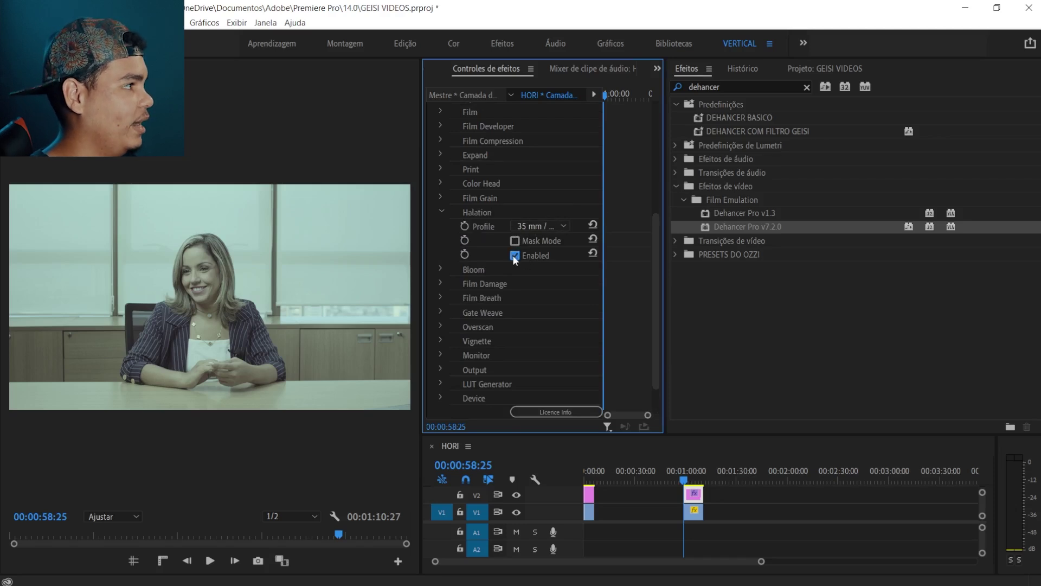
pyautogui.click(542, 228)
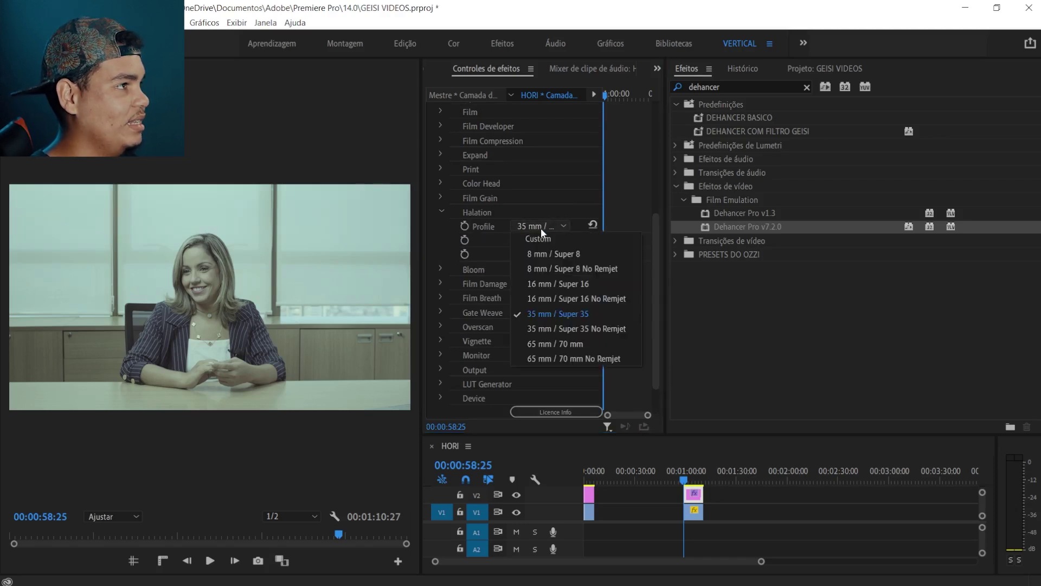
pyautogui.click(431, 215)
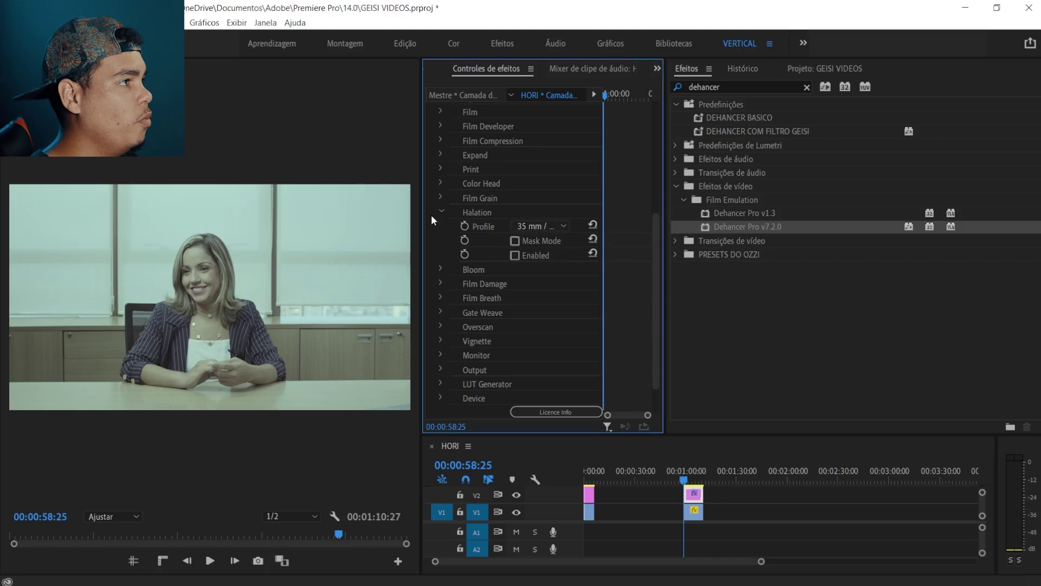
pyautogui.click(443, 219)
pyautogui.click(443, 227)
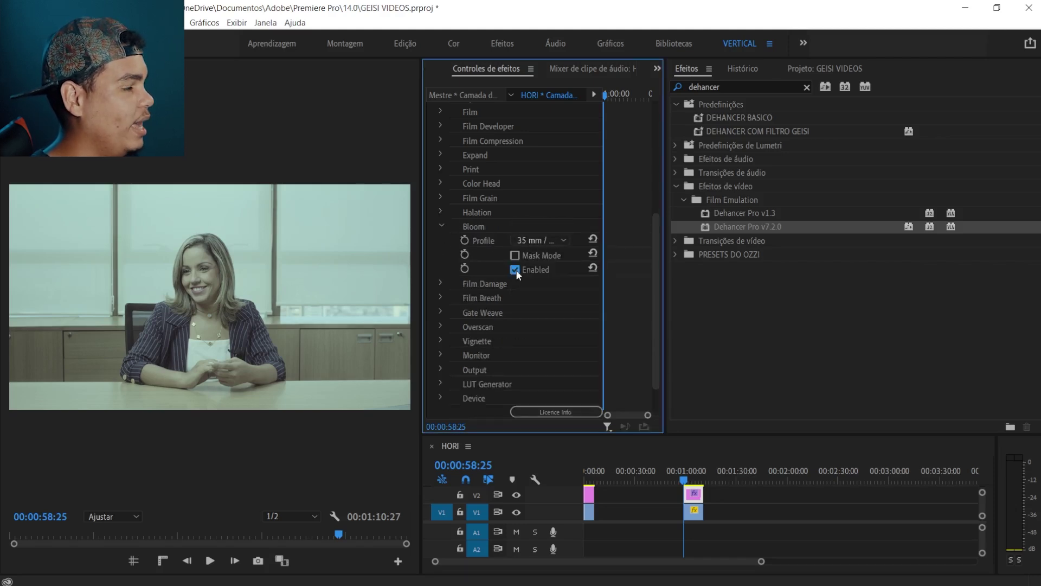
pyautogui.click(444, 227)
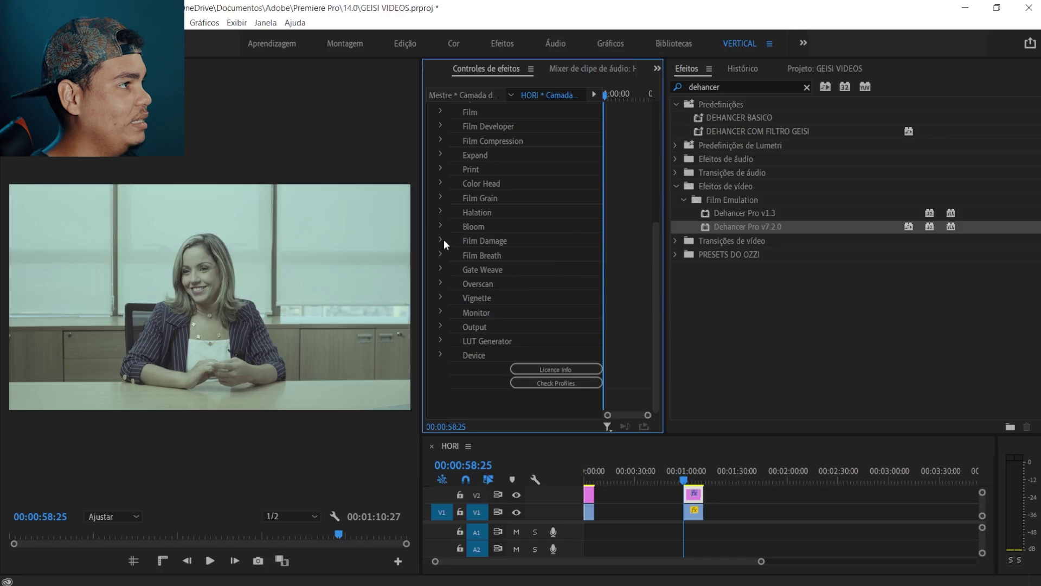
# Check the Film Damage and Film Breath settings of Dehancer Pro v7.2.0 and save the project
pyautogui.click(443, 240)
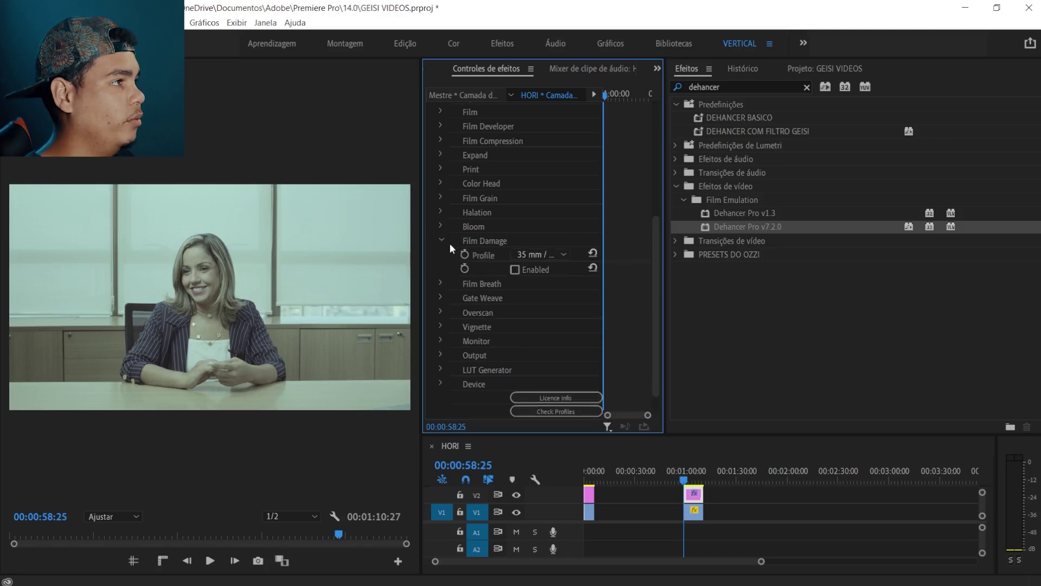
pyautogui.click(442, 241)
pyautogui.click(442, 254)
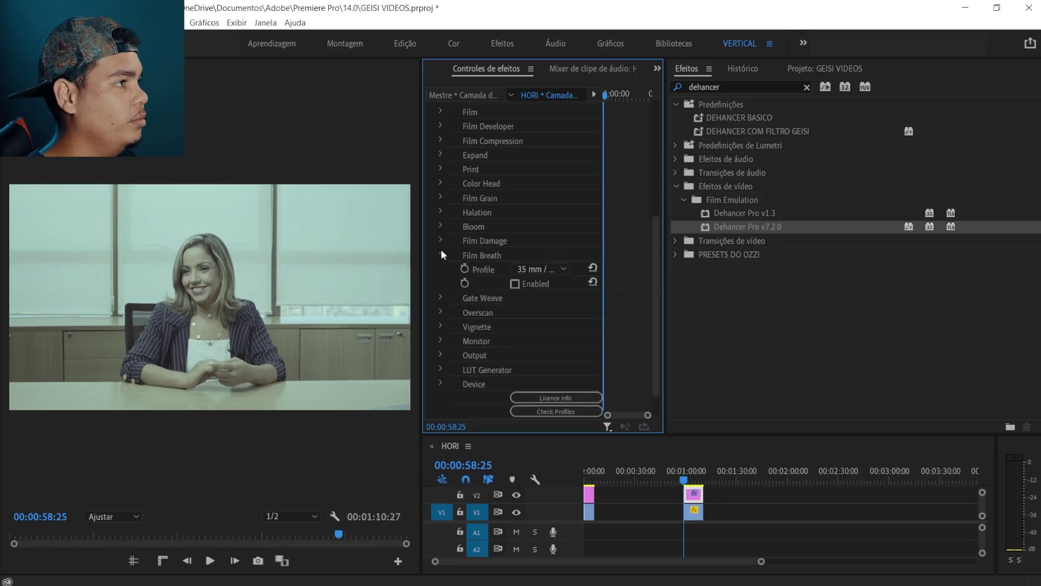
pyautogui.click(441, 254)
pyautogui.scroll(5, 504, 308)
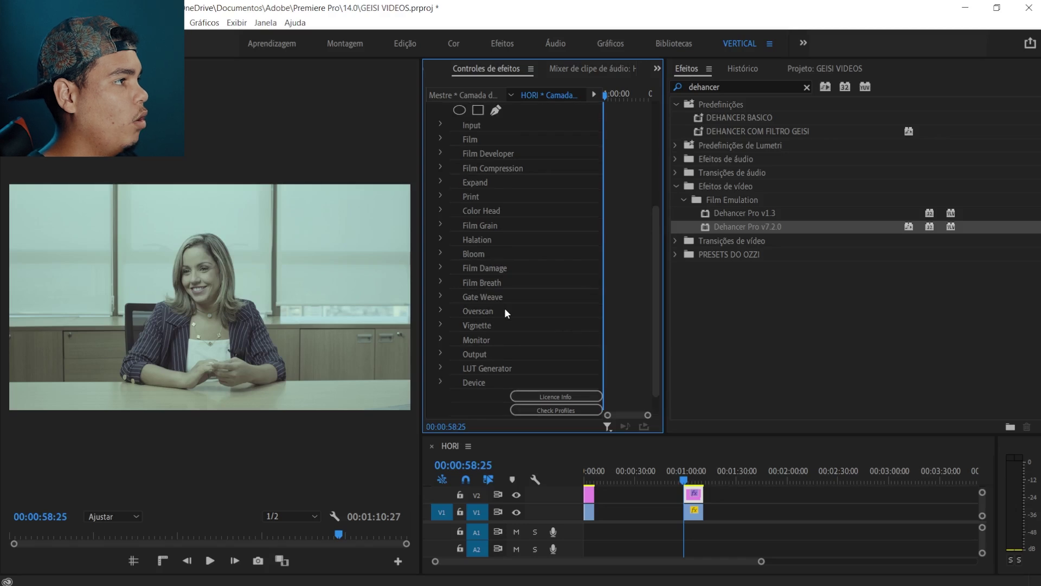
pyautogui.hotkey('ctrl', 's')
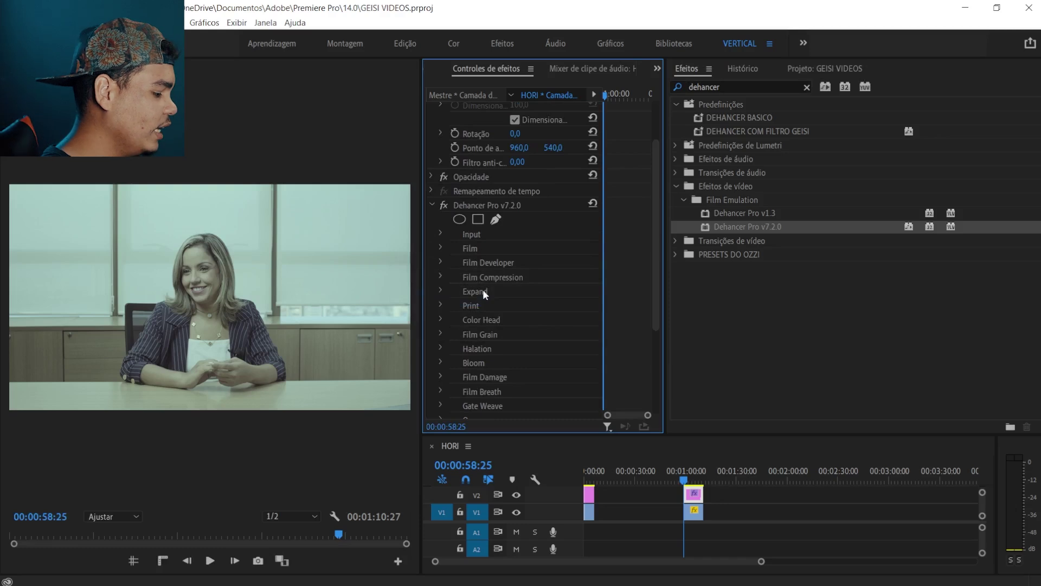
pyautogui.hotkey('ctrl', 's')
# Switch to the Edição workspace and enlarge the HORI program monitor in width and height
pyautogui.click(401, 44)
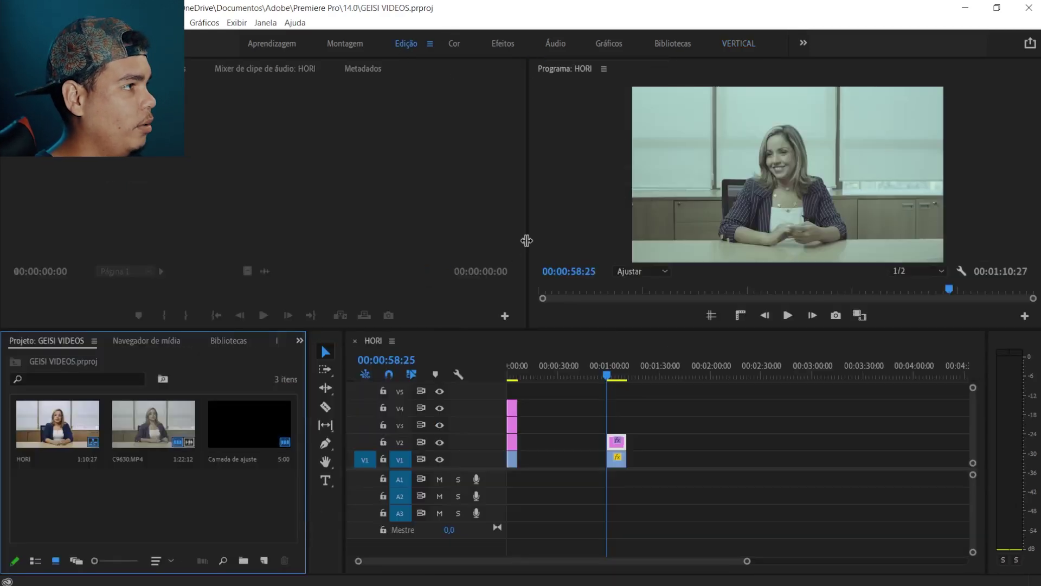
pyautogui.moveTo(522, 245); pyautogui.dragTo(345, 243)
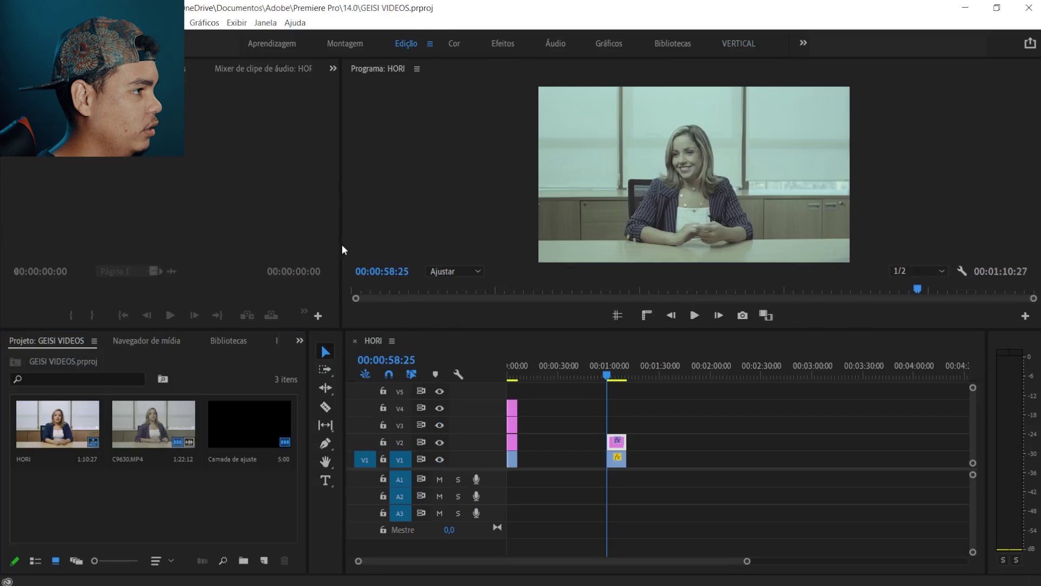
pyautogui.moveTo(575, 331); pyautogui.dragTo(561, 429)
pyautogui.click(243, 444)
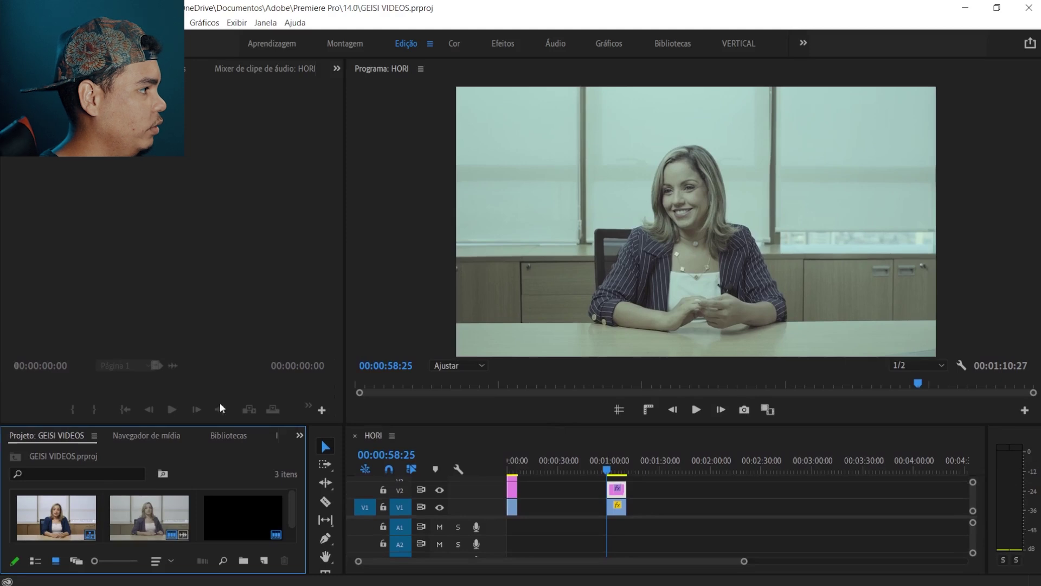
# Show the adjustment layer's effect controls and expand the Input settings of Dehancer Pro v7.2.0
pyautogui.click(587, 502)
pyautogui.click(184, 68)
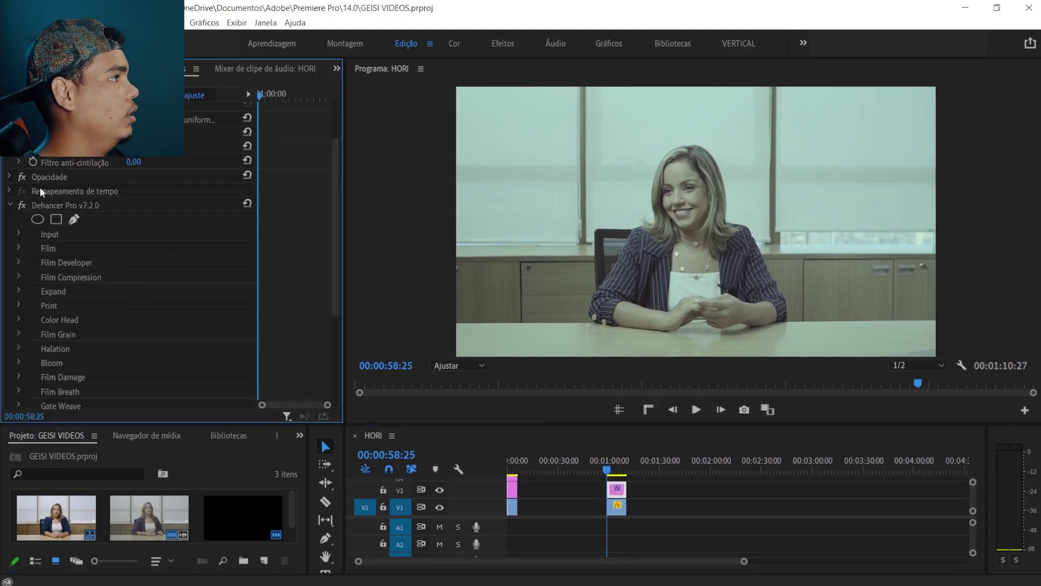
pyautogui.scroll(3, 17, 181)
pyautogui.click(8, 121)
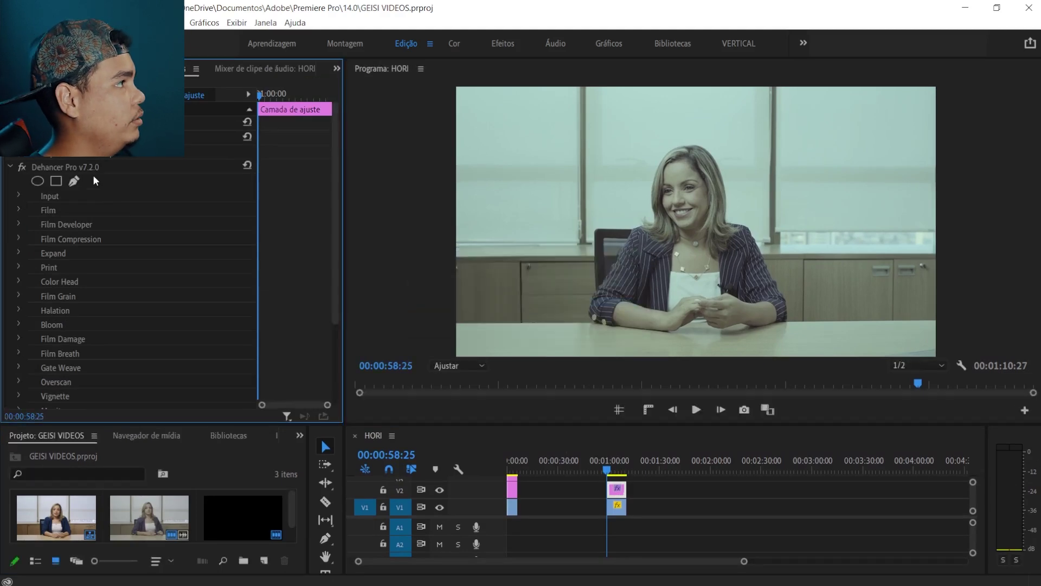
pyautogui.scroll(-1, 36, 182)
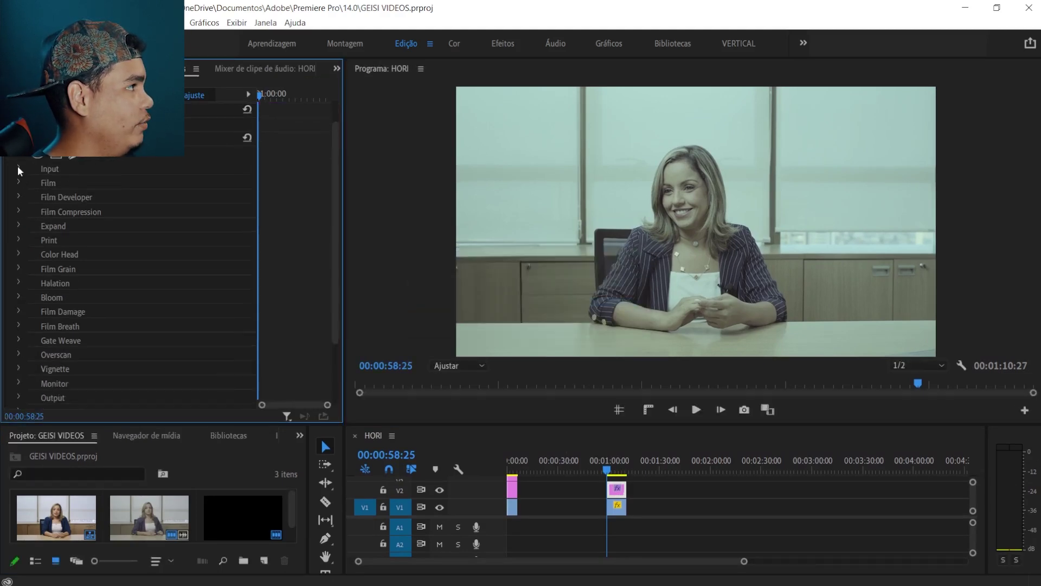
pyautogui.click(18, 168)
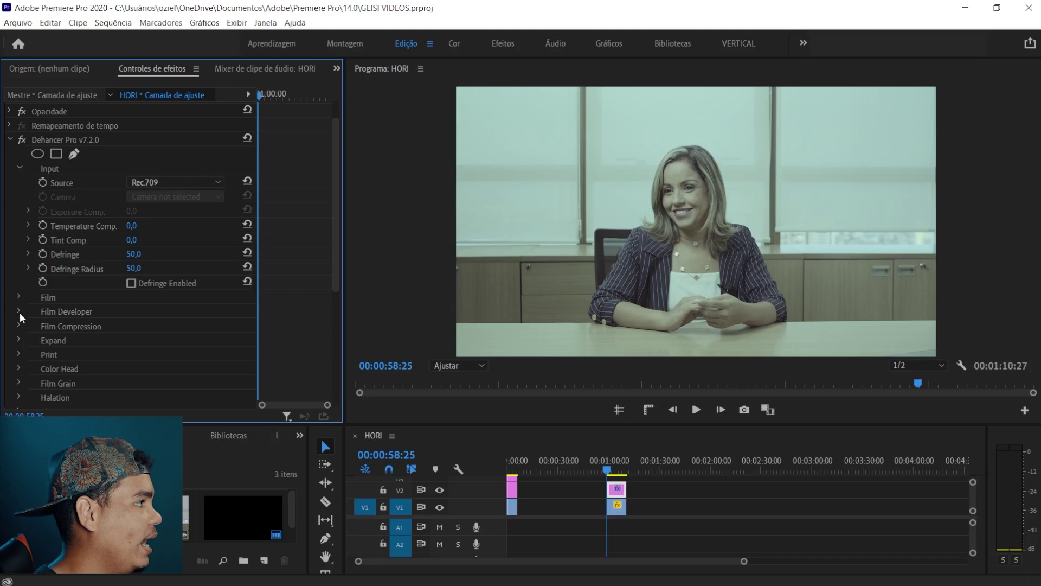
# Expand the Film settings of Dehancer Pro v7.2.0 and set the film profile to Agfa Agfacolor 100
pyautogui.click(20, 295)
pyautogui.click(165, 314)
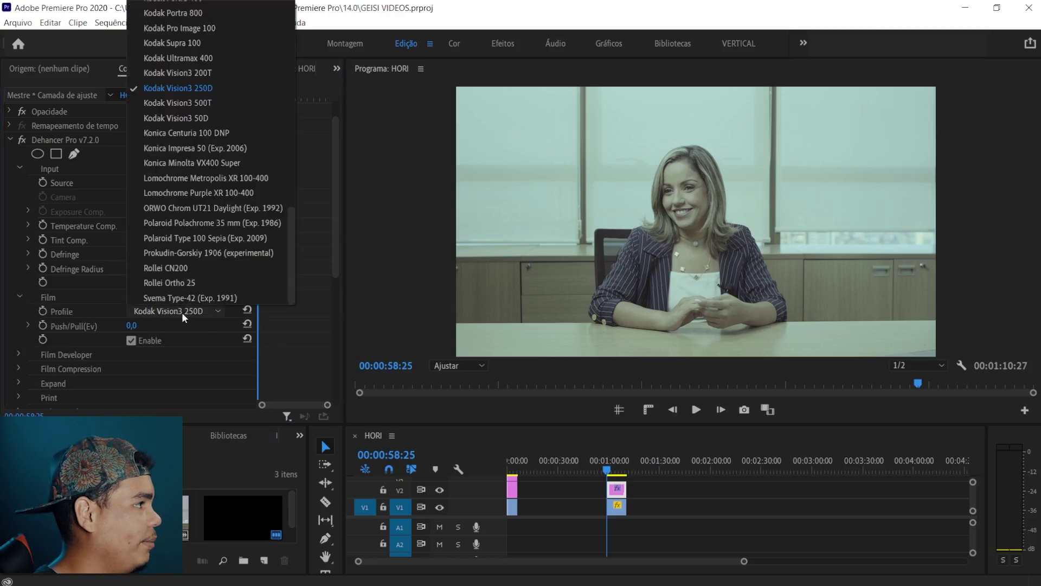
pyautogui.scroll(10, 209, 236)
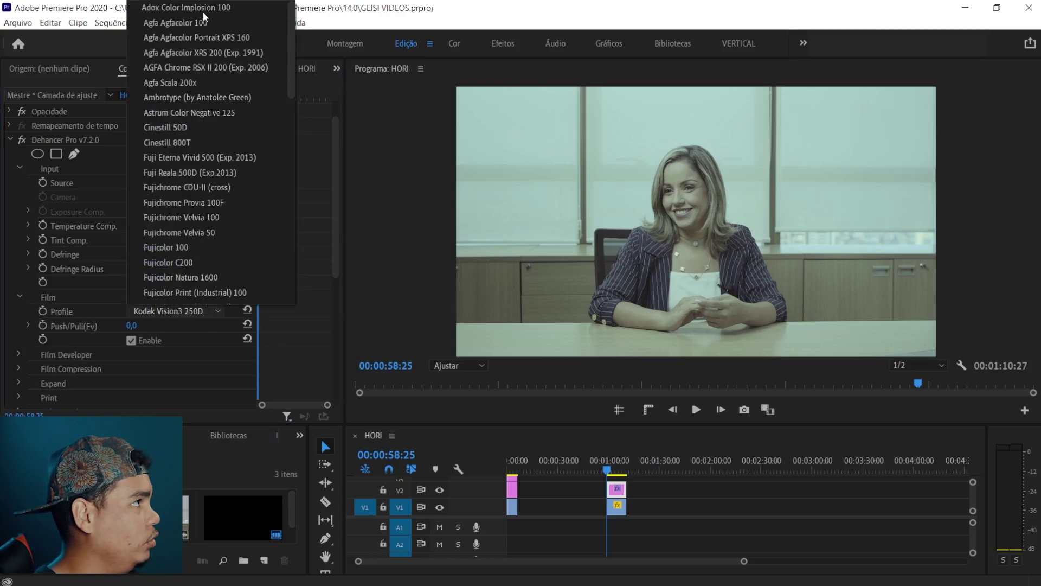
pyautogui.click(204, 21)
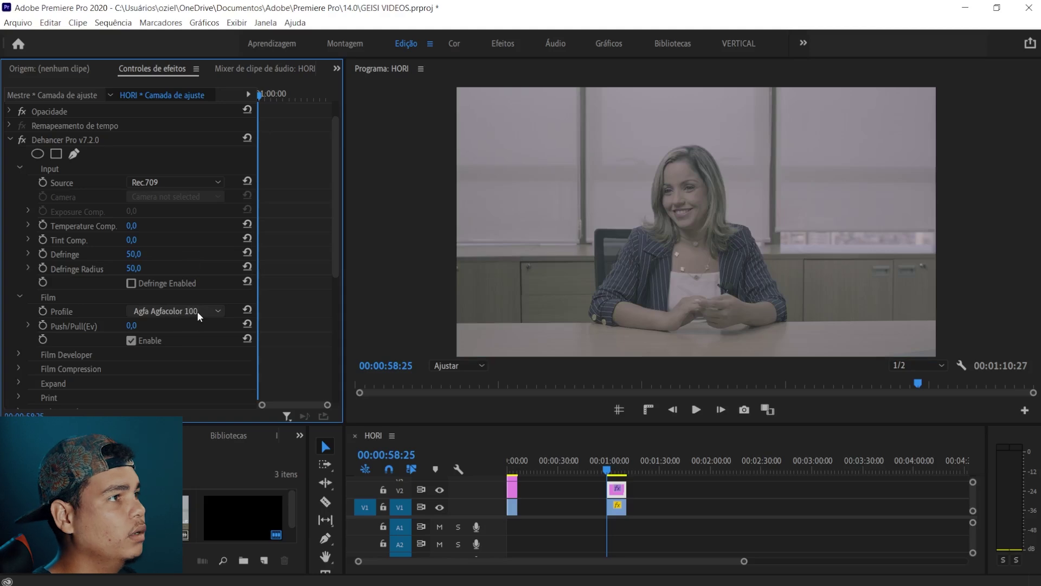
# Try the film profiles that follow Agfa Agfacolor 100 one after another, up to Cinestill 50D
pyautogui.scroll(-2, 198, 314)
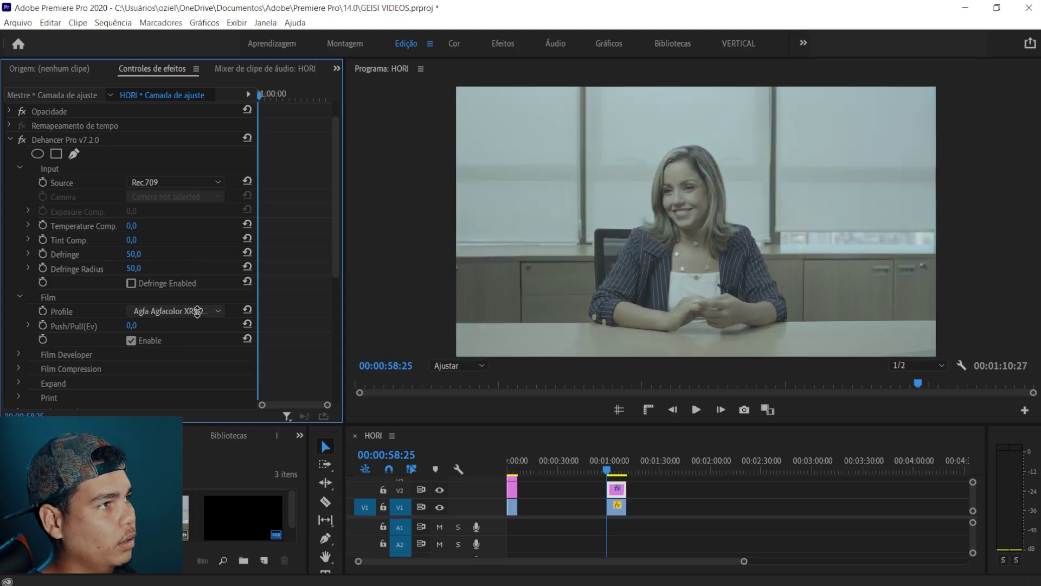
pyautogui.scroll(-3, 197, 311)
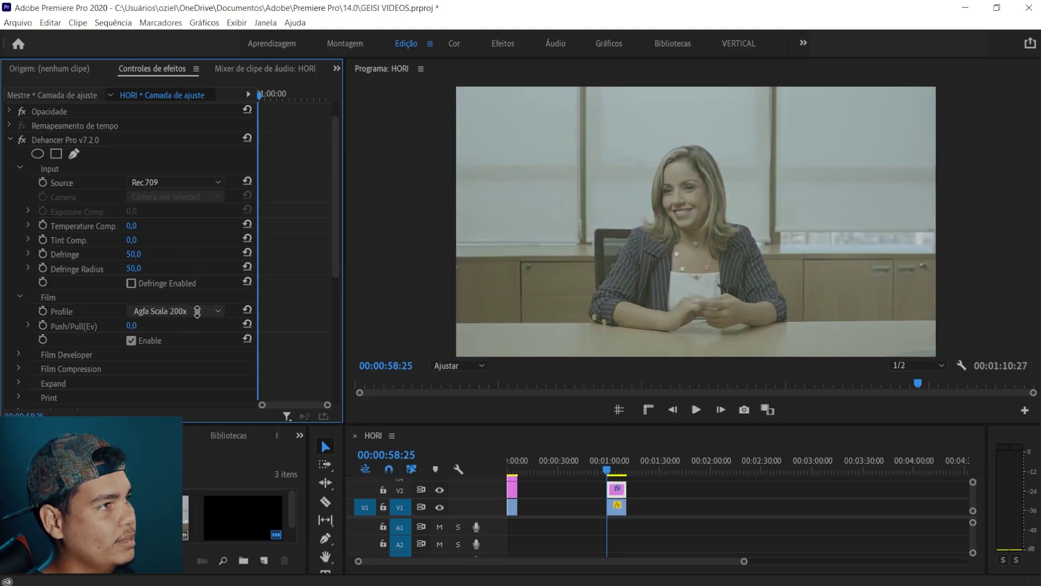
pyautogui.scroll(-2, 197, 312)
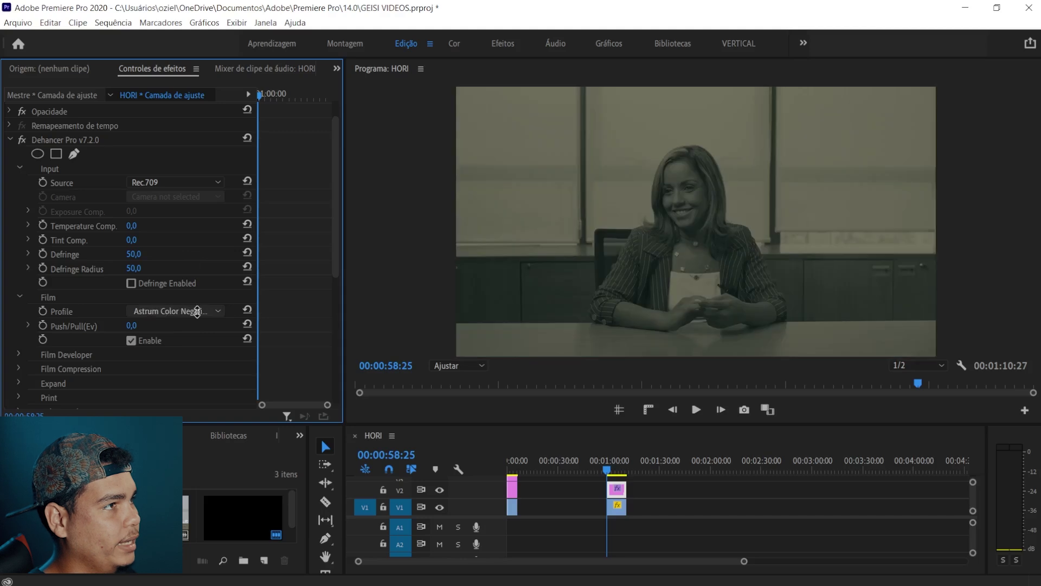
pyautogui.scroll(-2, 198, 313)
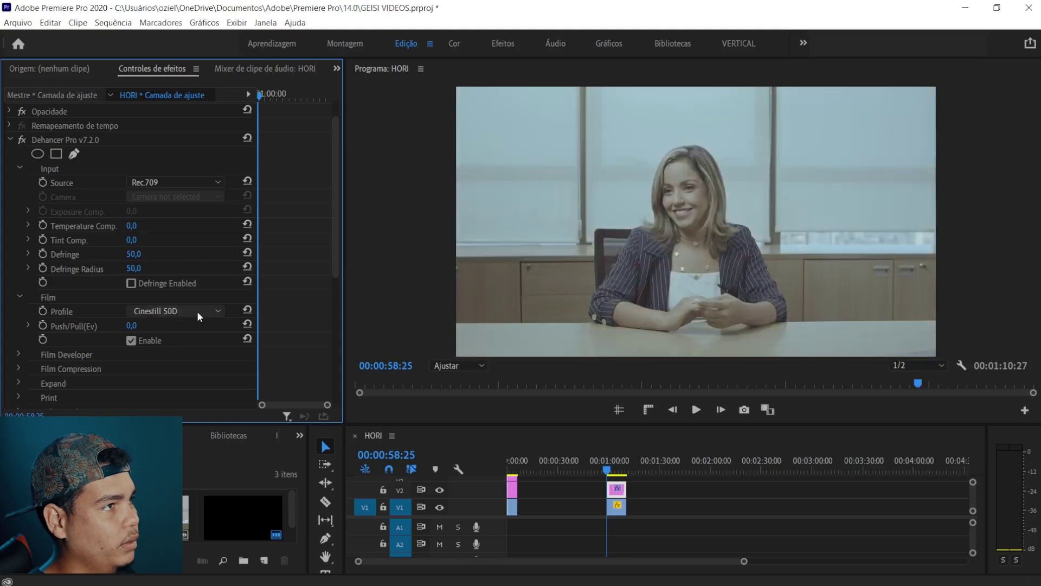
# Try the Fuji film profiles on the interview clip, from Fuji Eterna Vivid 500 through Fujicolor to Fujifilm Neopan
pyautogui.scroll(-2, 196, 311)
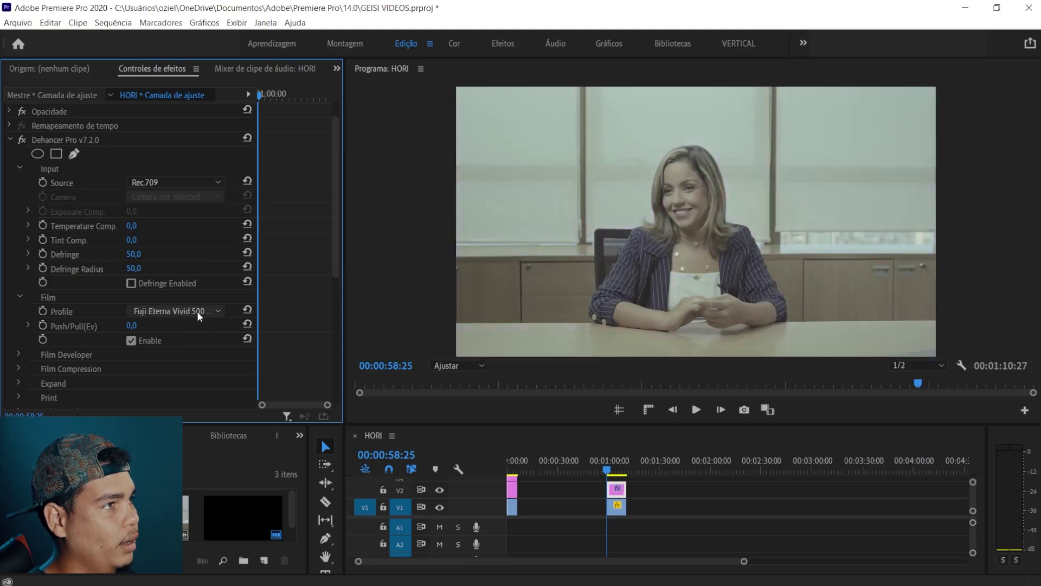
pyautogui.scroll(-1, 197, 311)
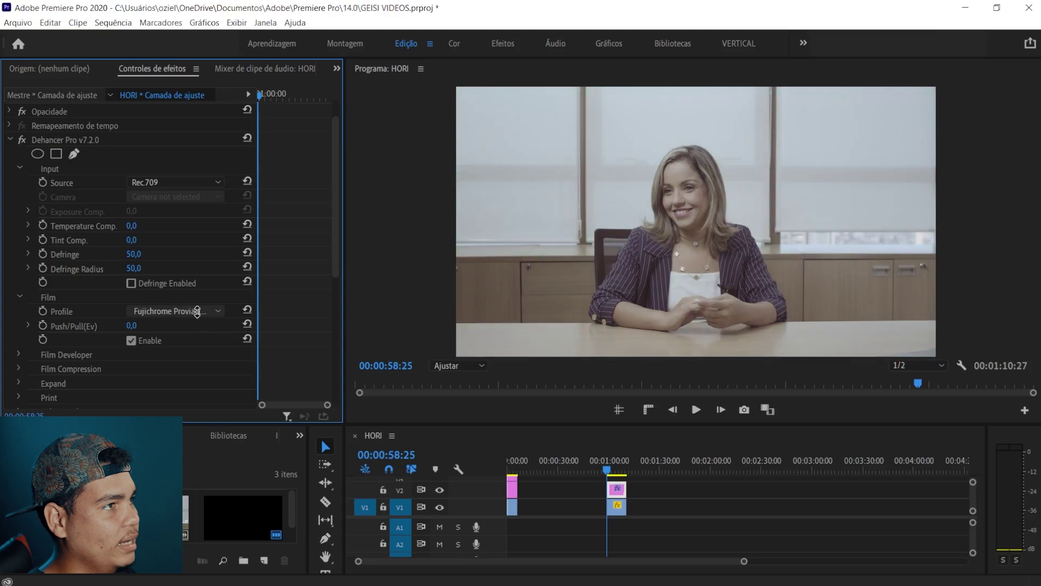
pyautogui.scroll(-1, 197, 312)
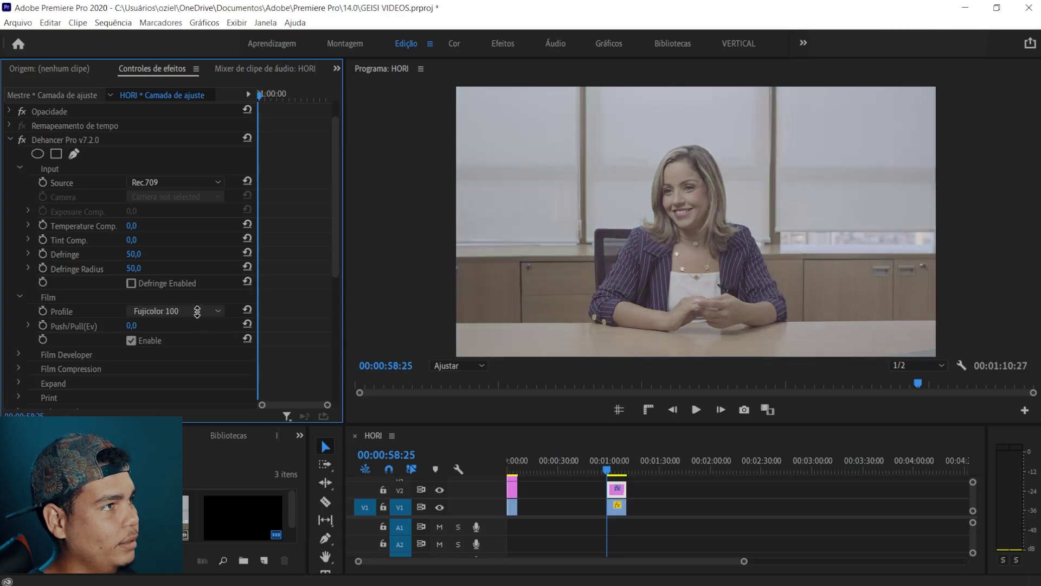
pyautogui.scroll(-2, 197, 312)
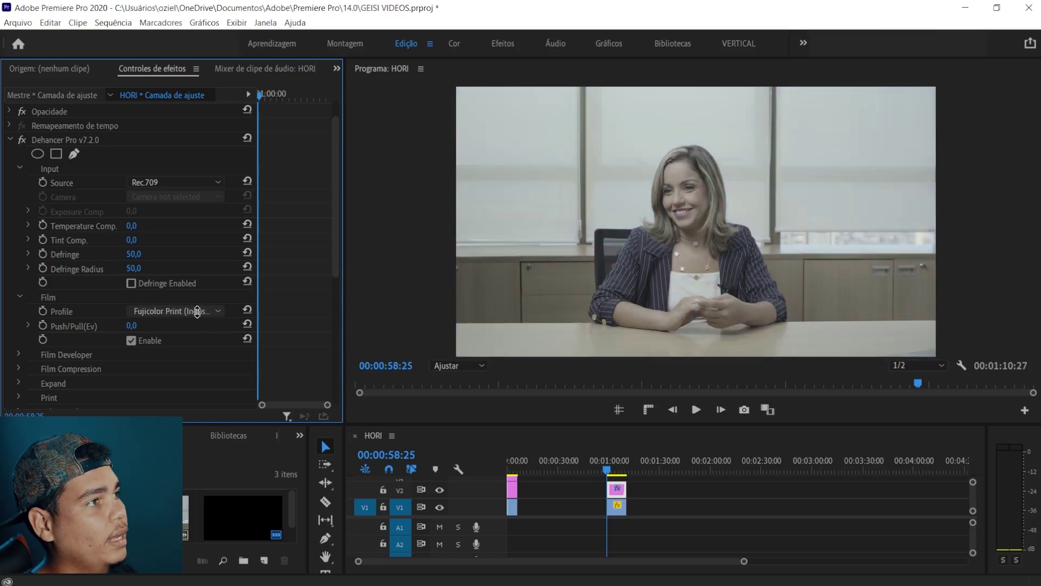
pyautogui.scroll(-1, 196, 311)
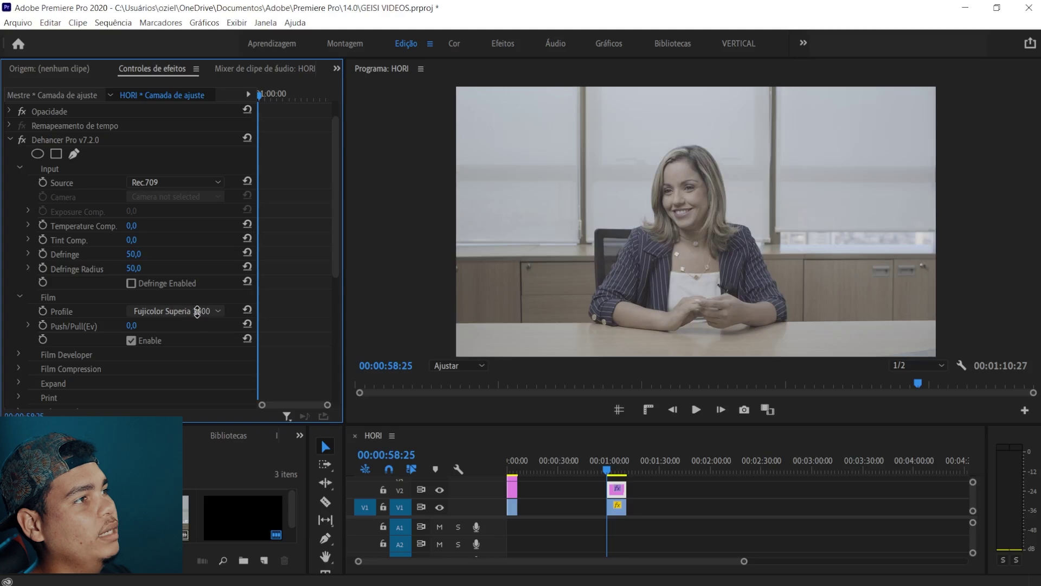
pyautogui.scroll(-1, 197, 312)
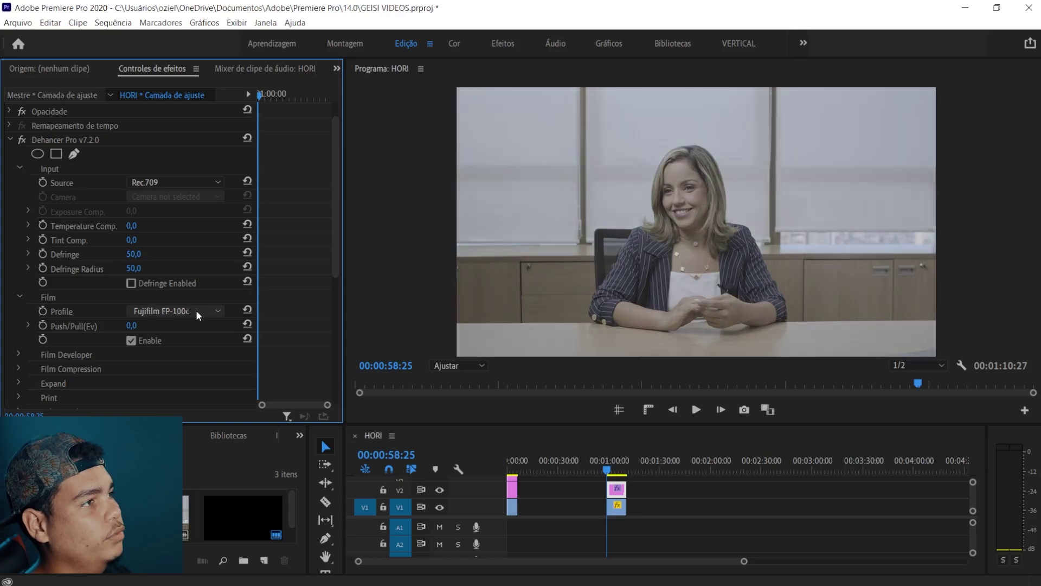
pyautogui.scroll(-2, 197, 313)
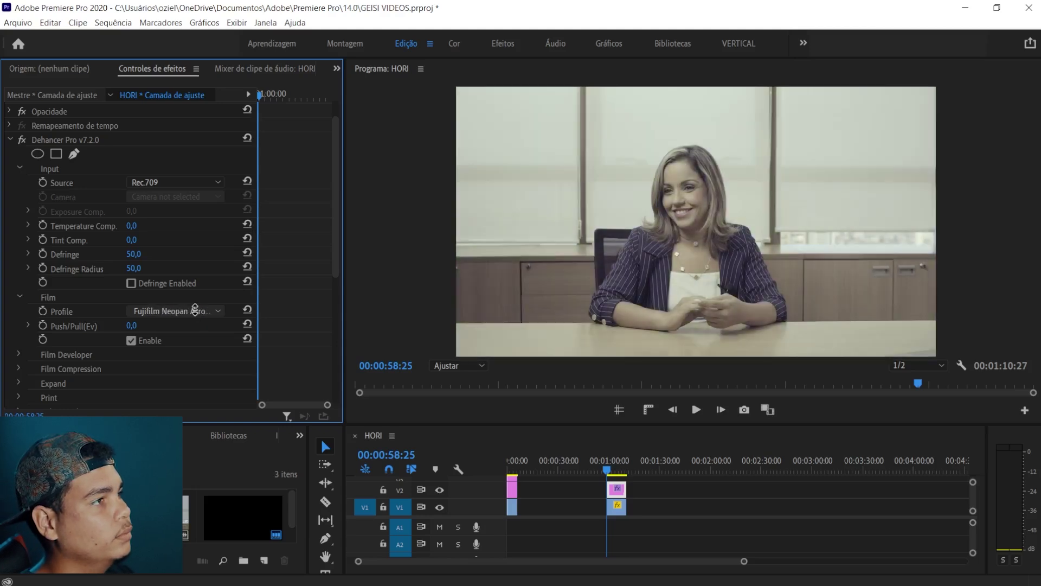
# Try the Kodak film profiles from Kodak Aerocolor through Color Plus 200, Ektachrome, Ektar 25 and Kodachrome to Plus-X Pan
pyautogui.scroll(-3, 195, 309)
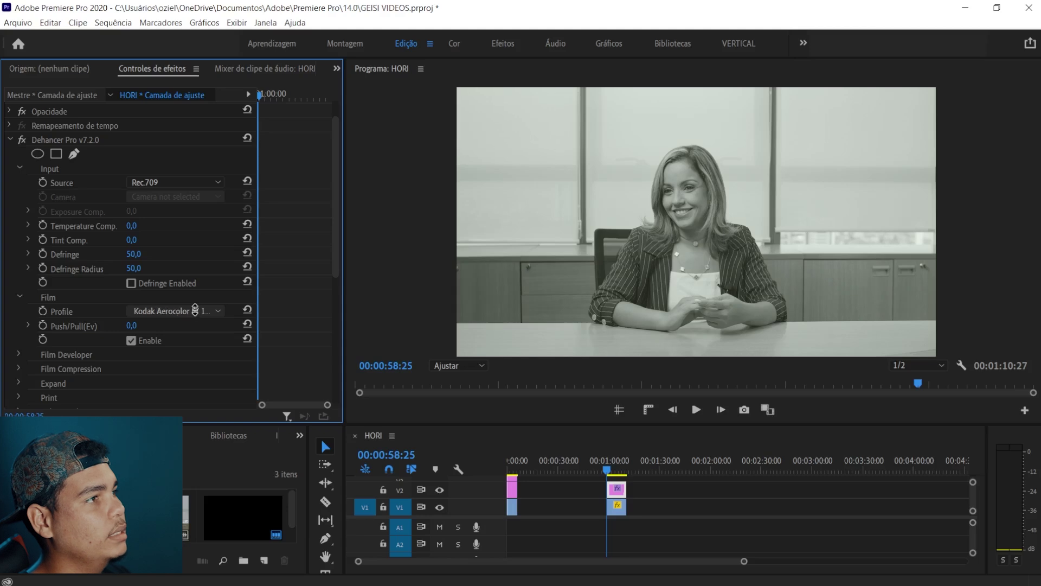
pyautogui.scroll(-2, 196, 310)
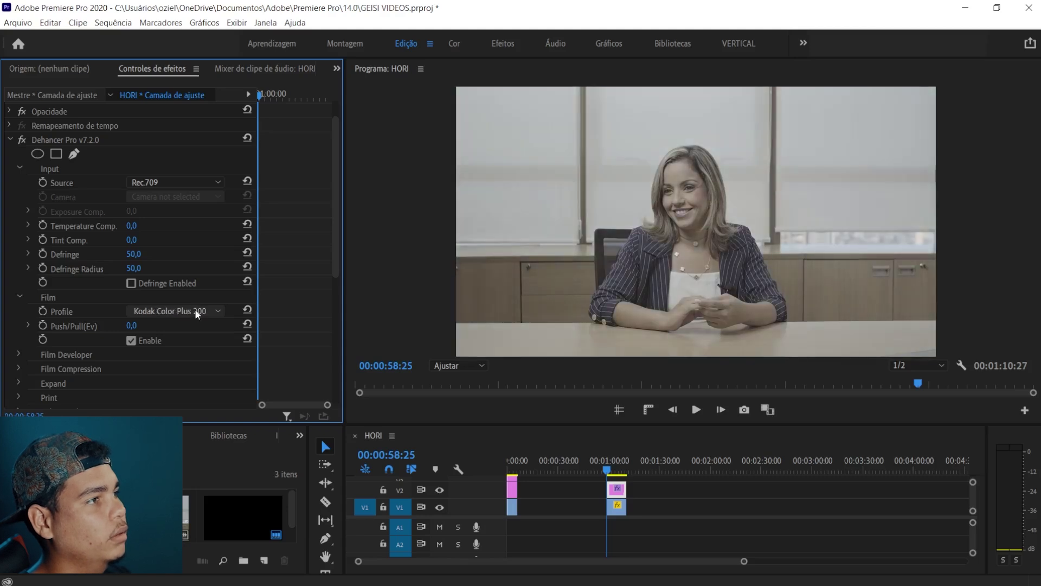
pyautogui.scroll(1, 197, 313)
pyautogui.scroll(-1, 197, 313)
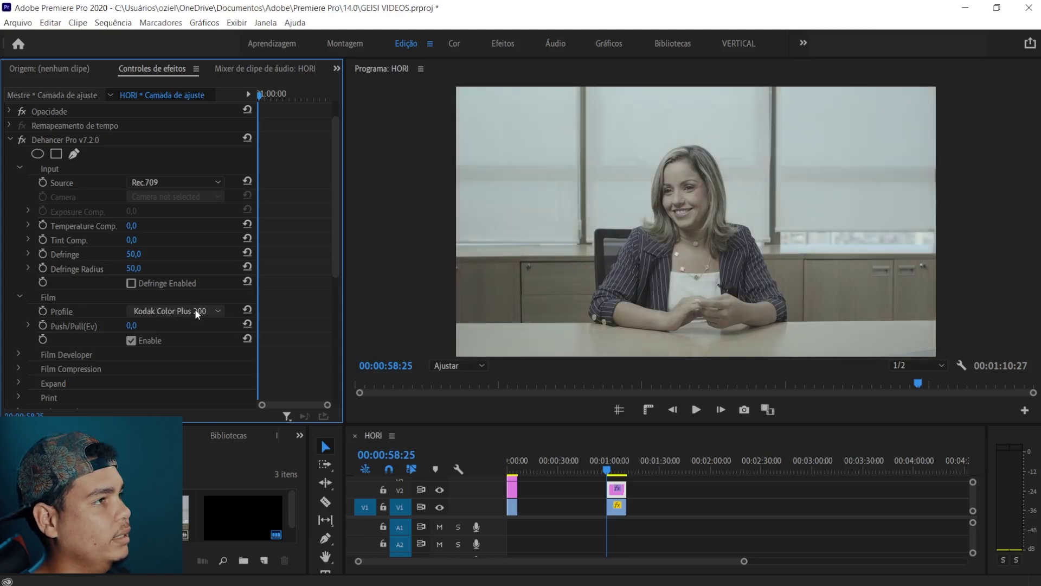
pyautogui.scroll(-1, 196, 312)
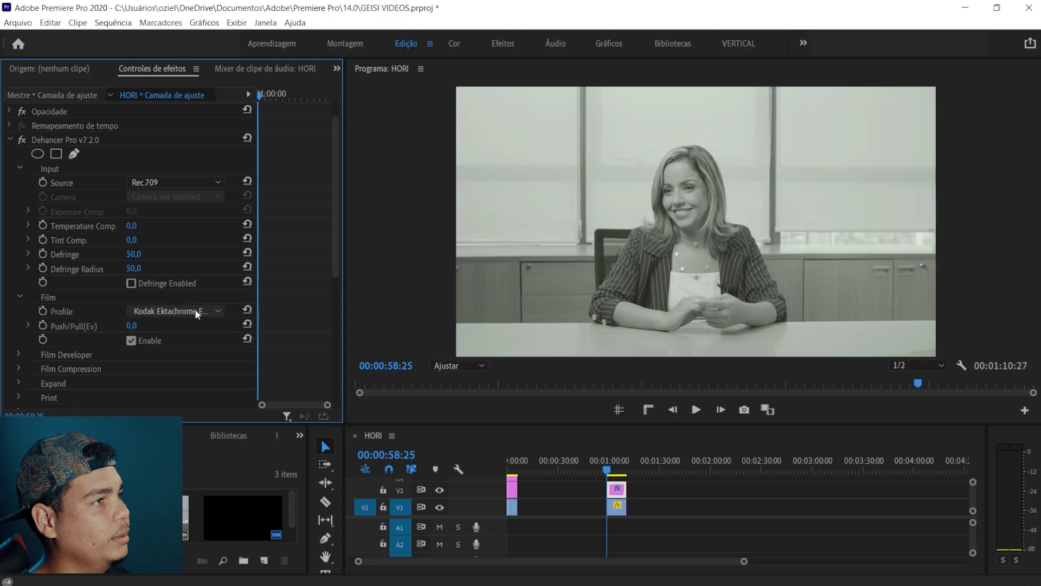
pyautogui.scroll(-1, 197, 313)
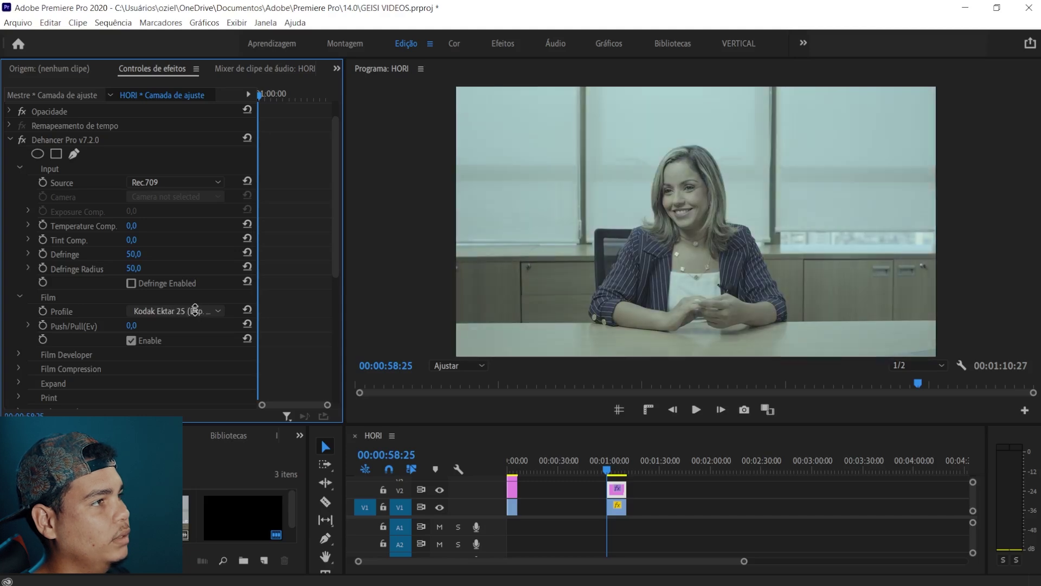
pyautogui.scroll(-1, 195, 310)
pyautogui.scroll(-1, 196, 314)
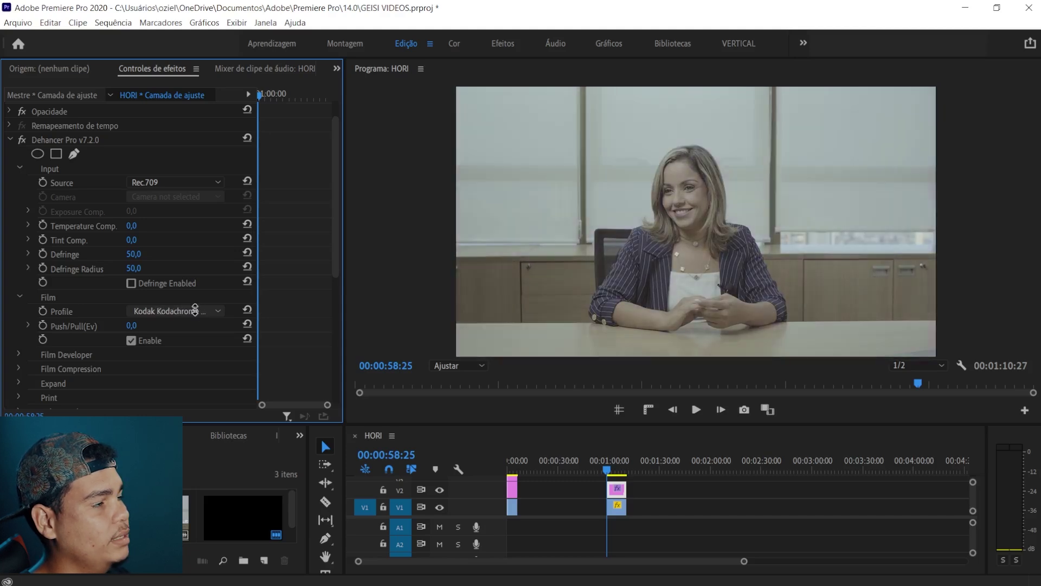
pyautogui.scroll(-1, 197, 314)
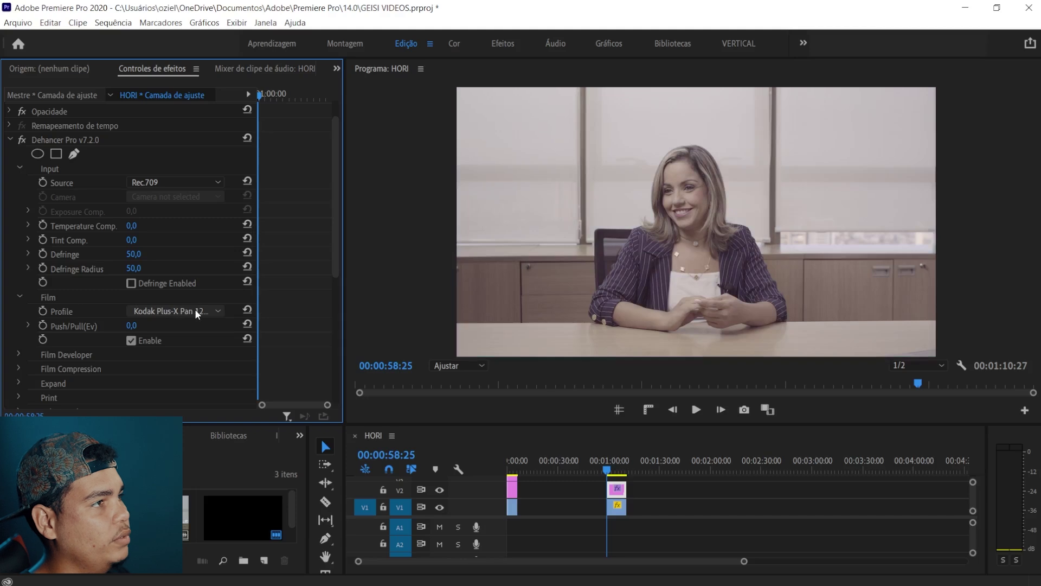
# Try the remaining Kodak film profiles, from the Portra series through Pro Image 100 to the Vision3 series
pyautogui.scroll(-1, 197, 314)
pyautogui.scroll(-1, 197, 314)
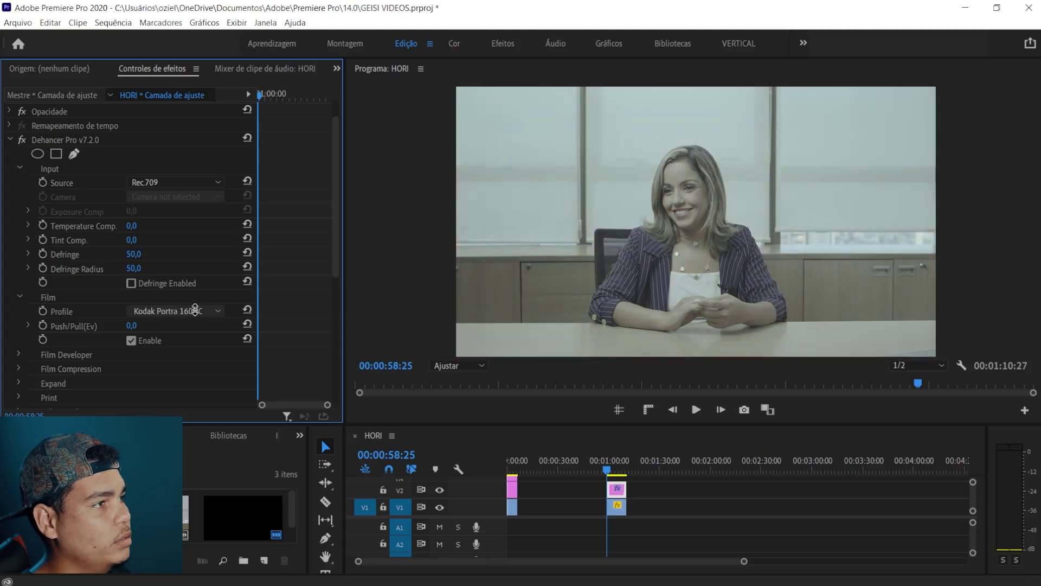
pyautogui.scroll(-2, 197, 313)
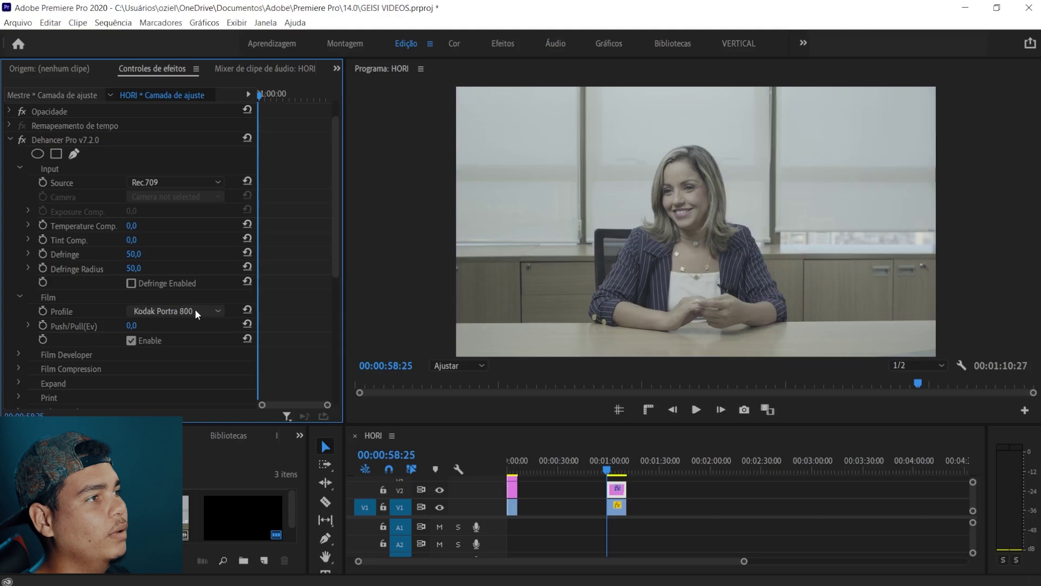
pyautogui.scroll(-1, 197, 314)
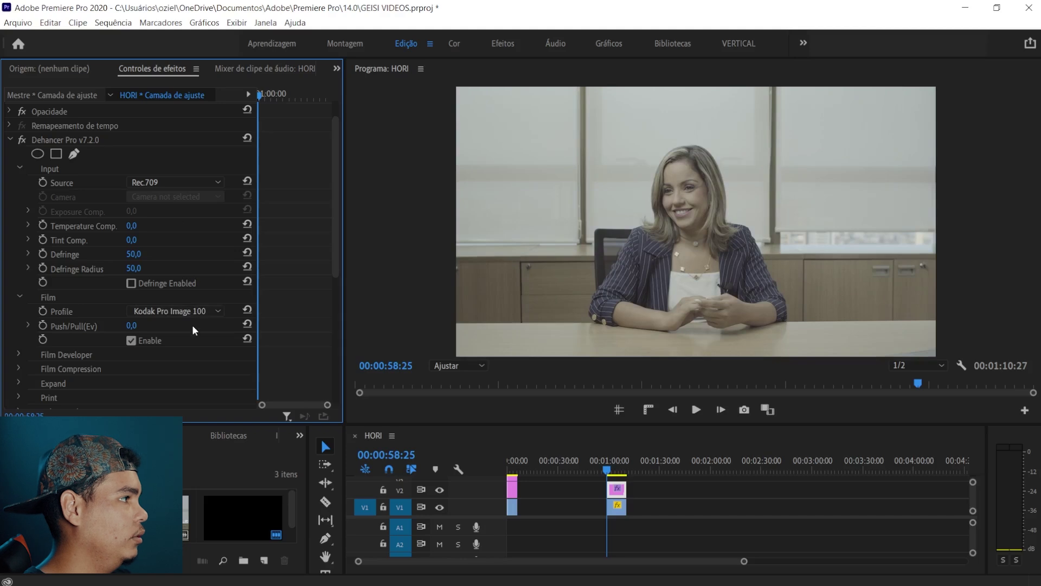
pyautogui.scroll(-1, 204, 314)
pyautogui.scroll(-2, 203, 314)
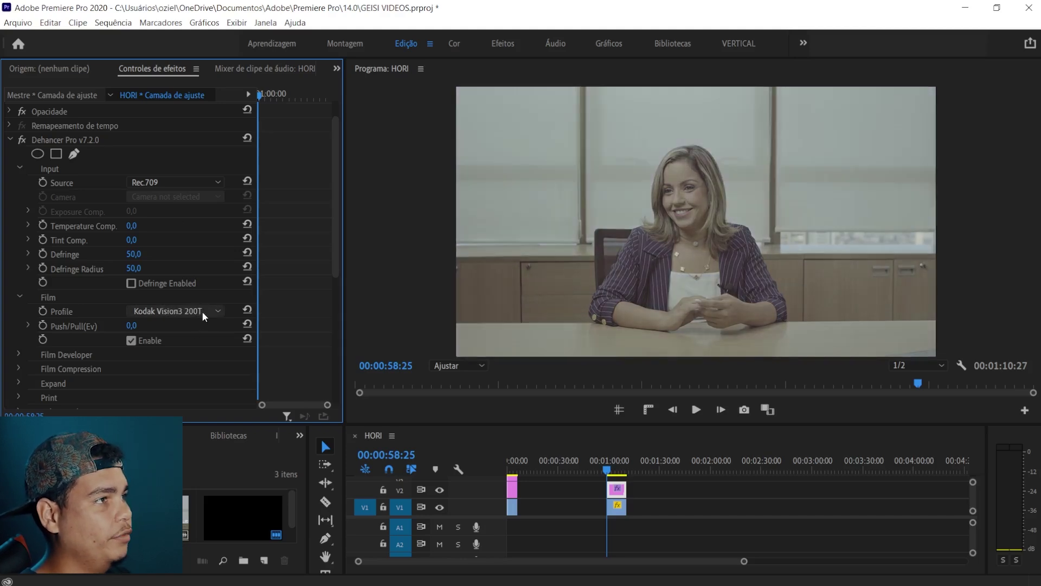
pyautogui.scroll(-1, 204, 314)
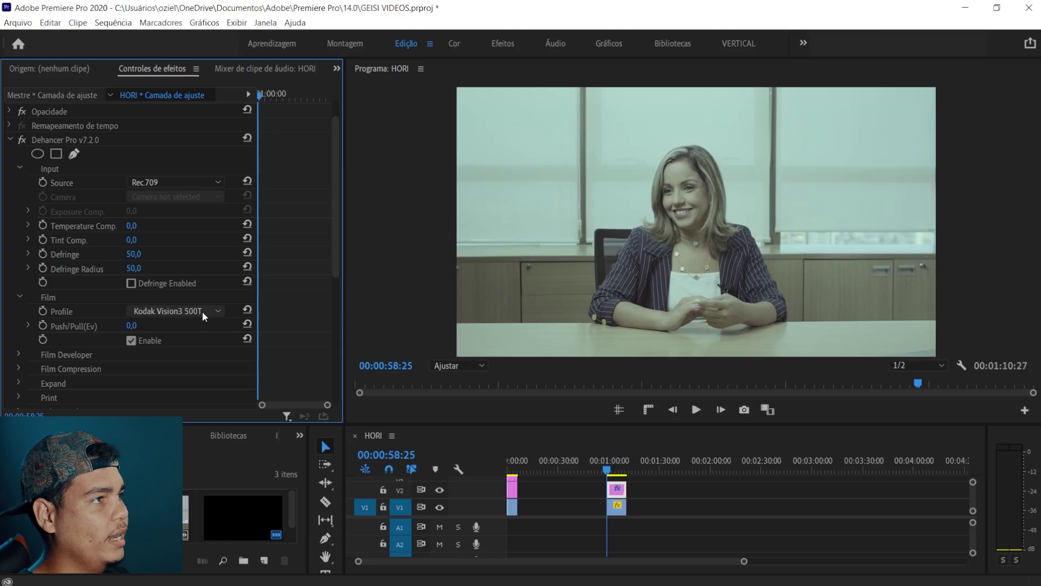
pyautogui.scroll(-1, 203, 314)
# Step through the Konica, Lomochrome and ORWO film profiles and set the film profile to Svema Type-42
pyautogui.scroll(-1, 204, 314)
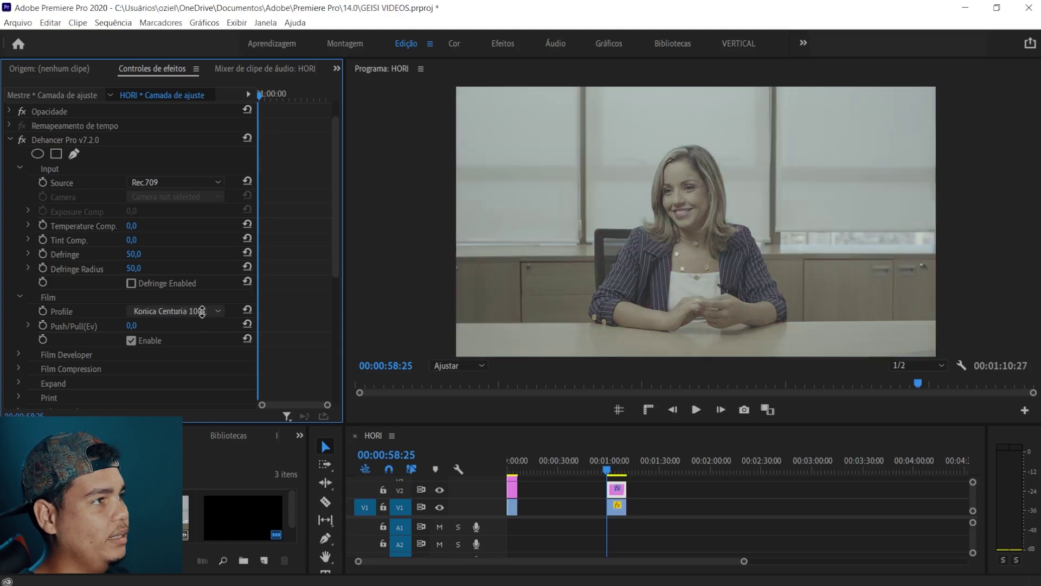
pyautogui.scroll(-1, 204, 315)
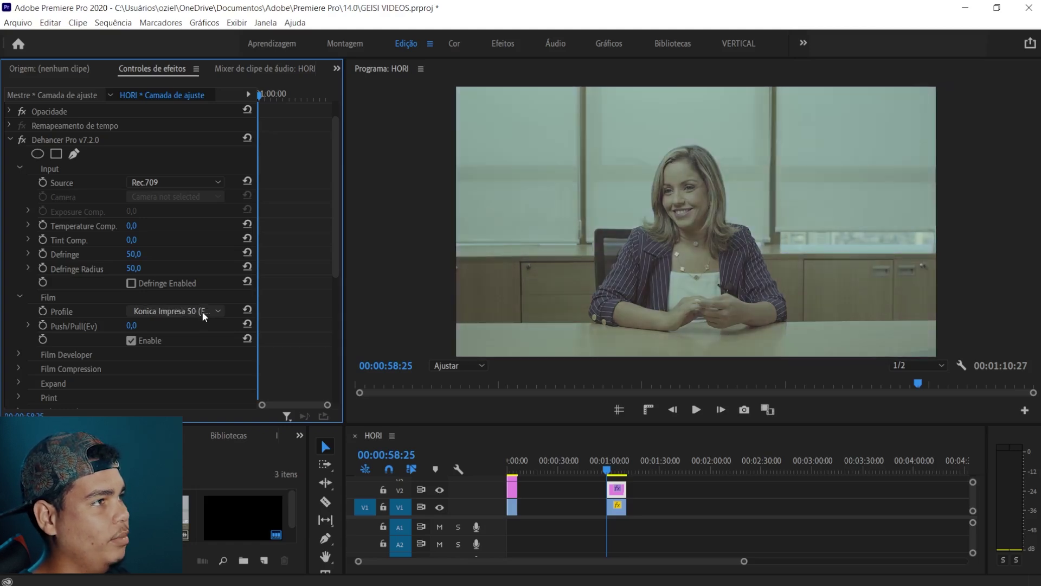
pyautogui.scroll(-3, 204, 315)
pyautogui.scroll(-1, 202, 310)
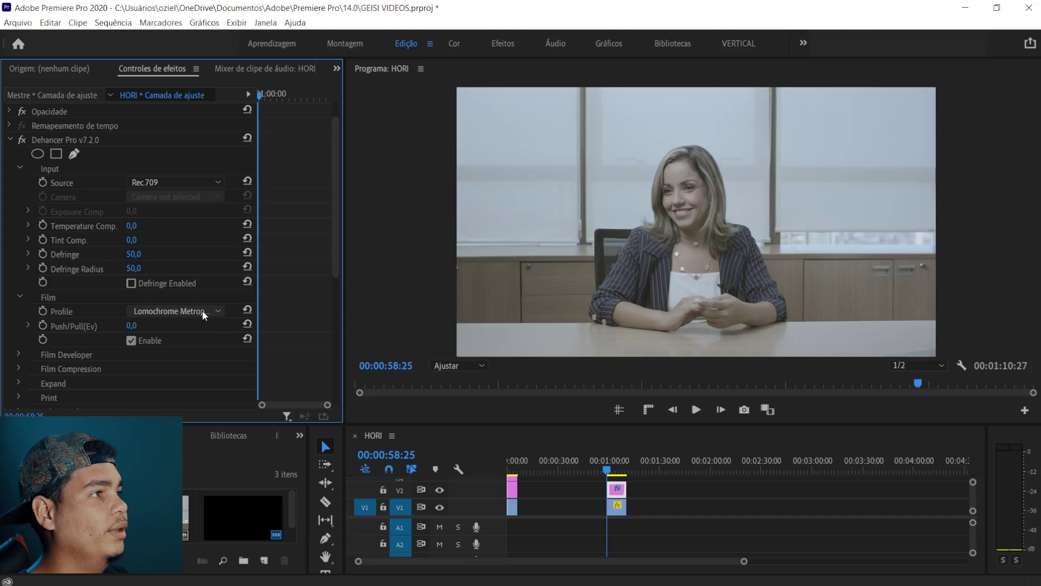
pyautogui.scroll(-1, 203, 315)
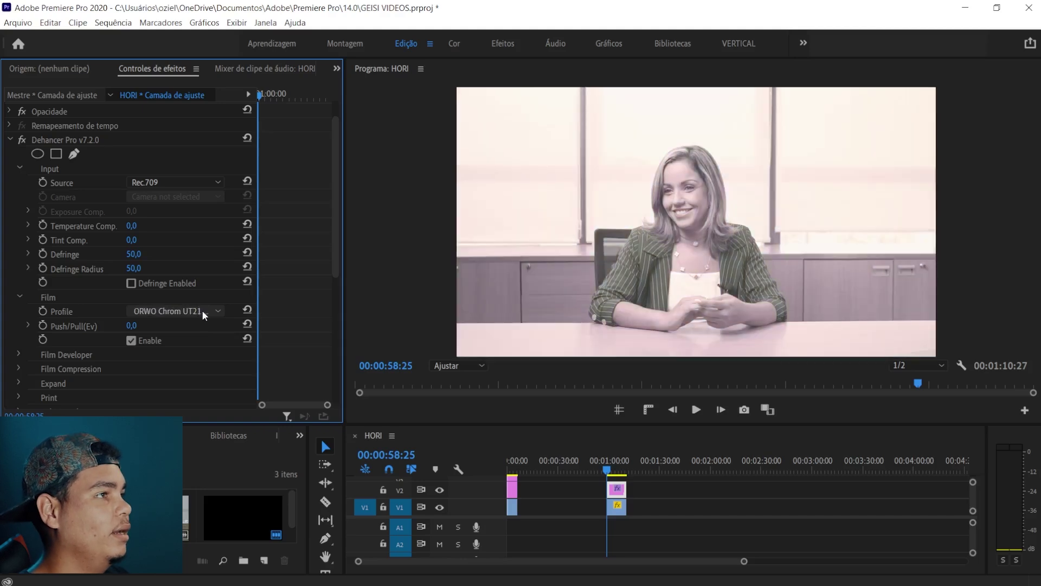
pyautogui.scroll(-1, 204, 315)
pyautogui.scroll(-3, 204, 313)
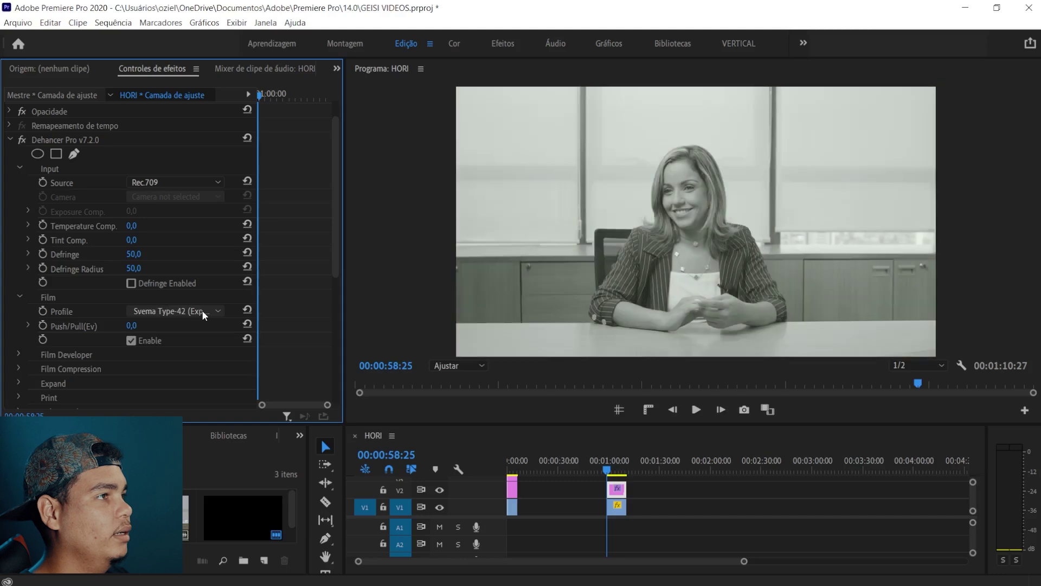
# Set the film profile of the Dehancer Pro v7.2.0 effect to Fujicolor 100
pyautogui.click(202, 310)
pyautogui.scroll(10, 209, 273)
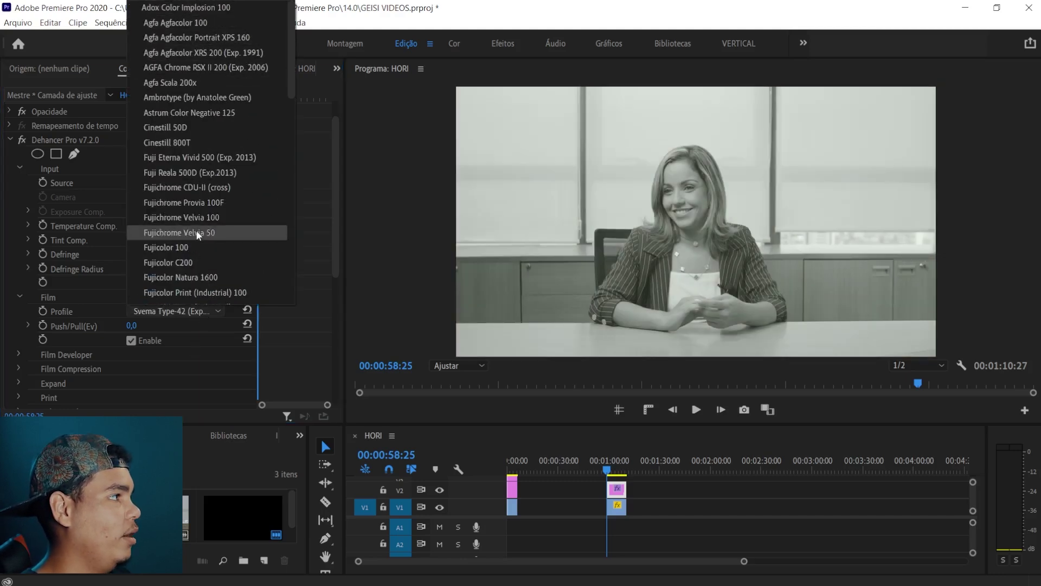
pyautogui.click(193, 248)
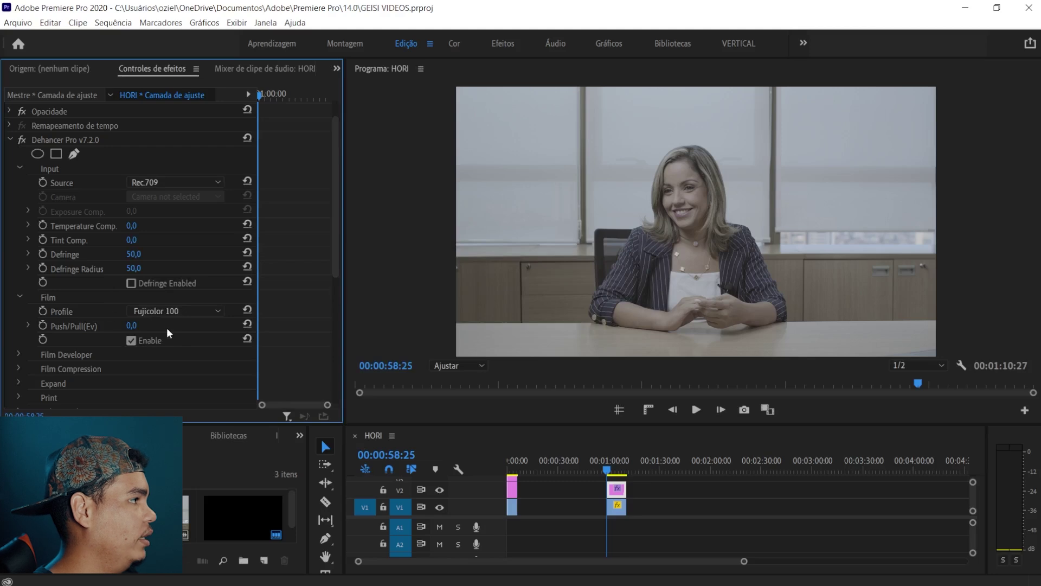
pyautogui.click(21, 296)
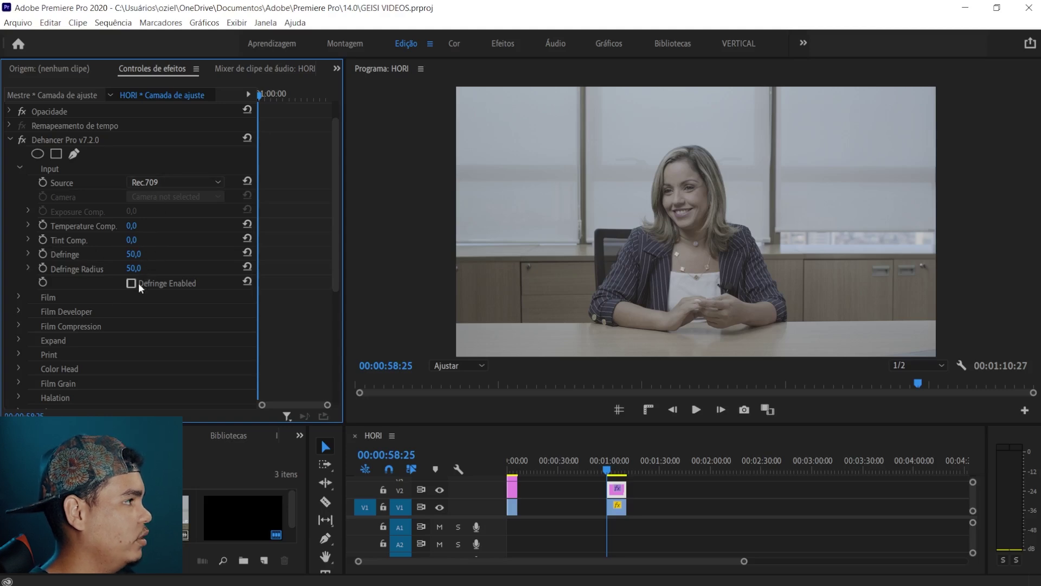
# Try Cineon Film Log and Rec.2020 as the Dehancer input source, returning the source to Rec.709
pyautogui.click(185, 181)
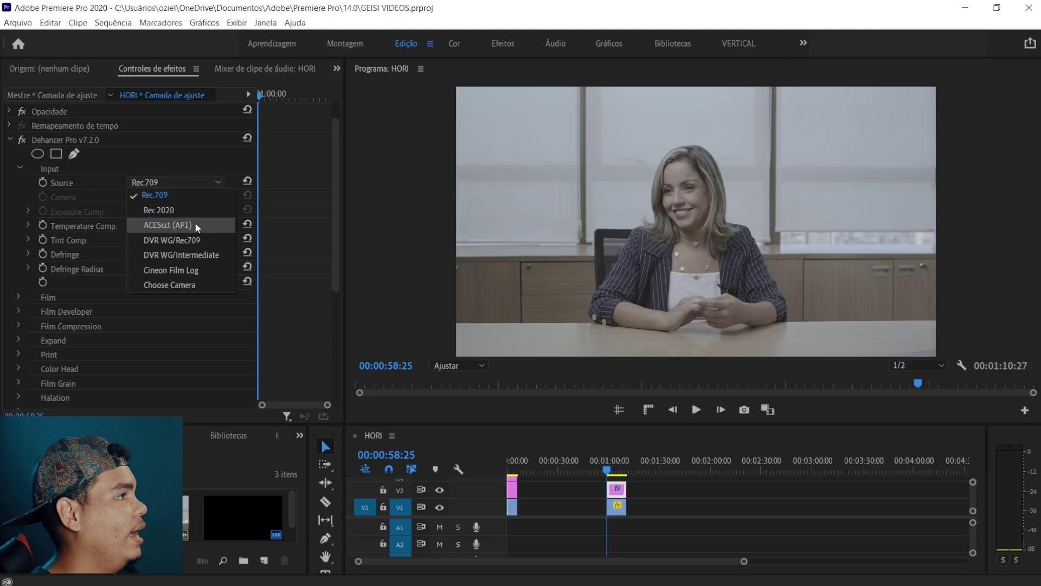
pyautogui.click(197, 272)
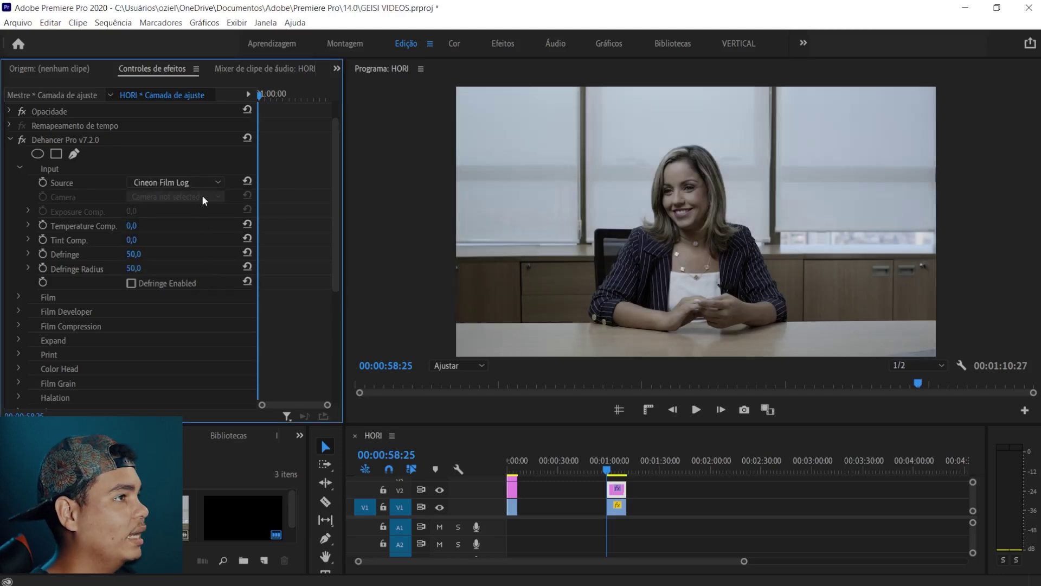
pyautogui.click(202, 184)
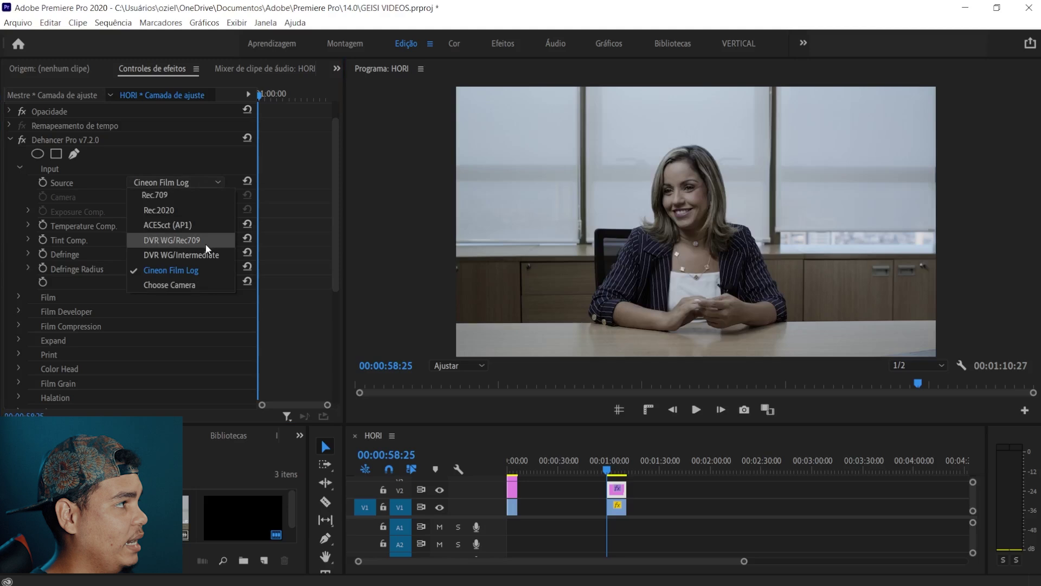
pyautogui.click(187, 212)
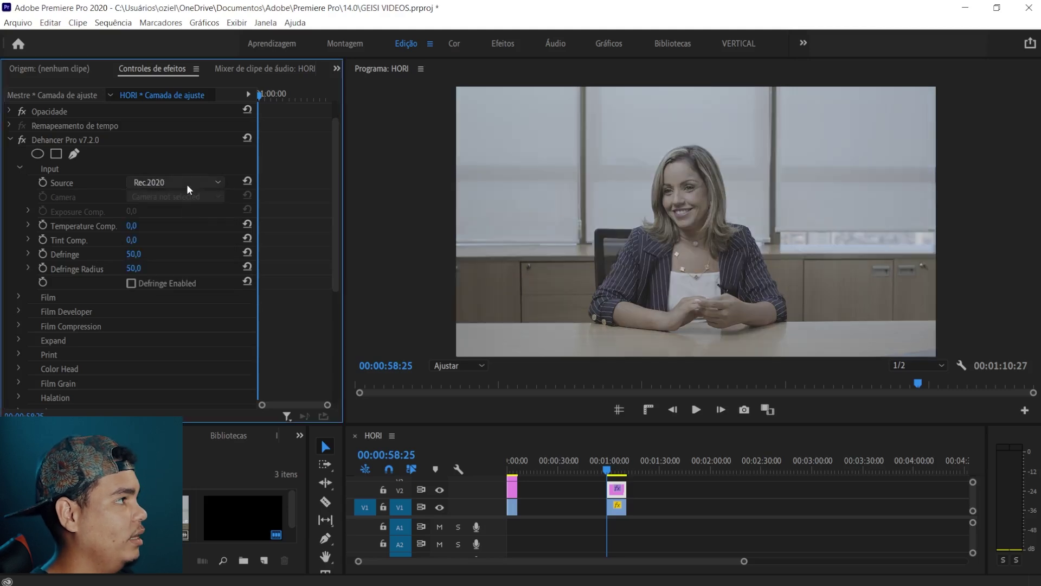
pyautogui.scroll(1, 186, 184)
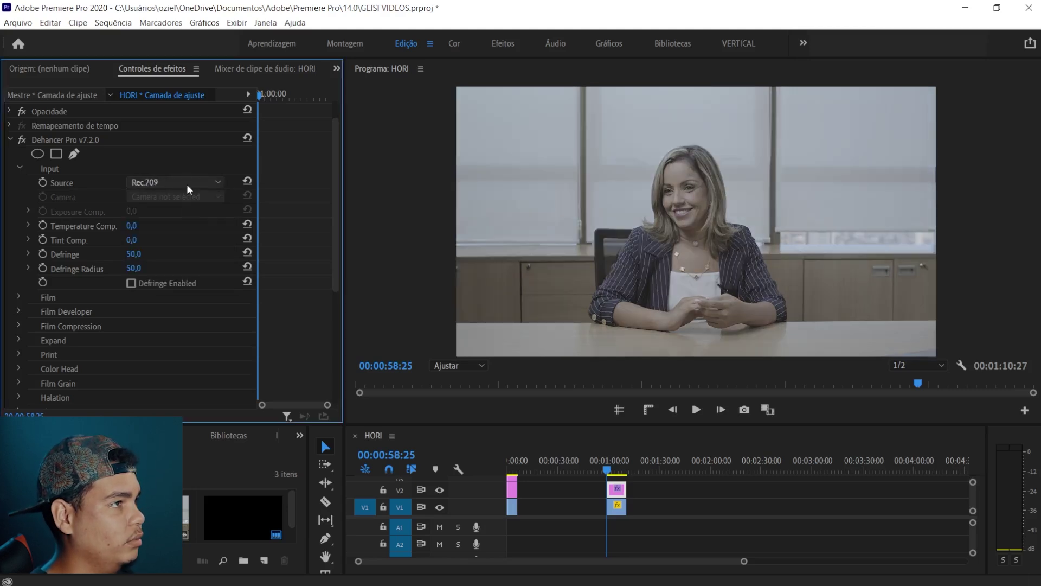
# Step the input source through ACEScct (AP1), DVR WG/Rec709 and DVR WG/Intermediate to Cineon Film Log
pyautogui.click(186, 183)
pyautogui.click(190, 223)
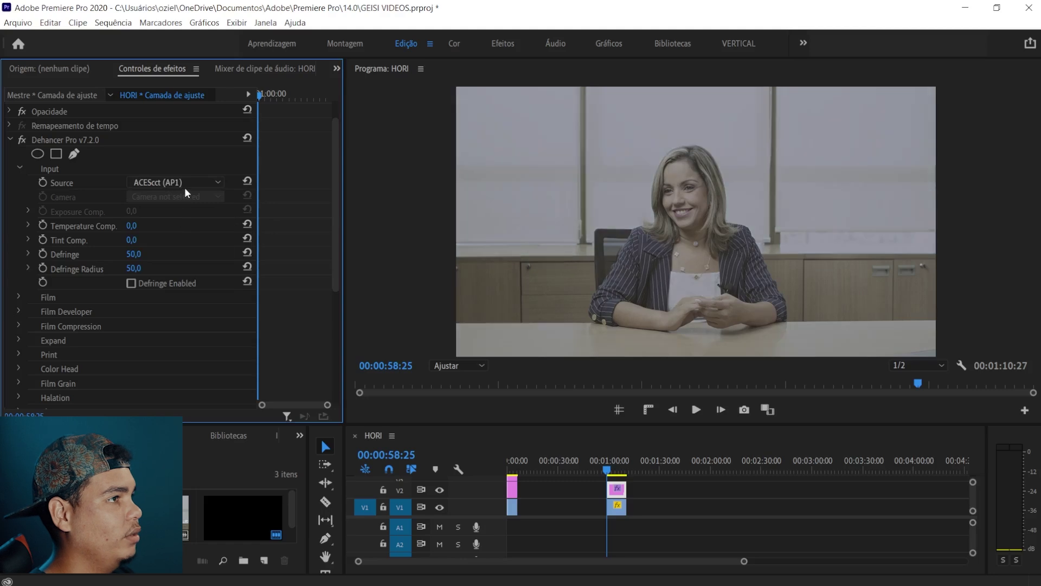
pyautogui.scroll(-1, 185, 187)
pyautogui.scroll(-1, 186, 172)
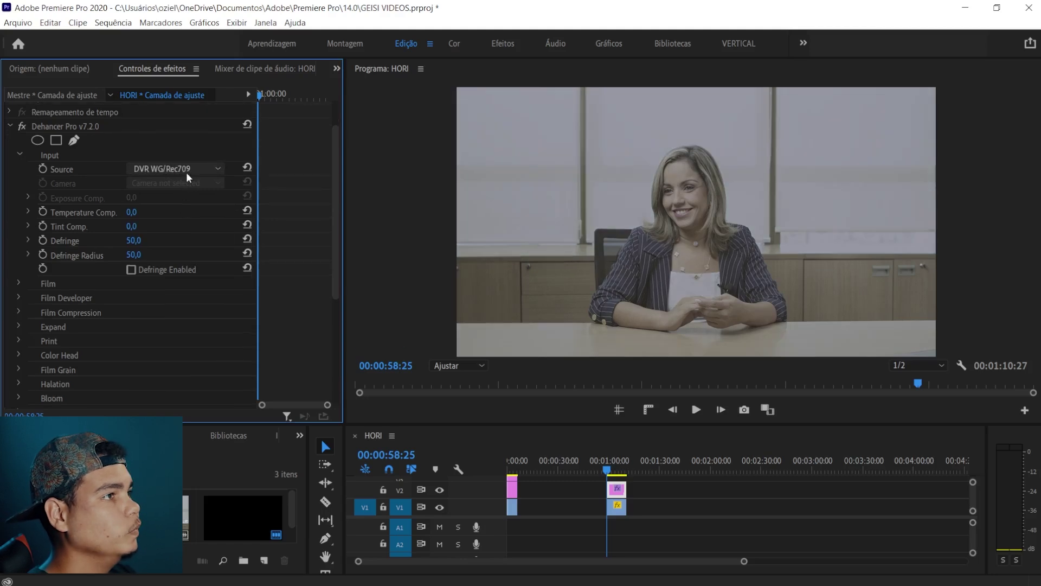
pyautogui.scroll(-1, 187, 172)
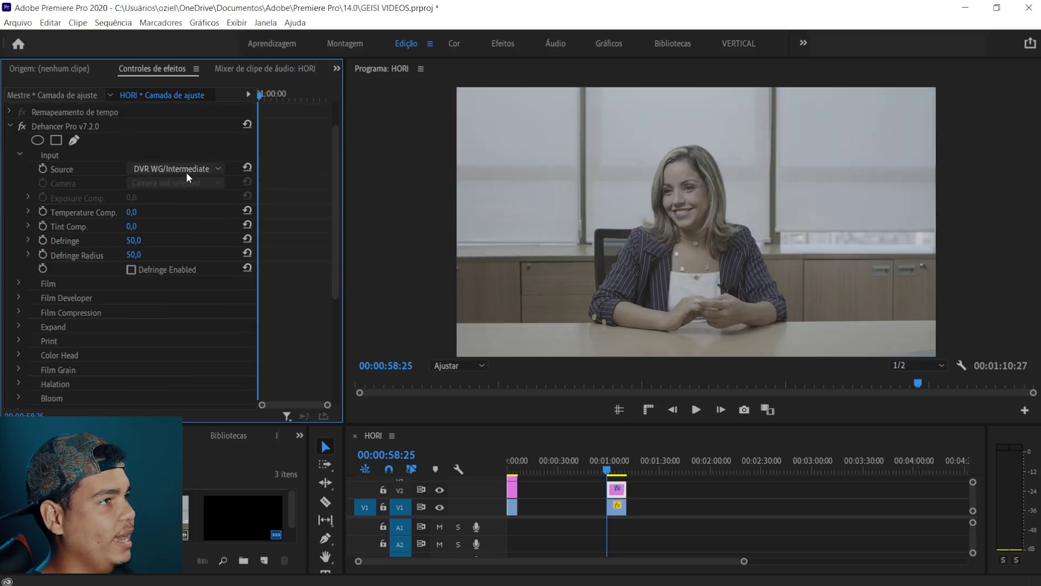
pyautogui.scroll(-1, 187, 171)
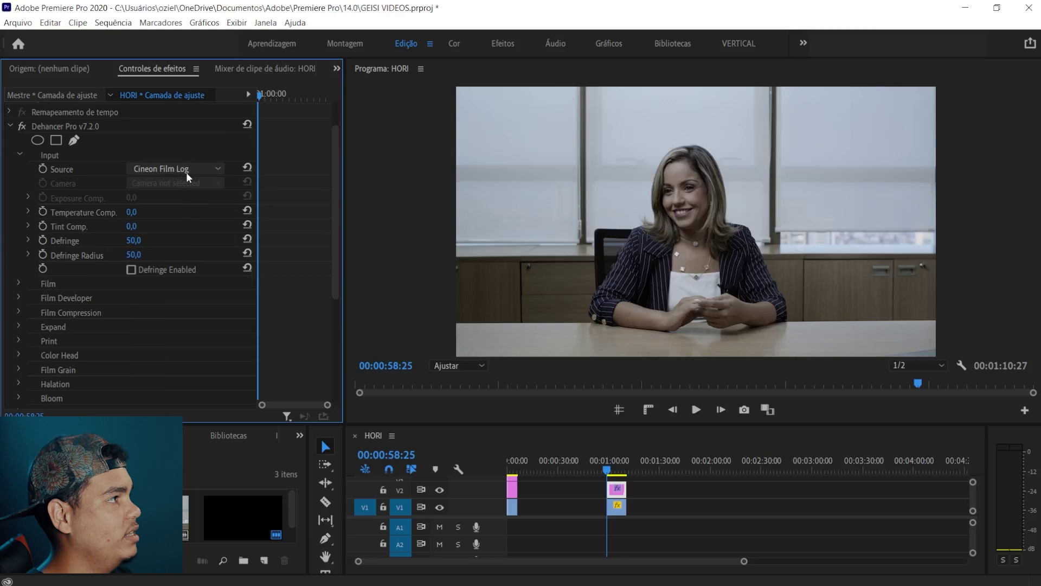
# Keep Cineon Film Log as the input source and set the film profile to Fujicolor C200
pyautogui.click(186, 171)
pyautogui.click(175, 256)
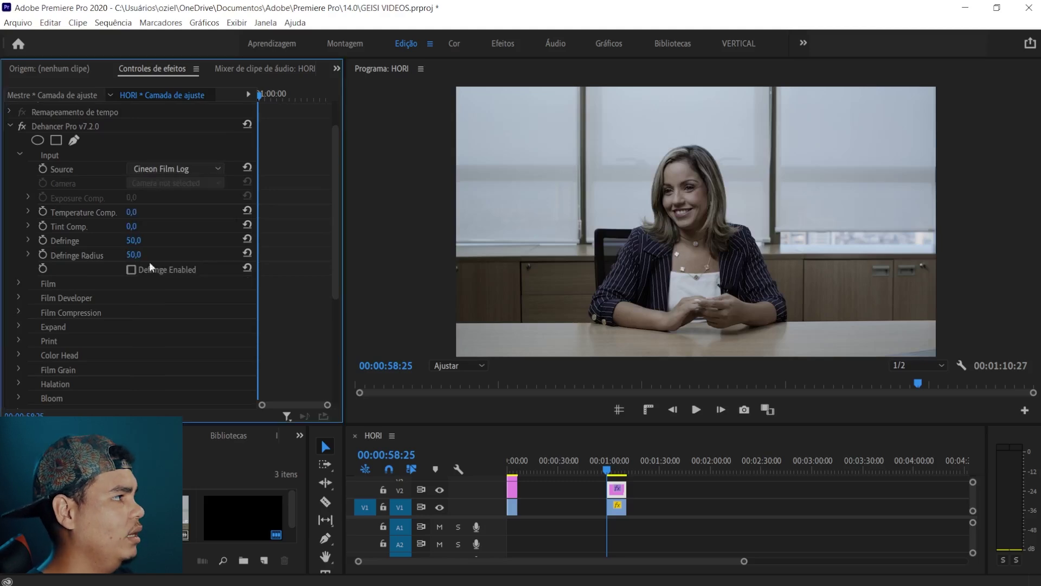
pyautogui.click(18, 282)
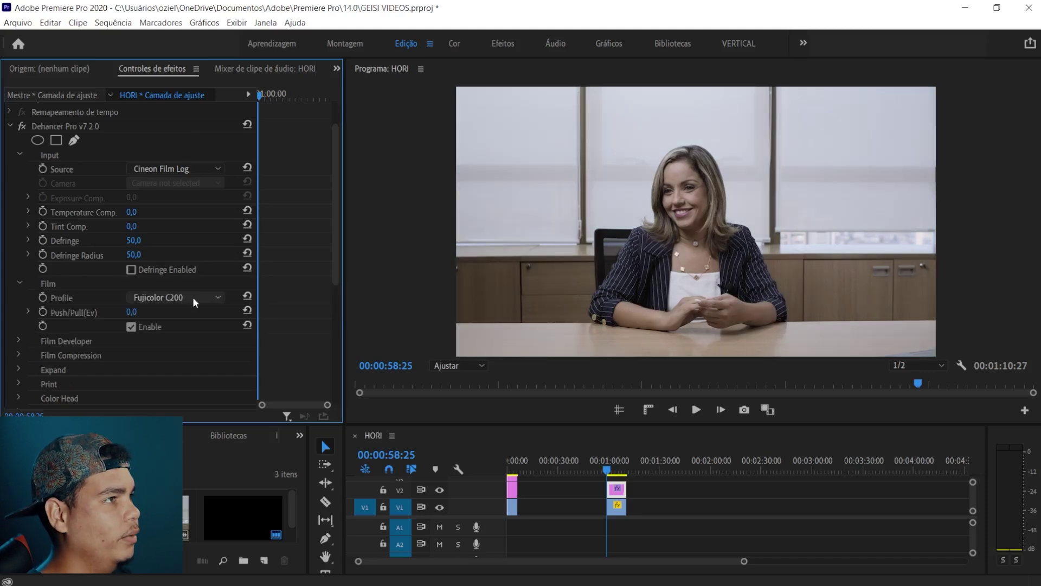
pyautogui.click(9, 126)
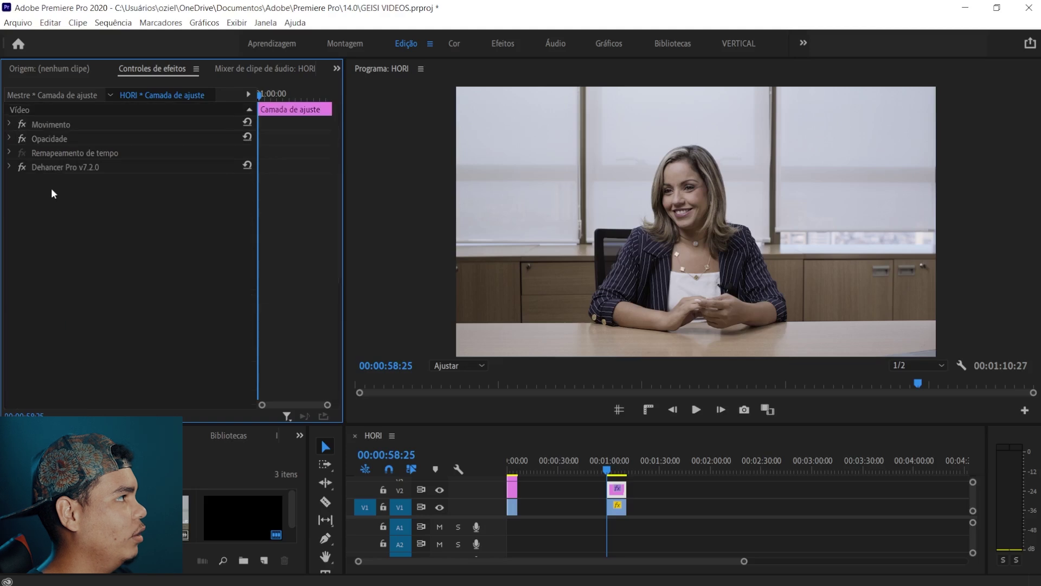
# Set the adjustment layer's opacity to 82%
pyautogui.click(37, 141)
pyautogui.click(10, 140)
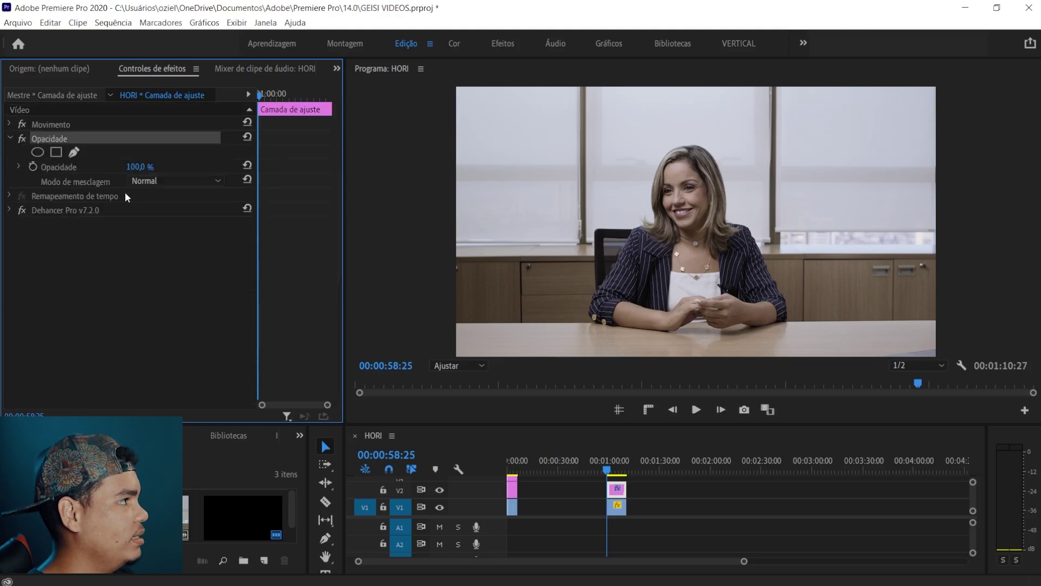
pyautogui.click(141, 172)
pyautogui.click(136, 172)
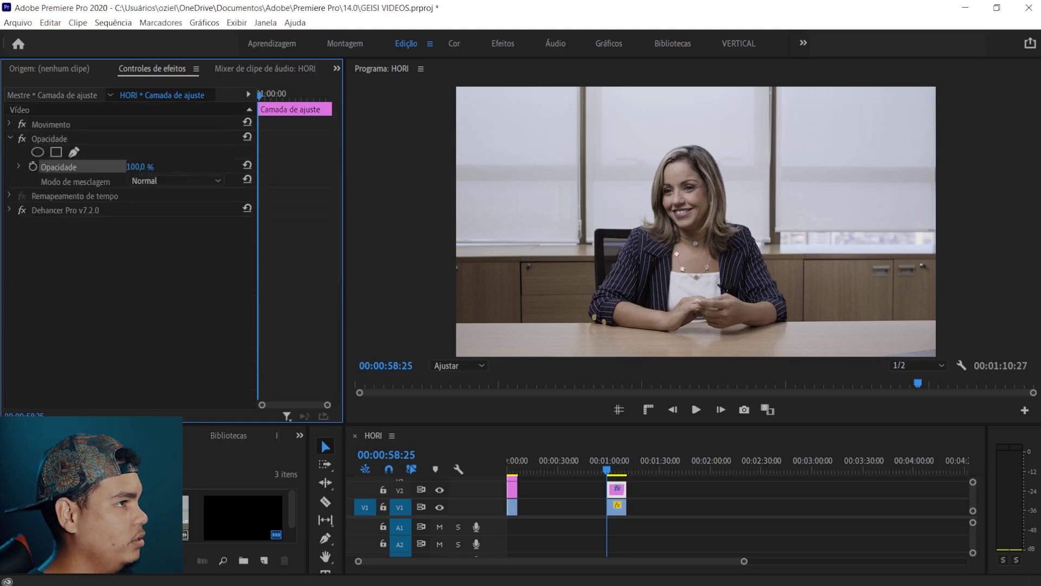
pyautogui.write('82')
pyautogui.press('Return')
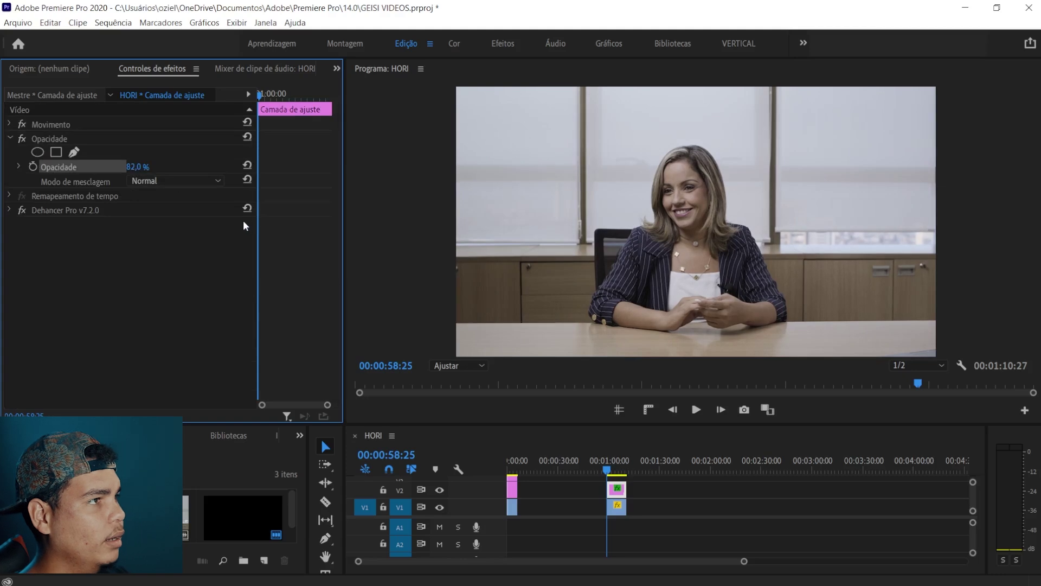
# Compare the interview clip with the V2 adjustment layer track hidden and shown, and save the project
pyautogui.click(439, 490)
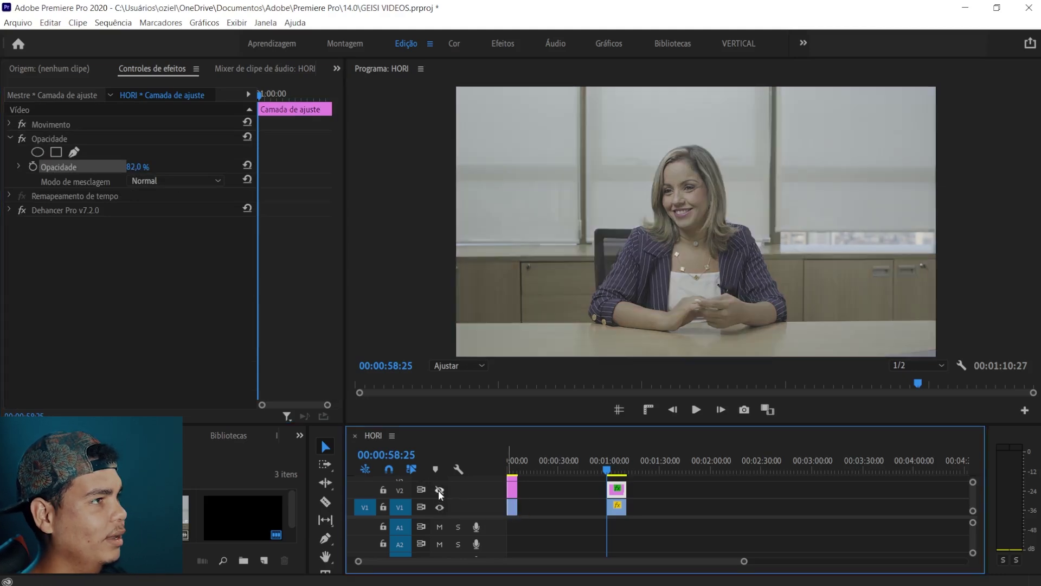
pyautogui.click(439, 491)
pyautogui.click(439, 491)
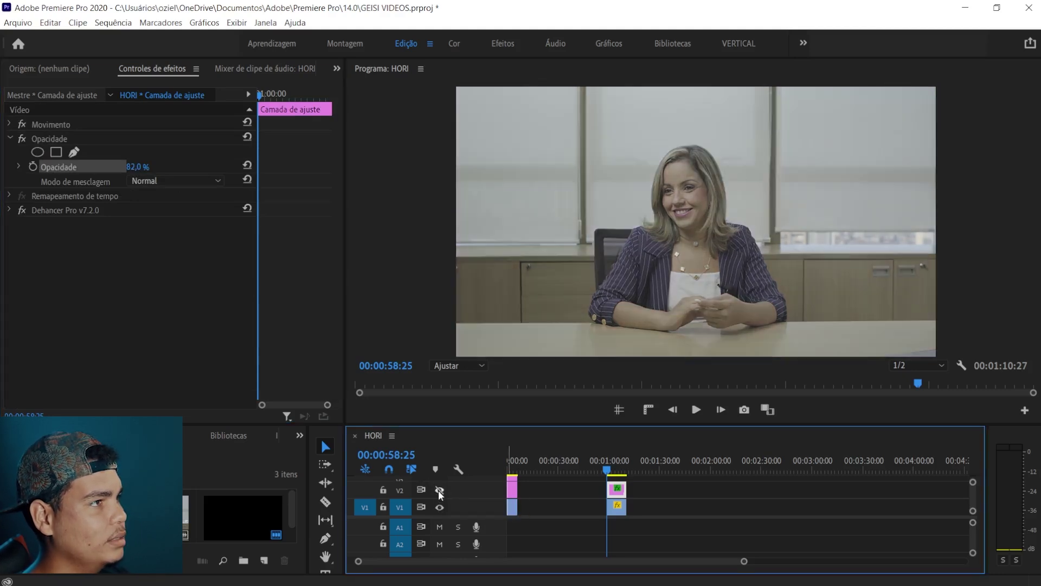
pyautogui.click(439, 490)
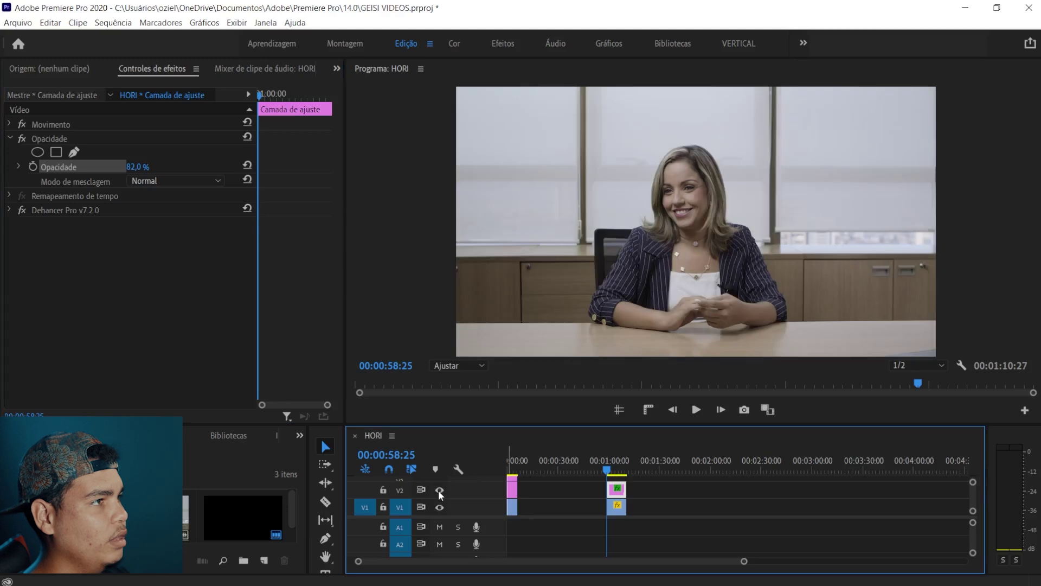
pyautogui.hotkey('ctrl', 's')
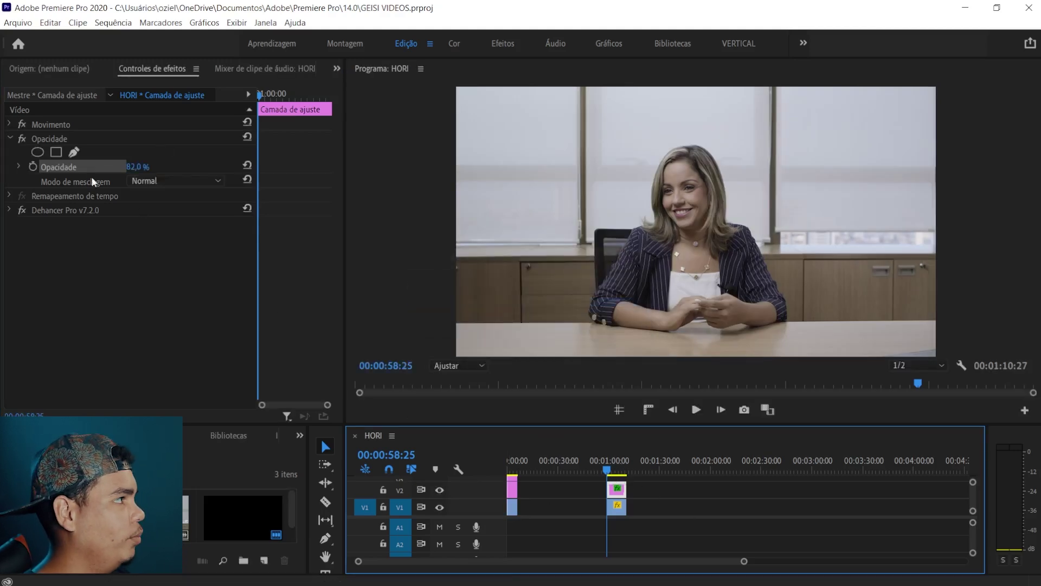
# Set the Dehancer input source to Choose Camera
pyautogui.click(220, 179)
pyautogui.click(10, 138)
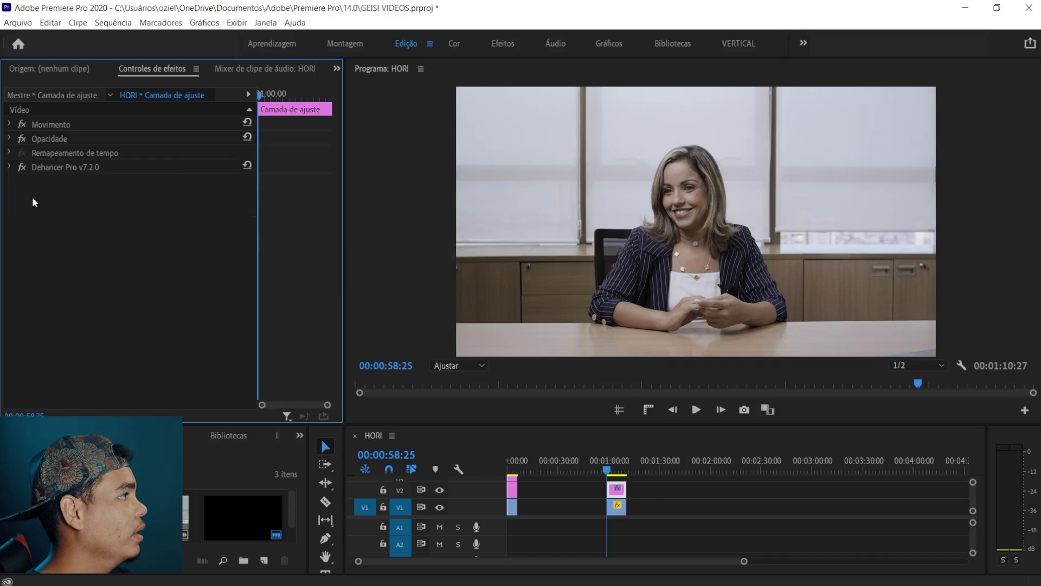
pyautogui.click(10, 165)
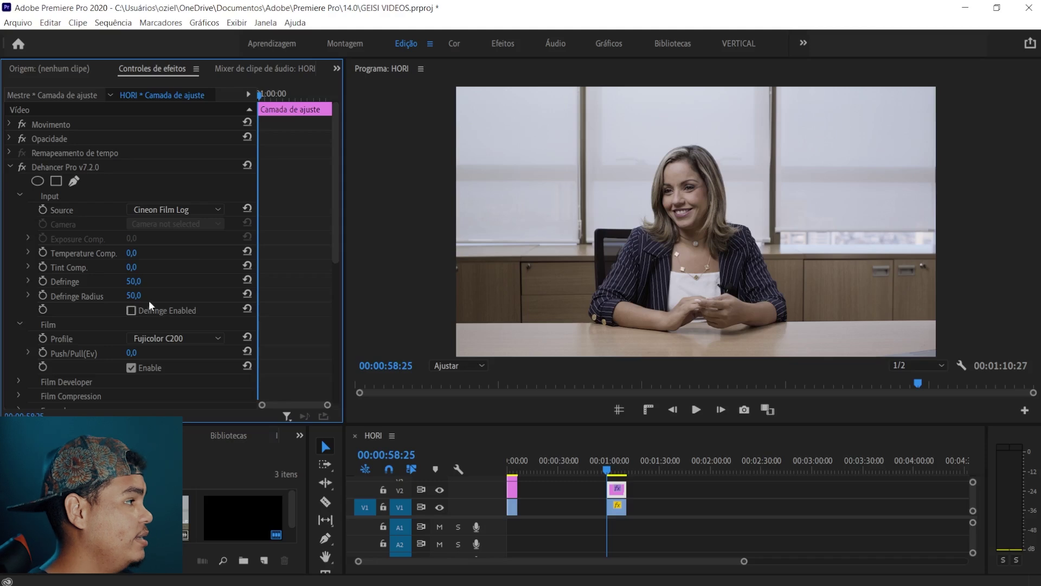
pyautogui.click(186, 211)
pyautogui.click(193, 316)
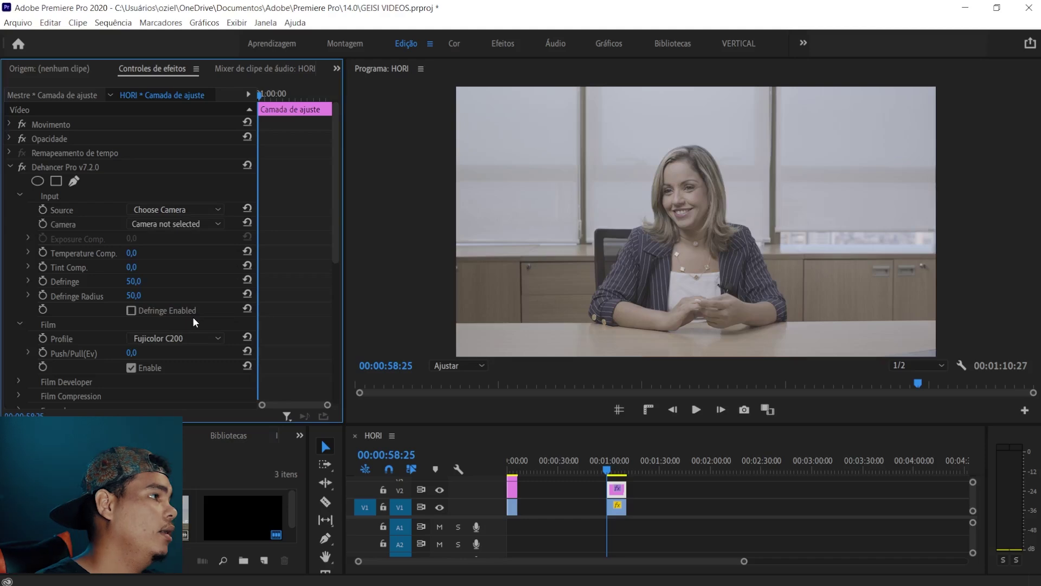
# Look through Dehancer's camera profiles, from the Apple, Arri and Canon entries down to the RED, Sigma and Sony ones
pyautogui.click(186, 224)
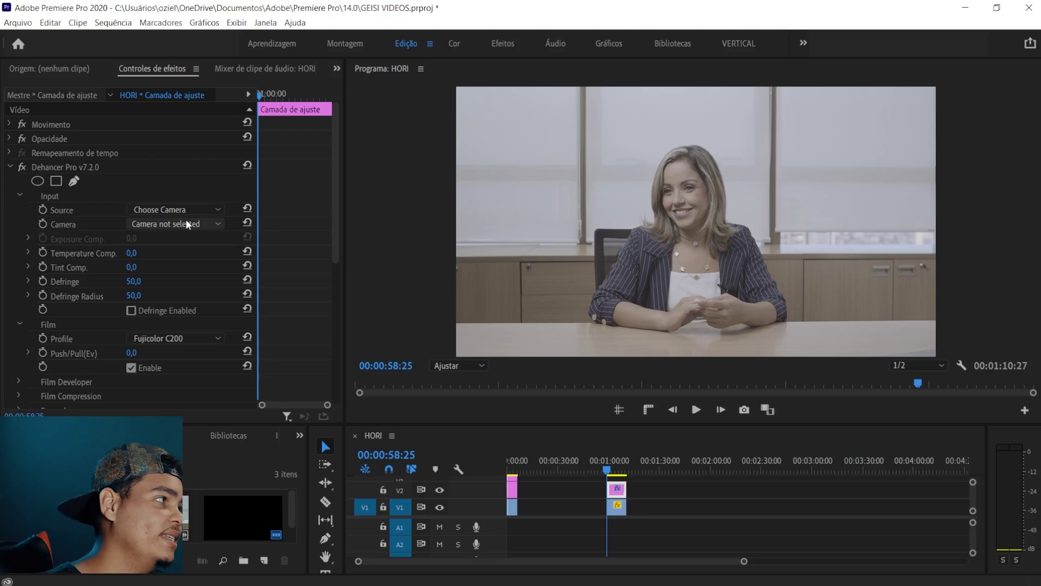
pyautogui.click(186, 221)
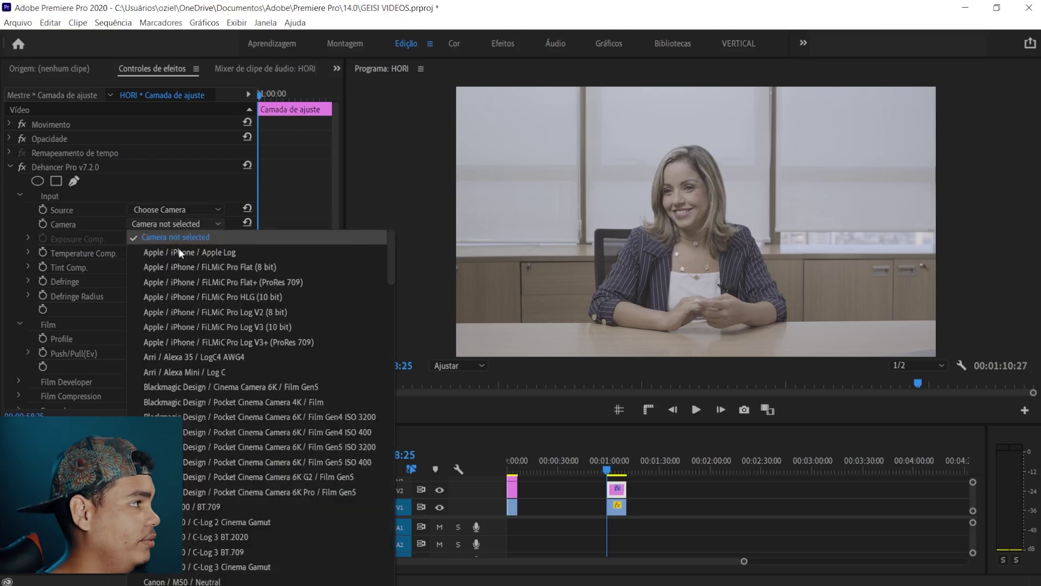
pyautogui.scroll(-2, 214, 266)
pyautogui.scroll(2, 215, 265)
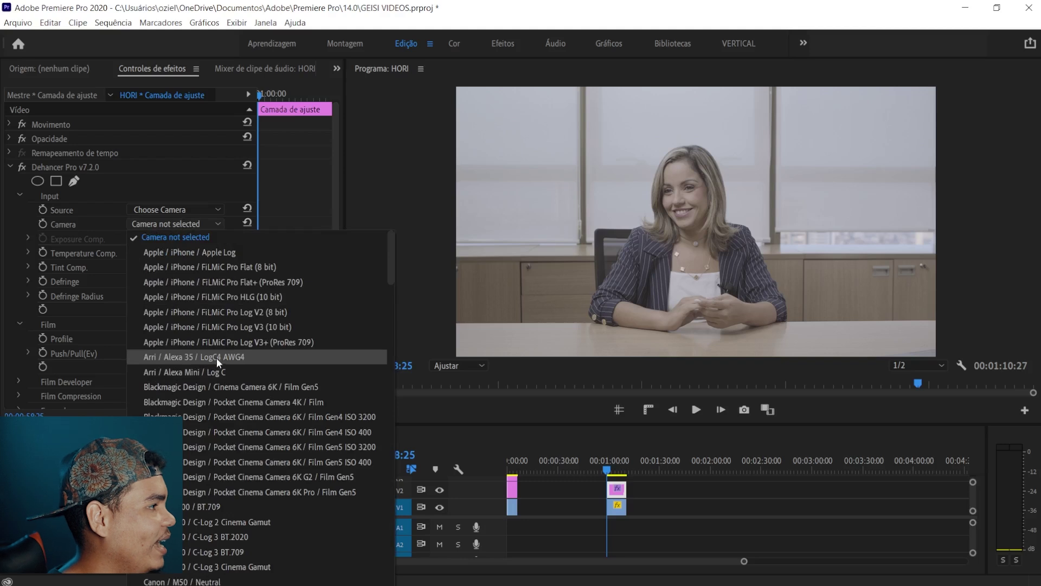
pyautogui.scroll(-7, 217, 361)
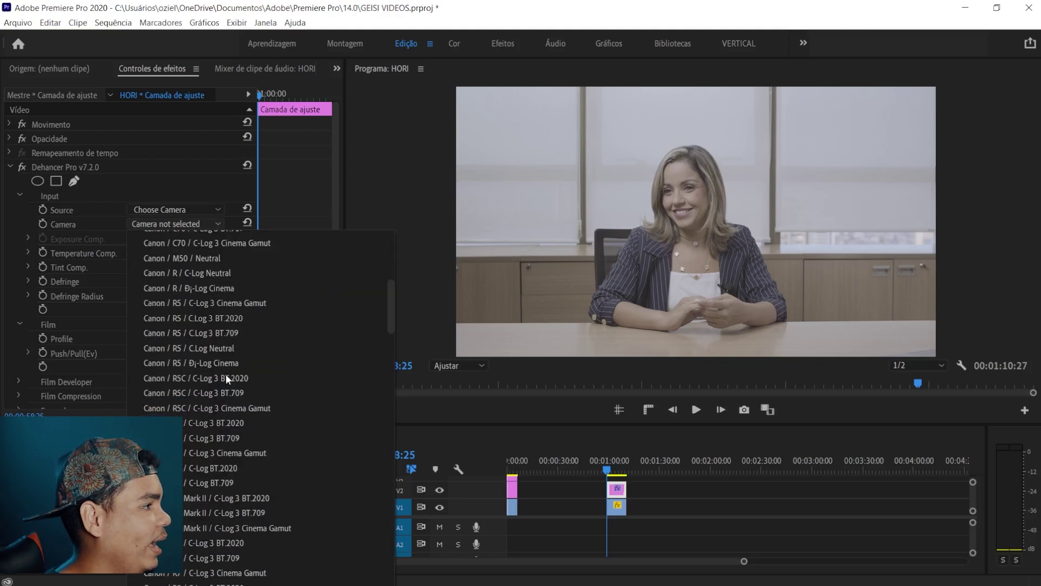
pyautogui.scroll(-2, 227, 379)
pyautogui.scroll(-2, 212, 376)
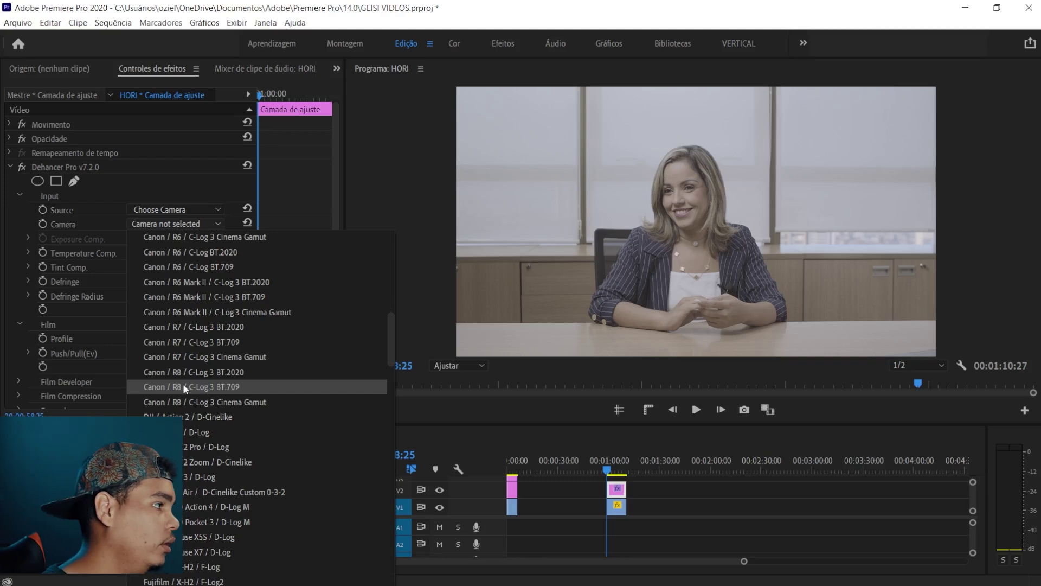
pyautogui.scroll(-2, 227, 382)
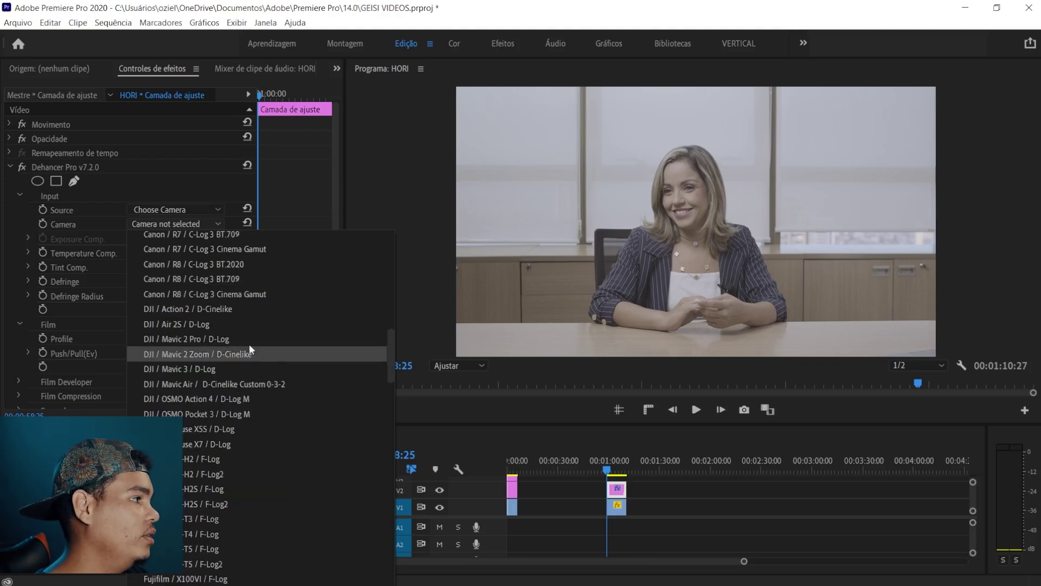
pyautogui.scroll(-6, 249, 344)
pyautogui.scroll(-3, 237, 343)
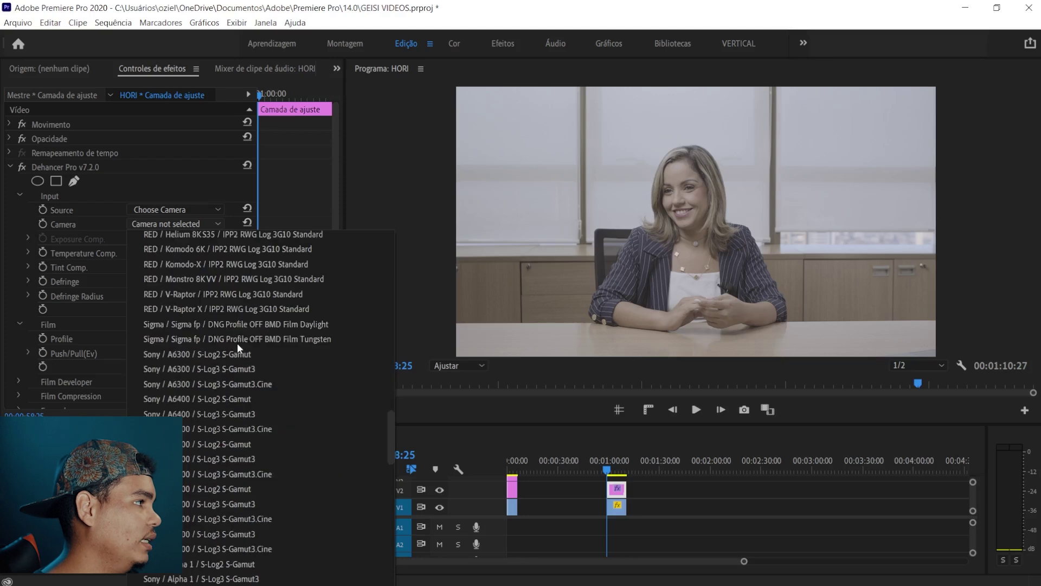
pyautogui.scroll(3, 237, 343)
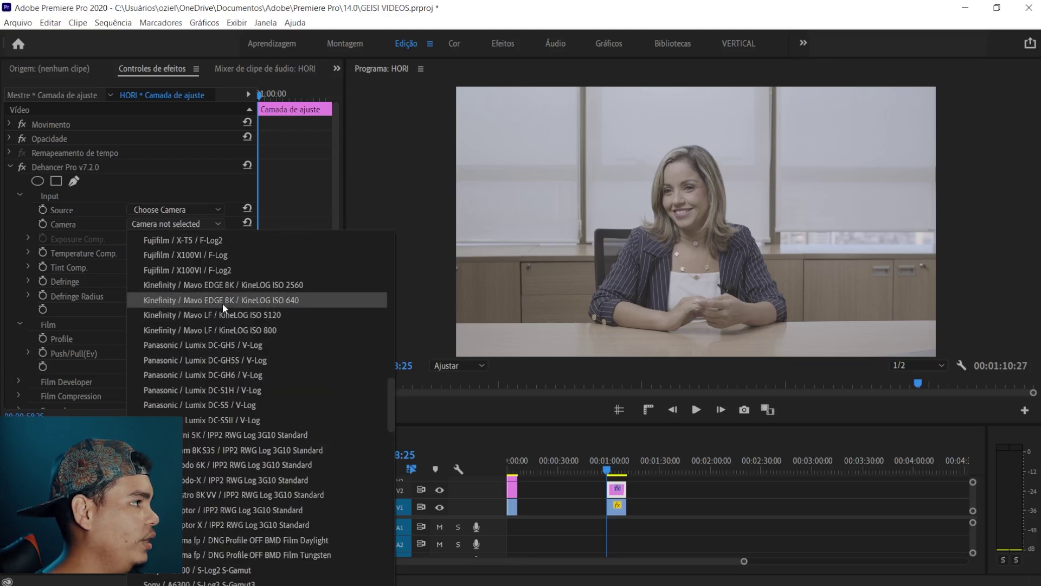
pyautogui.scroll(-2, 249, 321)
pyautogui.scroll(-2, 225, 300)
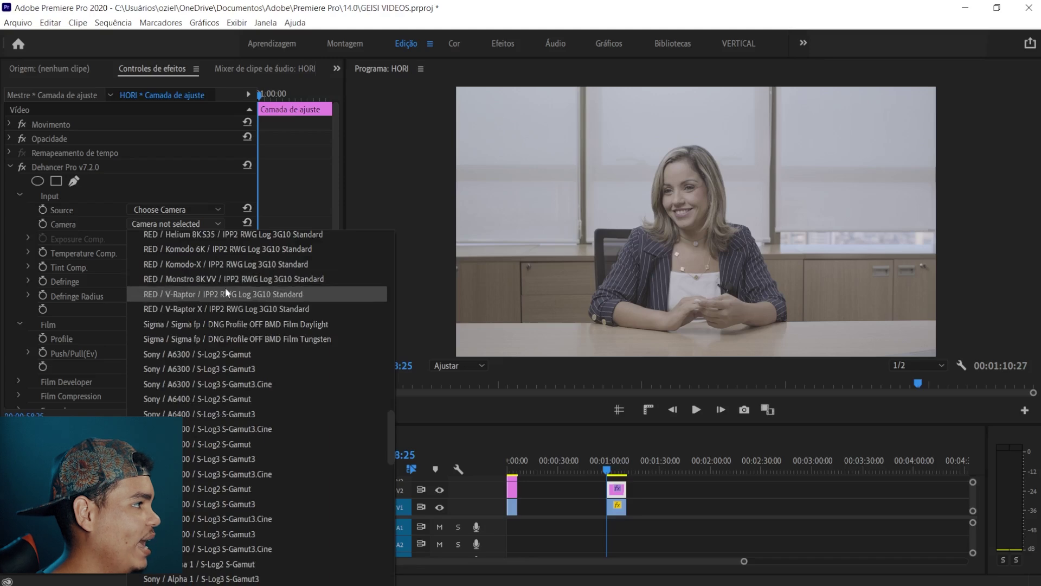
# Set the Dehancer camera profile to Sony / ZV-E1 / S-Log3 S-Gamut3.Cine
pyautogui.scroll(-7, 213, 288)
pyautogui.scroll(-7, 233, 331)
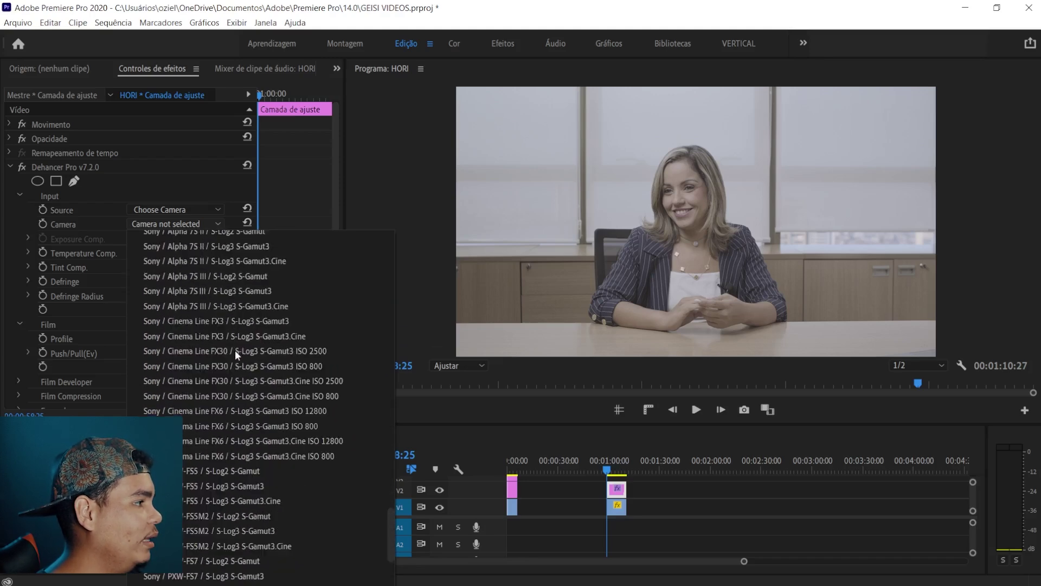
pyautogui.scroll(13, 221, 473)
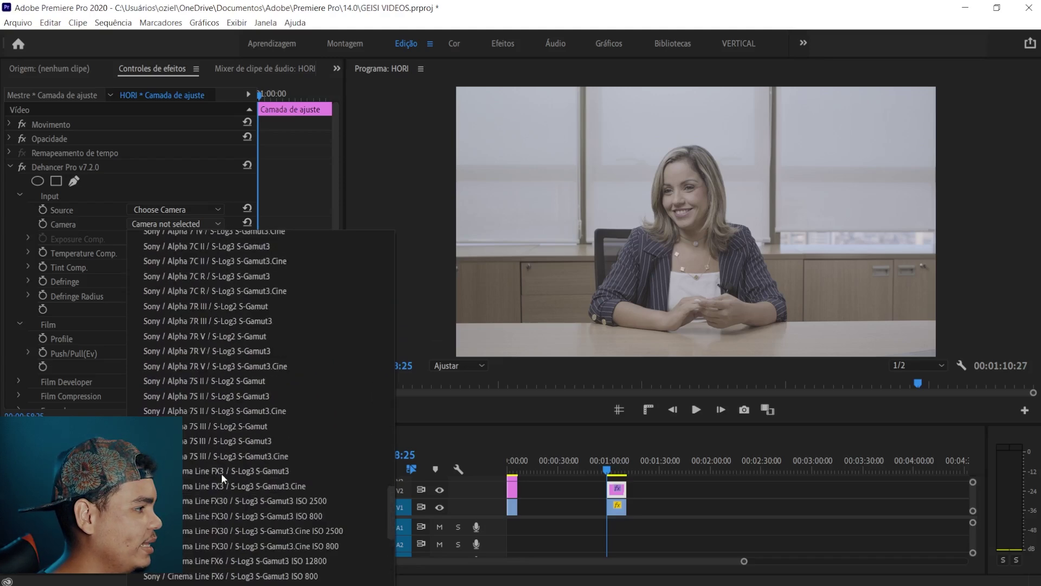
pyautogui.scroll(2, 226, 350)
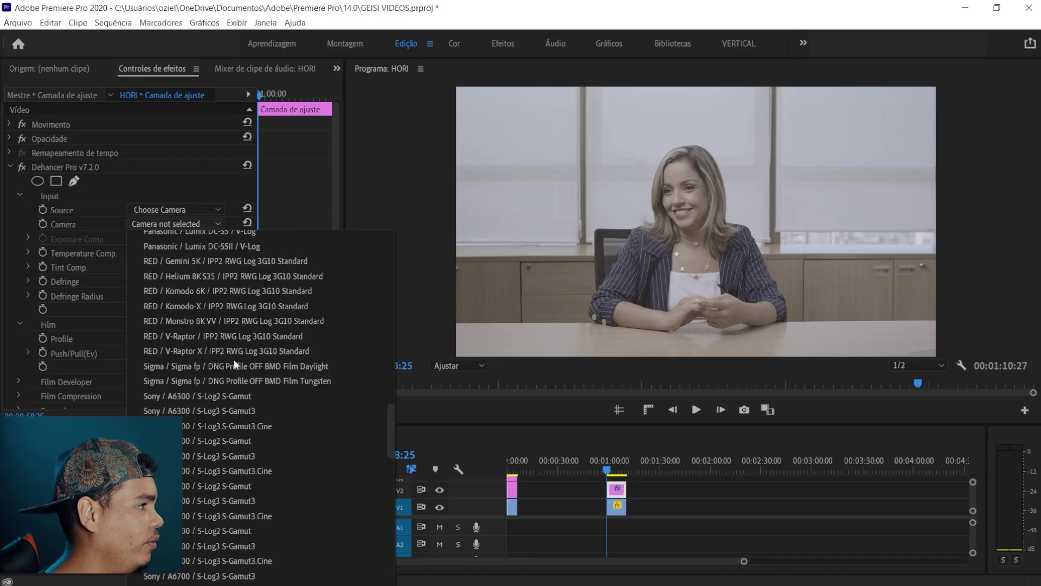
pyautogui.scroll(-15, 238, 362)
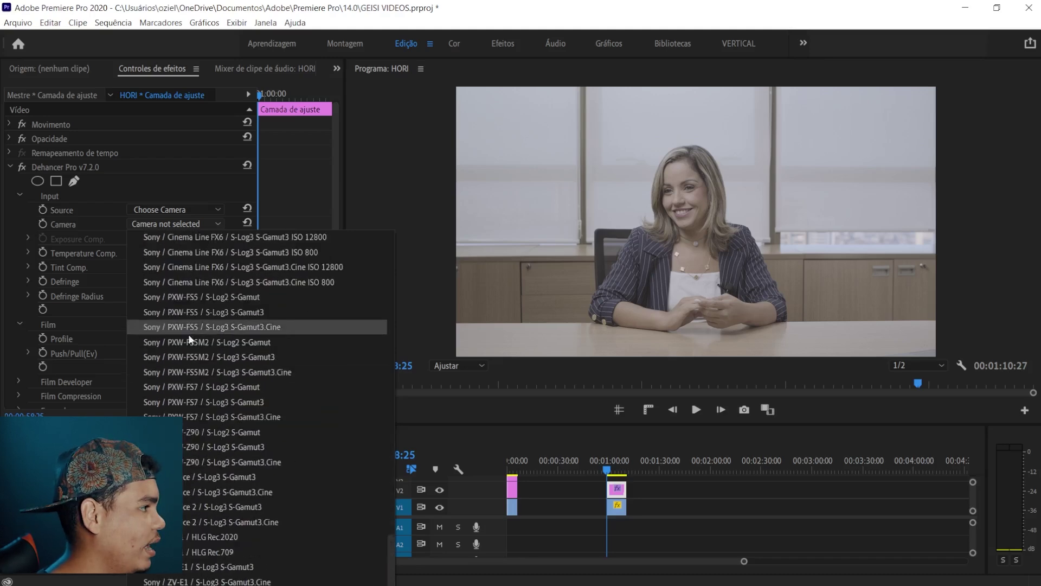
pyautogui.click(251, 581)
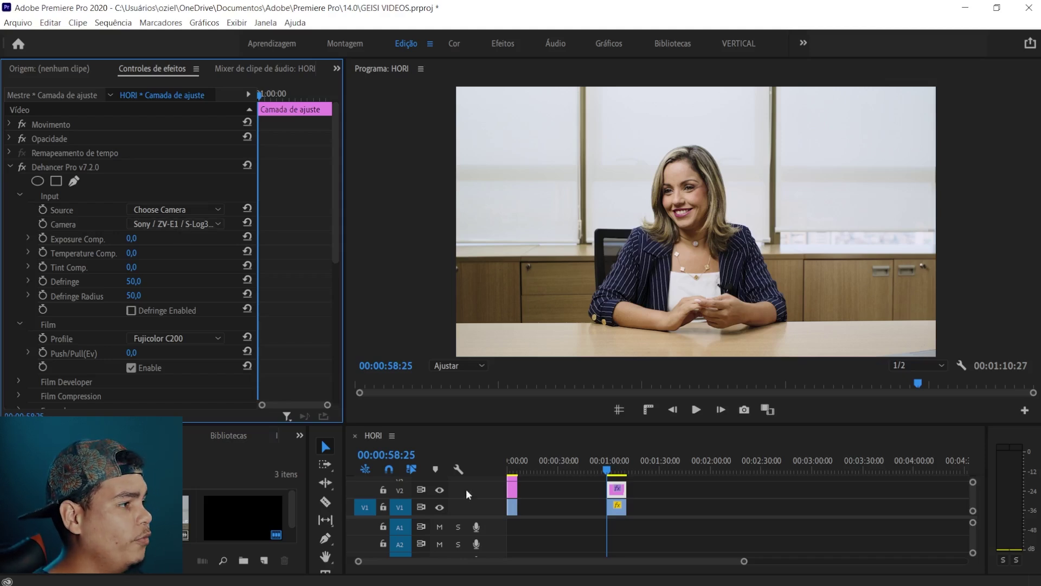
# Compare the interview frame with the V2 track hidden and shown under the ZV-E1 camera profile
pyautogui.click(440, 490)
pyautogui.click(441, 489)
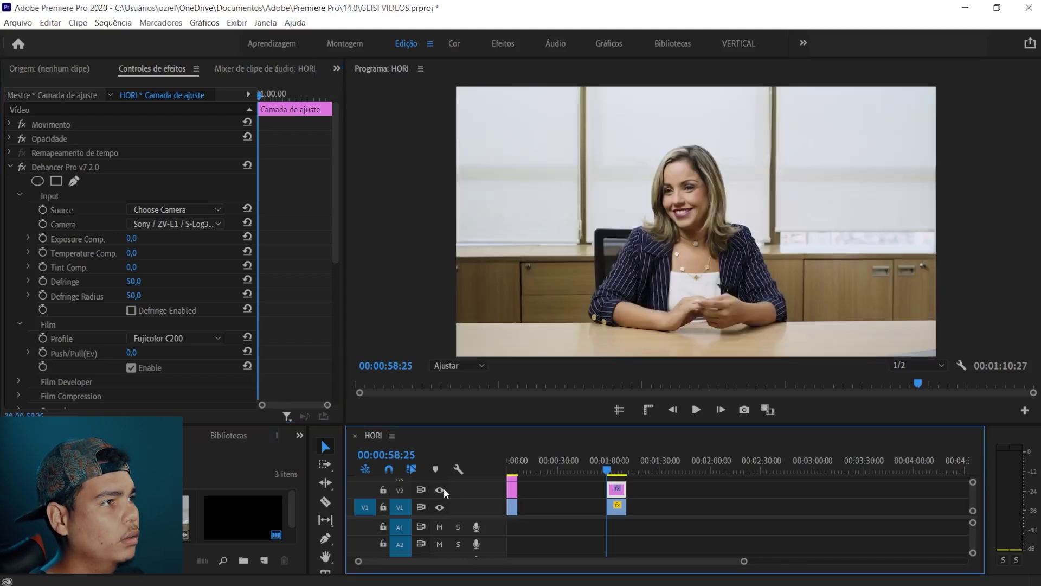
pyautogui.click(440, 489)
pyautogui.click(444, 488)
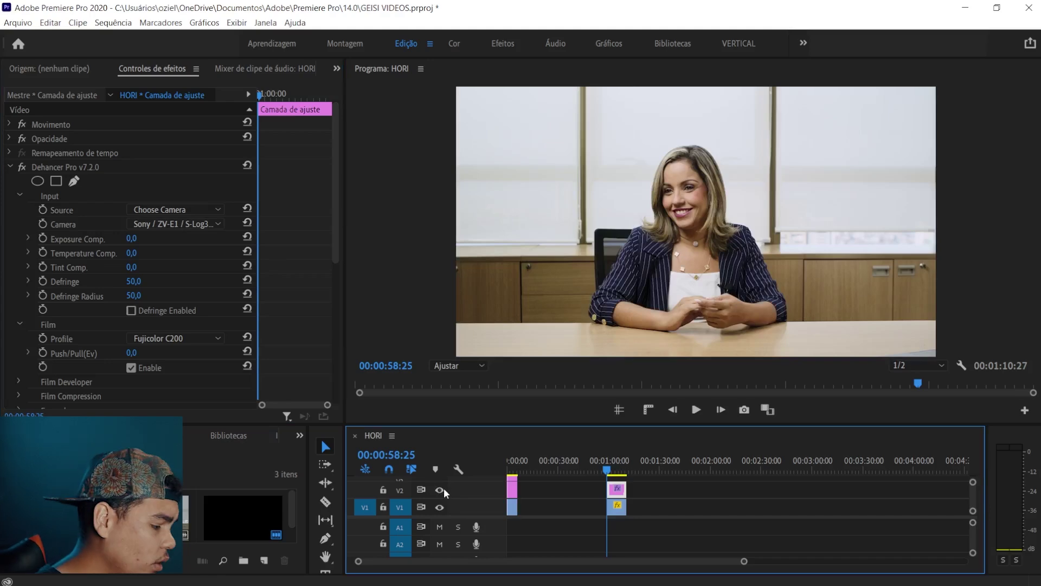
# Save the project and preview the graded frame in the export settings without exporting it
pyautogui.hotkey('ctrl', 's')
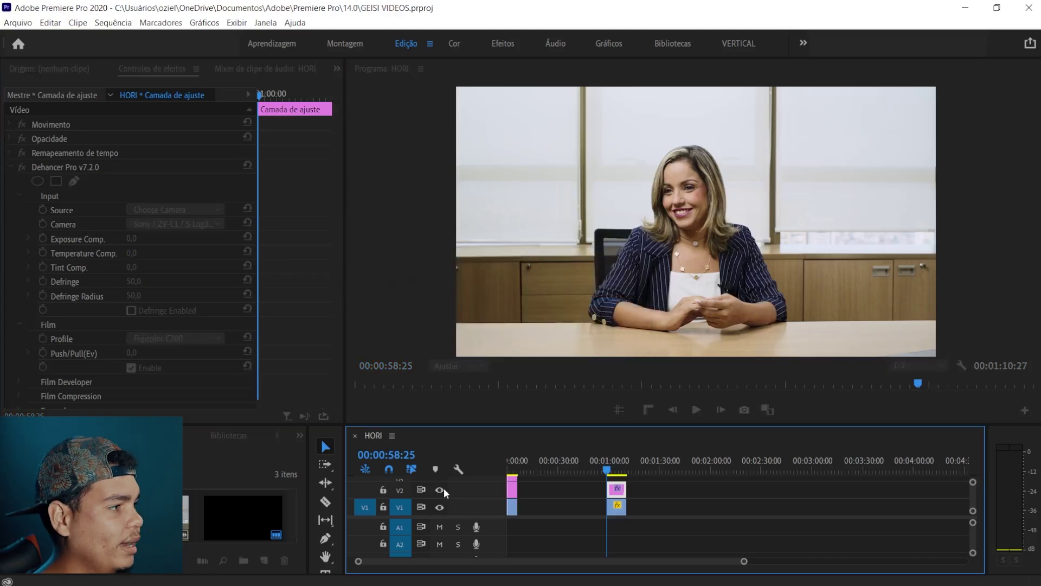
pyautogui.hotkey('ctrl', 'm')
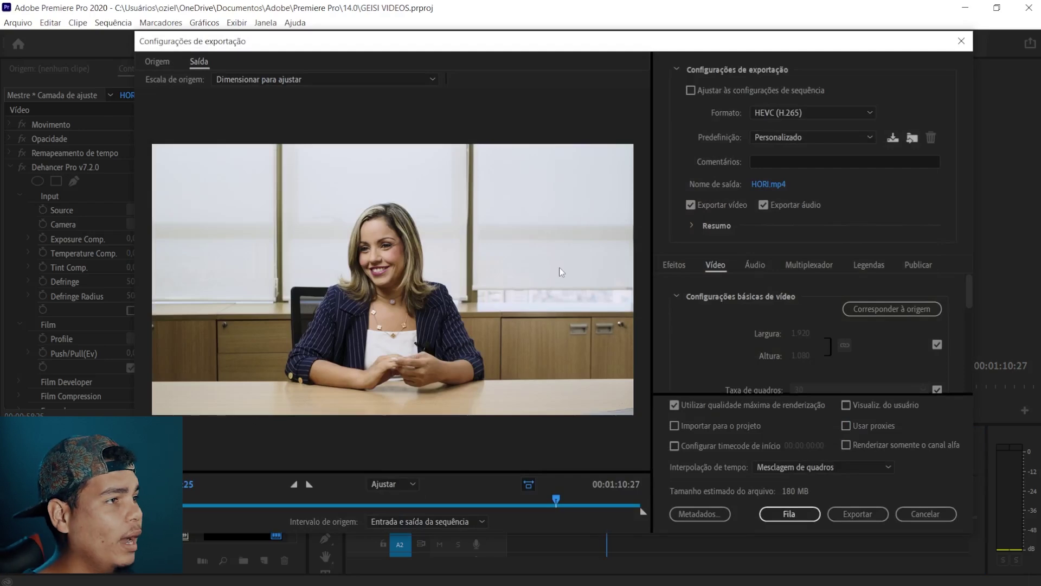
pyautogui.click(960, 41)
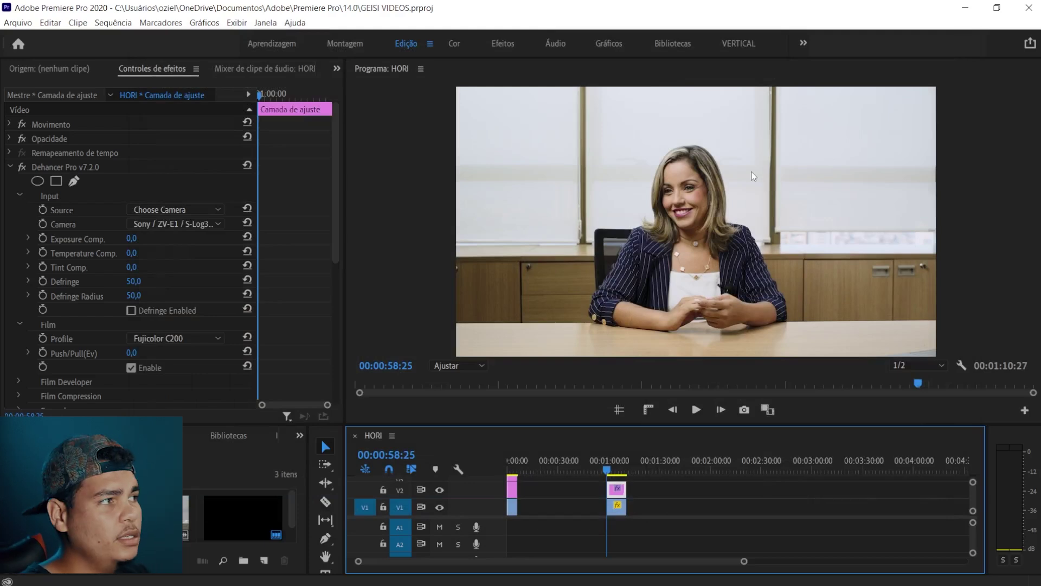
# Set the Dehancer camera profile to Sony / A6300 / S-Log2 S-Gamut
pyautogui.click(184, 223)
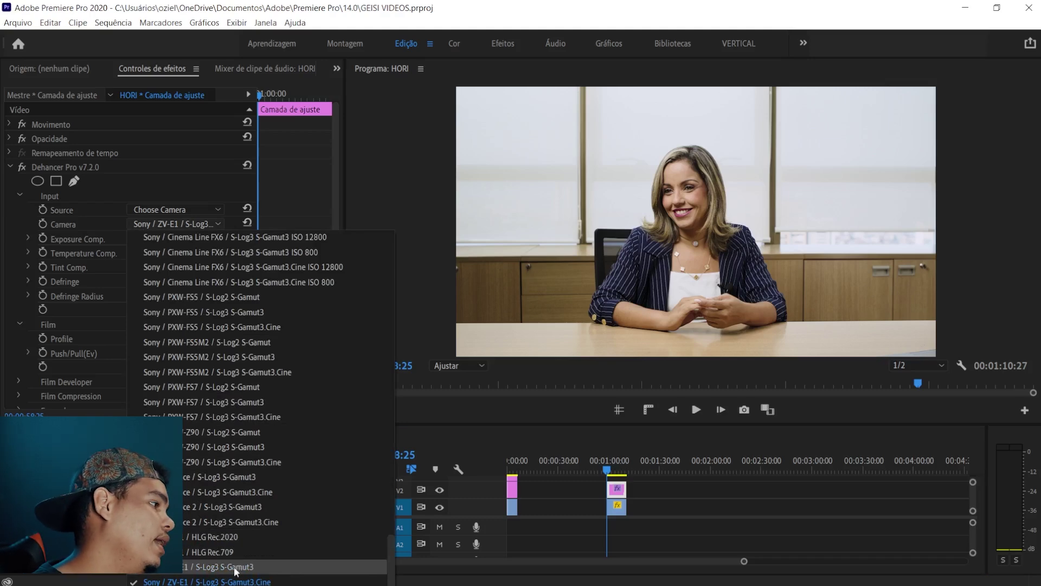
pyautogui.scroll(5, 221, 546)
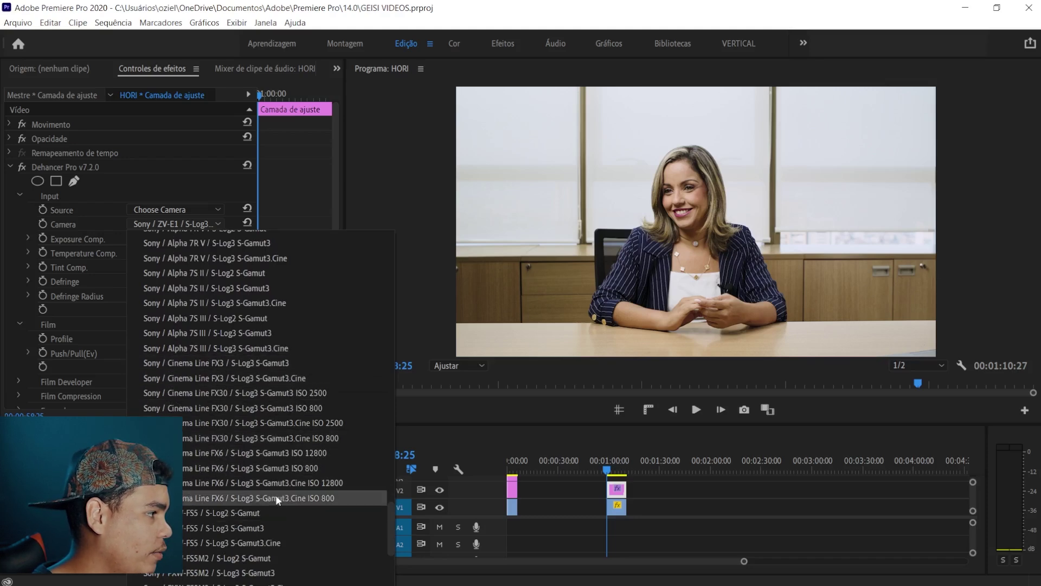
pyautogui.scroll(-5, 275, 494)
pyautogui.scroll(5, 238, 470)
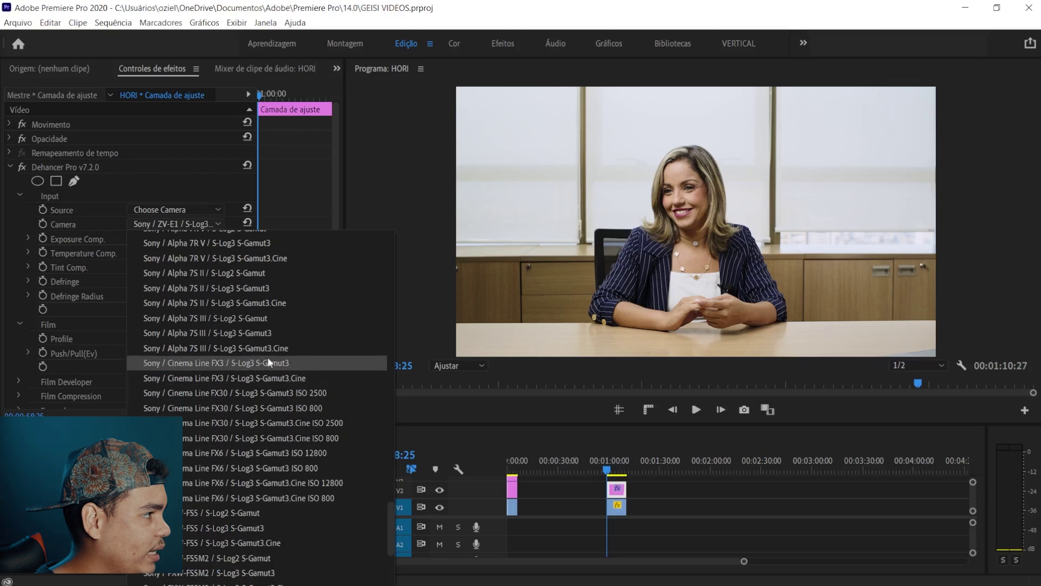
pyautogui.scroll(5, 279, 311)
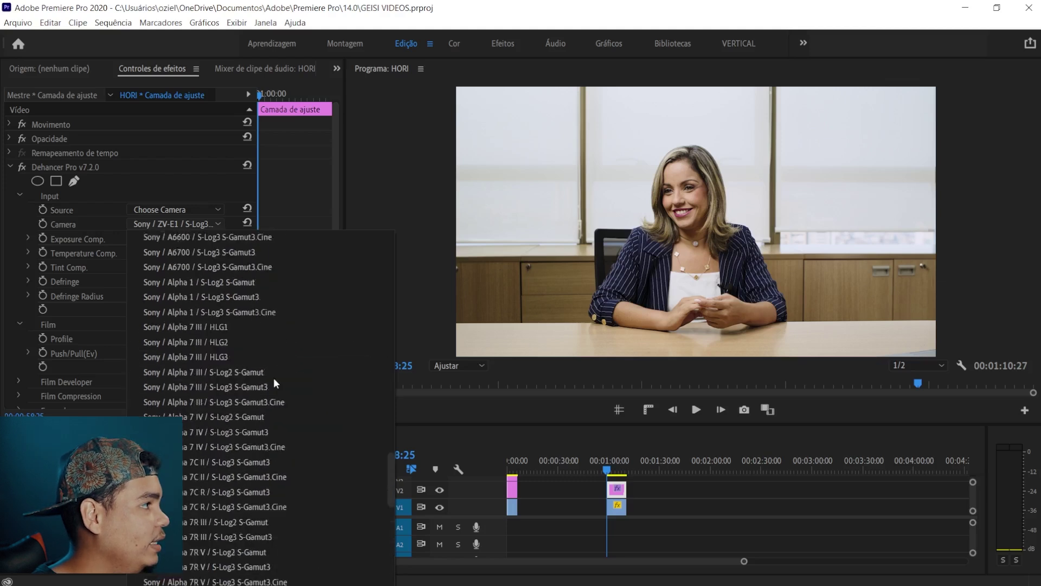
pyautogui.scroll(7, 273, 378)
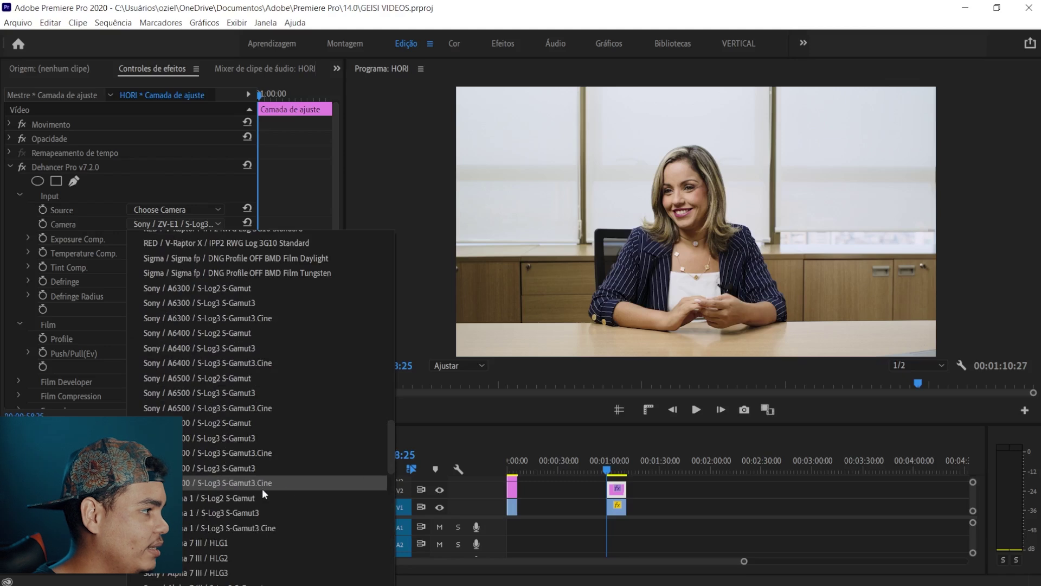
pyautogui.click(235, 287)
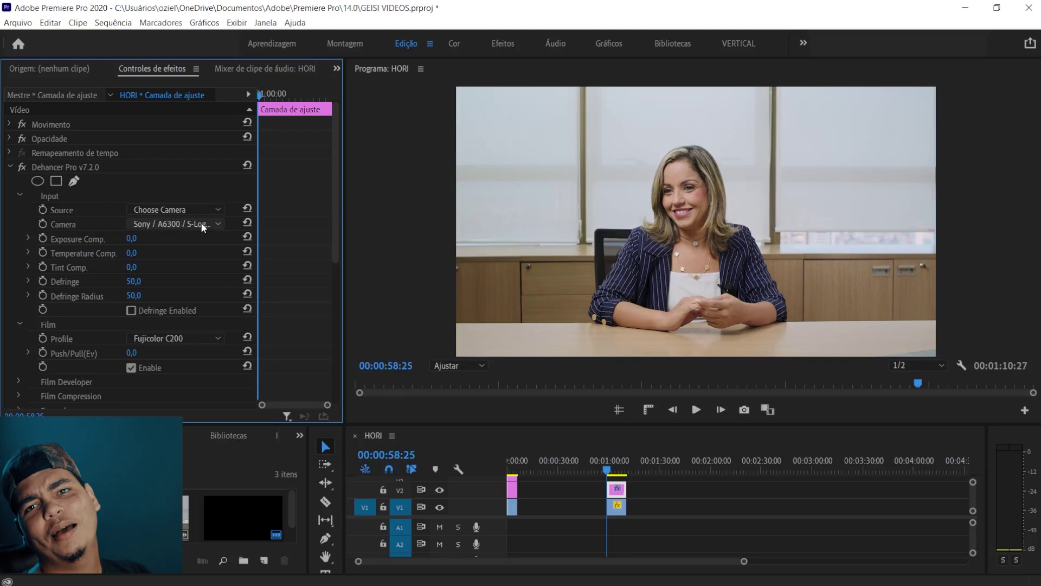
# Compare the interview frame with the V2 track hidden and shown under the A6300 camera profile
pyautogui.click(440, 489)
pyautogui.click(440, 490)
pyautogui.click(439, 489)
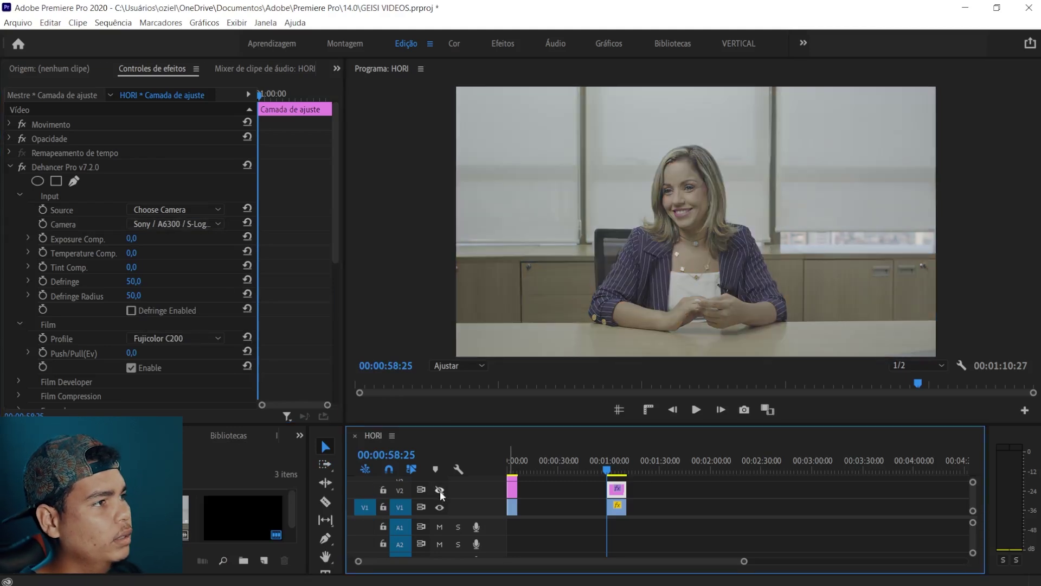
pyautogui.click(439, 490)
pyautogui.click(439, 489)
pyautogui.click(440, 490)
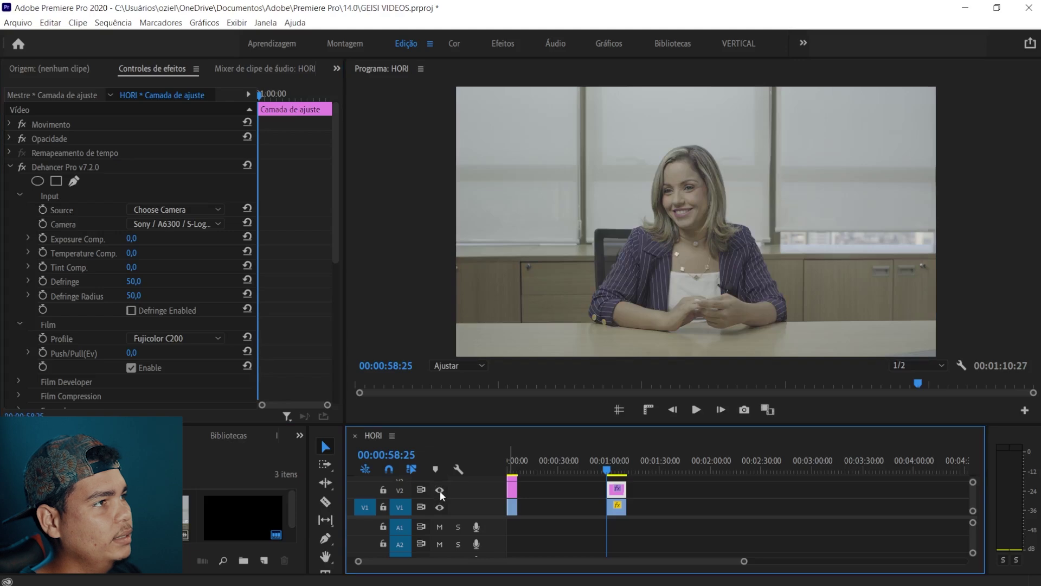
pyautogui.click(440, 489)
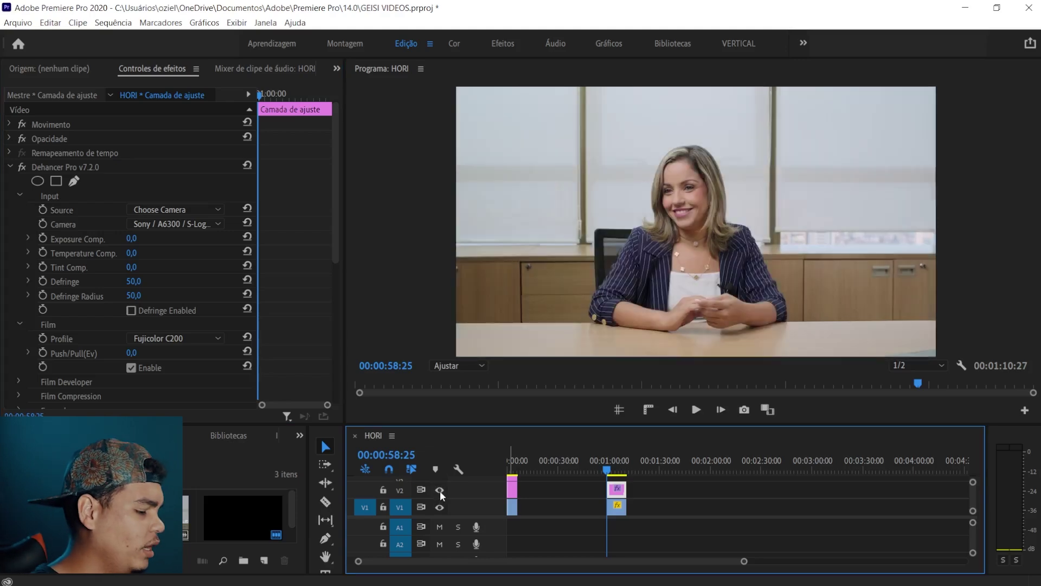
# Preview the A6300-based grade in the export settings without exporting, and save the project
pyautogui.hotkey('ctrl', 'm')
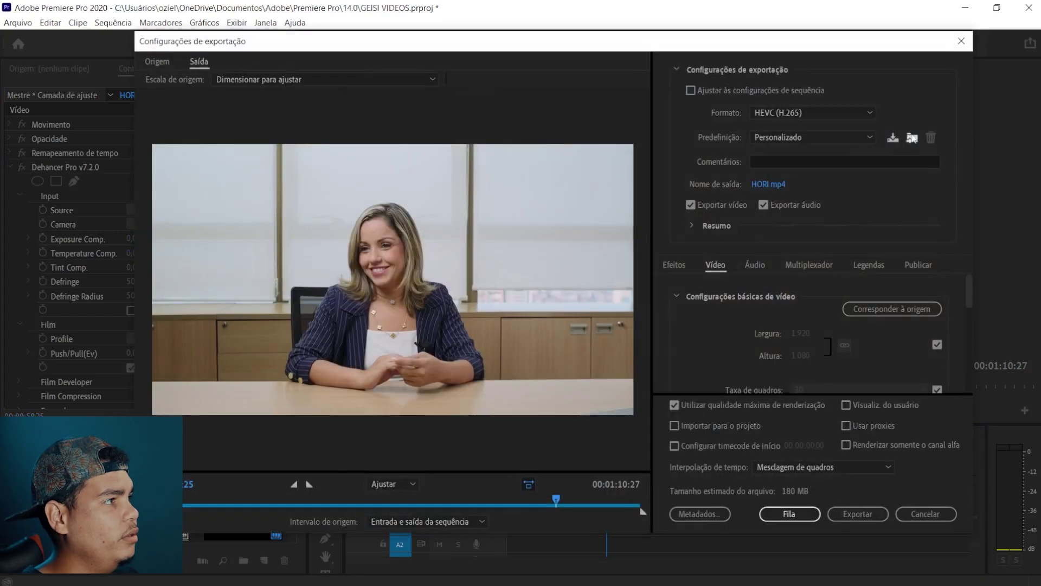
pyautogui.click(959, 28)
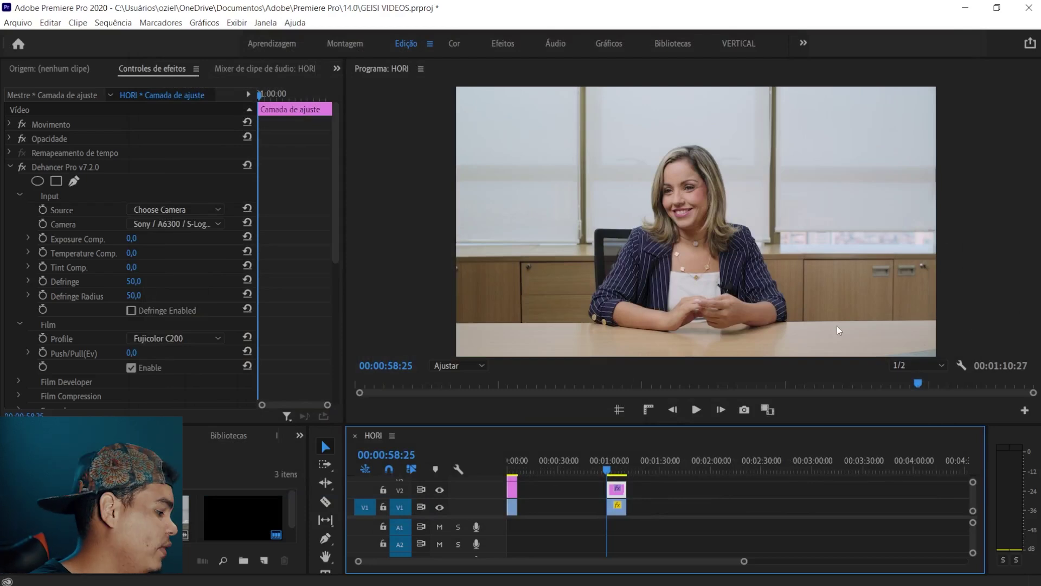
pyautogui.hotkey('ctrl', 's')
# Enable Dehancer's Film Compression on the adjustment layer, comparing the frame with it off and on
pyautogui.scroll(-2, 70, 311)
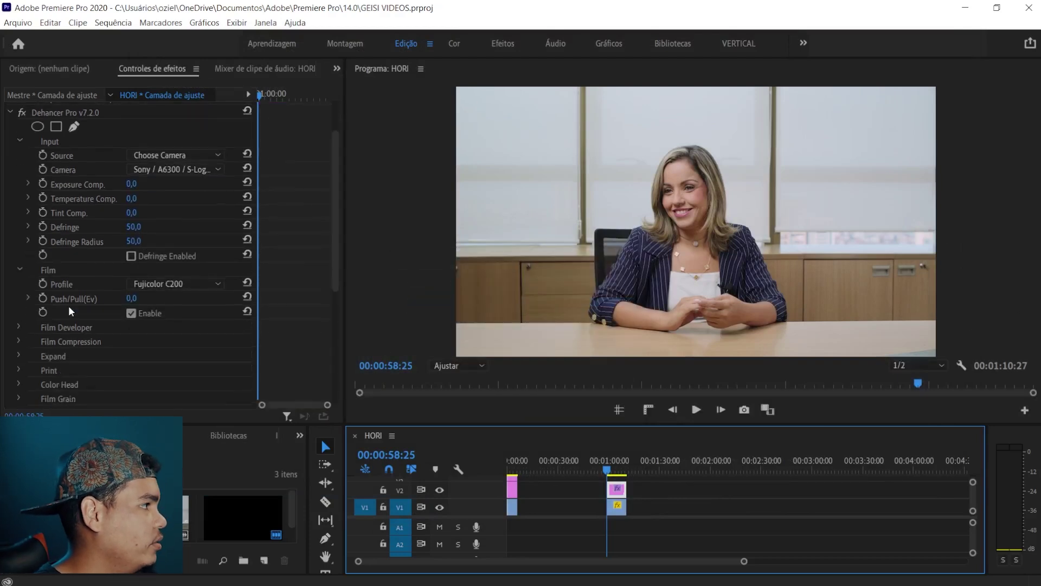
pyautogui.scroll(-2, 38, 309)
pyautogui.click(17, 301)
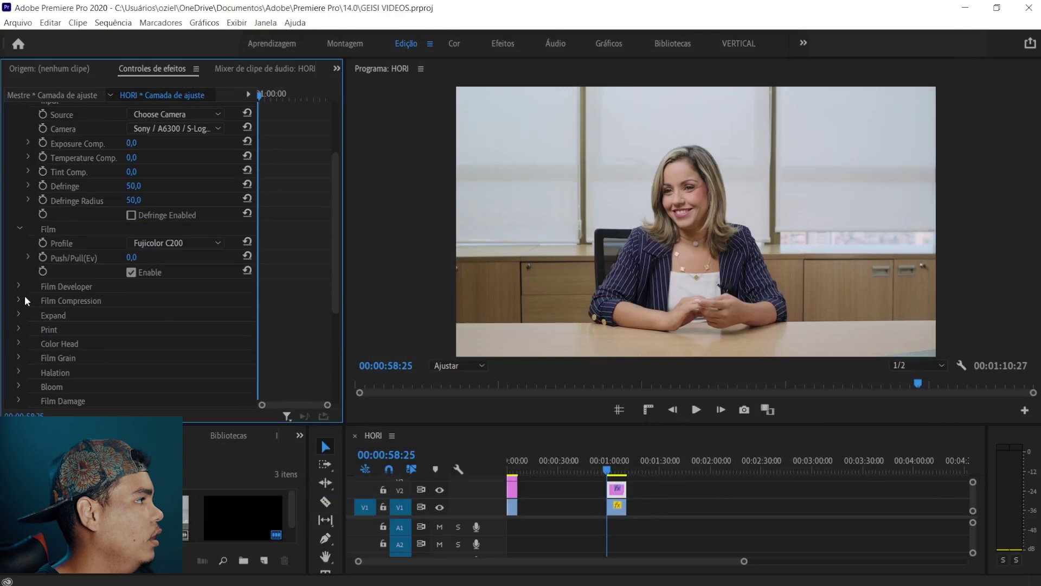
pyautogui.click(19, 301)
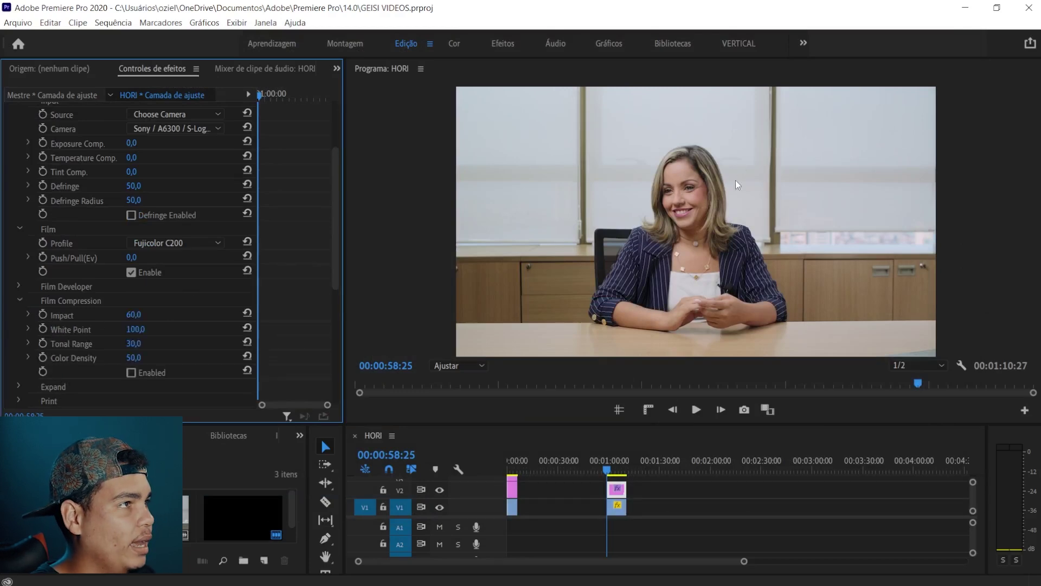
pyautogui.click(132, 372)
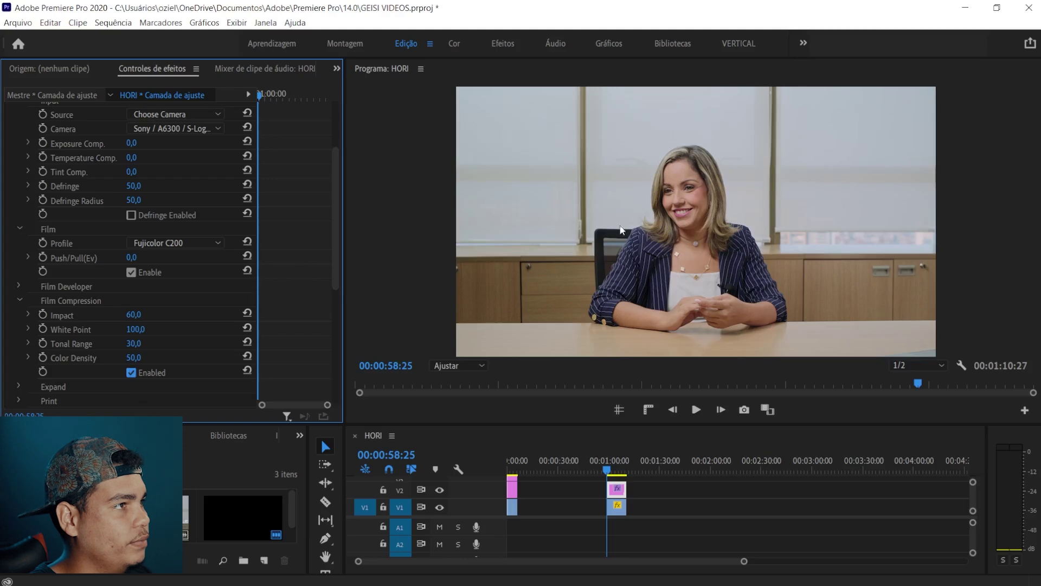
pyautogui.click(132, 372)
pyautogui.click(132, 373)
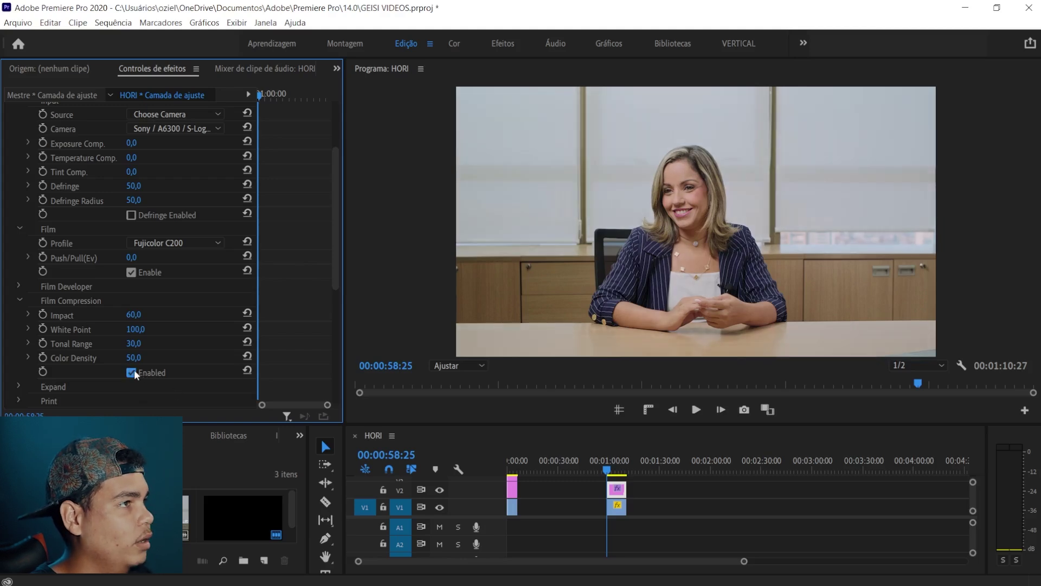
# Set the Film Compression Impact to 30 on the adjustment layer and collapse the Film Compression settings
pyautogui.click(142, 312)
pyautogui.click(136, 314)
pyautogui.write('30')
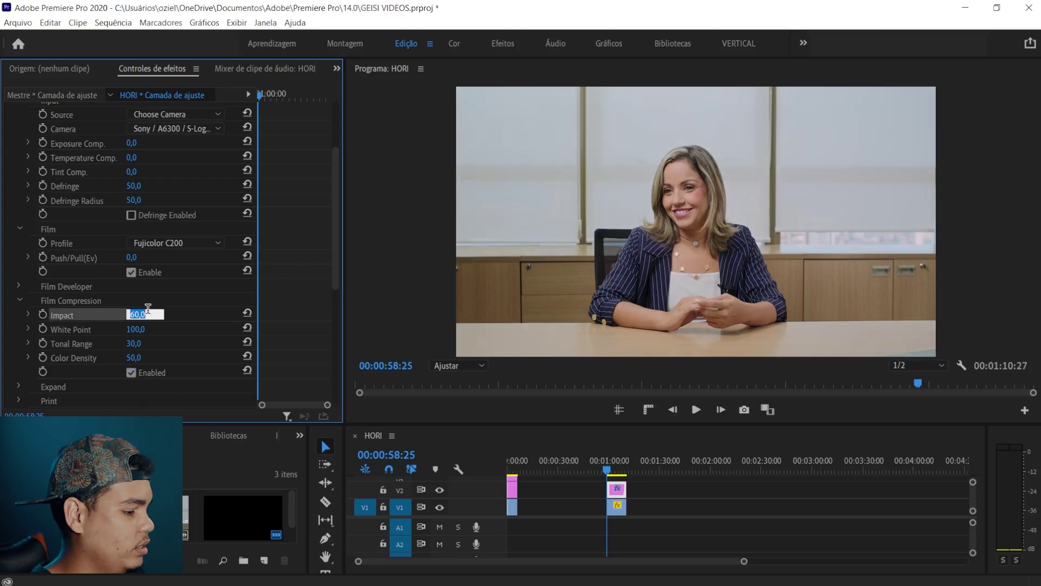
pyautogui.press('Return')
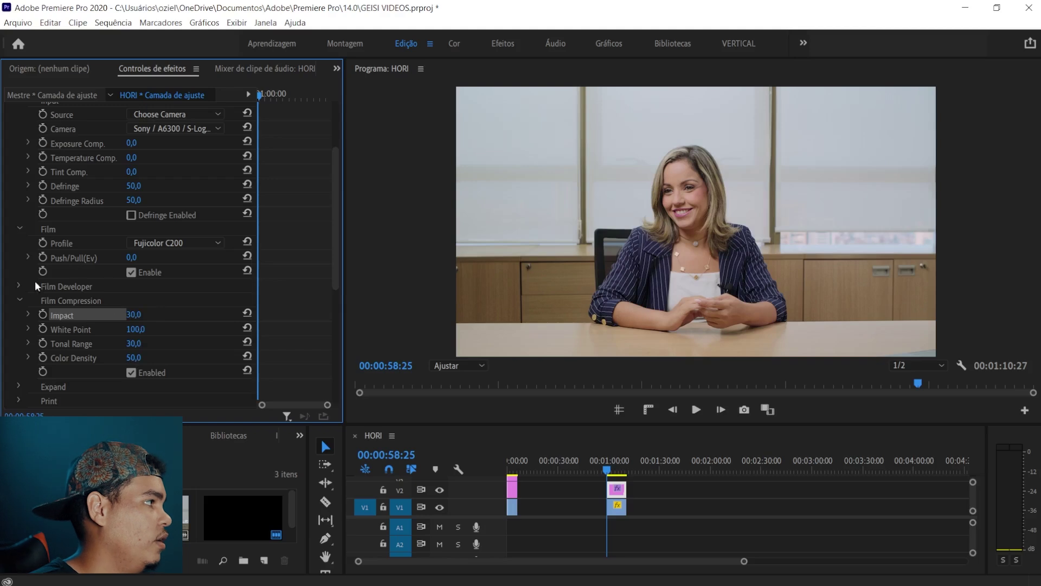
pyautogui.click(20, 301)
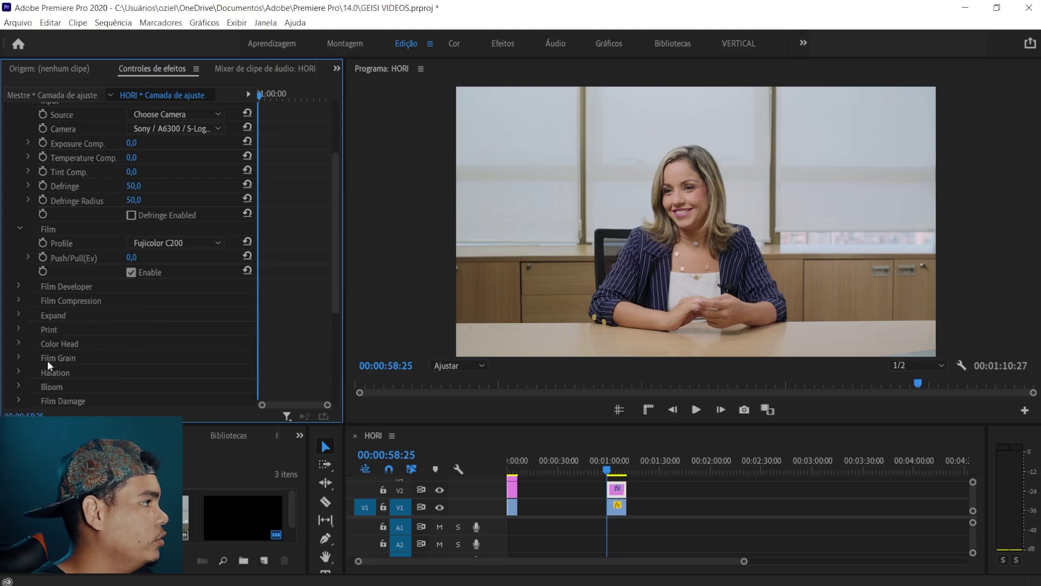
# Enable Dehancer's Halation on the adjustment layer with the 35 mm / Super 35 profile
pyautogui.scroll(-1, 21, 353)
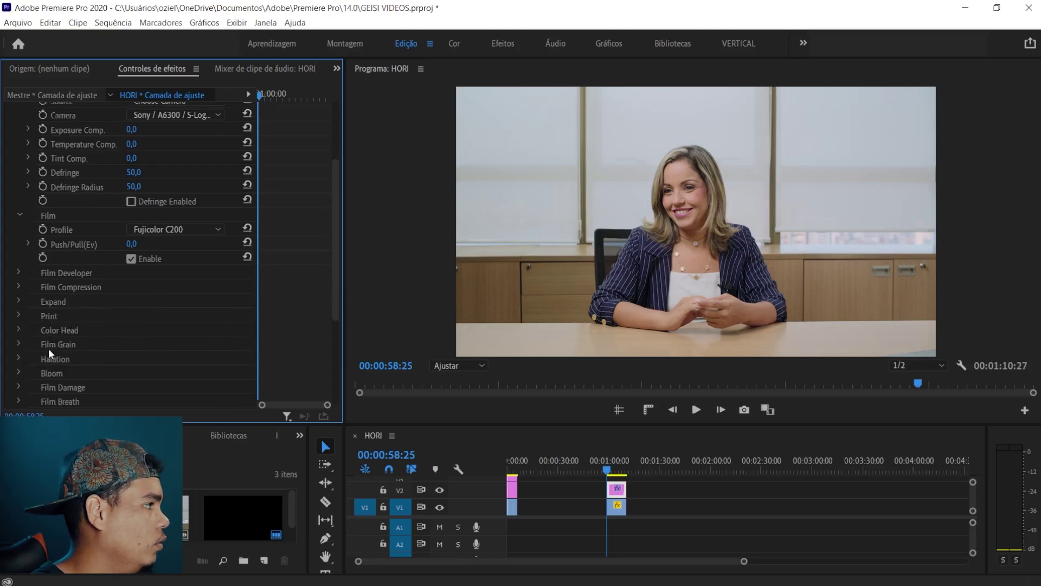
pyautogui.click(18, 358)
pyautogui.scroll(-2, 109, 342)
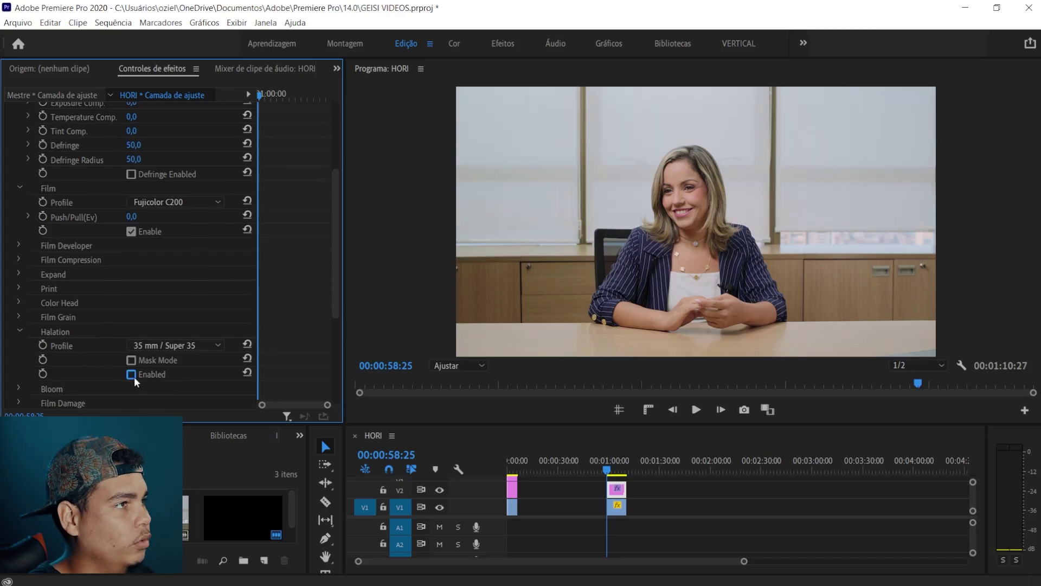
pyautogui.click(132, 375)
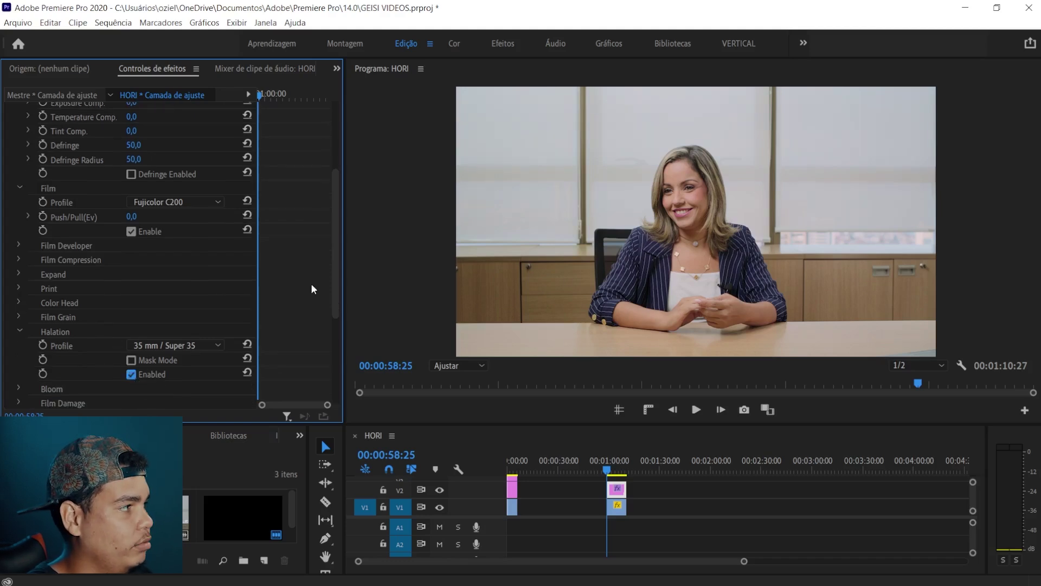
pyautogui.click(19, 331)
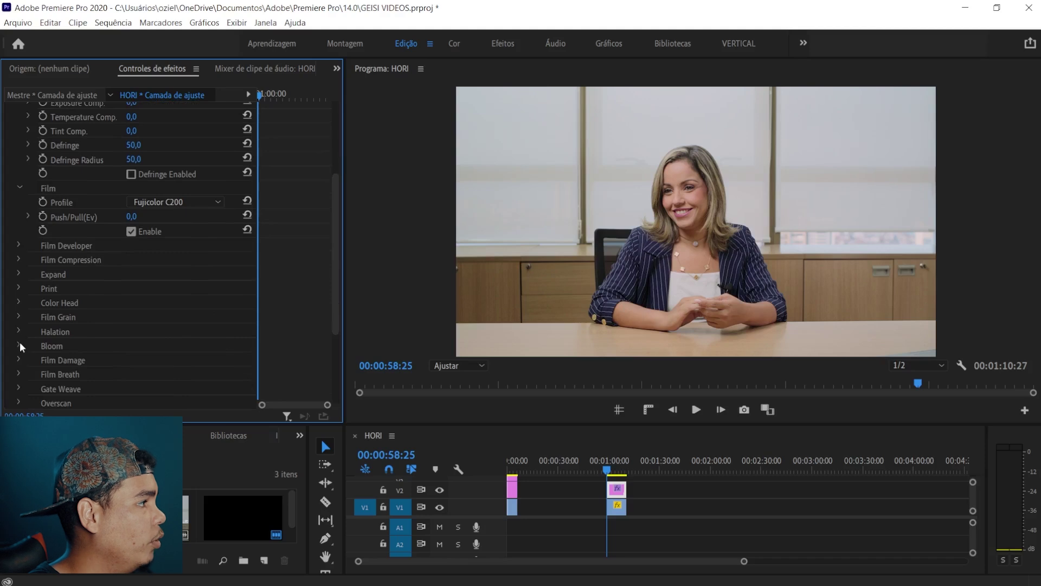
# Try Dehancer's Bloom with the 35 mm / Super 35 profile on the adjustment layer and undo it
pyautogui.click(20, 345)
pyautogui.click(135, 387)
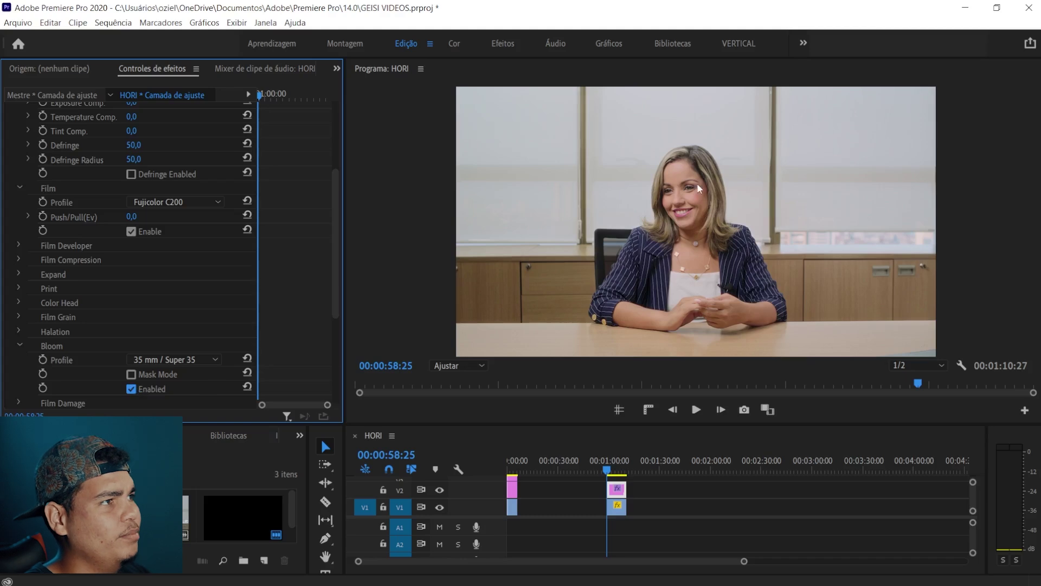
pyautogui.hotkey('ctrl', 'z')
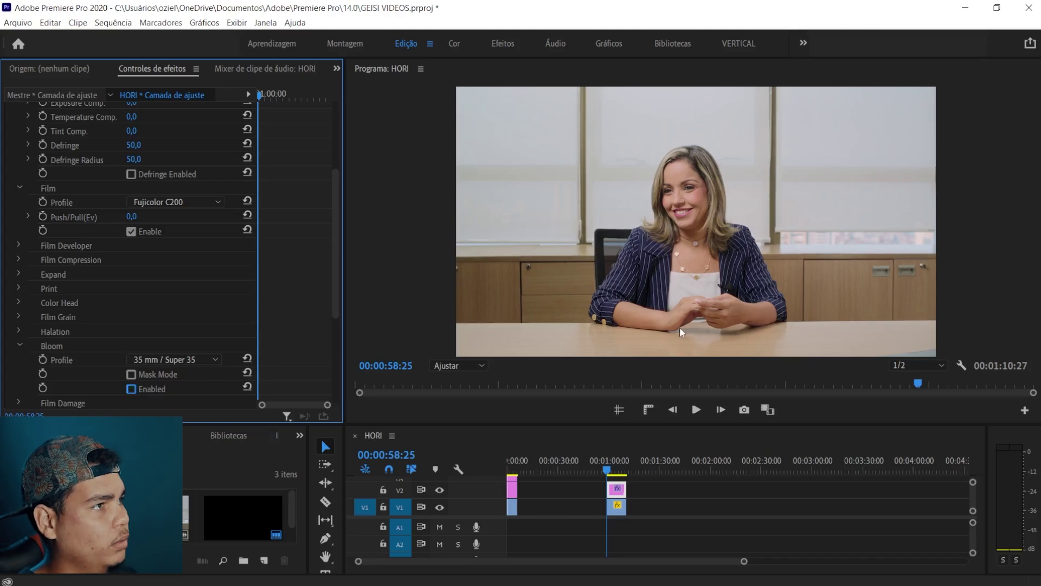
# Play the graded interview clip from just before its start for a few seconds and save the project
pyautogui.click(604, 459)
pyautogui.press('space')
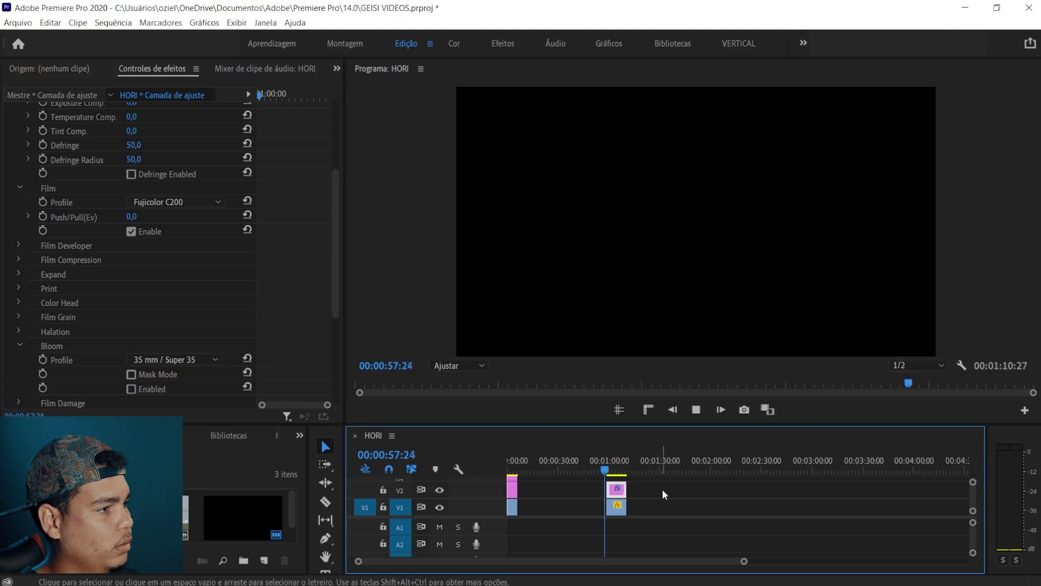
pyautogui.keyDown('alt'); pyautogui.scroll(2, 659, 485); pyautogui.keyUp('alt')
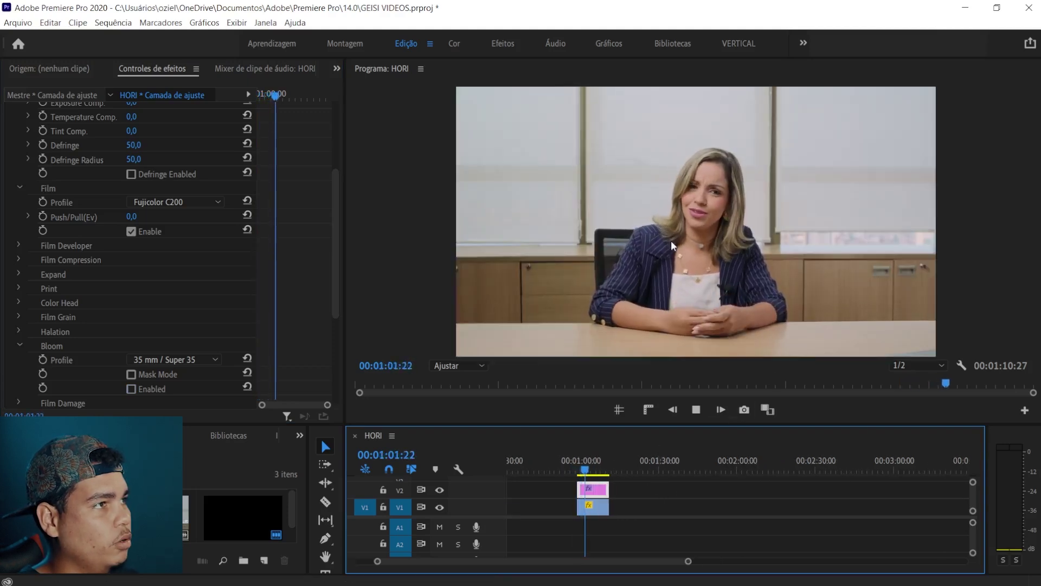
pyautogui.press('space')
pyautogui.hotkey('ctrl', 's')
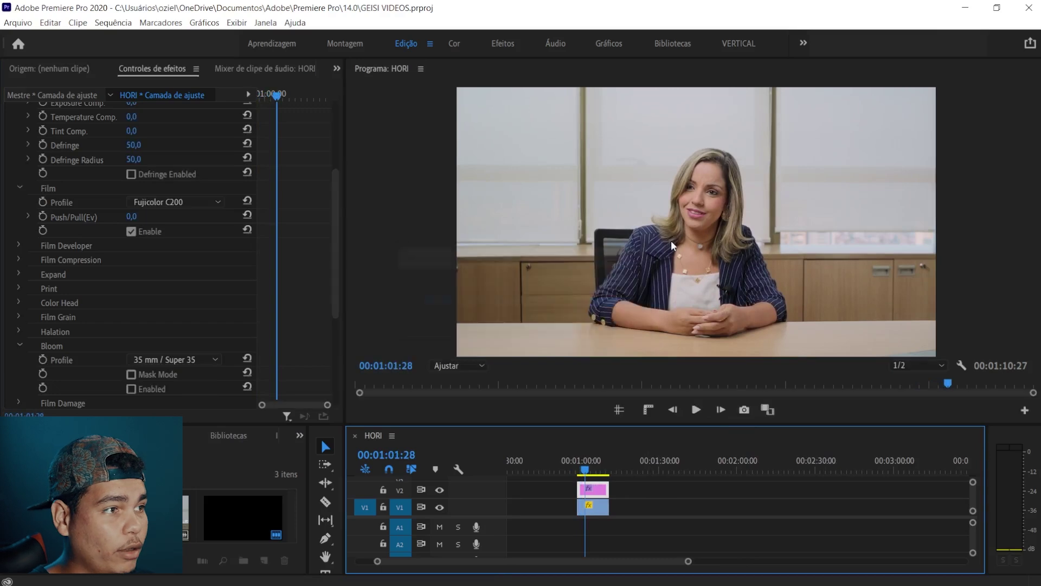
# Check the playback resolution options, play the graded interview clip again from about 00:01:00, and return to its first frame
pyautogui.click(909, 368)
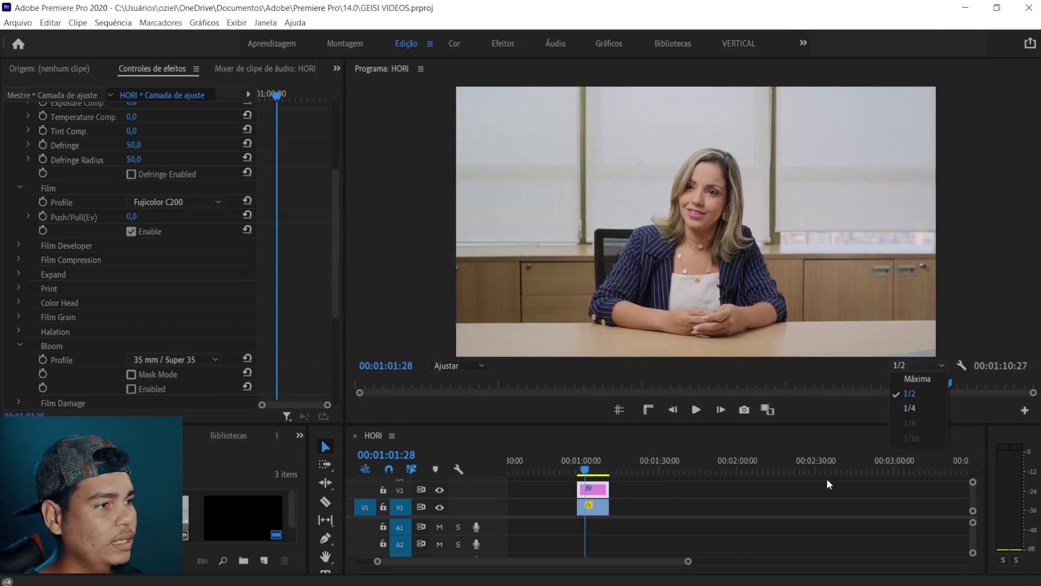
pyautogui.moveTo(573, 472); pyautogui.dragTo(582, 473)
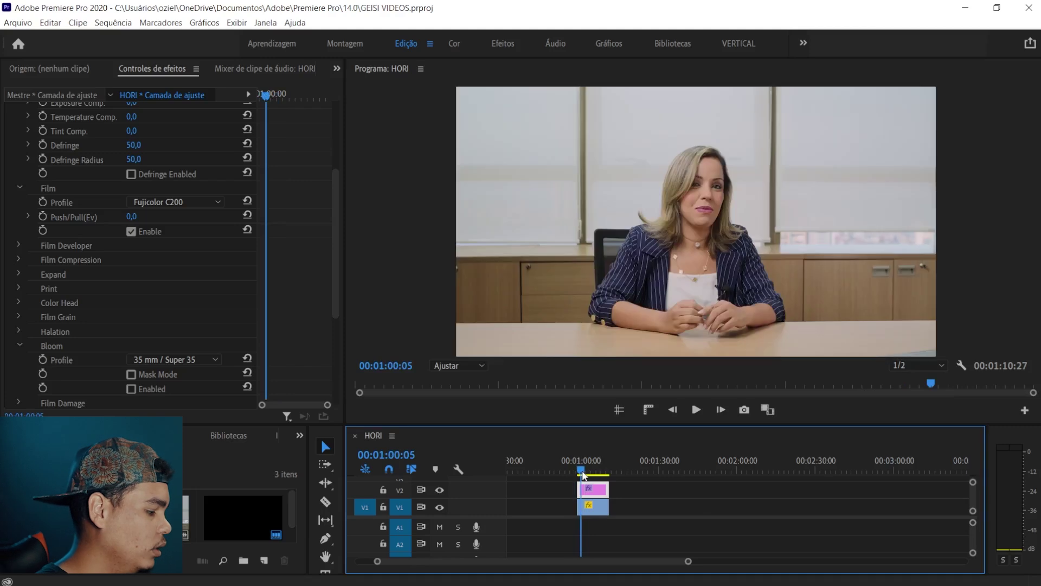
pyautogui.press('Return')
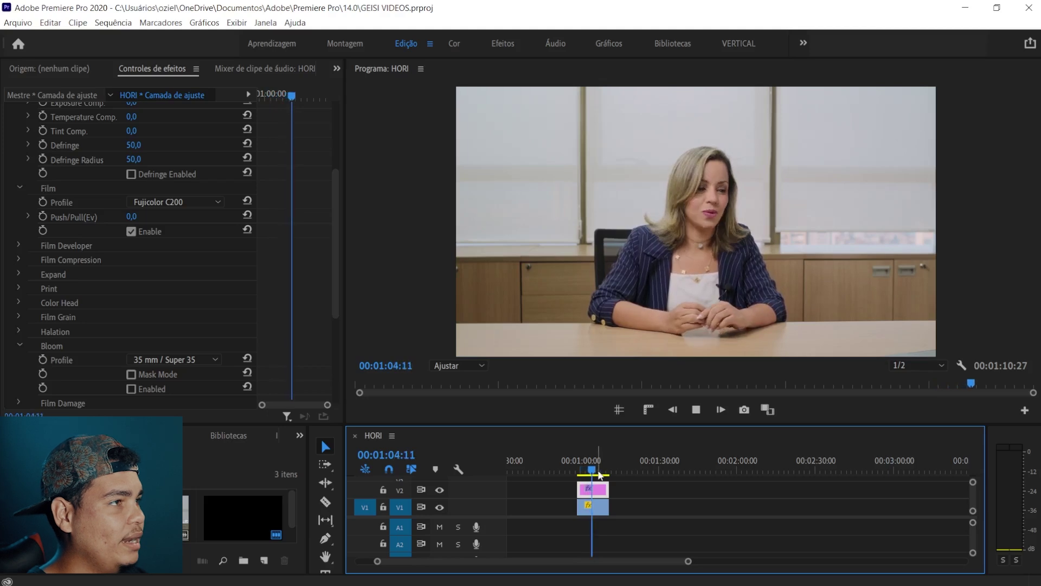
pyautogui.press('space')
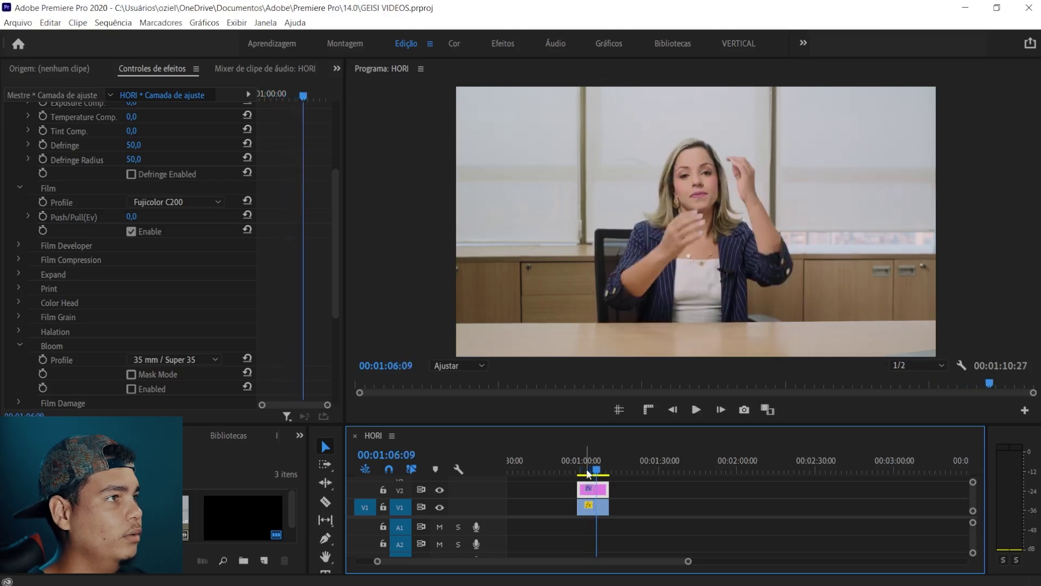
pyautogui.click(583, 470)
pyautogui.moveTo(583, 469); pyautogui.dragTo(580, 470)
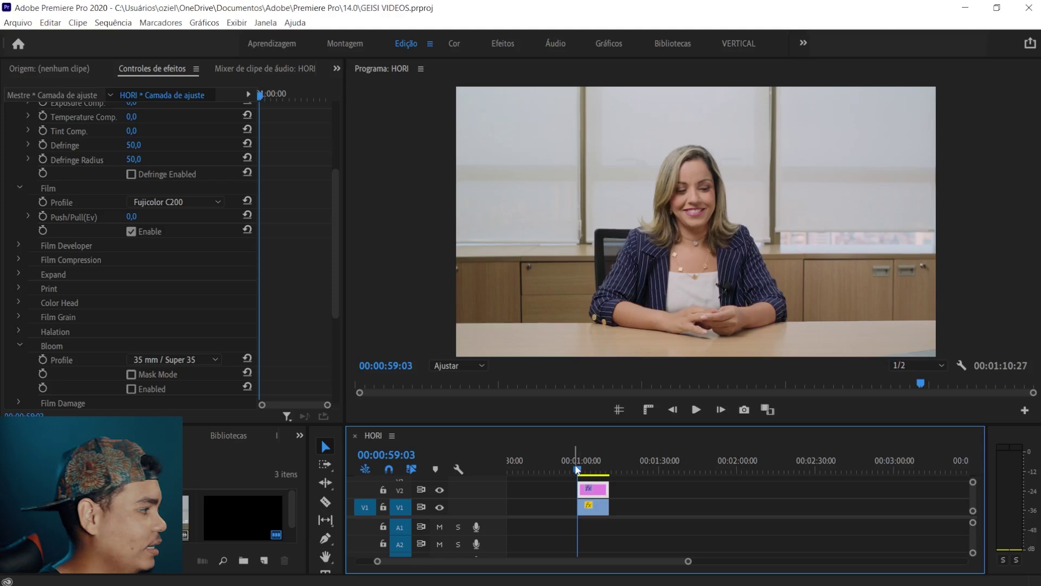
pyautogui.moveTo(576, 466); pyautogui.dragTo(571, 470)
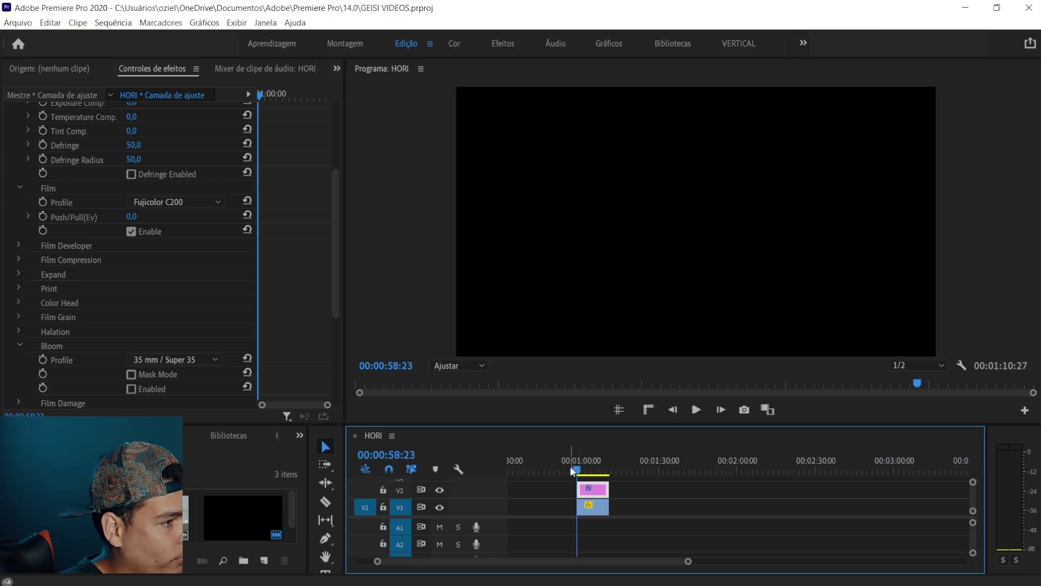
pyautogui.press('Right')
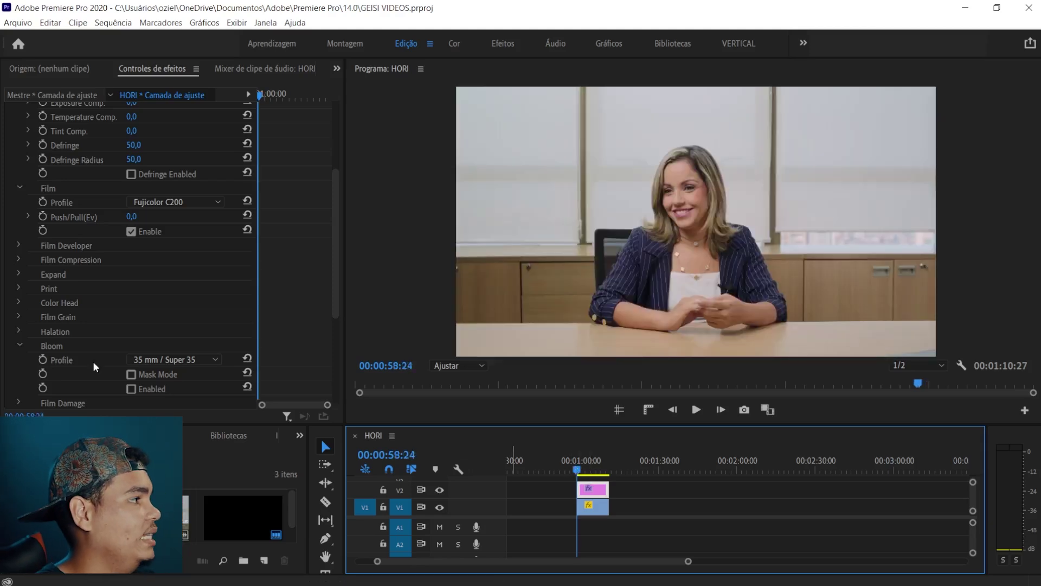
# Switch the Dehancer film profile to Adox Color Implosion 100 and step through the Agfa profiles to Agfa Scala 200x
pyautogui.scroll(3, 89, 330)
pyautogui.click(190, 254)
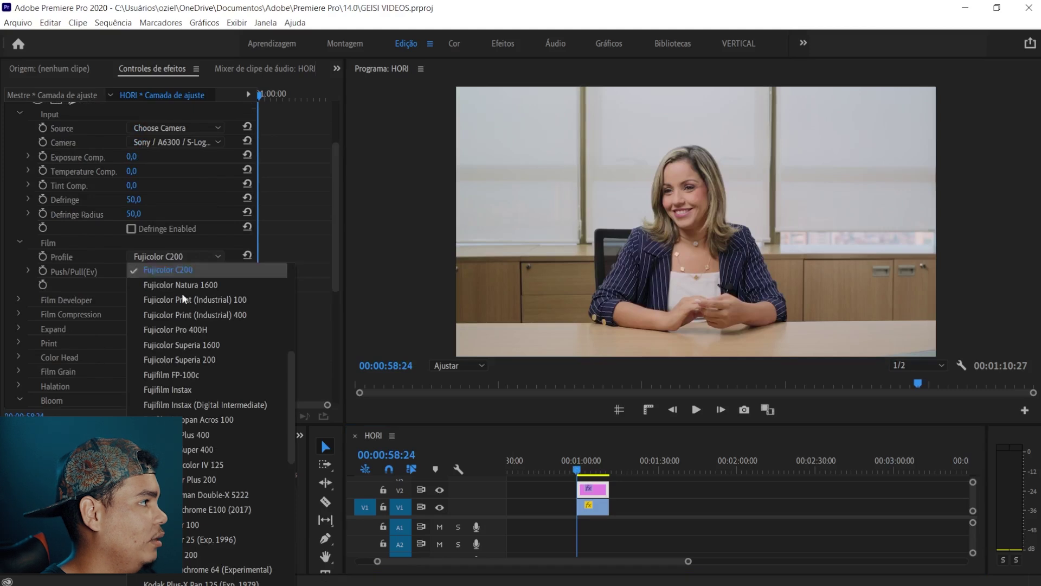
pyautogui.scroll(6, 181, 303)
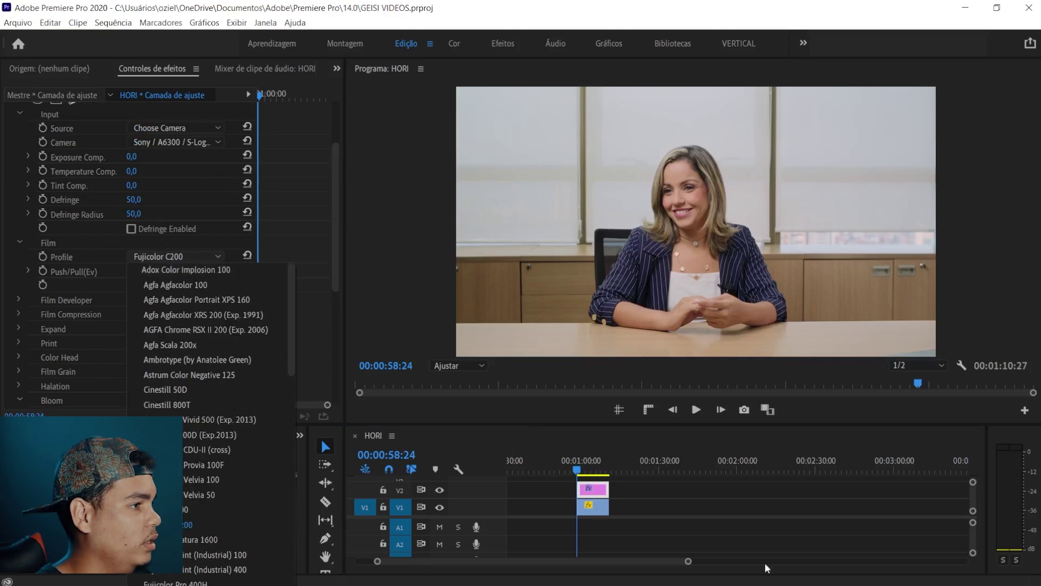
pyautogui.click(215, 271)
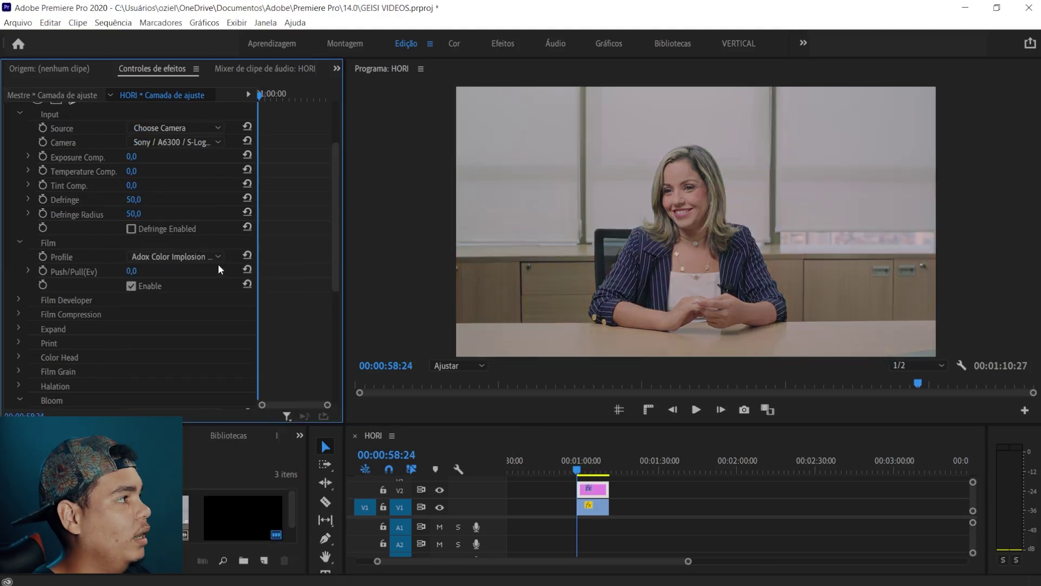
pyautogui.scroll(-1, 217, 259)
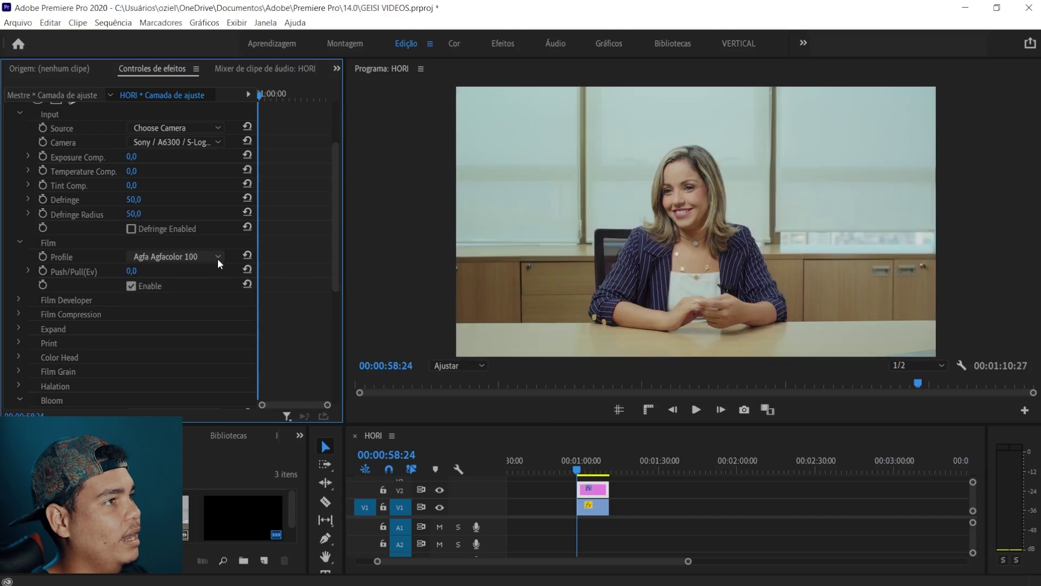
pyautogui.scroll(-2, 216, 258)
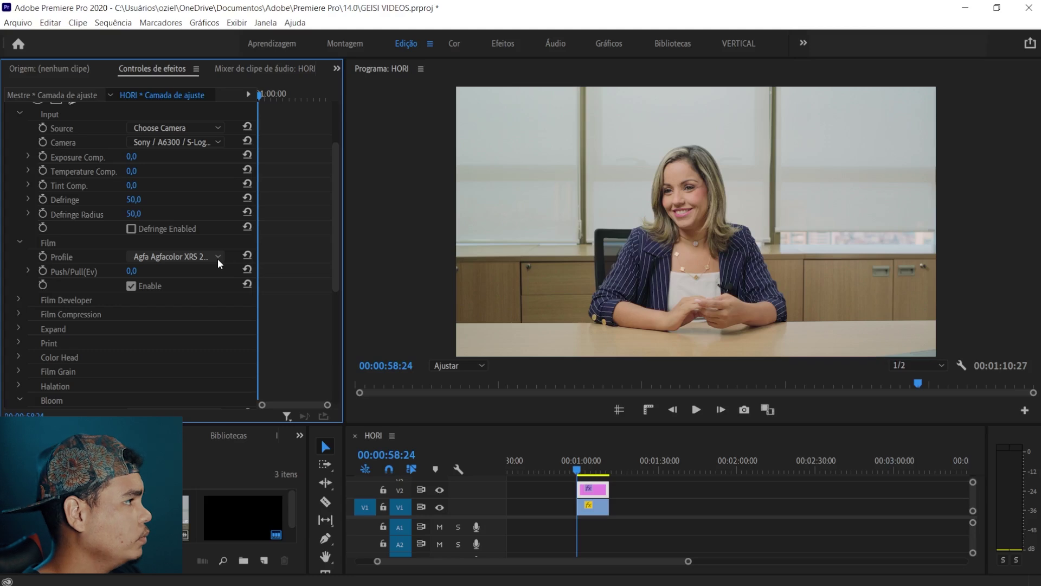
pyautogui.scroll(-1, 217, 258)
pyautogui.scroll(-1, 217, 258)
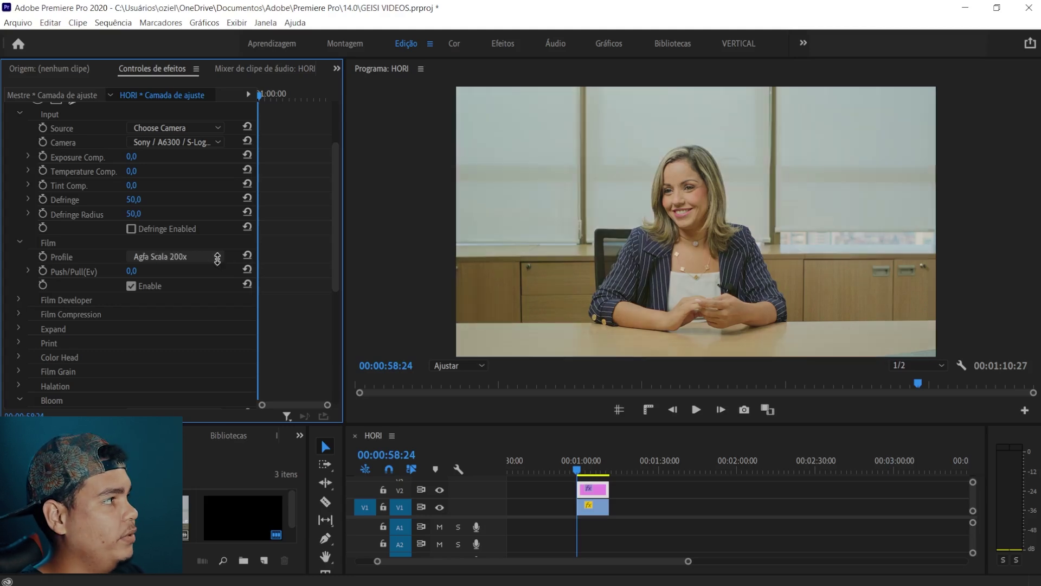
# Cycle the adjustment layer's film profile through the available film stocks and settle on Fujicolor C200
pyautogui.scroll(-1, 217, 258)
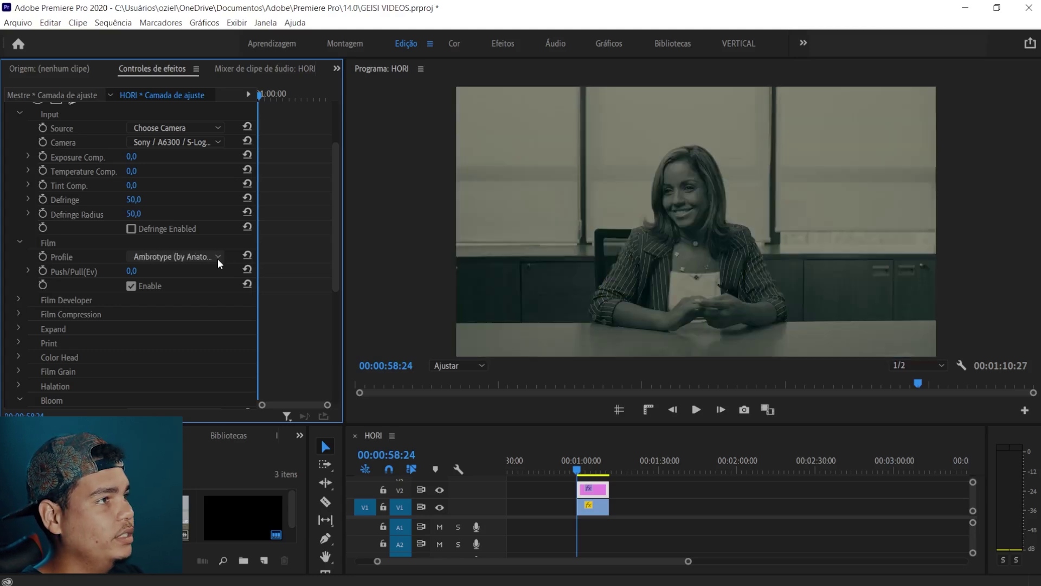
pyautogui.scroll(-1, 217, 258)
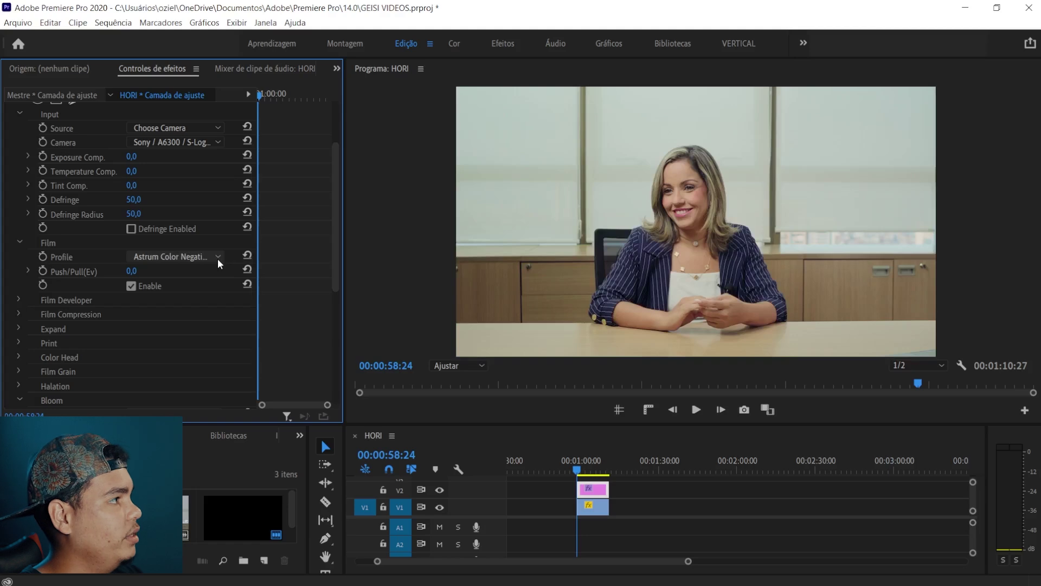
pyautogui.scroll(-1, 218, 260)
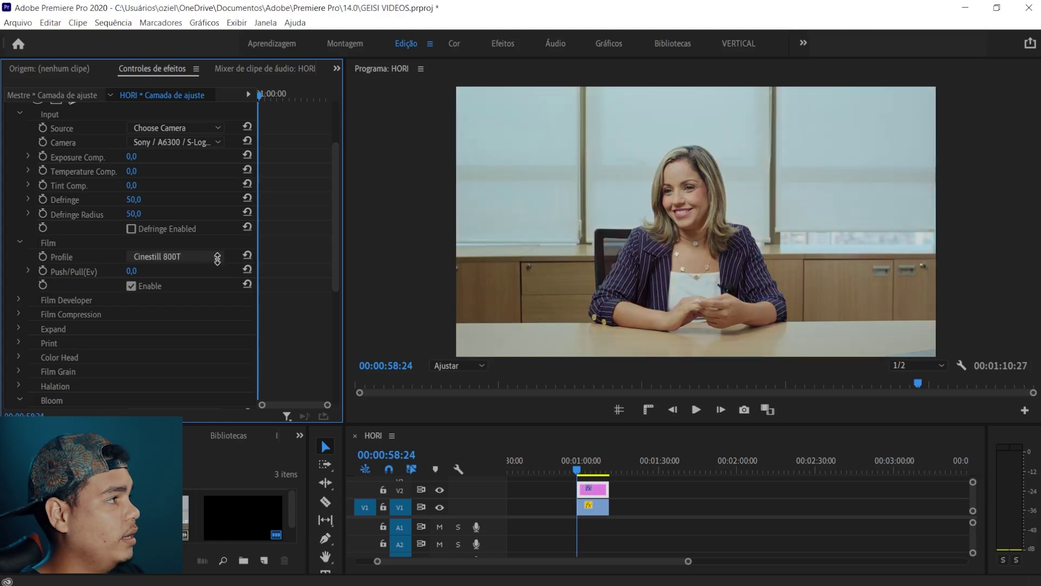
pyautogui.scroll(-1, 218, 259)
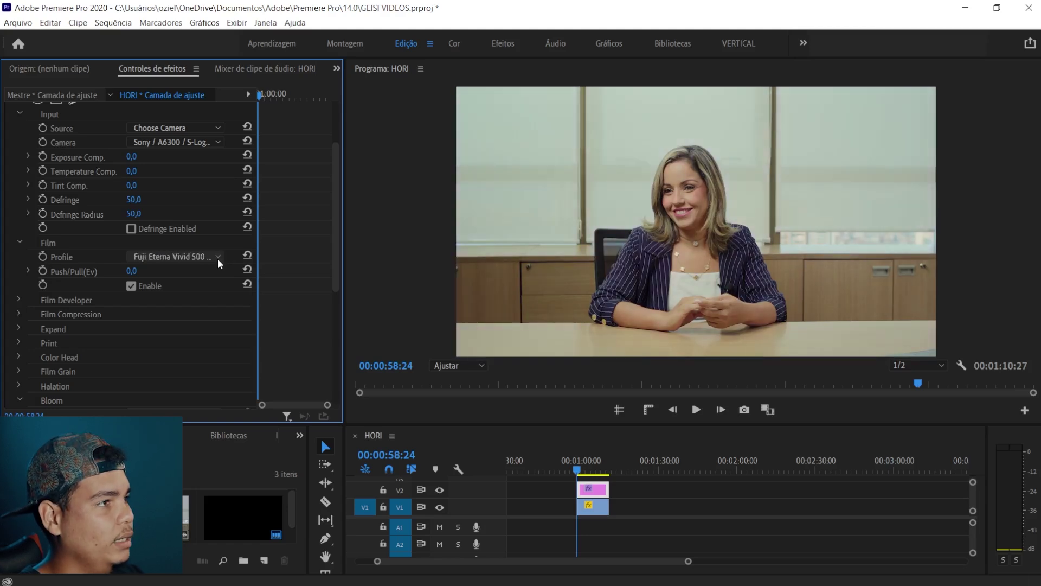
pyautogui.scroll(-1, 218, 260)
pyautogui.scroll(-2, 218, 260)
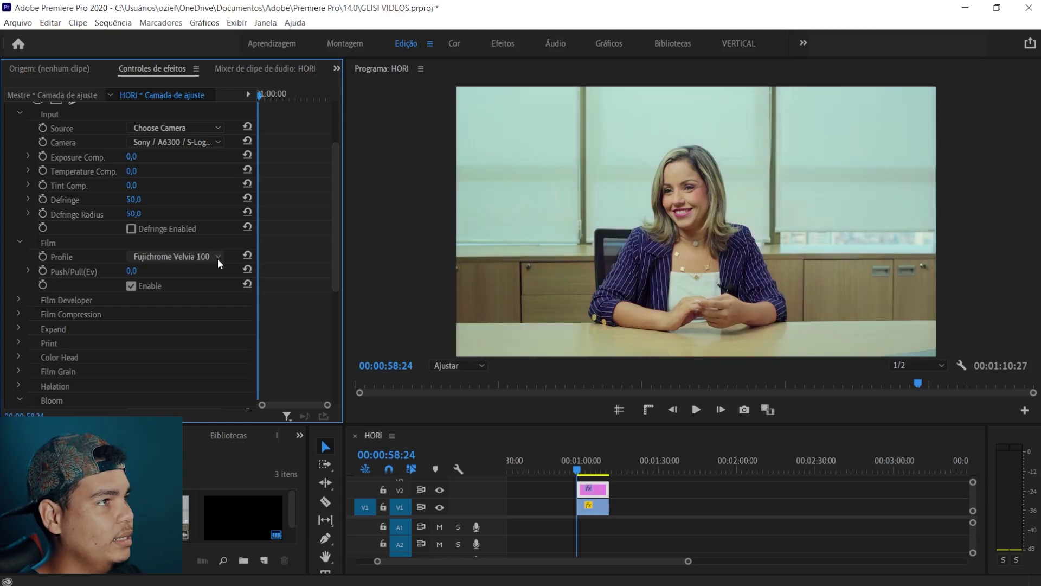
pyautogui.scroll(-2, 217, 258)
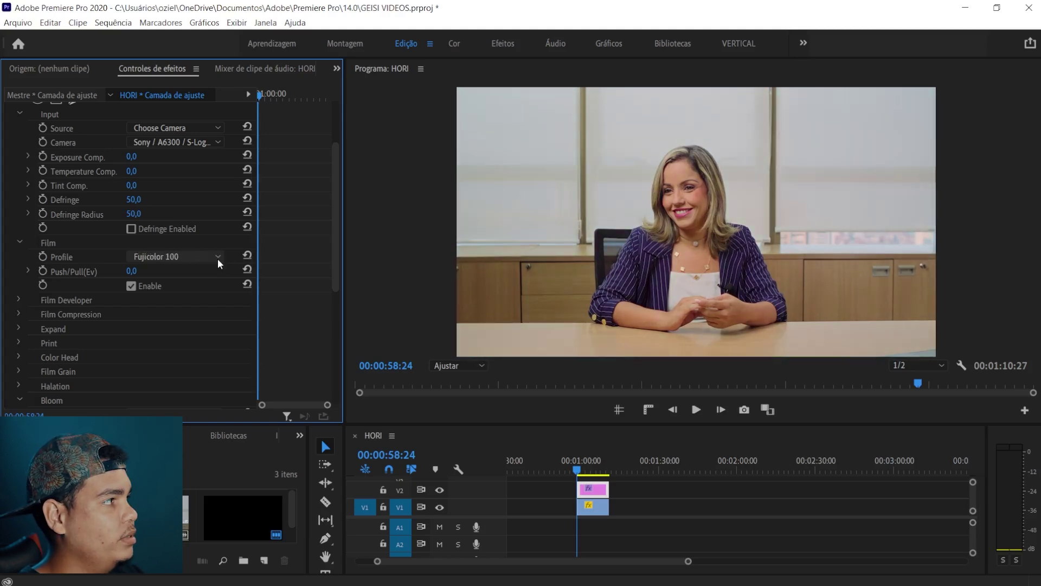
# Enlarge the timeline area upward so that video tracks V1 to V4 and the audio tracks are shown together
pyautogui.moveTo(679, 426); pyautogui.dragTo(641, 442)
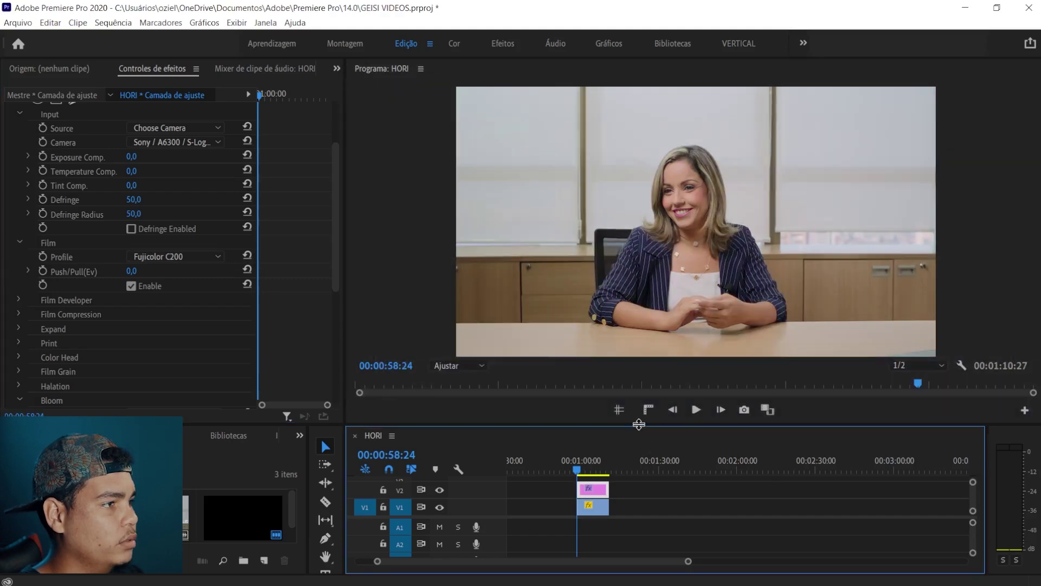
pyautogui.moveTo(634, 400); pyautogui.dragTo(634, 335)
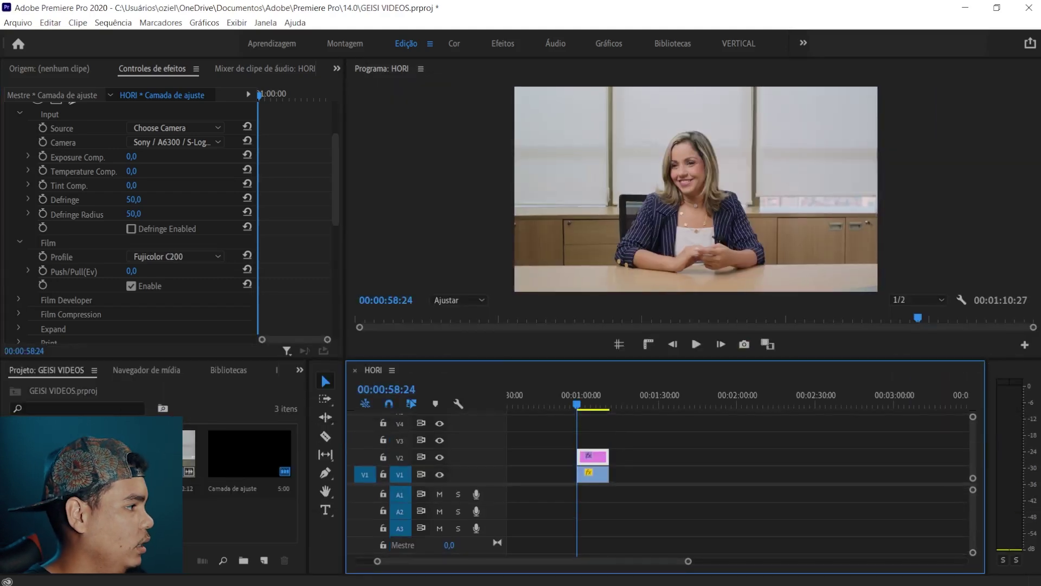
# Switch to File Explorer and import C9648.MP4 from the BELZ EVENTO footage on drive D into the project
pyautogui.moveTo(350, 576)
pyautogui.click(314, 579)
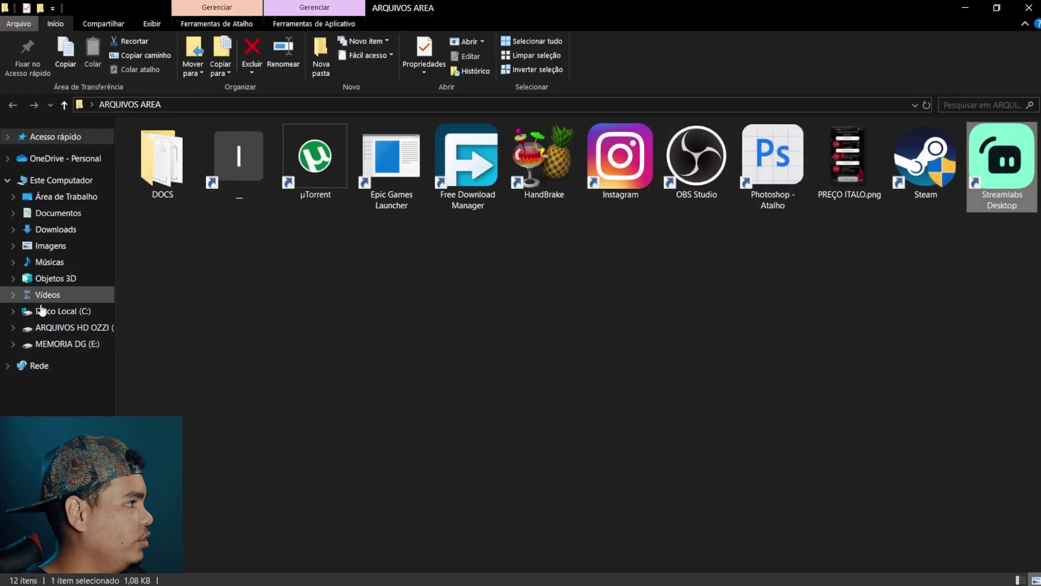
pyautogui.click(77, 329)
pyautogui.doubleClick(260, 195)
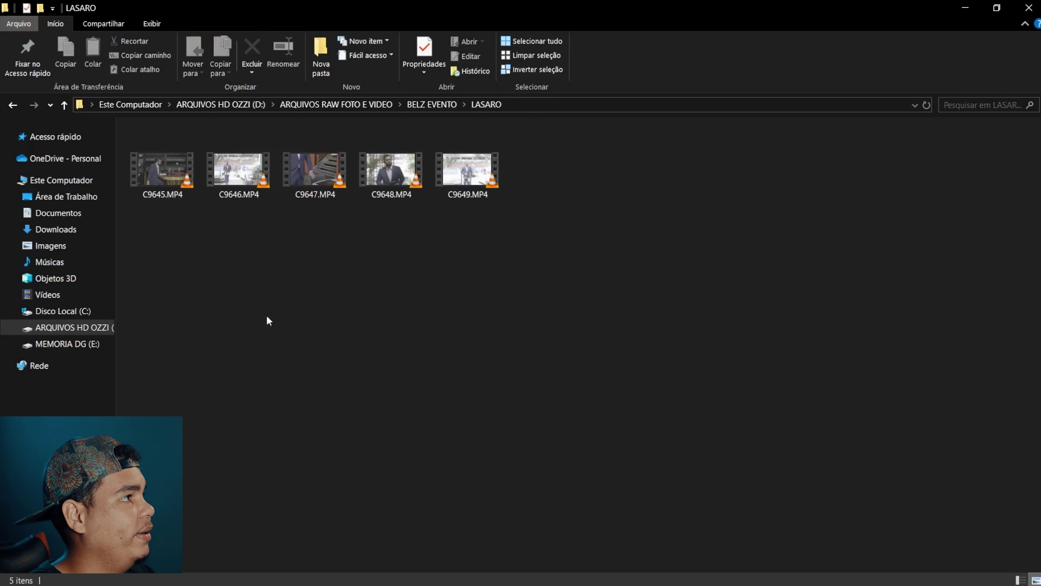
pyautogui.click(391, 169)
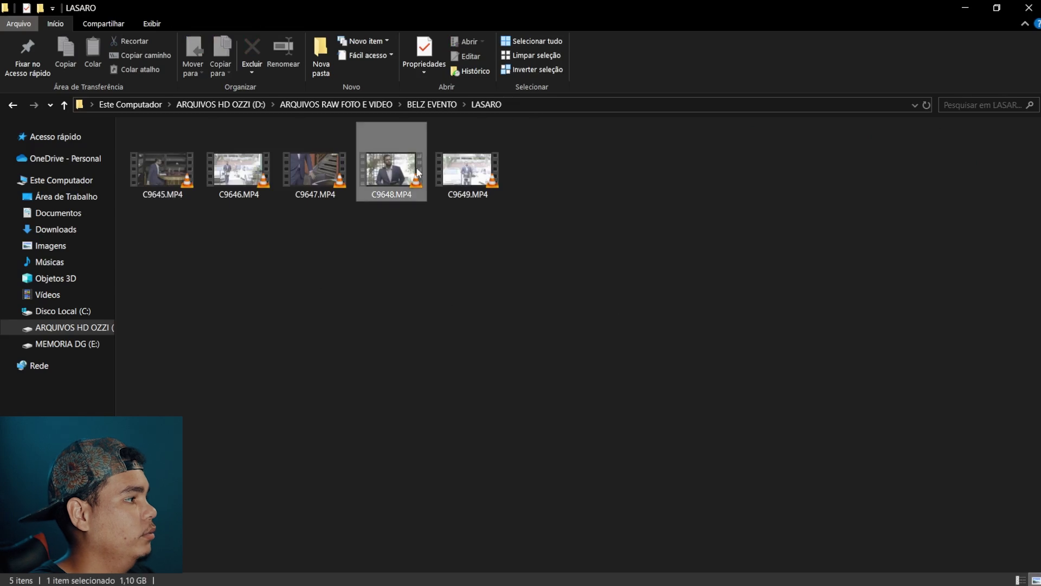
pyautogui.press('Left')
pyautogui.press('Right')
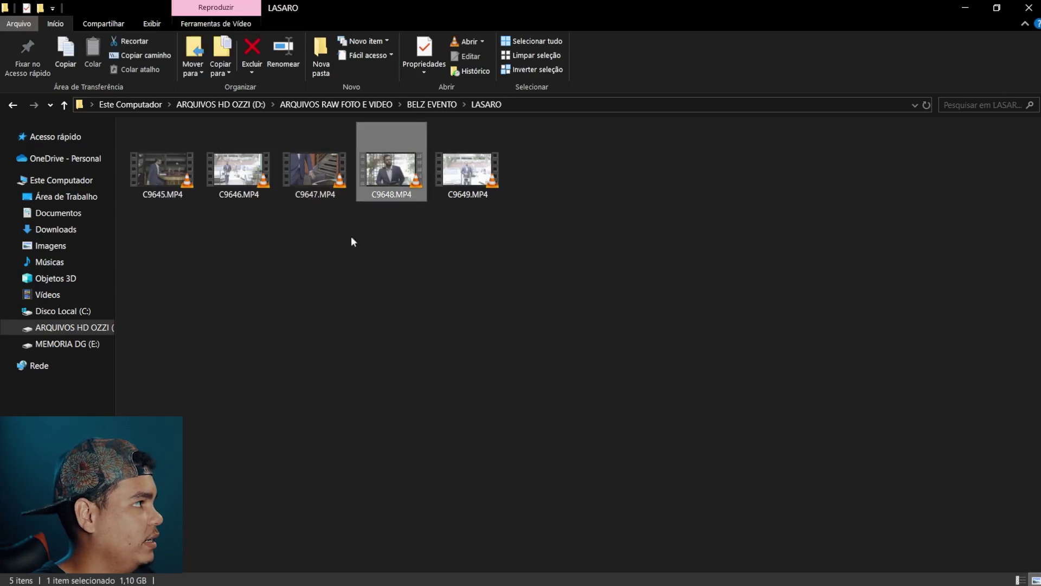
pyautogui.click(175, 173)
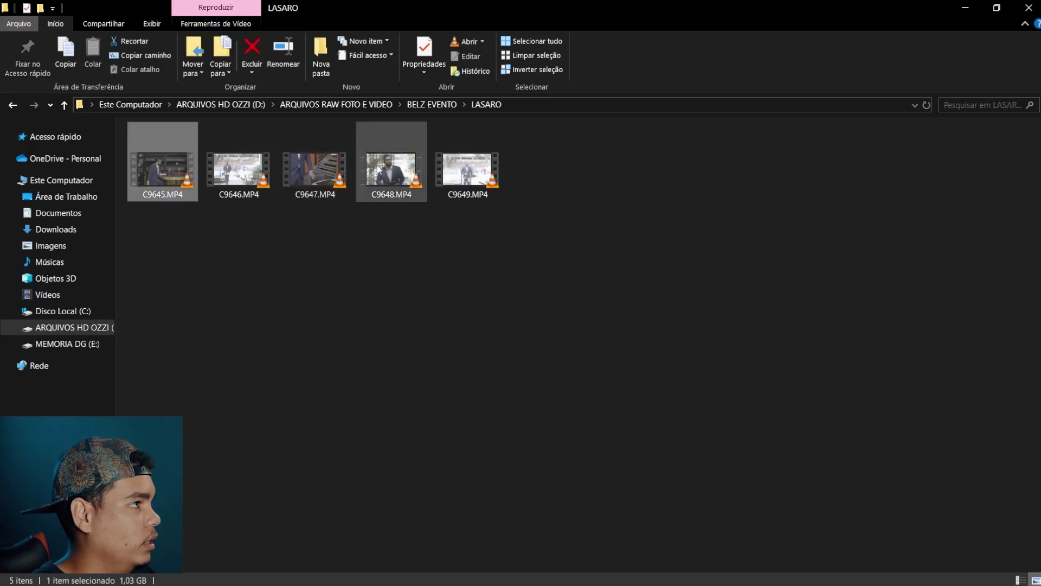
pyautogui.moveTo(390, 169); pyautogui.dragTo(190, 520)
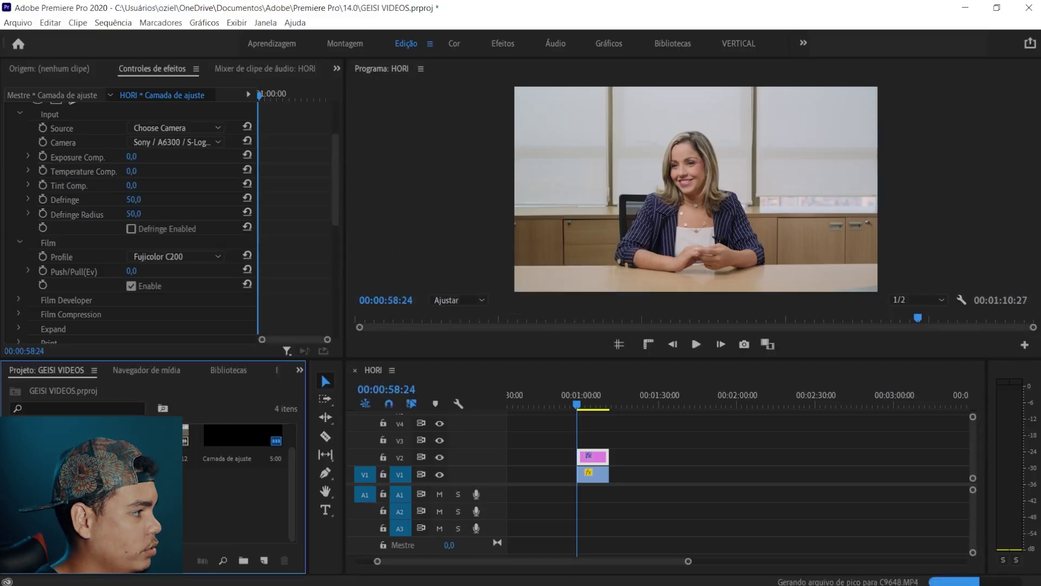
# Place the C9648.MP4 clip in the HORI sequence on V1 and A1, after the existing clips
pyautogui.moveTo(135, 439); pyautogui.dragTo(621, 493)
pyautogui.press('-')
pyautogui.press('-')
pyautogui.press('-')
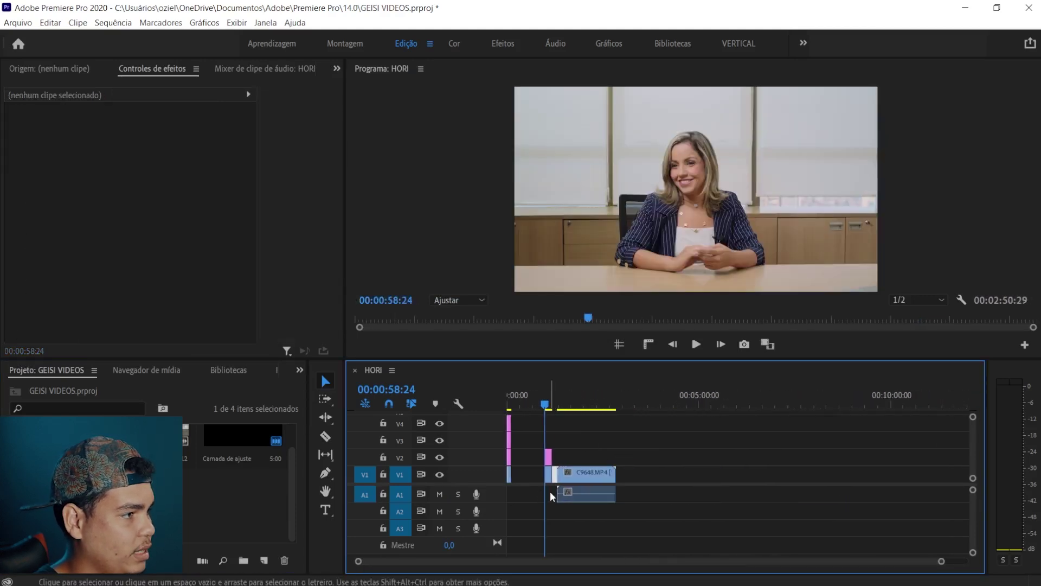
# Delete the old video clips on V1 ahead of C9648.MP4 and close the empty gap they leave
pyautogui.moveTo(549, 491); pyautogui.dragTo(510, 471)
pyautogui.press('Delete')
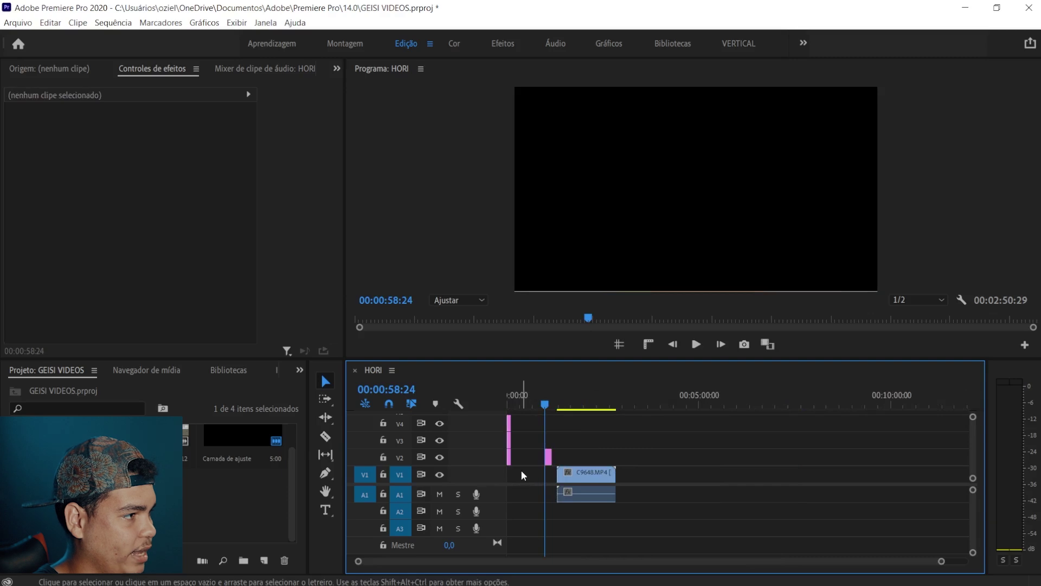
pyautogui.click(519, 479)
pyautogui.press('Delete')
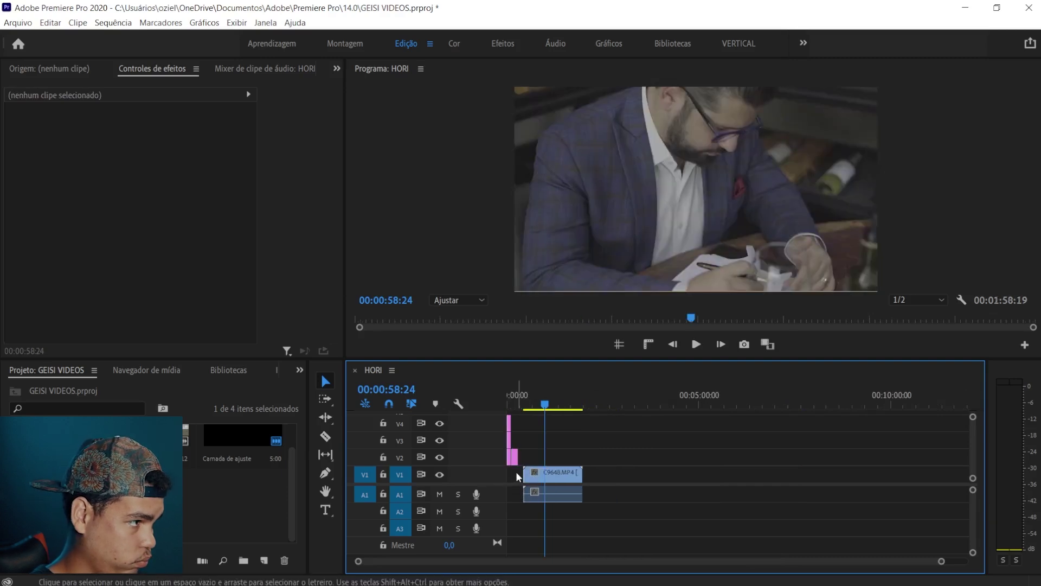
# Move the C9648.MP4 clip to the start of the sequence, beneath the adjustment layers
pyautogui.moveTo(546, 481); pyautogui.dragTo(530, 477)
pyautogui.press('Home')
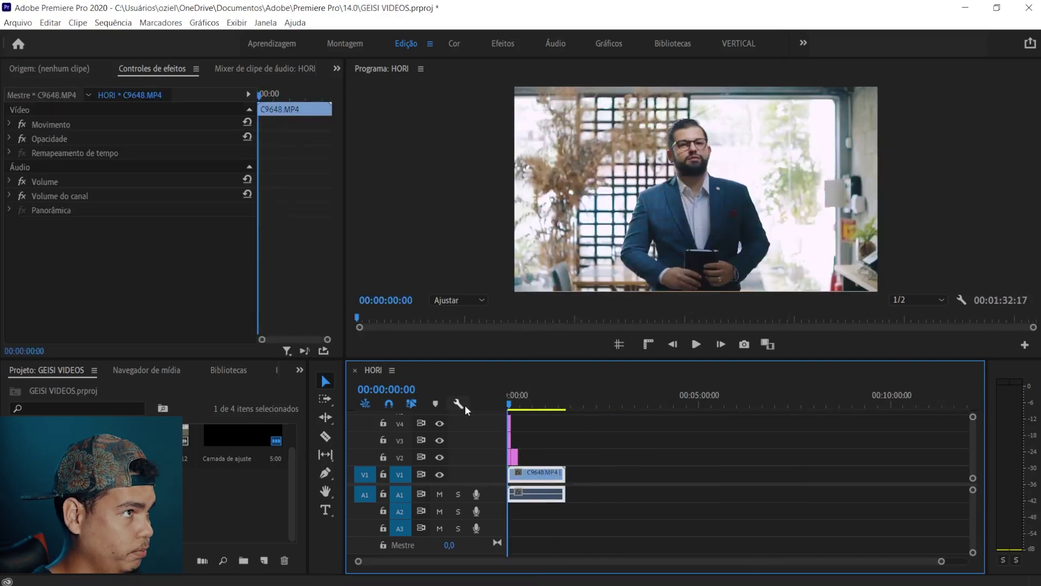
pyautogui.scroll(8, 542, 467)
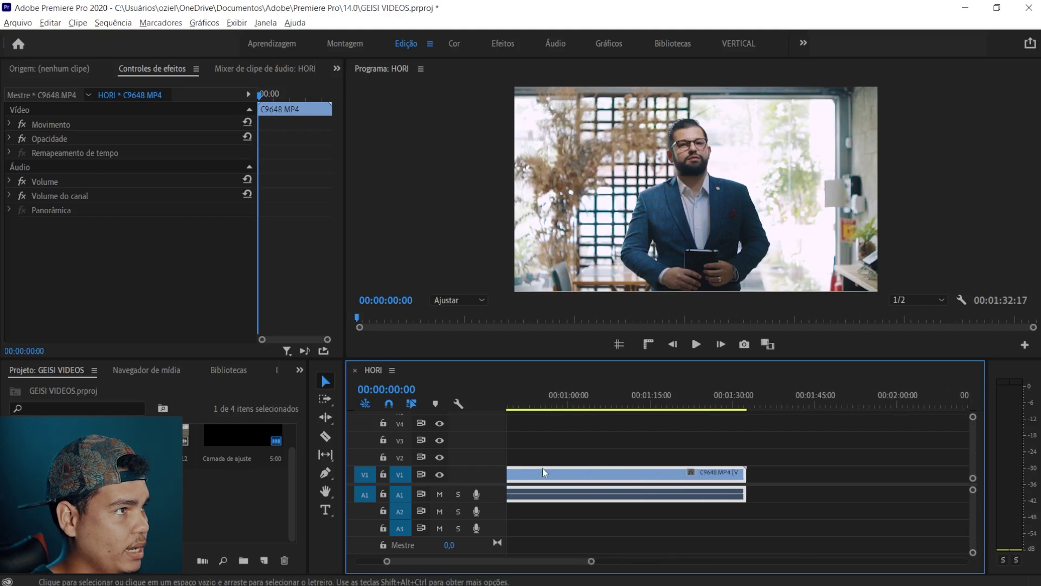
# Preview the opening of the sequence and delete only the audio part of C9648.MP4 on A1
pyautogui.press('space')
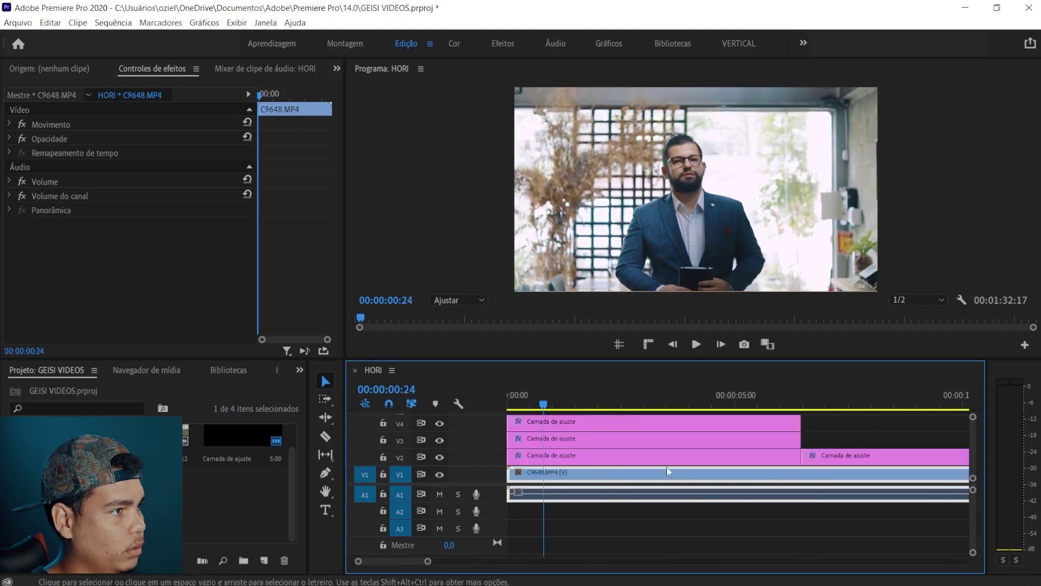
pyautogui.keyDown('alt'); pyautogui.click(668, 492); pyautogui.keyUp('alt')
pyautogui.press('Delete')
# Cut C9648.MP4 at 00:00:03:29, delete the part before the cut and move the remainder to the sequence start
pyautogui.press('space')
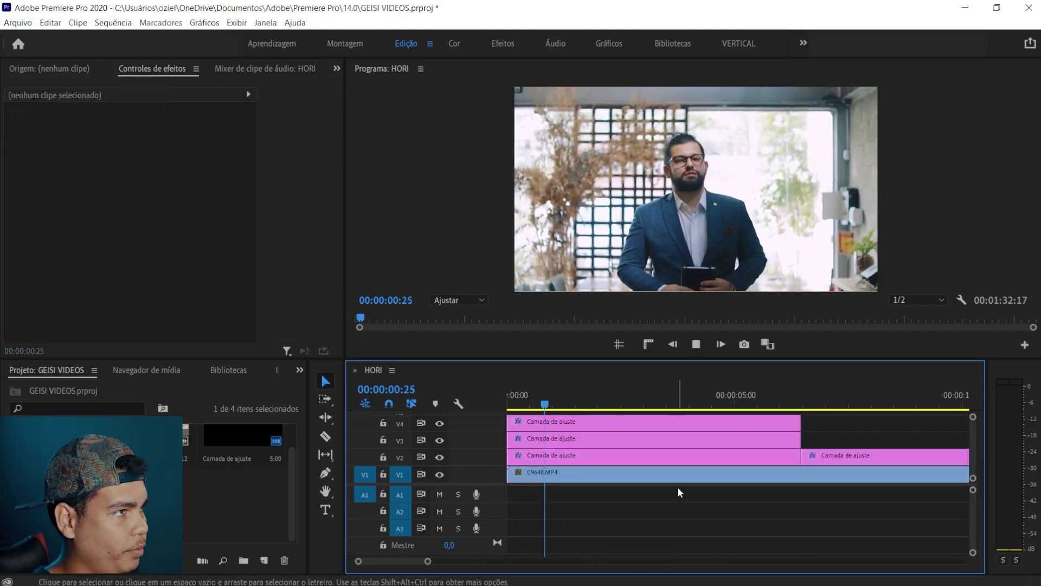
pyautogui.scroll(-1, 649, 473)
pyautogui.scroll(-2, 649, 469)
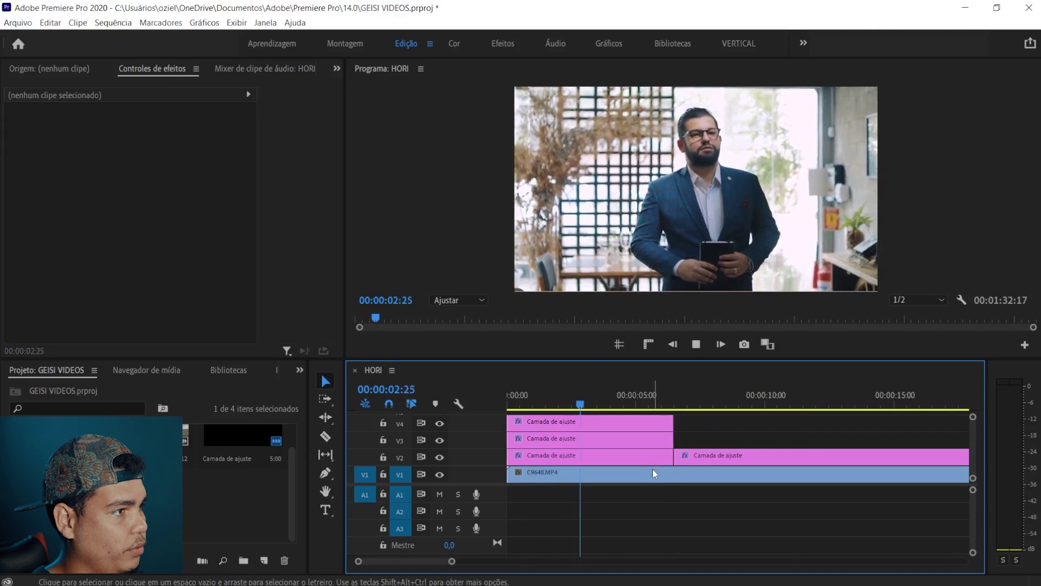
pyautogui.click(653, 472)
pyautogui.press('space')
pyautogui.press('c')
pyautogui.click(609, 474)
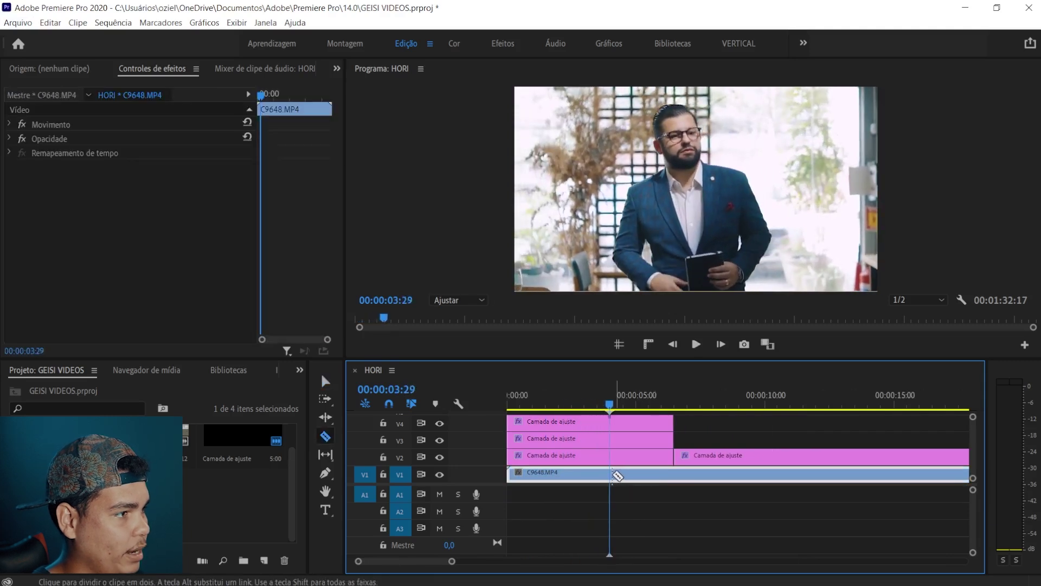
pyautogui.press('v')
pyautogui.press('Delete')
pyautogui.moveTo(640, 474); pyautogui.dragTo(537, 474)
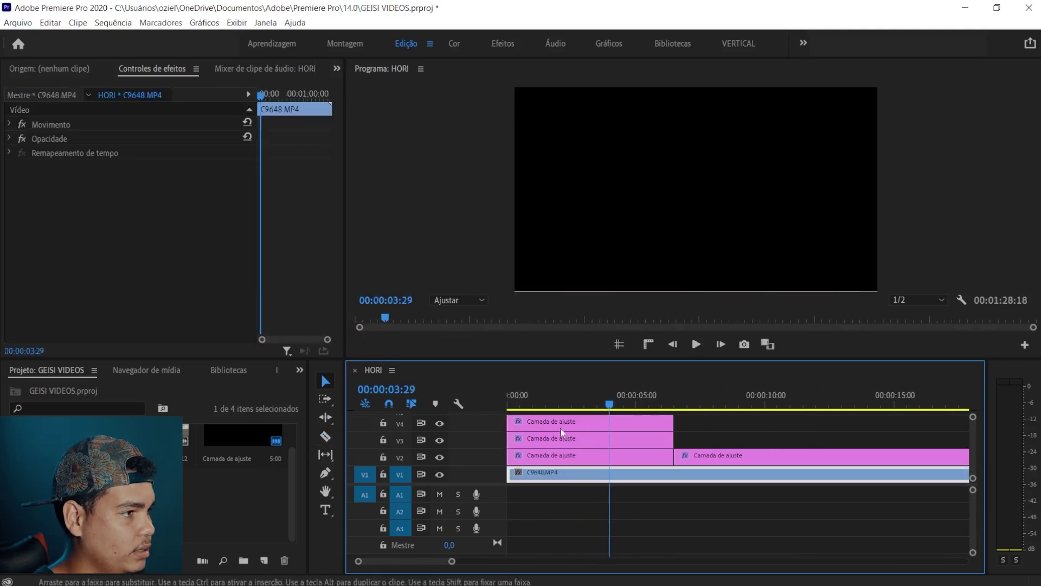
# Scrub through C9648.MP4 looking for a shot of the man writing and place the playhead at 00:00:40:26
pyautogui.click(558, 401)
pyautogui.moveTo(525, 400); pyautogui.dragTo(712, 422)
pyautogui.press('-')
pyautogui.press('-')
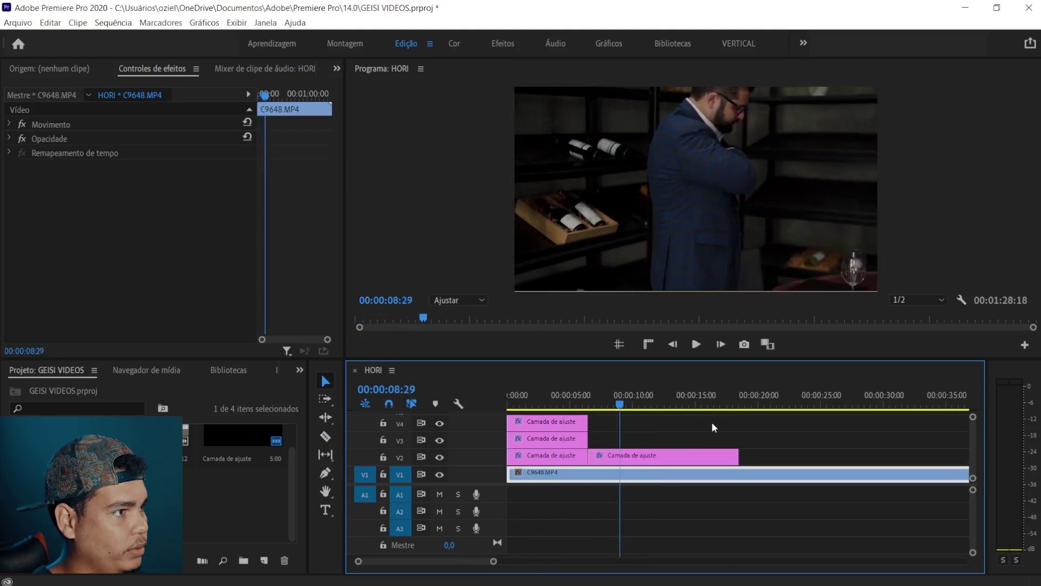
pyautogui.moveTo(650, 407); pyautogui.dragTo(745, 412)
pyautogui.press('-')
pyautogui.press('-')
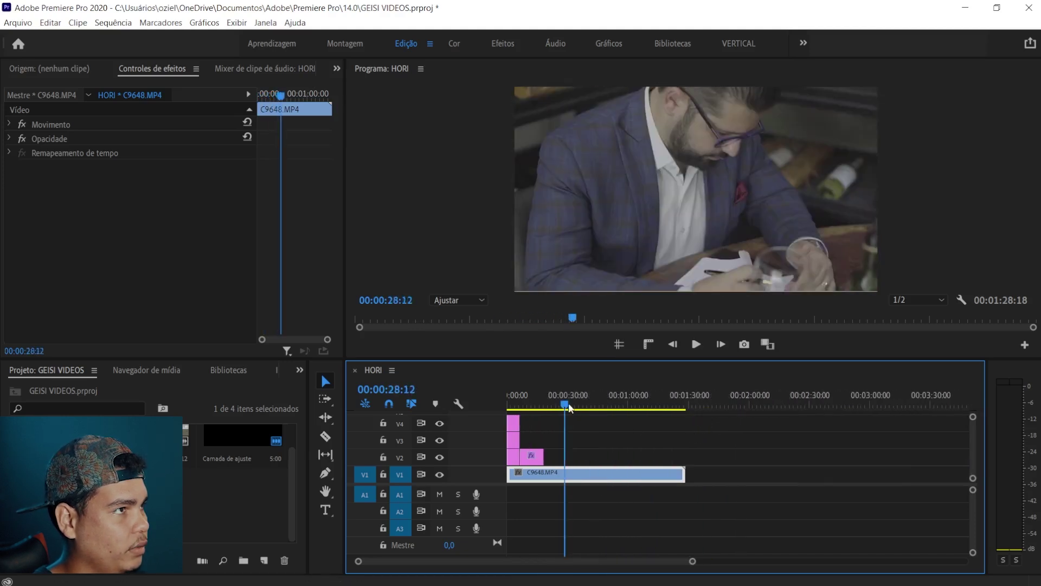
pyautogui.moveTo(568, 403); pyautogui.dragTo(592, 404)
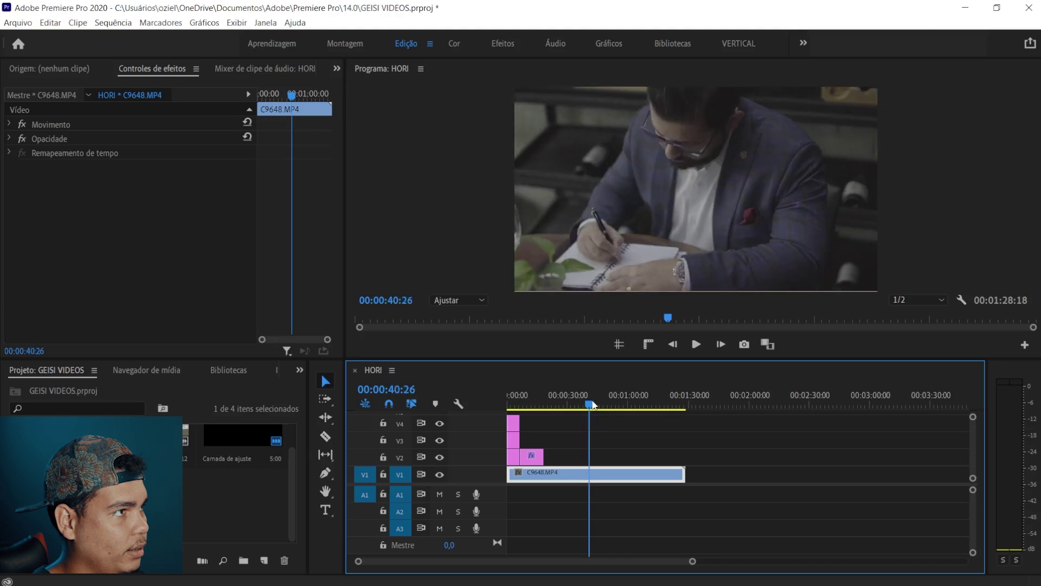
# Split C9648.MP4 at 00:00:40:26, delete the earlier part and move the remaining clip to the sequence start
pyautogui.click(595, 459)
pyautogui.press('v')
pyautogui.click(566, 474)
pyautogui.press('Delete')
pyautogui.rightClick(624, 474)
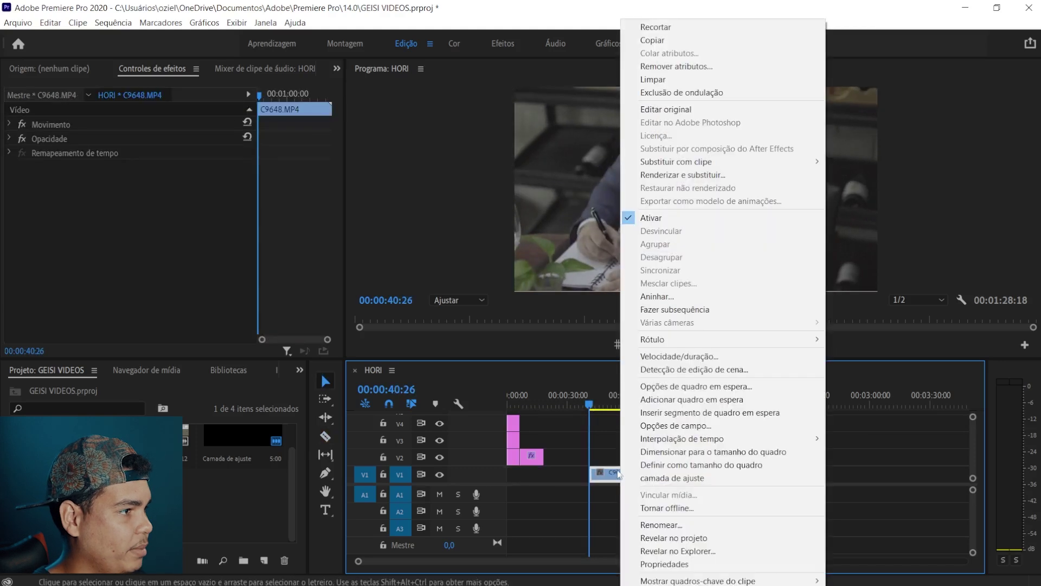
pyautogui.press('Escape')
pyautogui.click(566, 477)
pyautogui.moveTo(549, 476); pyautogui.dragTo(536, 476)
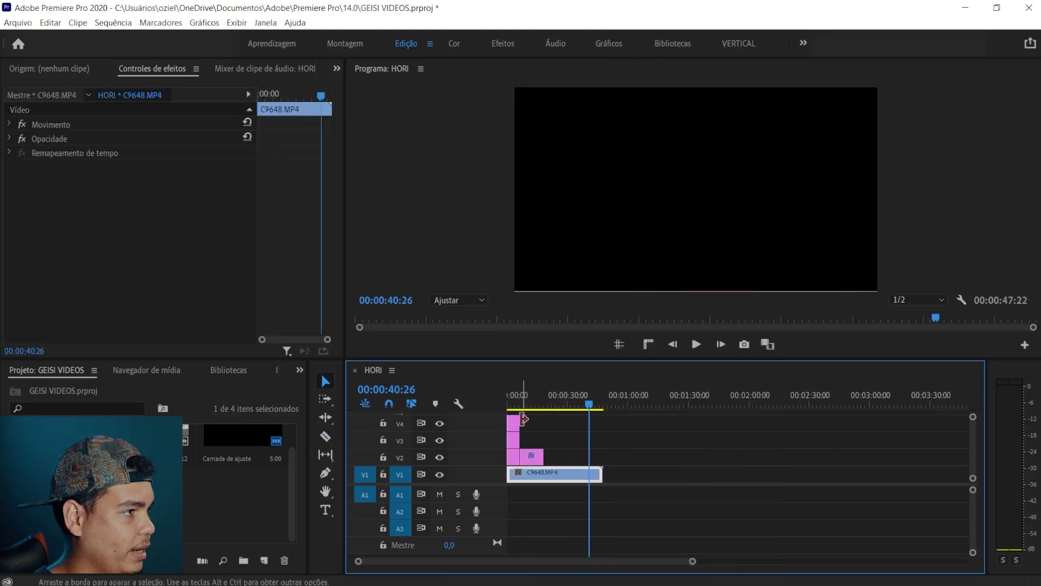
# Play the sequence from the start, trim off C9648.MP4 up to 00:00:02:16 and move the rest to the beginning
pyautogui.press('Home')
pyautogui.press('\\')
pyautogui.press('space')
pyautogui.press('=')
pyautogui.press('=')
pyautogui.press('=')
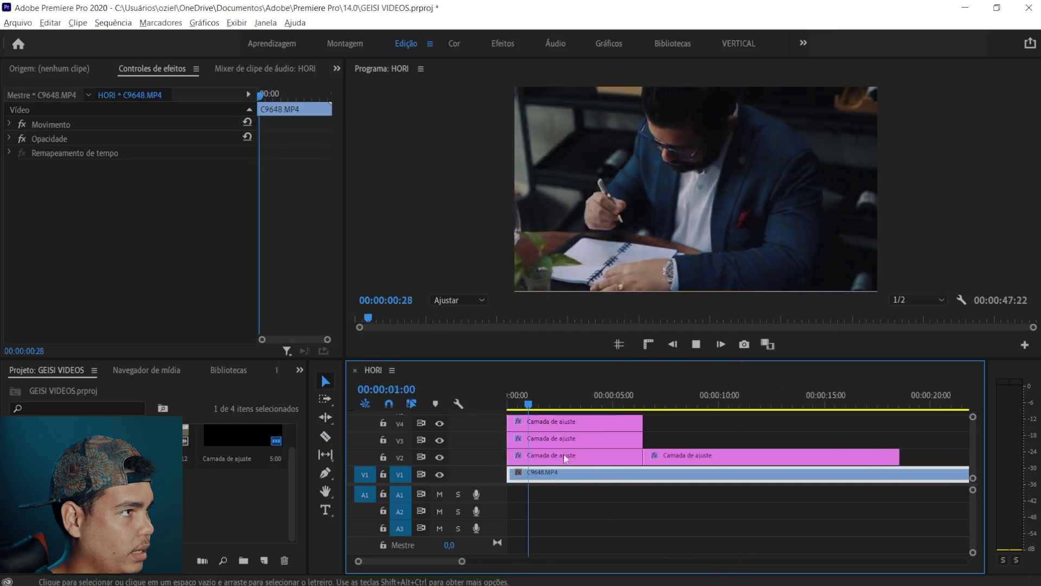
pyautogui.press('space')
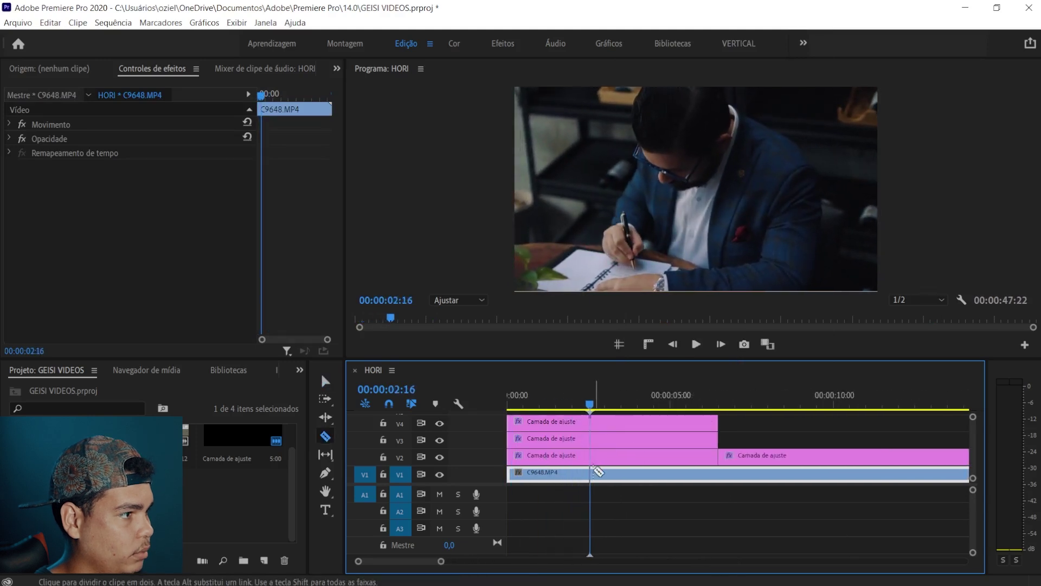
pyautogui.moveTo(597, 472); pyautogui.dragTo(546, 477)
# Cut C9648.MP4 at 00:00:01:01, remove the part before it, close the gap and scrub through the new opening
pyautogui.press('Home')
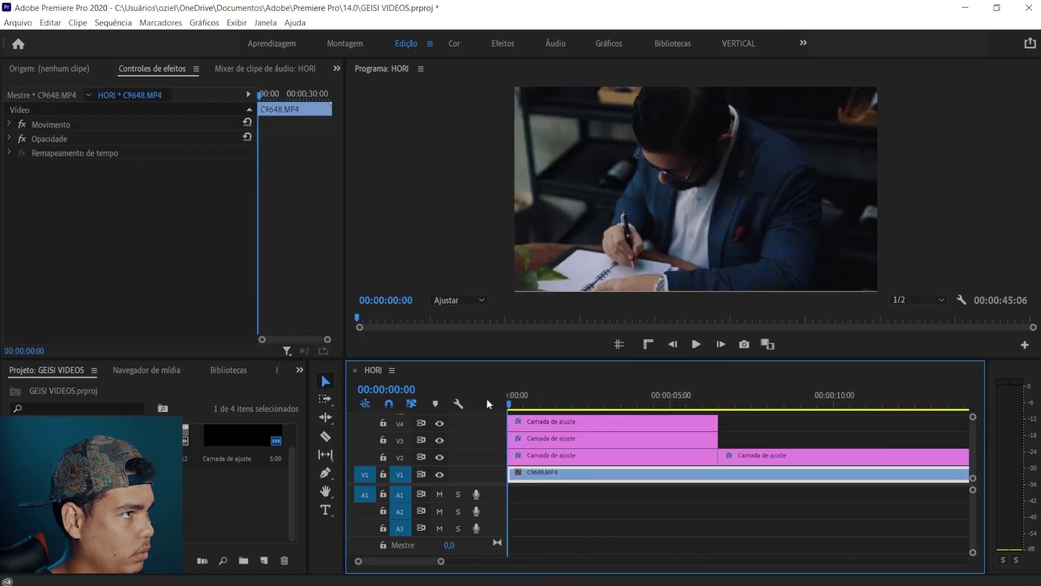
pyautogui.press('space')
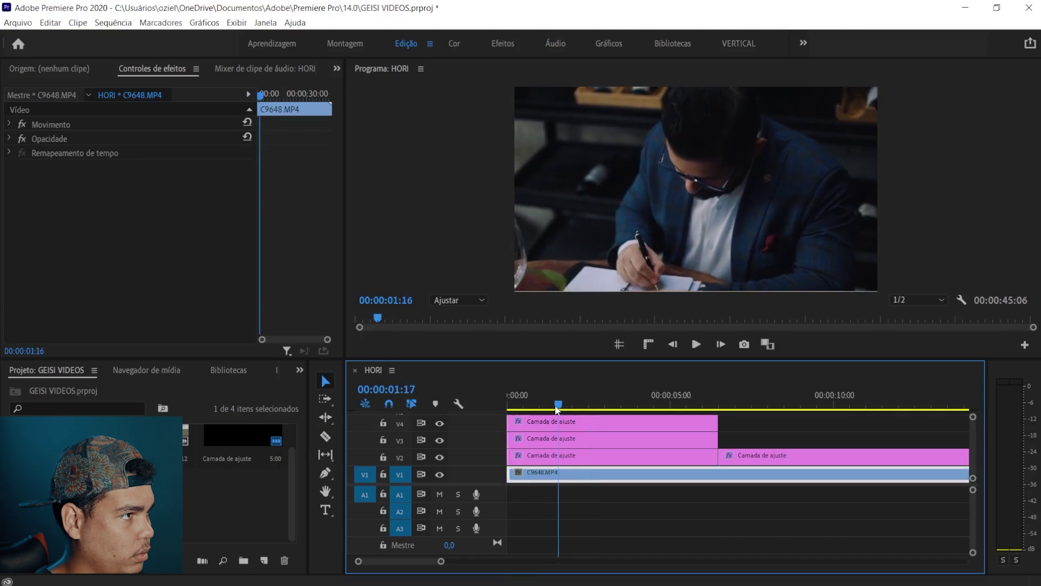
pyautogui.click(542, 404)
pyautogui.press('c')
pyautogui.click(541, 473)
pyautogui.press('v')
pyautogui.click(523, 473)
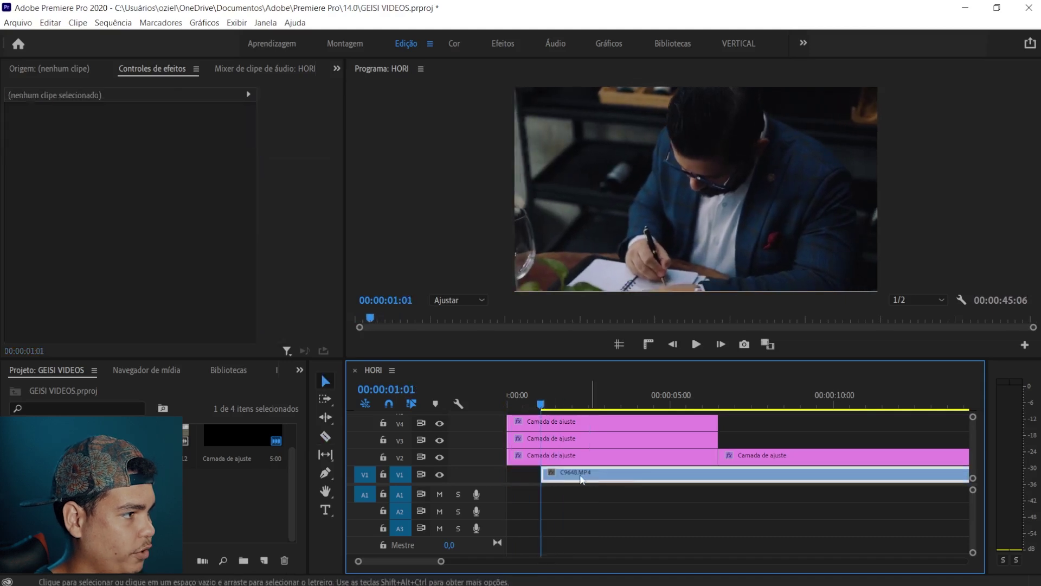
pyautogui.hotkey('shift', 'Delete')
pyautogui.click(514, 405)
pyautogui.moveTo(515, 408); pyautogui.dragTo(551, 410)
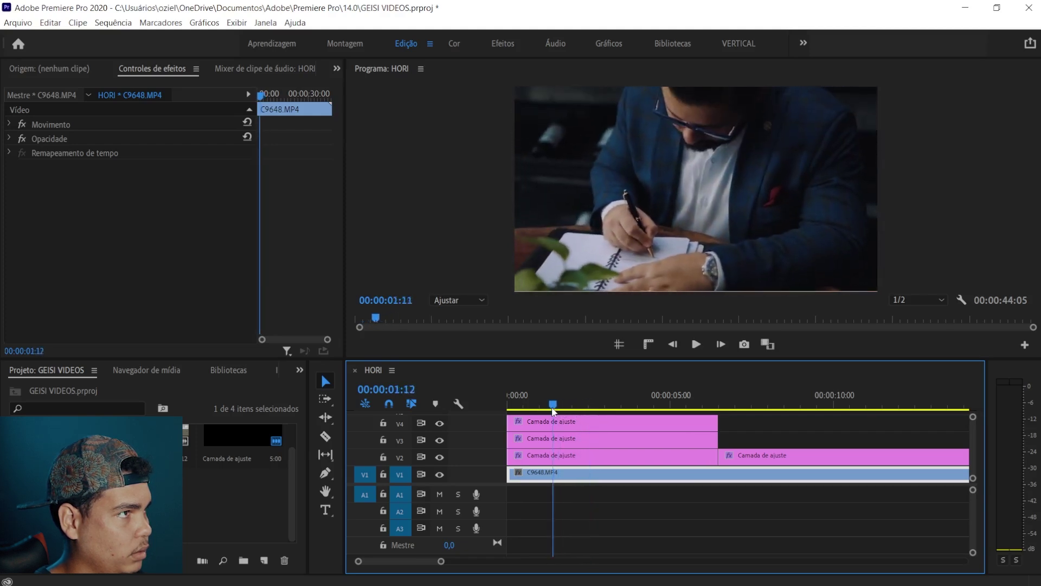
# Cut C9648.MP4 at 00:00:01:10, keep the opening piece, place a copy under the second adjustment layer's start, and save the project
pyautogui.hotkey('ctrl', 'k')
pyautogui.moveTo(576, 477); pyautogui.dragTo(738, 486)
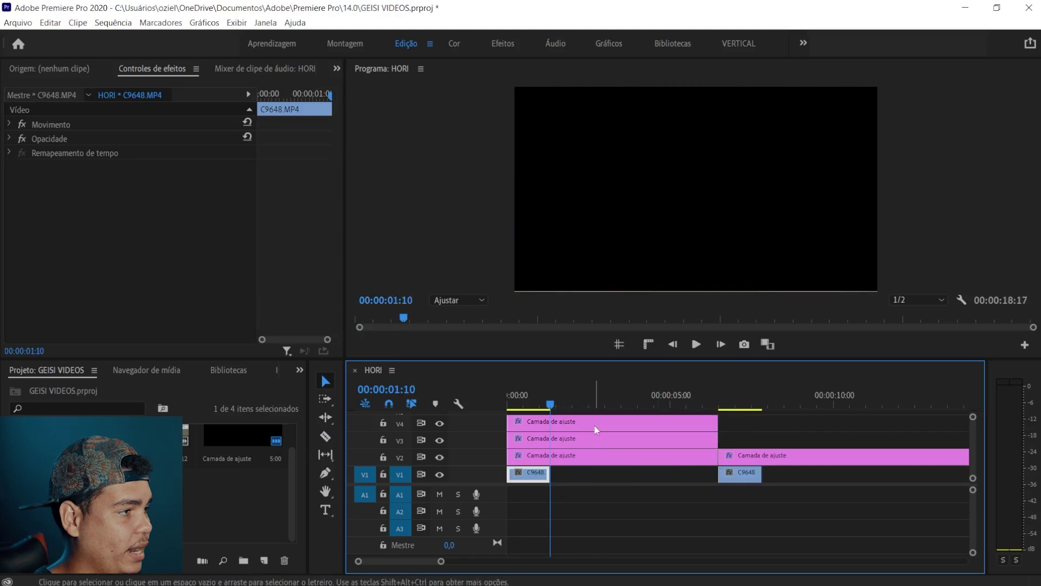
pyautogui.moveTo(524, 406); pyautogui.dragTo(501, 399)
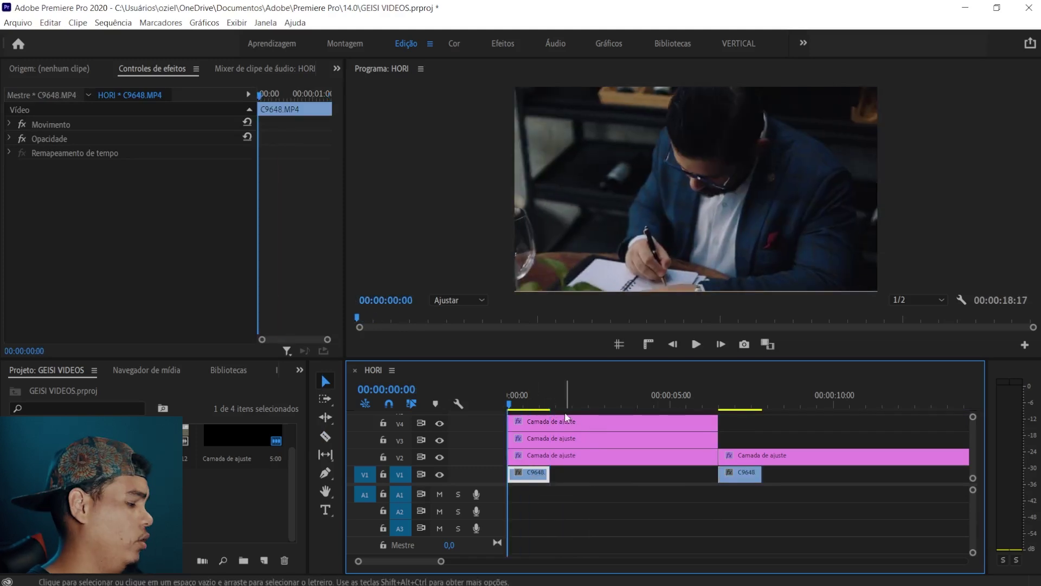
pyautogui.hotkey('ctrl', 's')
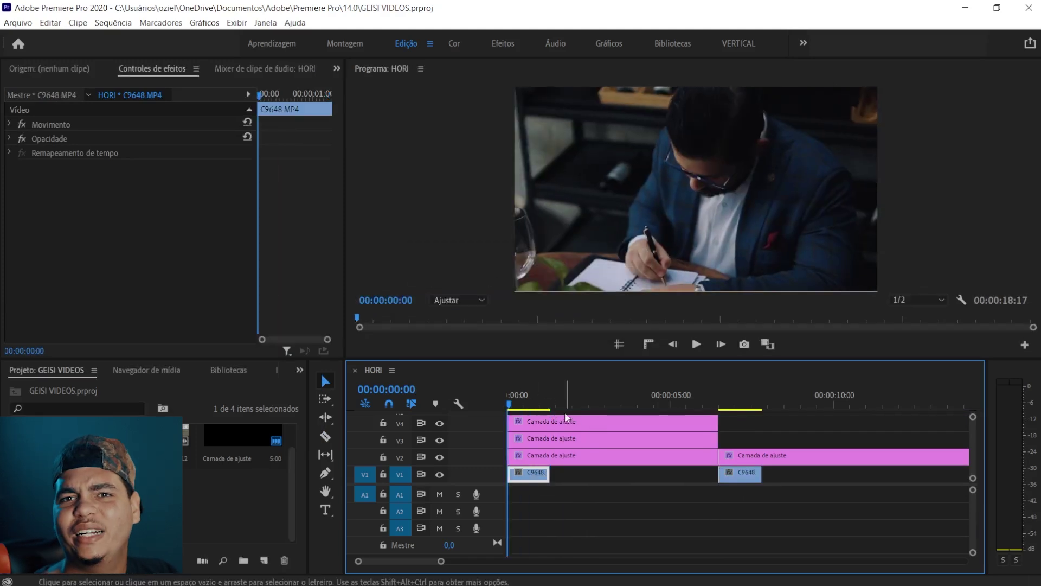
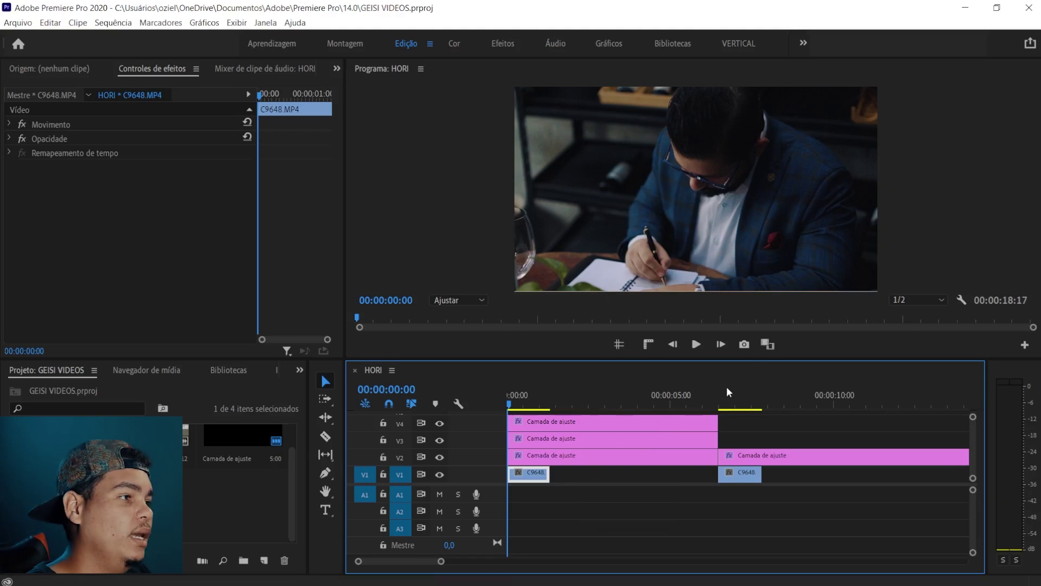
# Compare the looks of the two C9648.MP4 copies under the stacked and single adjustment layers
pyautogui.click(726, 400)
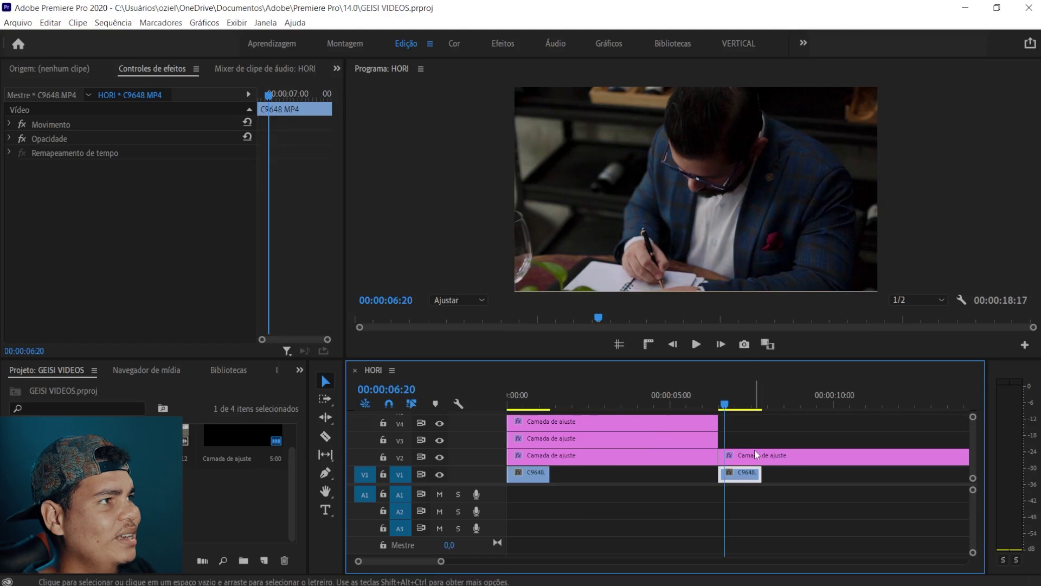
pyautogui.click(524, 399)
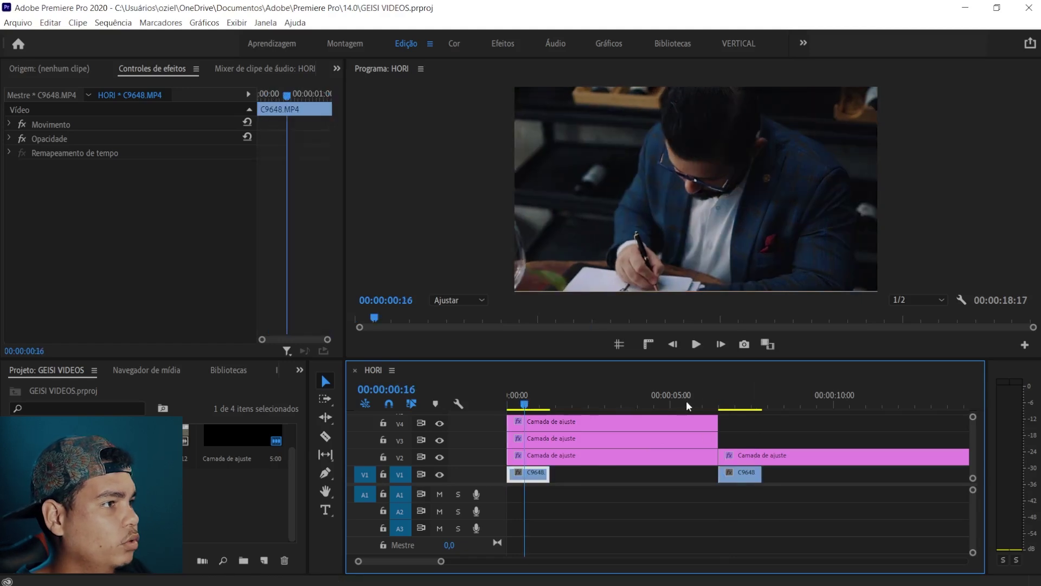
pyautogui.click(742, 400)
# Try the Sony ZV-E1 S-Log3 camera in Dehancer Pro on the second adjustment layer, and set the camera to Sony A6500 S-Log
pyautogui.click(757, 454)
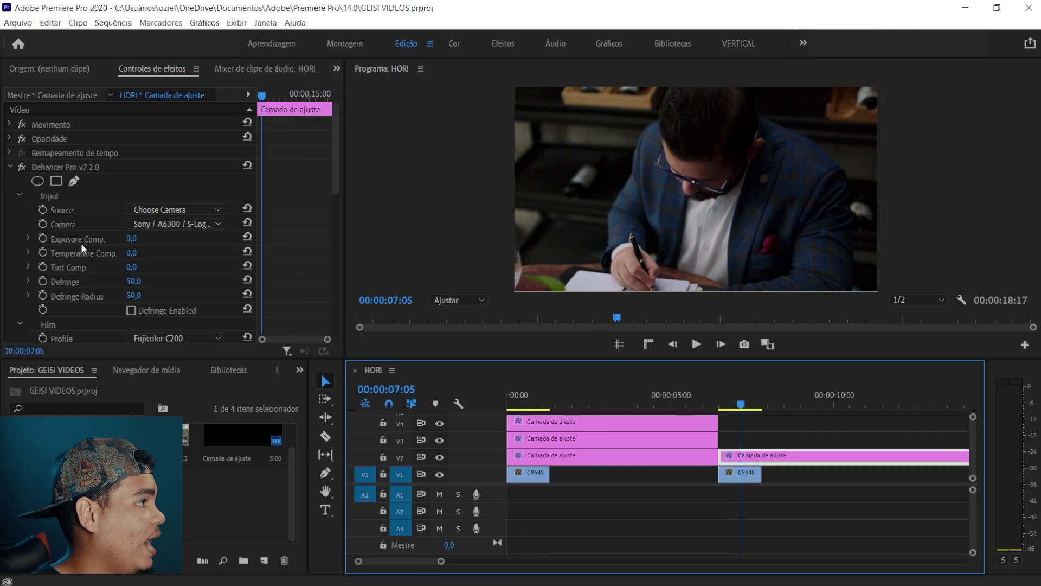
pyautogui.click(162, 220)
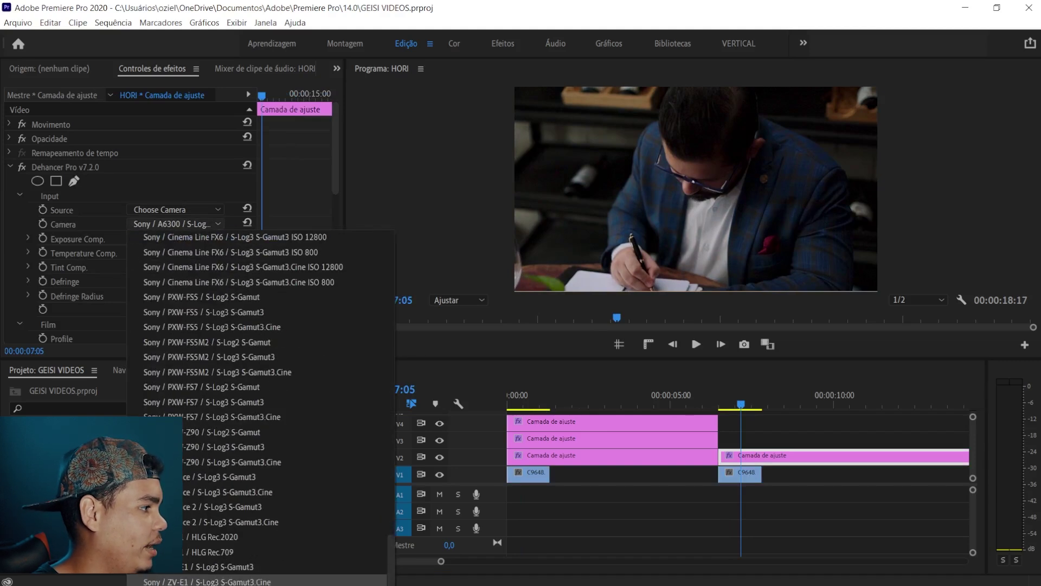
pyautogui.click(268, 551)
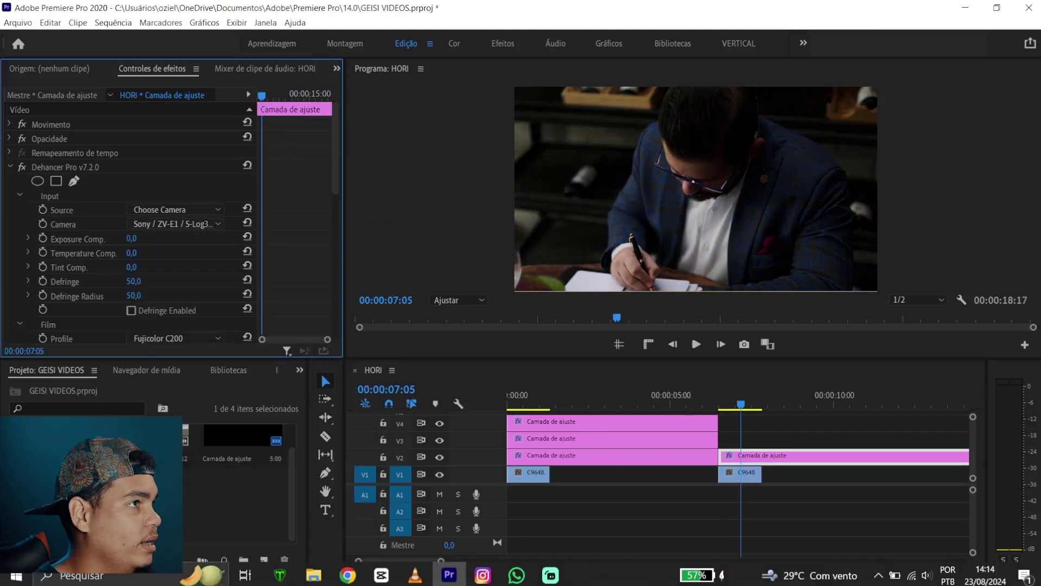
pyautogui.click(202, 227)
pyautogui.scroll(10, 206, 332)
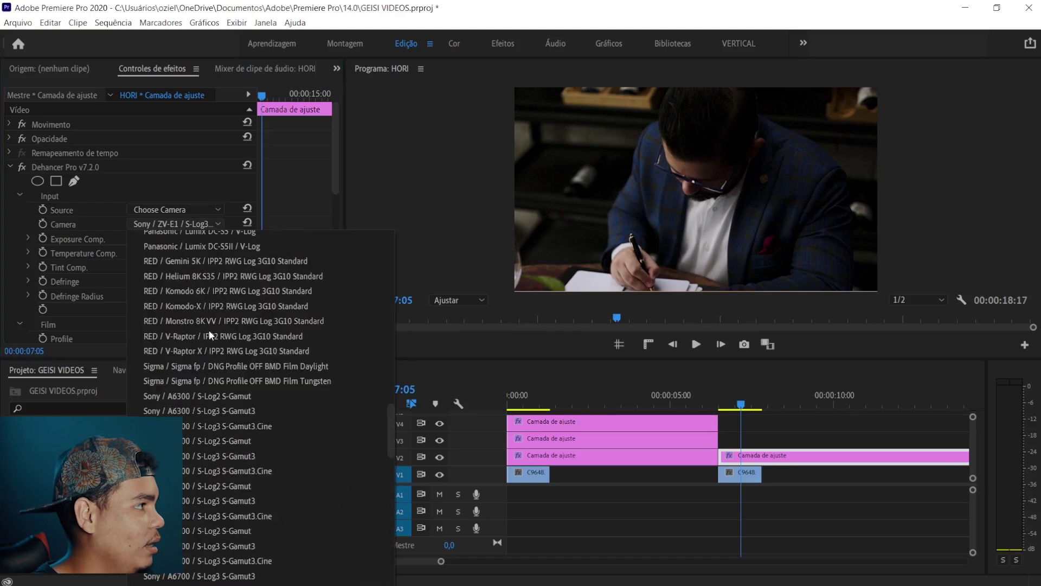
pyautogui.click(214, 394)
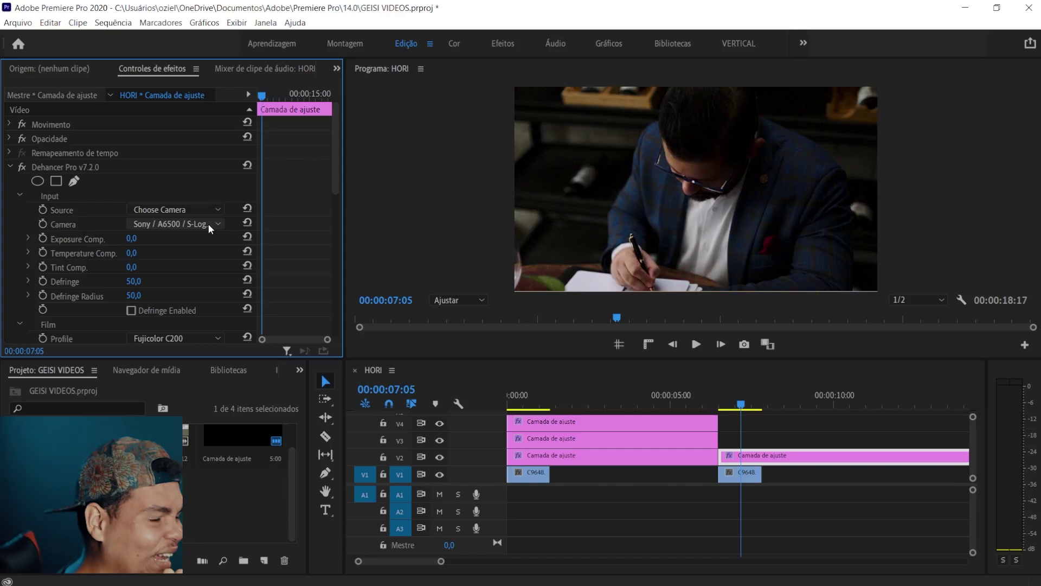
# Try the Adox Color Implosion film profile on the adjustment layer, and set the profile to Agfa Agfacolor XRS
pyautogui.scroll(-1, 106, 256)
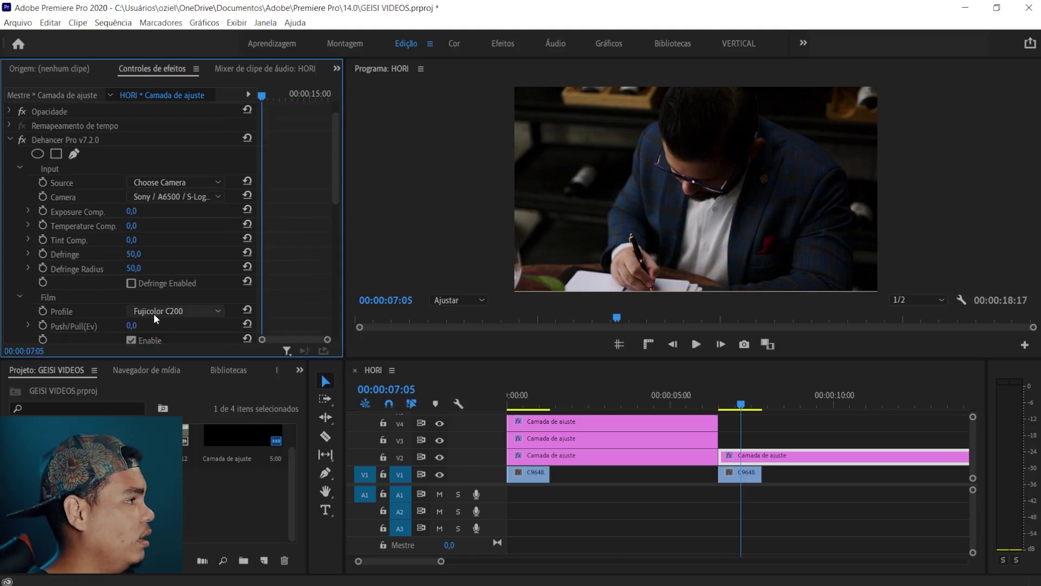
pyautogui.scroll(-1, 164, 346)
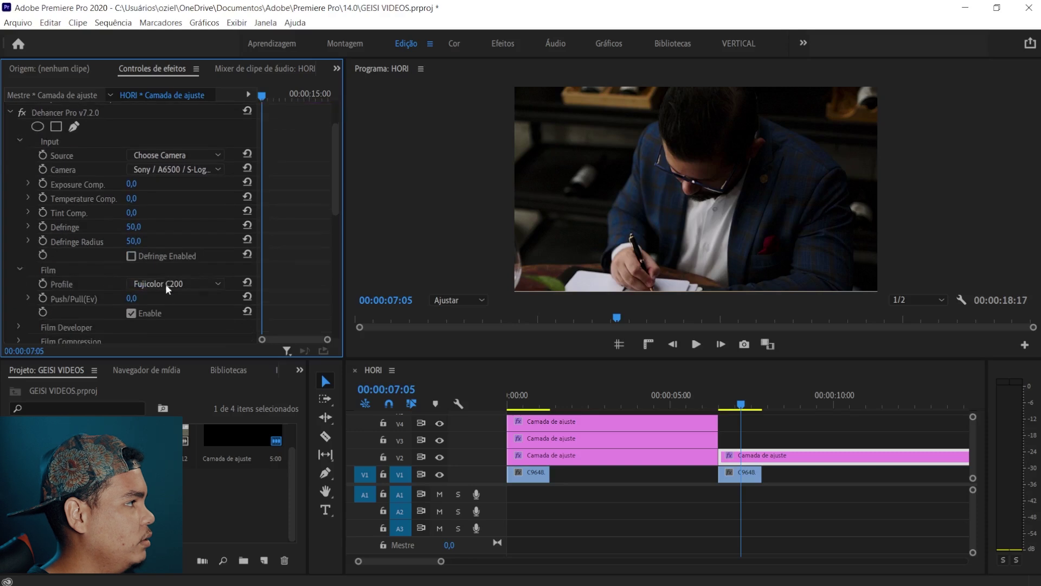
pyautogui.click(165, 283)
pyautogui.scroll(1, 183, 306)
pyautogui.click(167, 298)
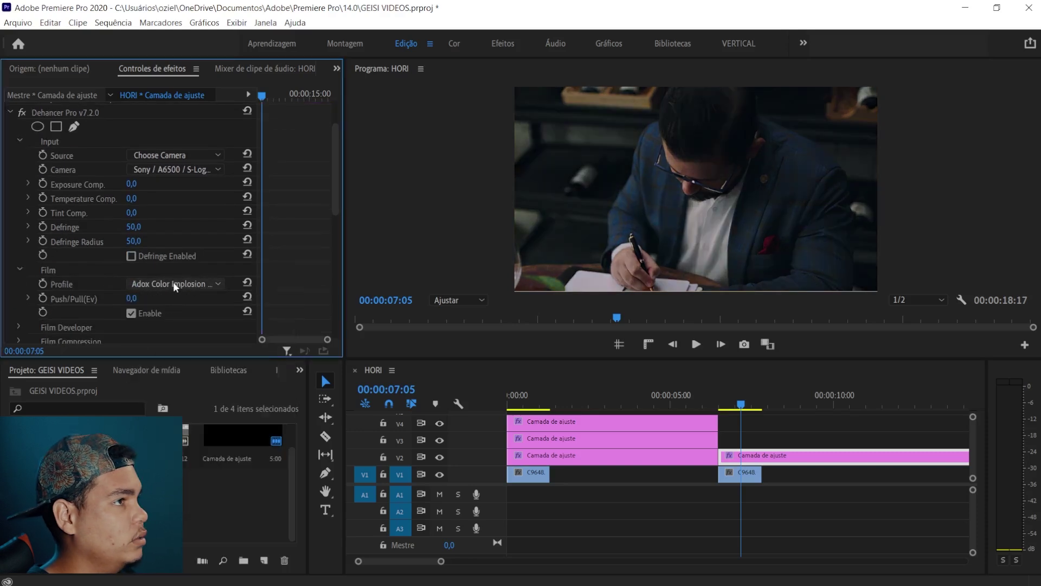
pyautogui.press('Down')
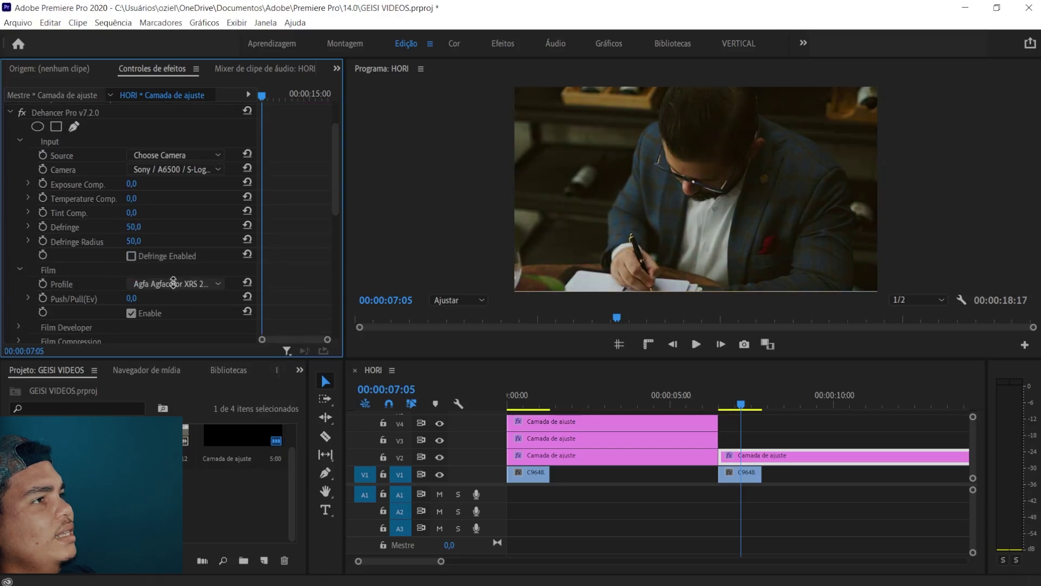
# Set the Film Developer's Contrast Boost to 27 on the adjustment layer and save the project
pyautogui.scroll(-5, 87, 262)
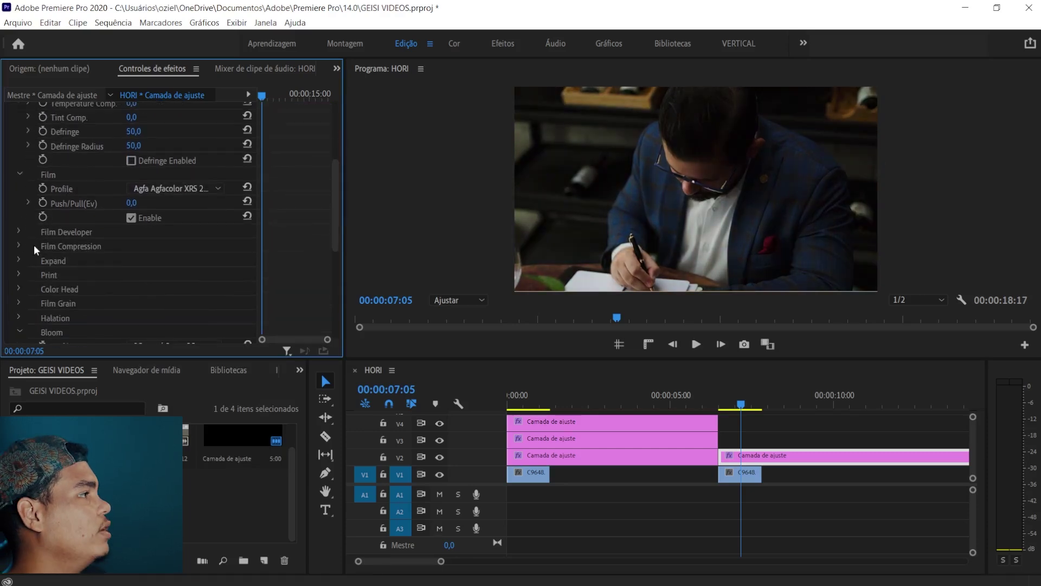
pyautogui.click(24, 230)
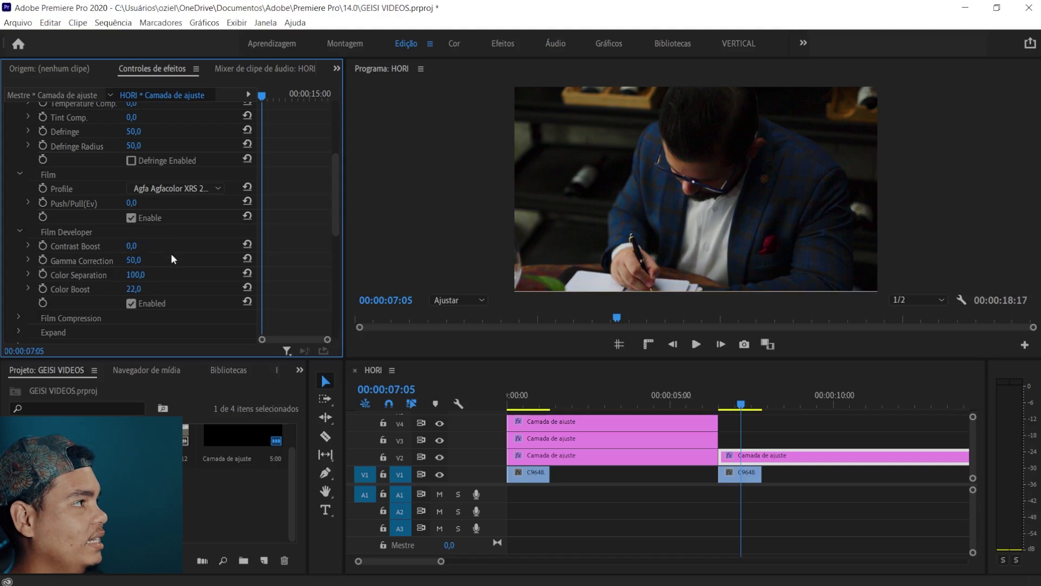
pyautogui.moveTo(132, 246); pyautogui.dragTo(147, 245)
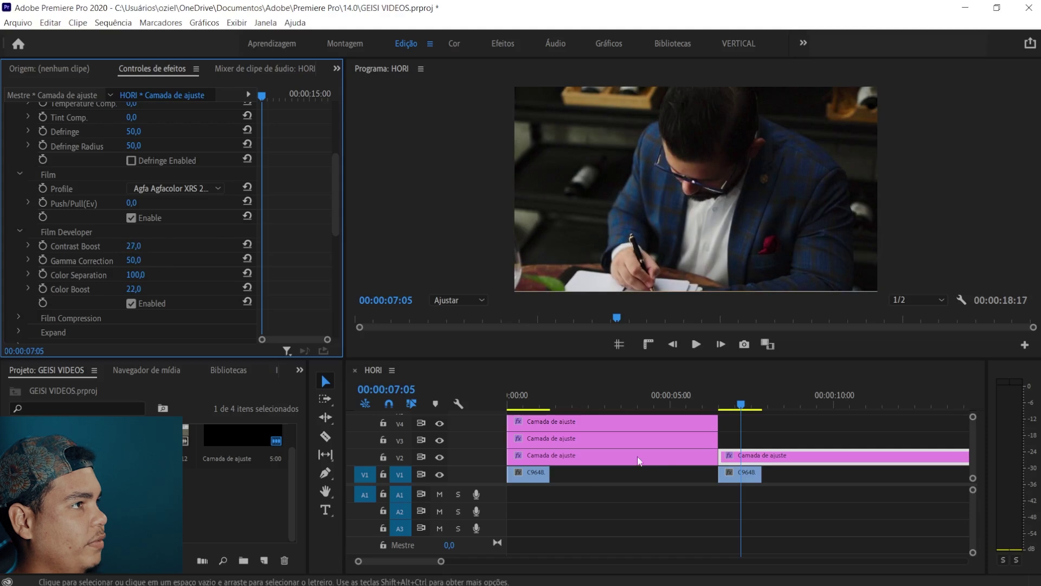
pyautogui.hotkey('ctrl', 's')
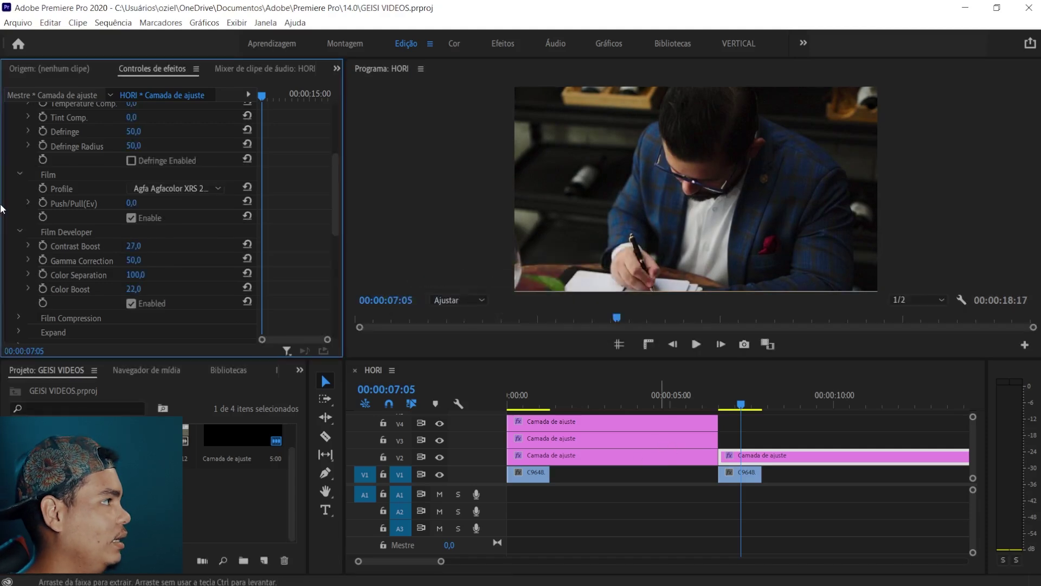
# Enable Bloom on the adjustment layer, try its 16 mm / Super 16 profile, and set it to 65 mm / 70 mm
pyautogui.click(19, 231)
pyautogui.click(19, 174)
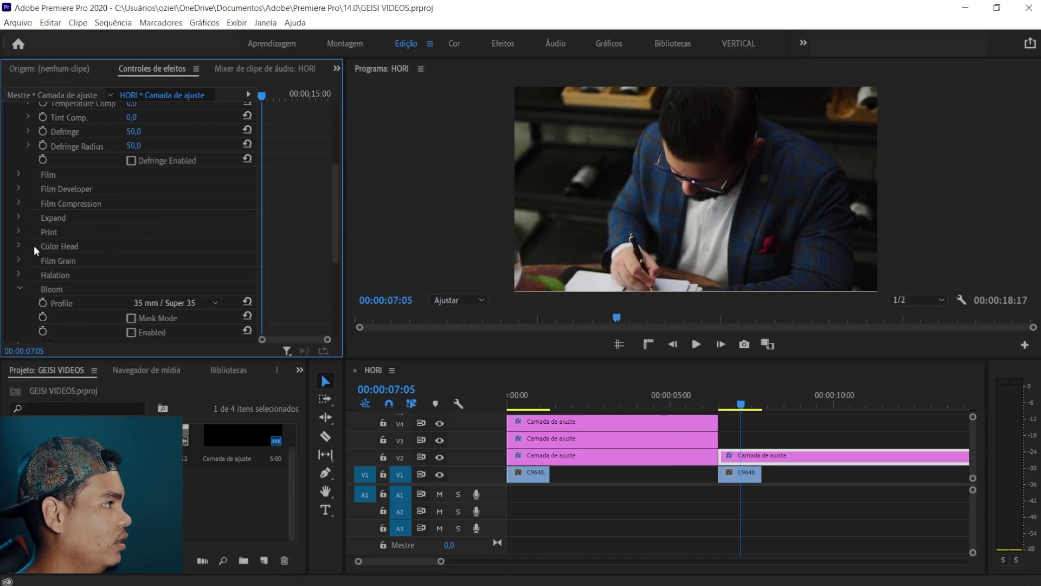
pyautogui.scroll(-1, 54, 250)
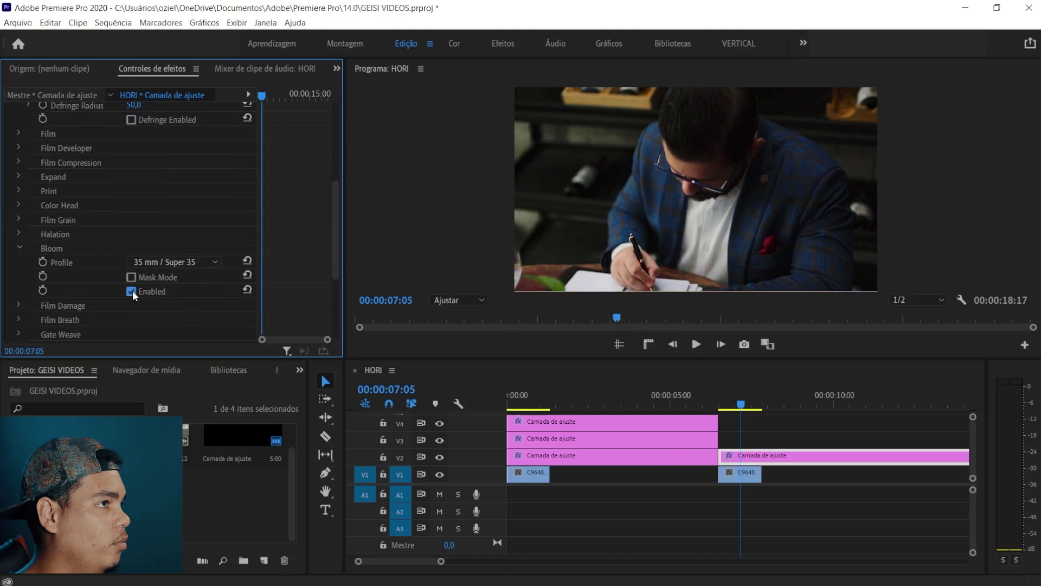
pyautogui.click(183, 261)
pyautogui.click(184, 301)
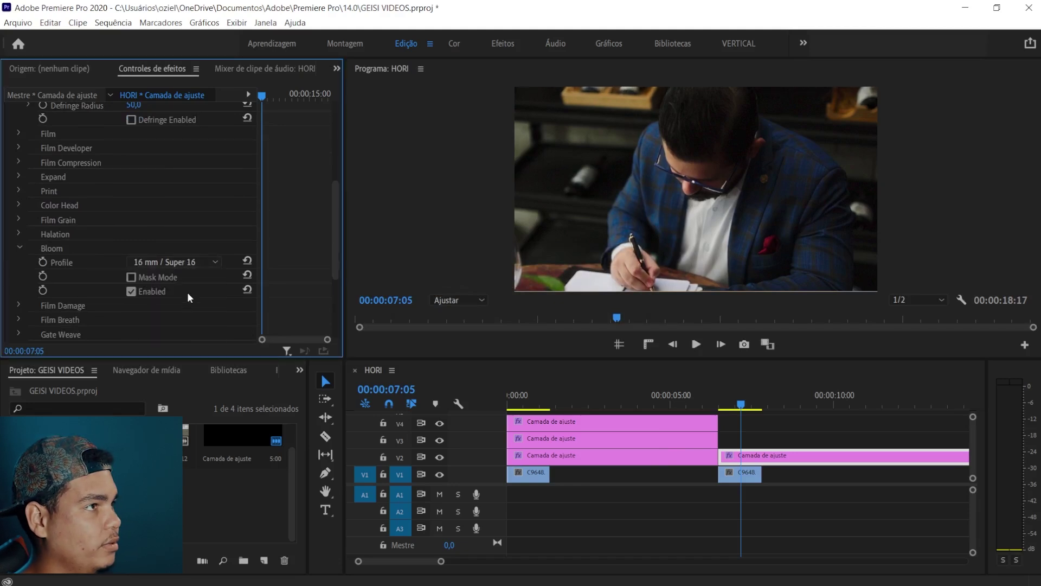
pyautogui.click(193, 262)
pyautogui.click(179, 333)
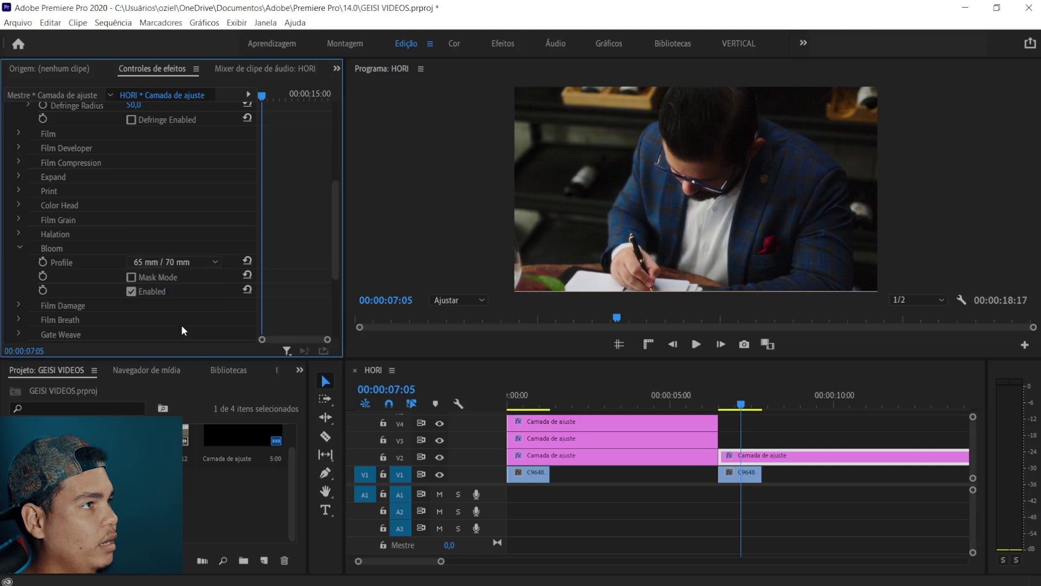
# Collapse the Bloom settings, expand the Halation settings and save the project
pyautogui.click(18, 243)
pyautogui.click(19, 233)
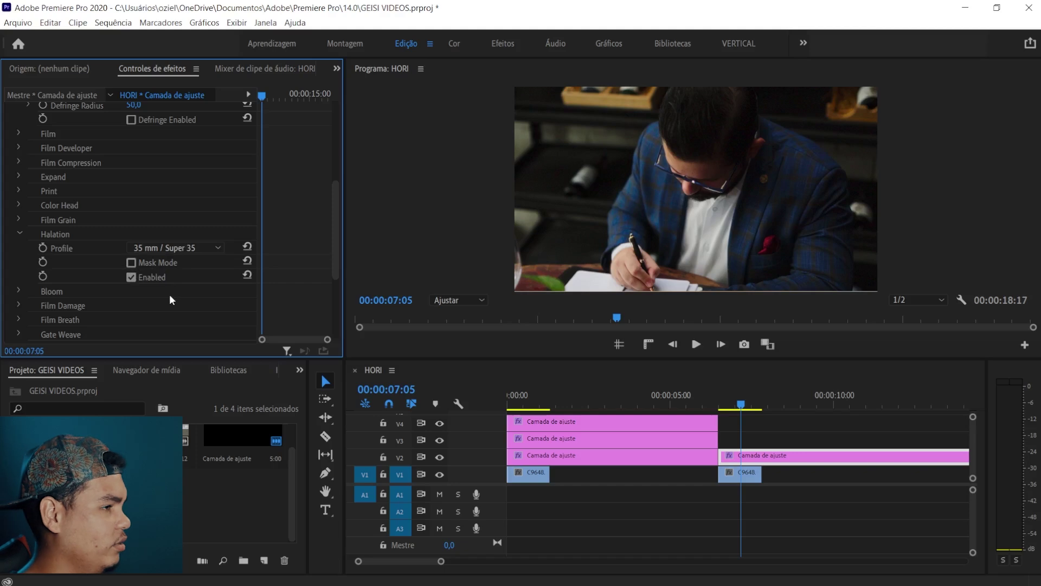
pyautogui.hotkey('ctrl', 's')
# Play the graded second C9648.MP4 copy from just before its start and step through its frames
pyautogui.press('space')
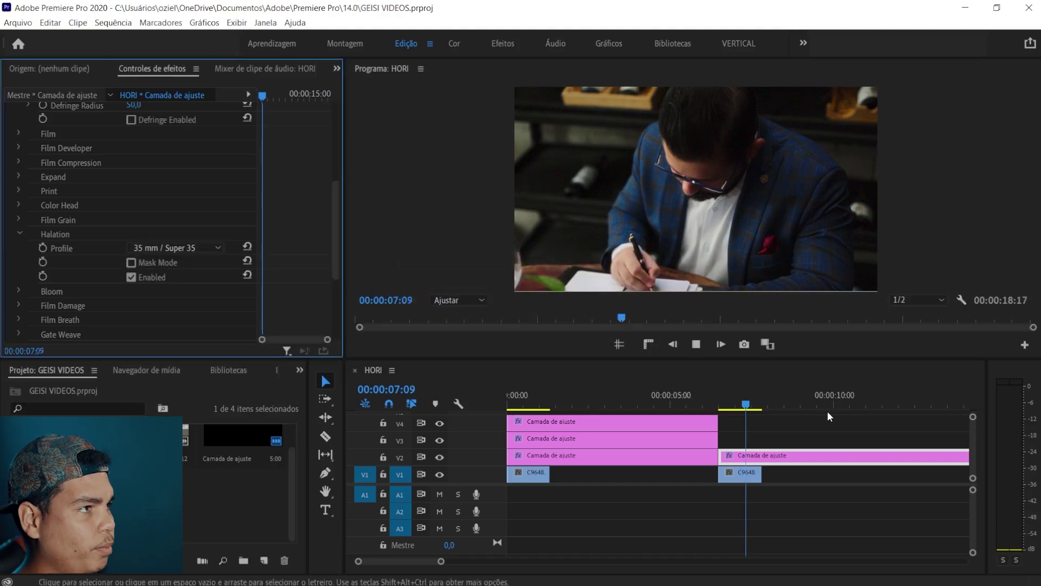
pyautogui.click(705, 404)
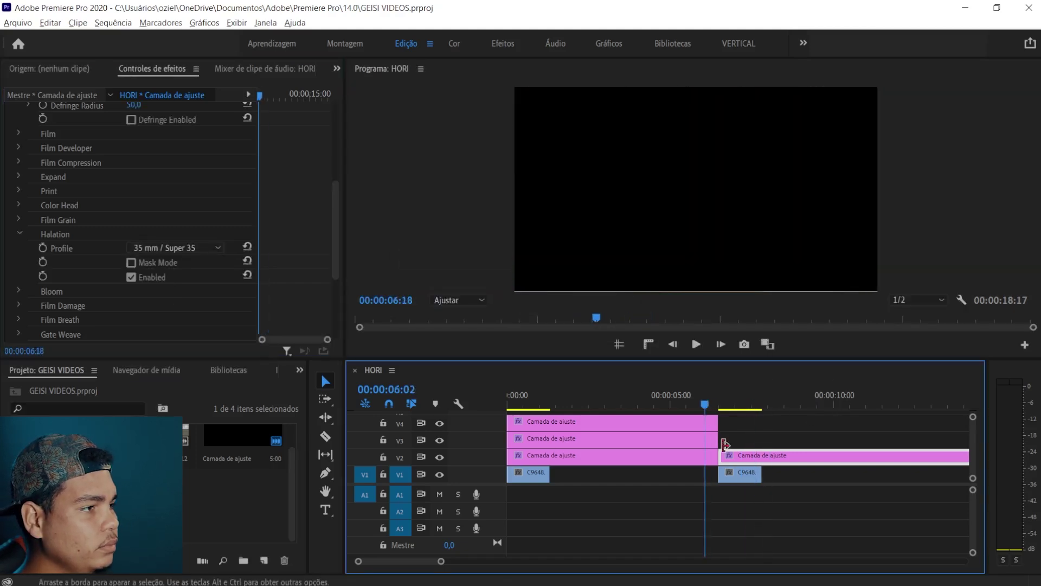
pyautogui.press('=')
pyautogui.press('space')
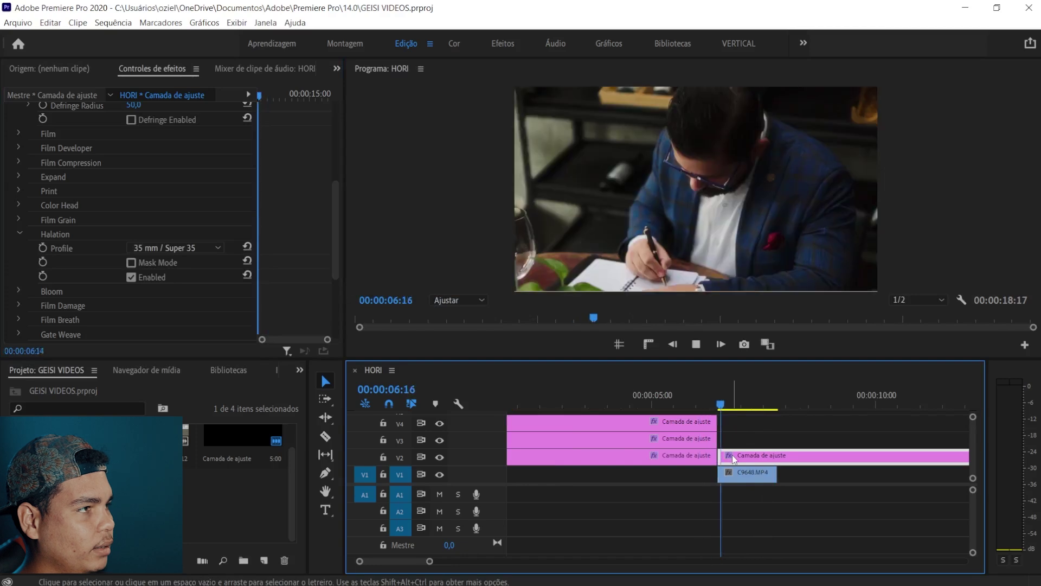
pyautogui.click(736, 404)
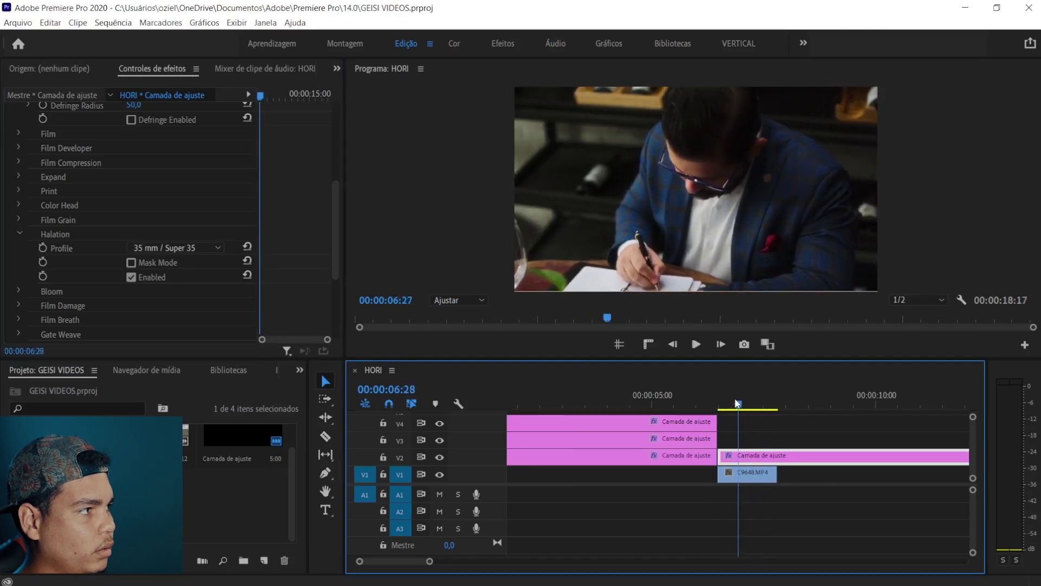
pyautogui.press('Left')
pyautogui.press('Left')
pyautogui.press('Left')
pyautogui.press('Left')
pyautogui.press('Left')
pyautogui.press('Left')
pyautogui.press('Left')
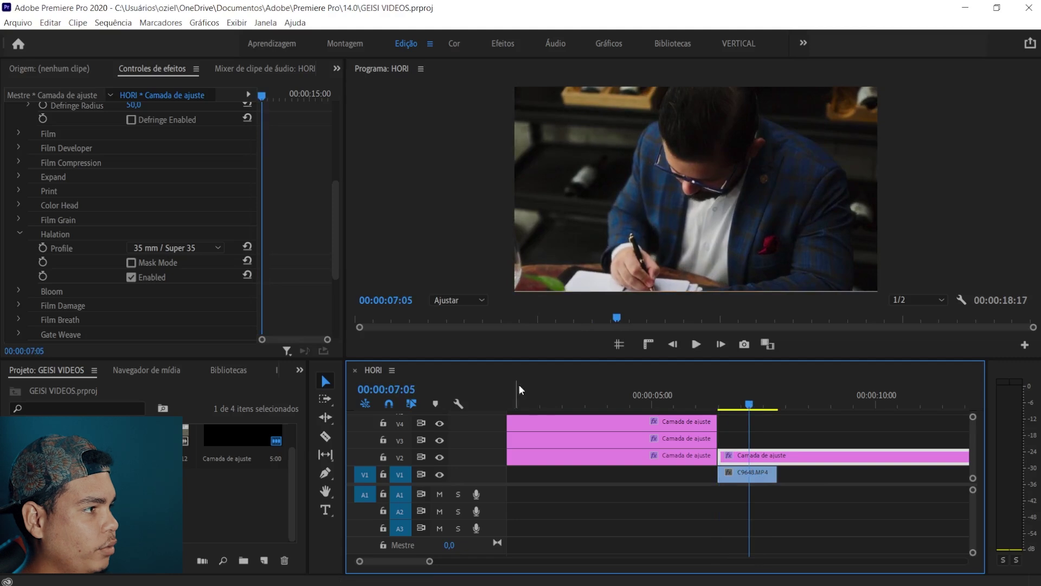
# Compare the shot at the sequence start with the graded copy at 00:00:07:05
pyautogui.press('Home')
pyautogui.press('-')
pyautogui.press('-')
pyautogui.press('-')
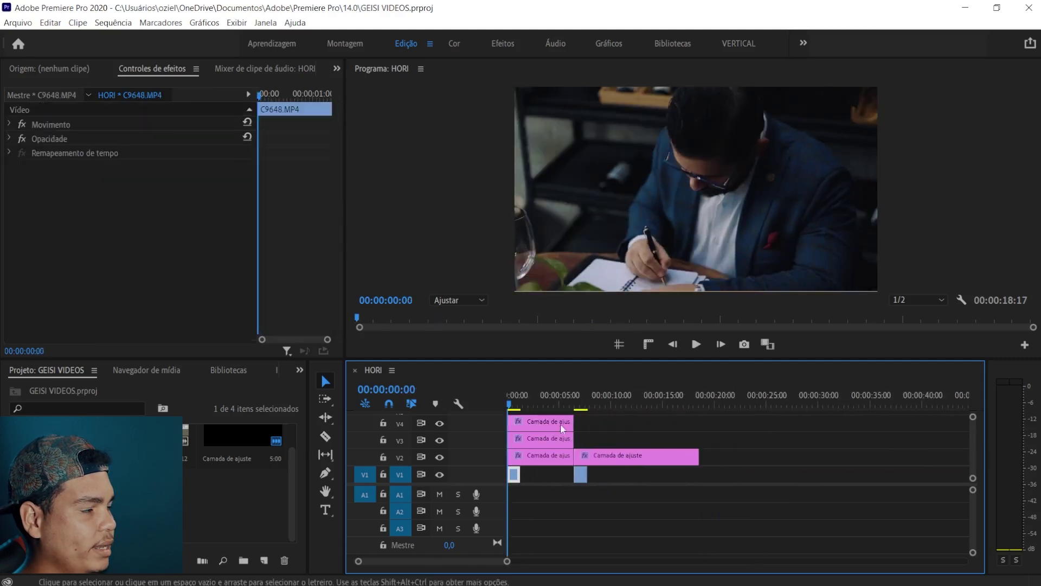
pyautogui.moveTo(525, 401); pyautogui.dragTo(582, 400)
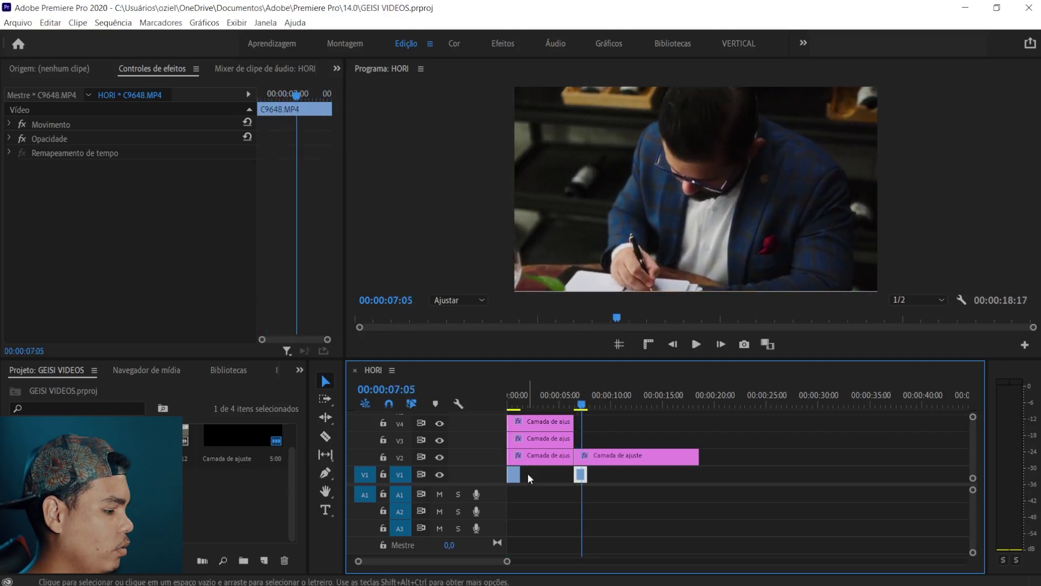
# Preview the frames at 00:00:07:05 and the sequence start in the export settings, leave without exporting, and select the second adjustment layer
pyautogui.hotkey('ctrl', 'm')
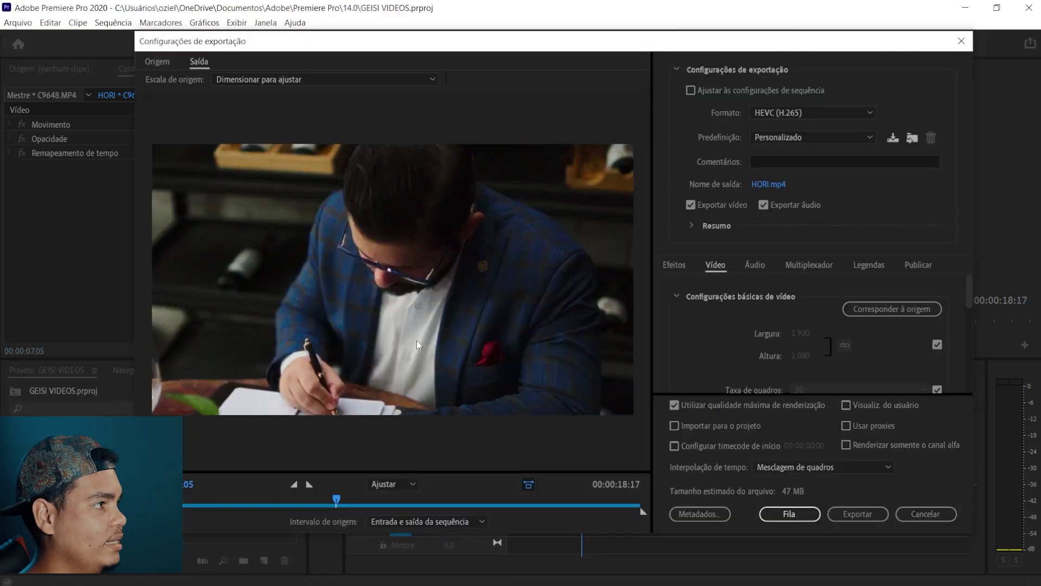
pyautogui.click(905, 512)
pyautogui.press('Home')
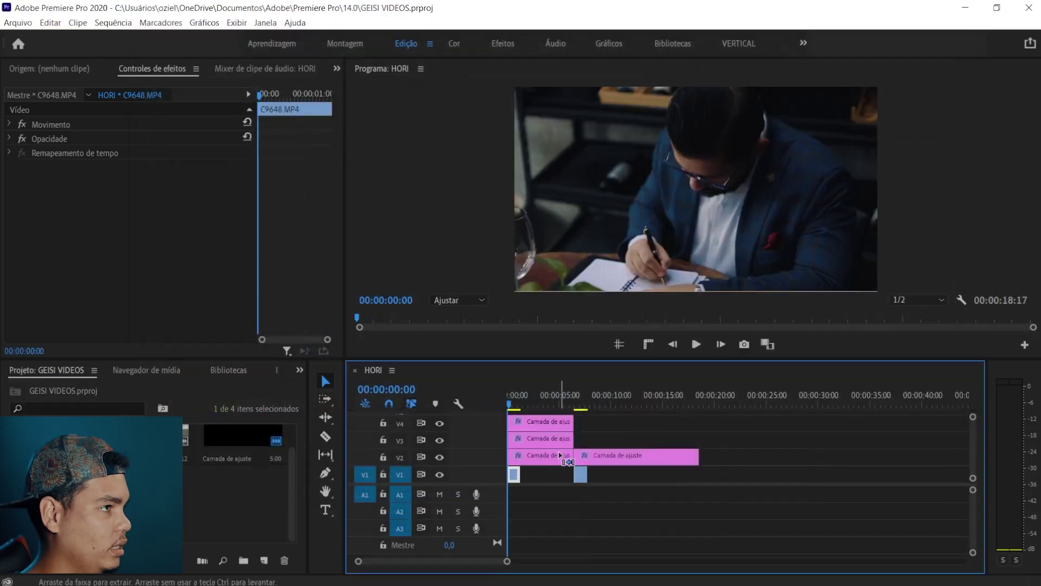
pyautogui.hotkey('ctrl', 'm')
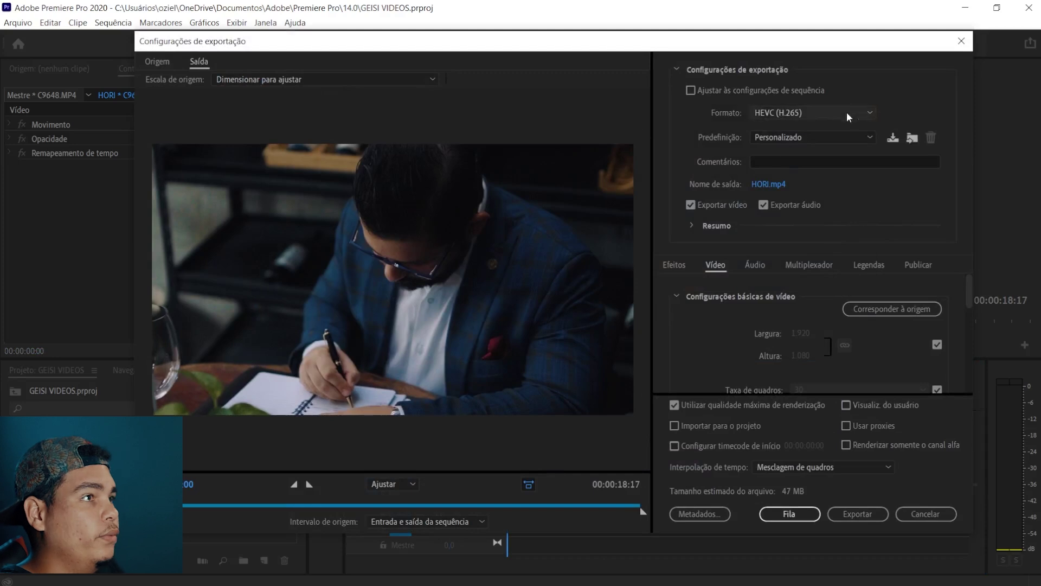
pyautogui.click(962, 41)
pyautogui.click(614, 459)
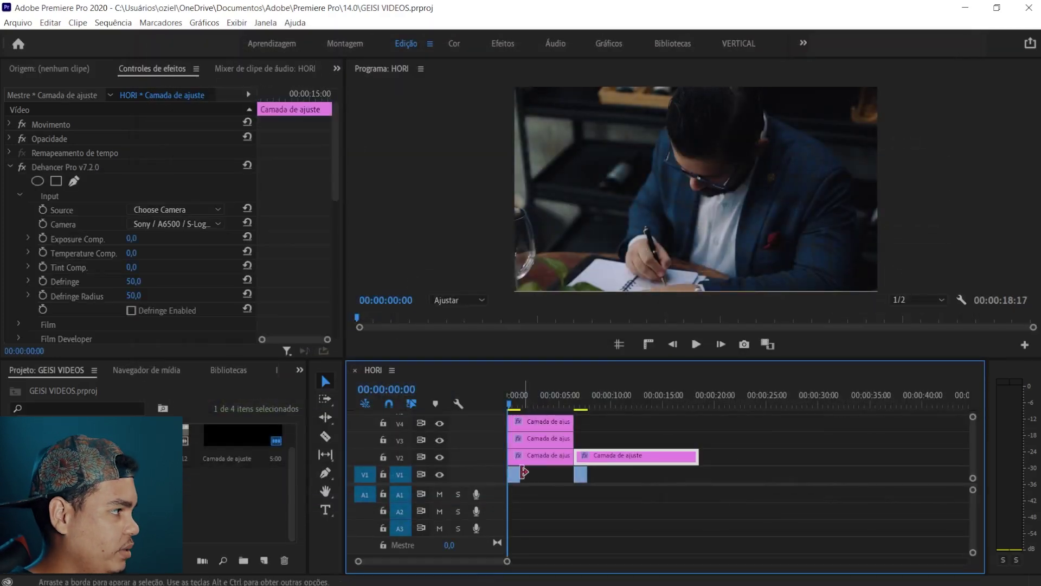
# Place C9648.MP4 on V1 after the adjustment layers, scrub to 00:00:42:07 and check the clip's file properties
pyautogui.moveTo(98, 434); pyautogui.dragTo(743, 501)
pyautogui.press('\\')
pyautogui.moveTo(515, 382); pyautogui.dragTo(541, 382)
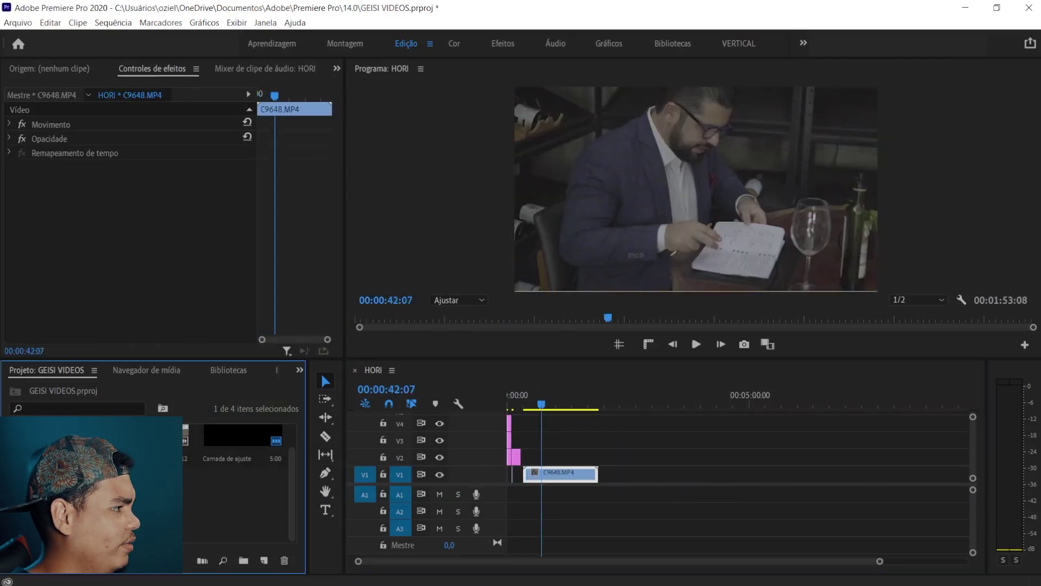
pyautogui.rightClick(81, 439)
pyautogui.click(136, 156)
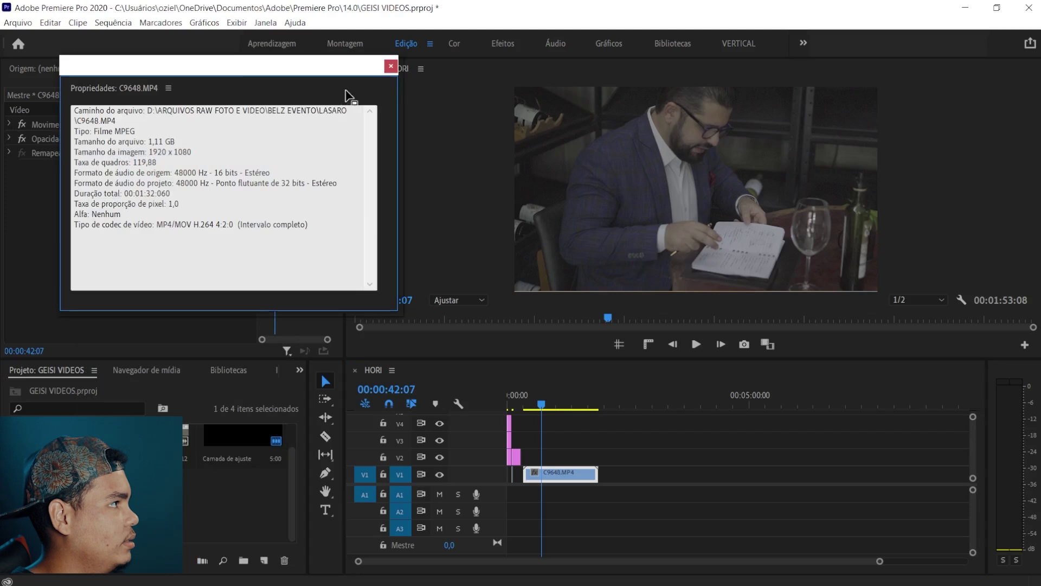
pyautogui.click(391, 67)
# Split the new C9648.MP4 clip at 00:01:01:01 and delete the part before the cut
pyautogui.press('=')
pyautogui.press('=')
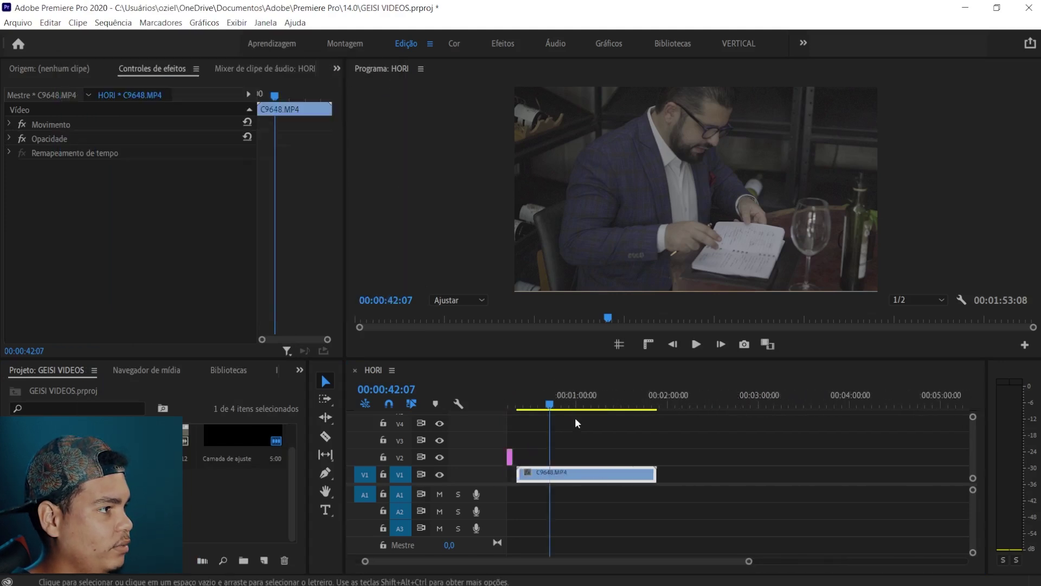
pyautogui.moveTo(589, 408)
pyautogui.mouseDown()
pyautogui.moveTo(571, 407)
pyautogui.moveTo(599, 411)
pyautogui.mouseUp()
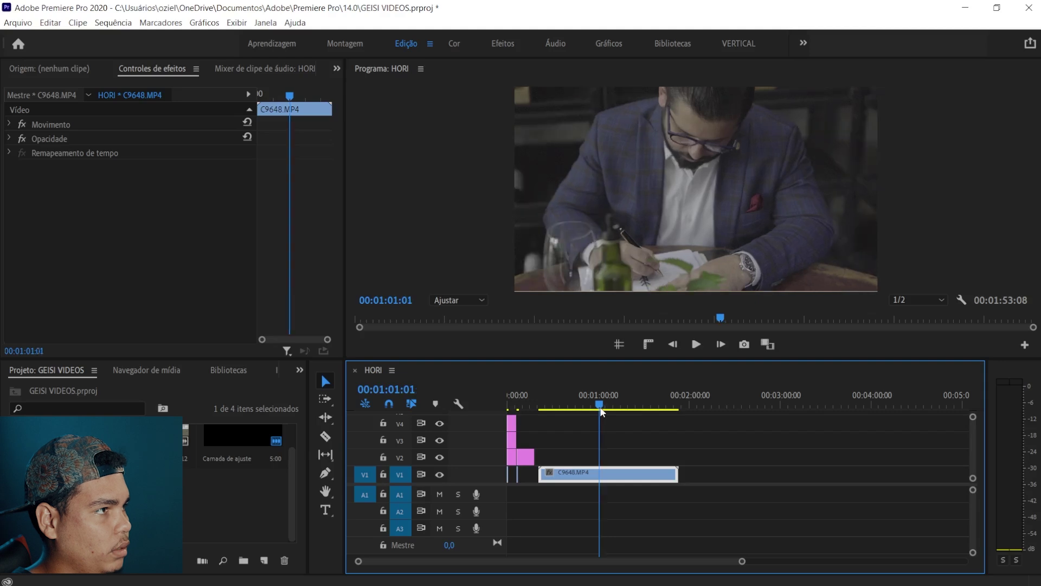
pyautogui.press('c')
pyautogui.click(600, 475)
pyautogui.press('v')
pyautogui.press('Delete')
# Set the speed of the remaining C9648.MP4 clip to 20%
pyautogui.rightClick(624, 475)
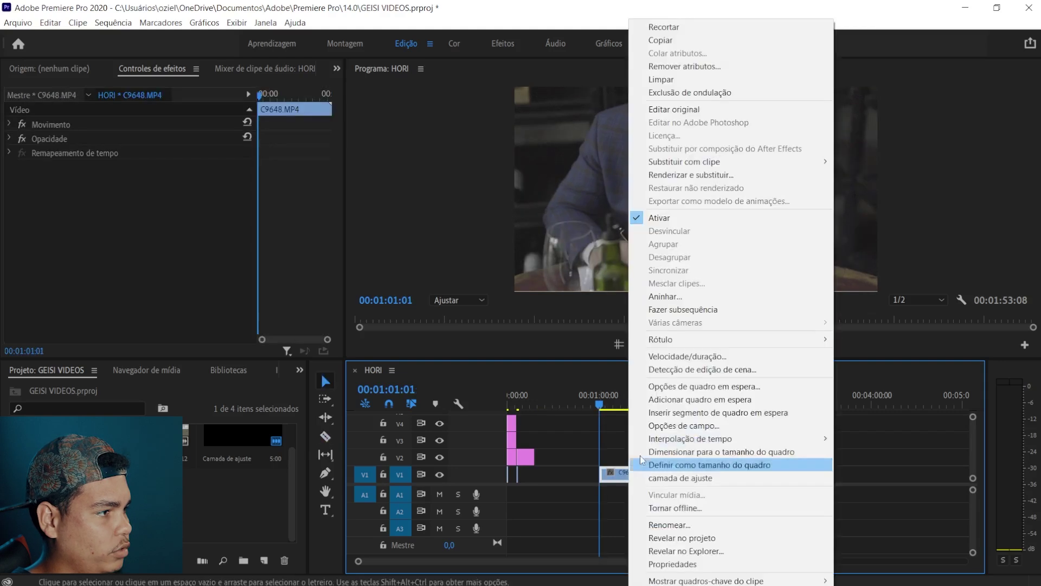
pyautogui.click(676, 353)
pyautogui.write('20')
pyautogui.press('Return')
# Play the slowed clip up to 00:01:05:24, split it there and delete the part after the cut
pyautogui.press('space')
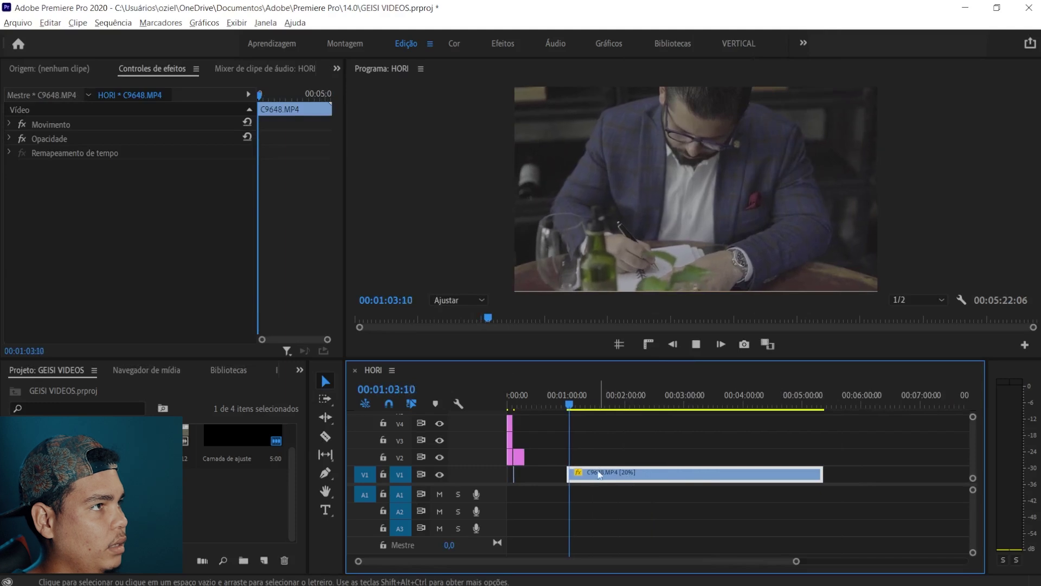
pyautogui.scroll(2, 581, 453)
pyautogui.scroll(1, 564, 455)
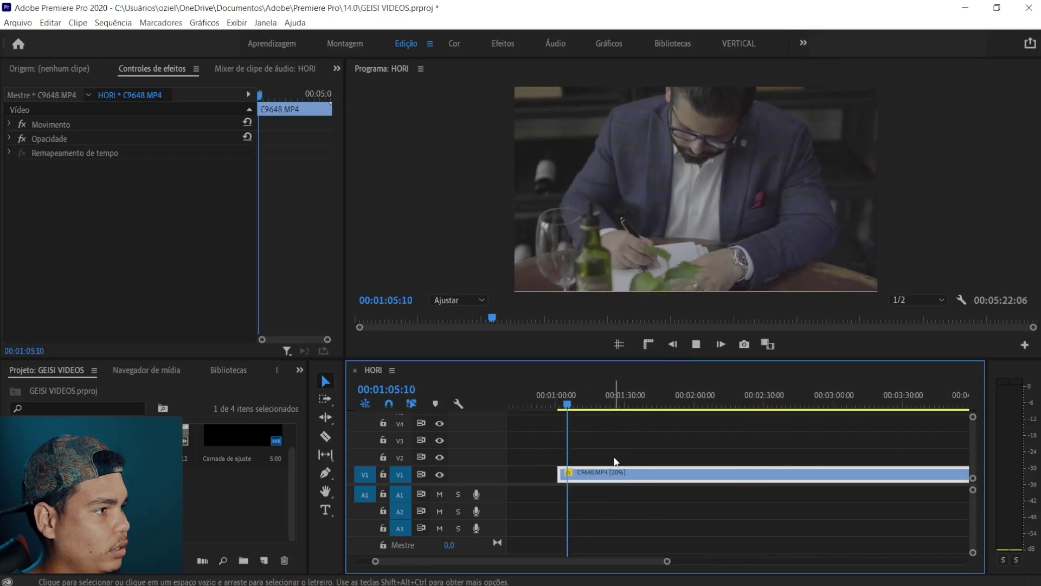
pyautogui.press('space')
pyautogui.press('c')
pyautogui.click(570, 473)
pyautogui.press('v')
pyautogui.click(593, 472)
pyautogui.press('Delete')
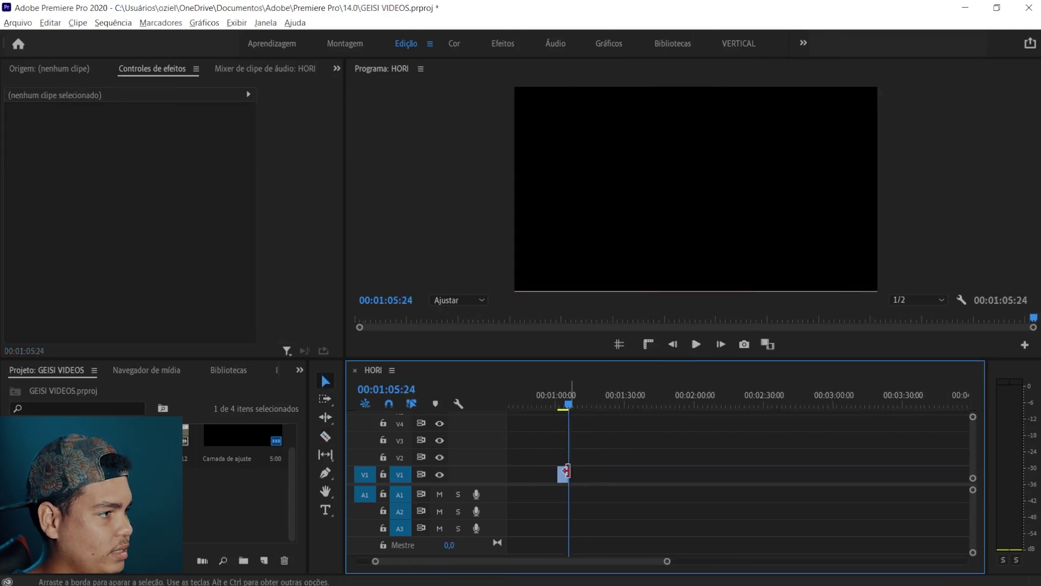
# Duplicate the trimmed slow-motion clip twice so that three copies sit end to end on V1
pyautogui.moveTo(562, 474); pyautogui.dragTo(612, 475)
pyautogui.hotkey('ctrl', 'z')
pyautogui.scroll(-1, 579, 477)
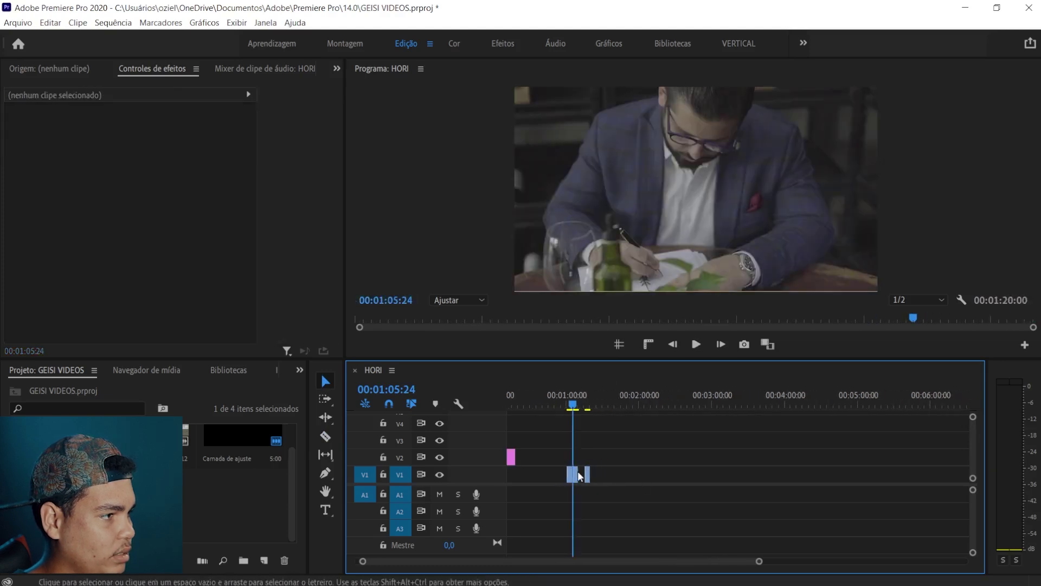
pyautogui.hotkey('ctrl', 'z')
pyautogui.scroll(-1, 561, 470)
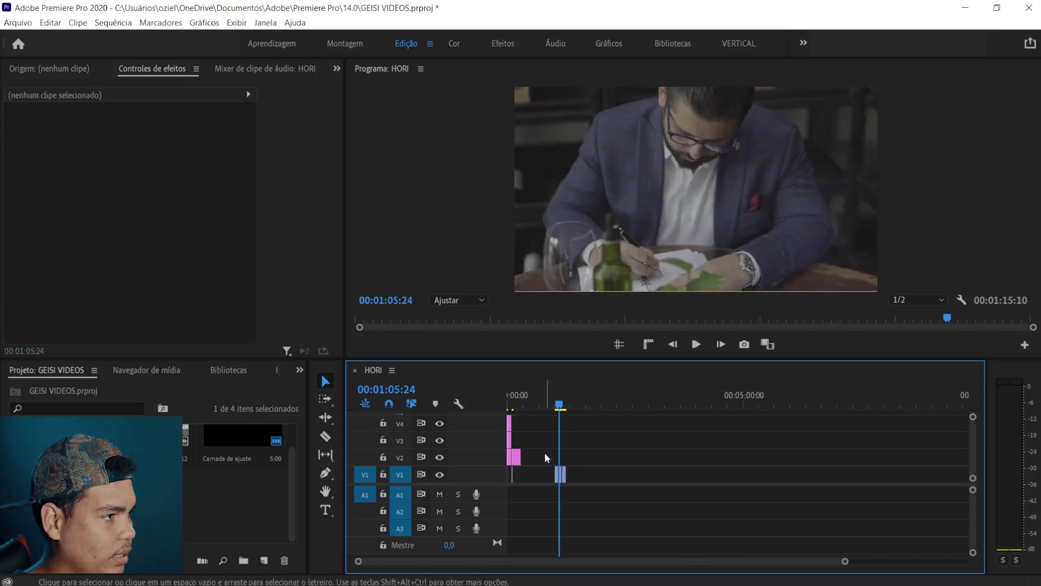
# Copy the three stacked adjustment layers over the second clip, trim them to its end, and place the Dehancer Pro layer above the third clip
pyautogui.moveTo(515, 456); pyautogui.dragTo(595, 457)
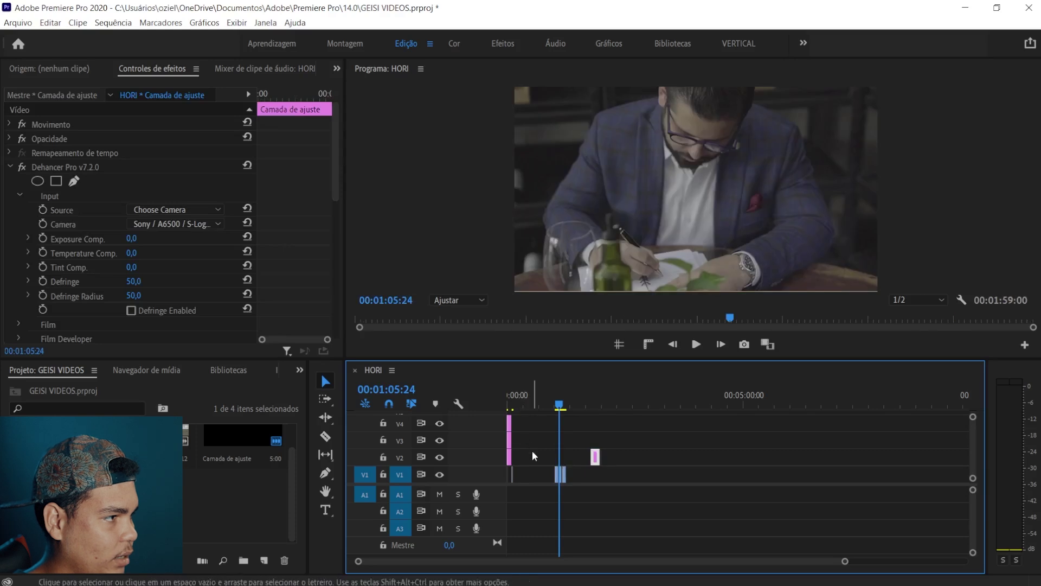
pyautogui.moveTo(525, 464); pyautogui.dragTo(563, 440)
pyautogui.press('=')
pyautogui.press('=')
pyautogui.press('=')
pyautogui.press('=')
pyautogui.moveTo(660, 455); pyautogui.dragTo(640, 456)
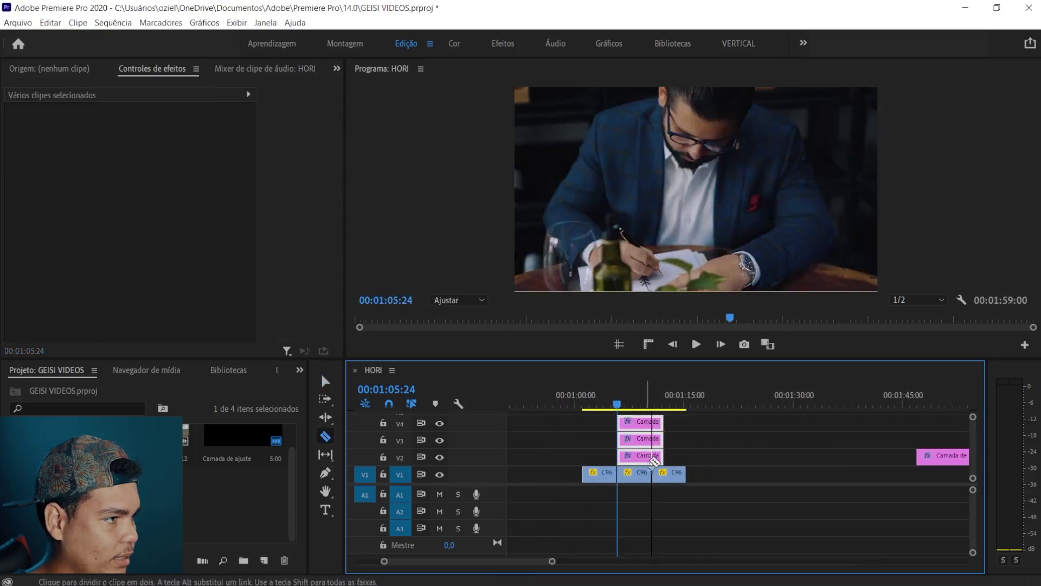
pyautogui.click(658, 428)
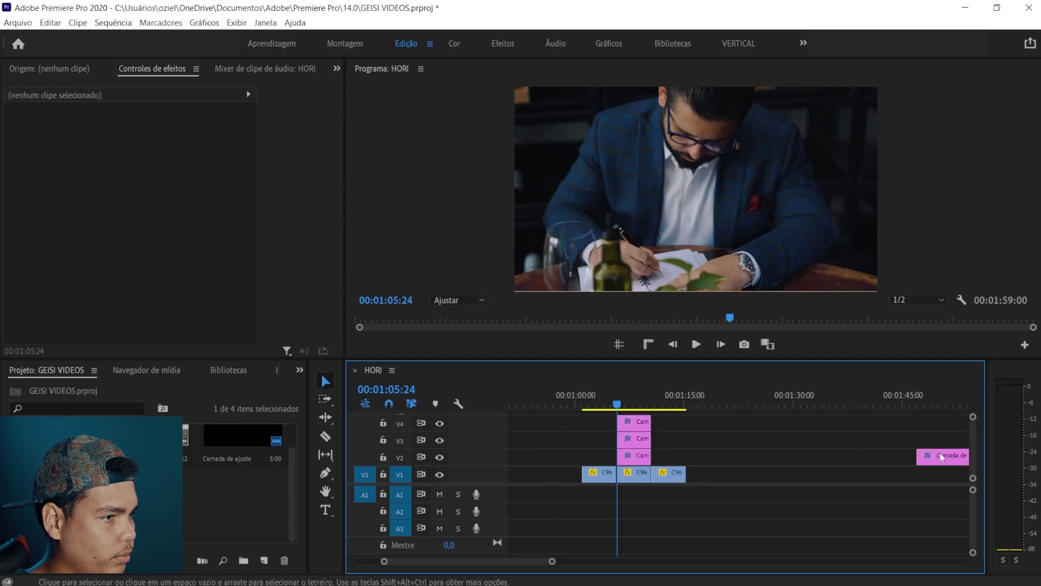
pyautogui.moveTo(942, 457); pyautogui.dragTo(679, 457)
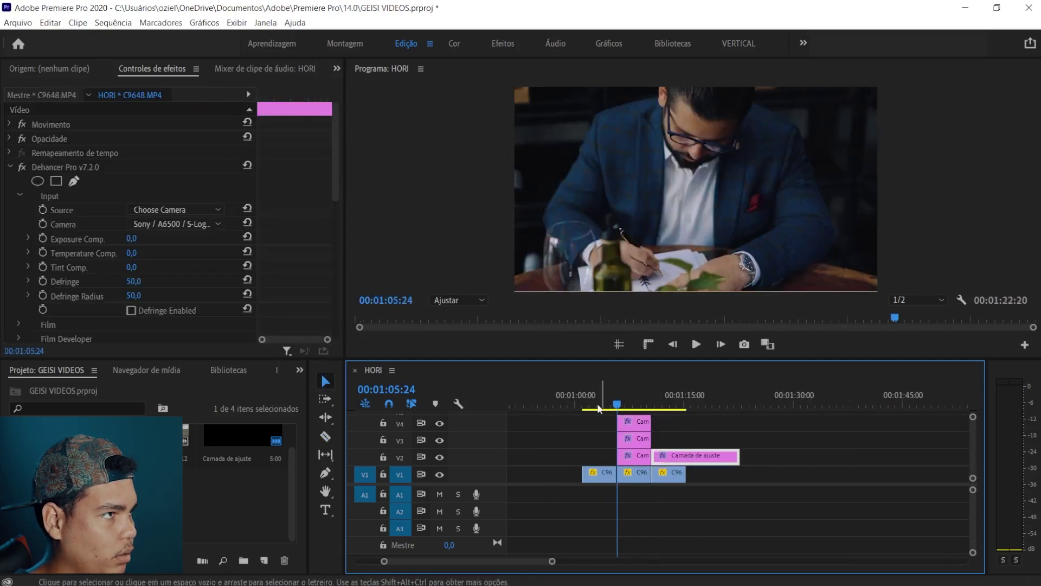
# Play the ungraded, stacked-layer and Dehancer Pro versions in sequence, and save the project
pyautogui.click(590, 406)
pyautogui.press('space')
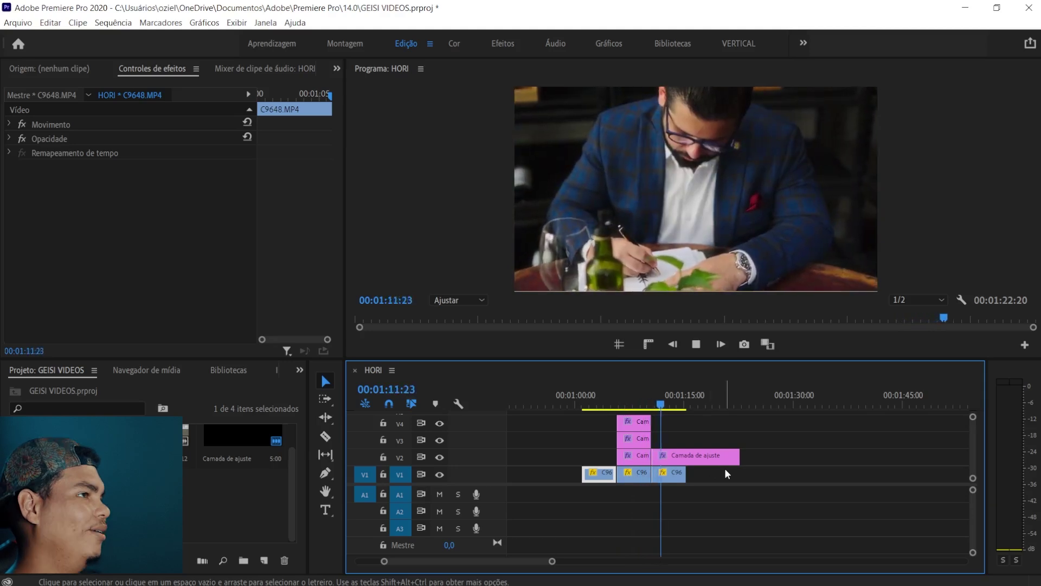
pyautogui.press('space')
pyautogui.press('Return')
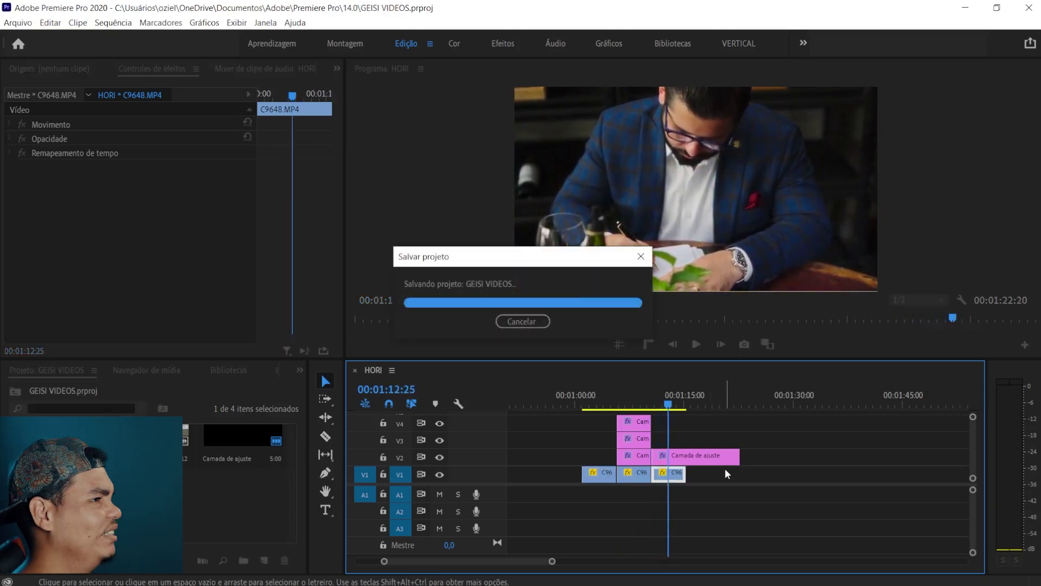
# On the V2 adjustment layer over the second clip, set Lumetri Temperatura -0,9, Exposição 0,4, Realces 34,5 and Sombras -64,6, and save the project
pyautogui.moveTo(645, 408); pyautogui.dragTo(637, 410)
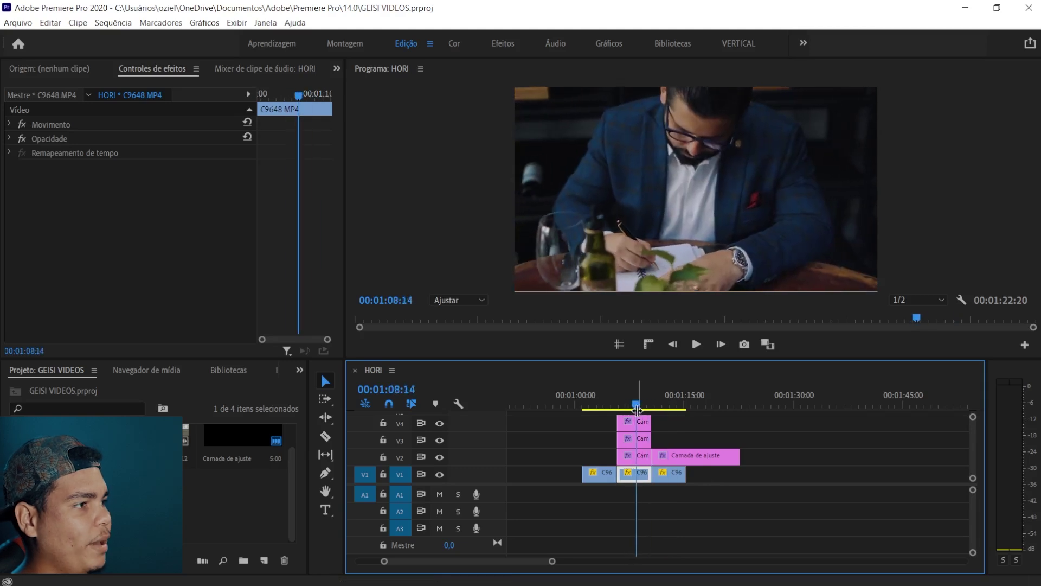
pyautogui.click(637, 460)
pyautogui.click(454, 45)
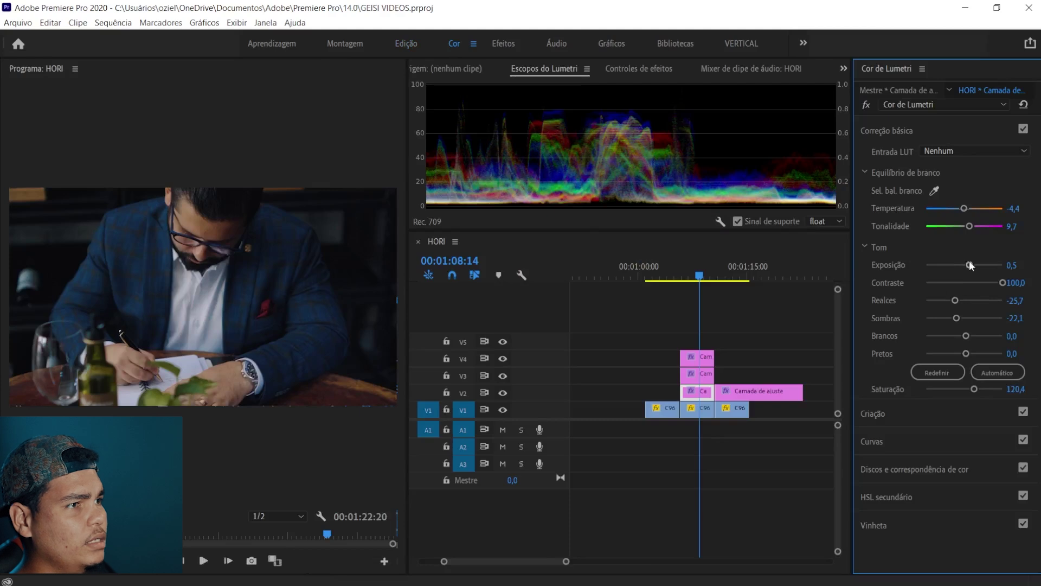
pyautogui.moveTo(969, 262); pyautogui.dragTo(970, 262)
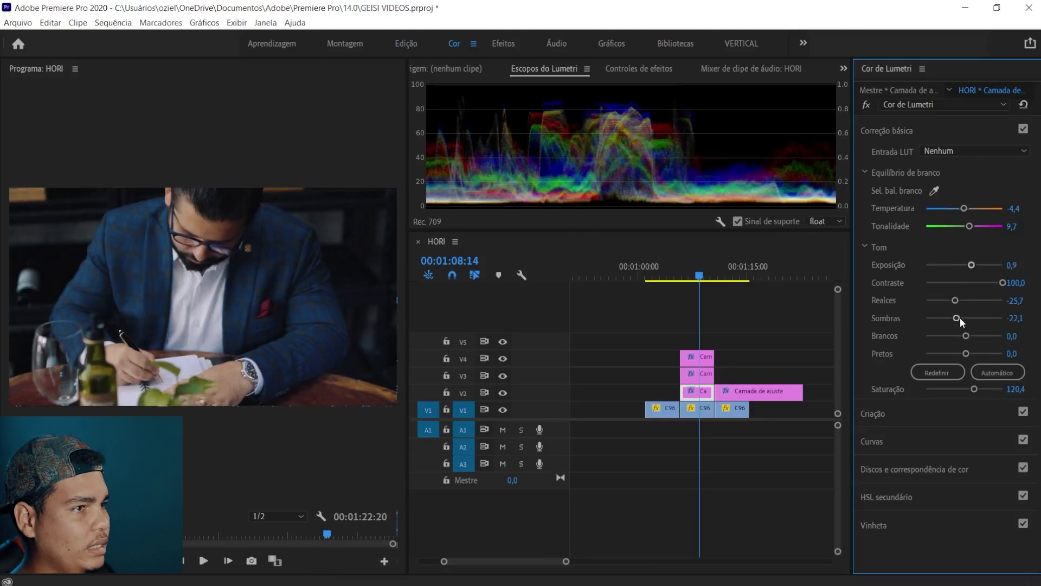
pyautogui.moveTo(955, 319); pyautogui.dragTo(978, 300)
pyautogui.doubleClick(968, 264)
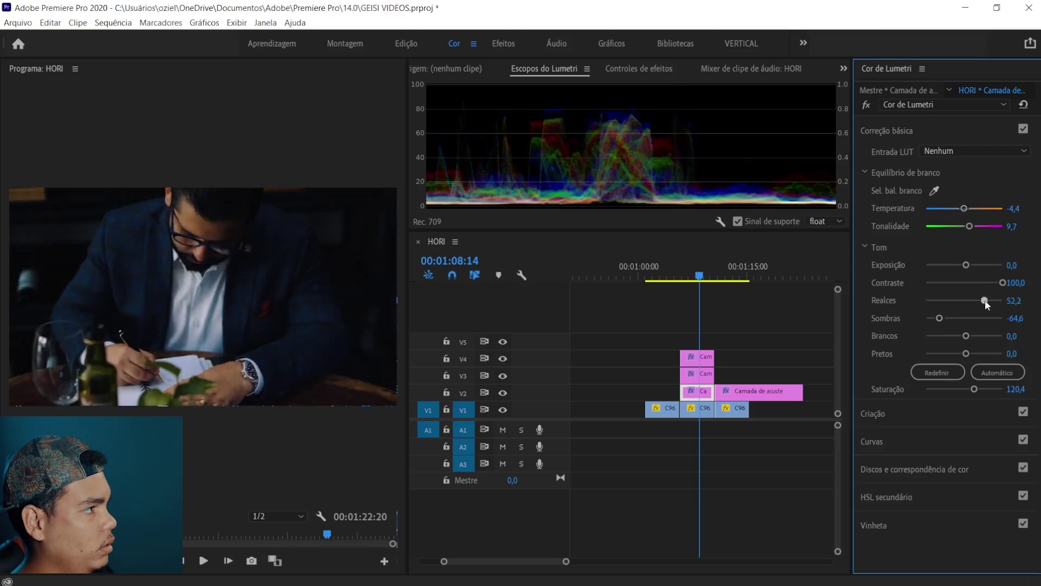
pyautogui.moveTo(965, 264); pyautogui.dragTo(967, 264)
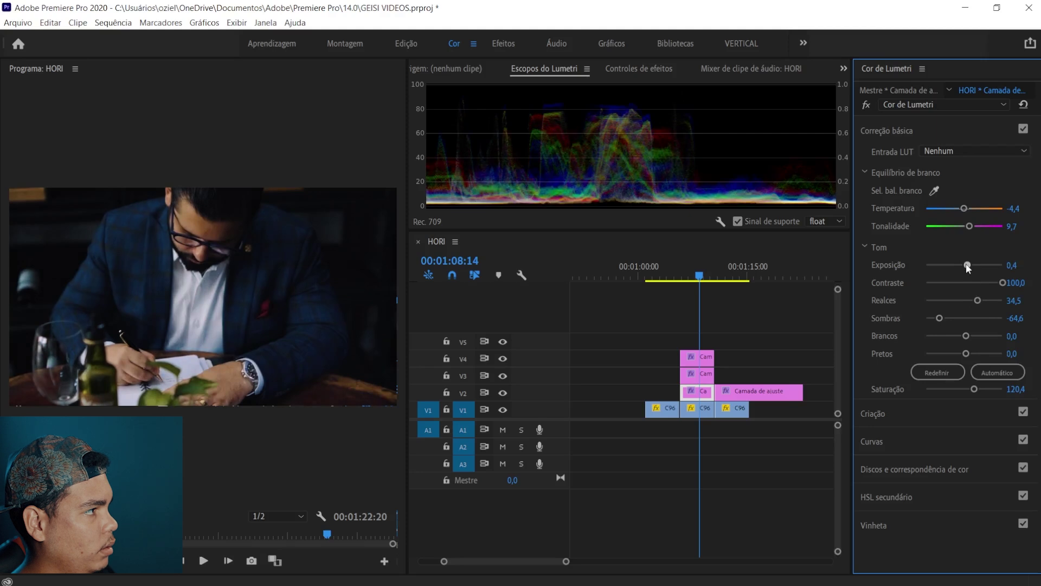
pyautogui.moveTo(964, 209)
pyautogui.mouseDown()
pyautogui.moveTo(973, 209)
pyautogui.moveTo(963, 209)
pyautogui.mouseUp()
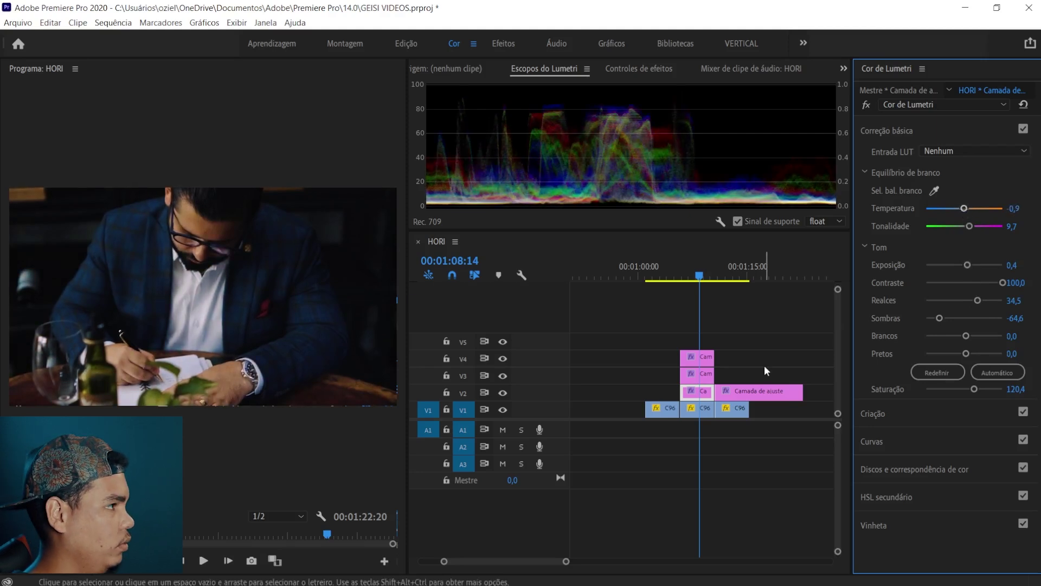
pyautogui.hotkey('ctrl', 's')
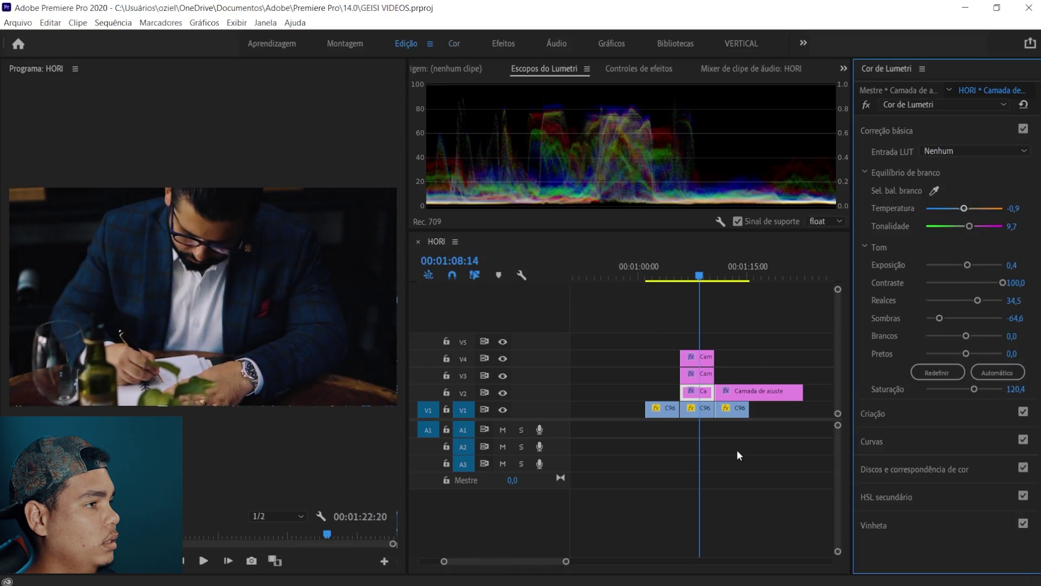
# Return to the Edição workspace, enlarge the program monitor area and save the project
pyautogui.hotkey('alt', 'shift', '0')
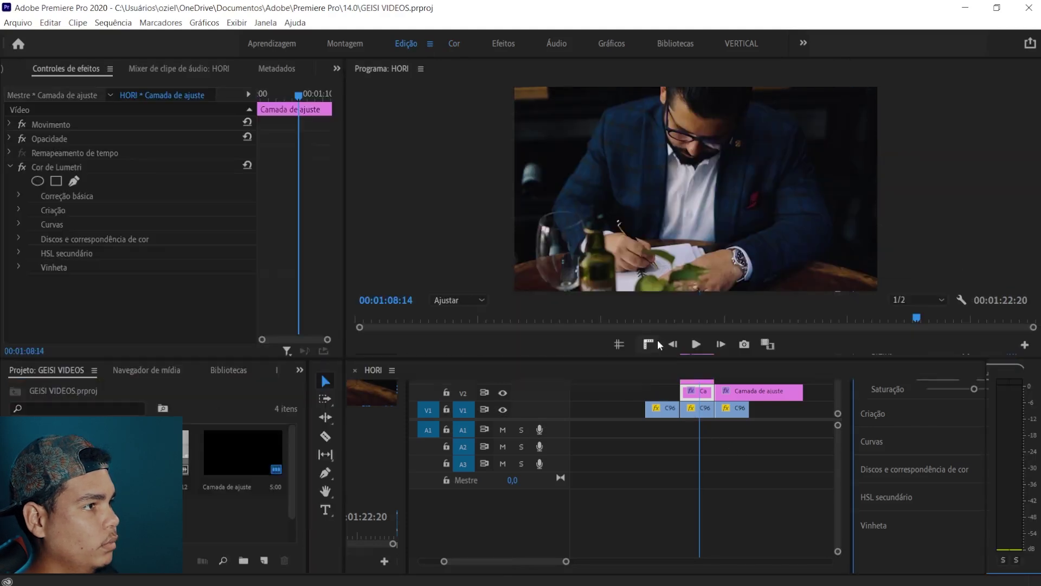
pyautogui.moveTo(645, 359); pyautogui.dragTo(629, 426)
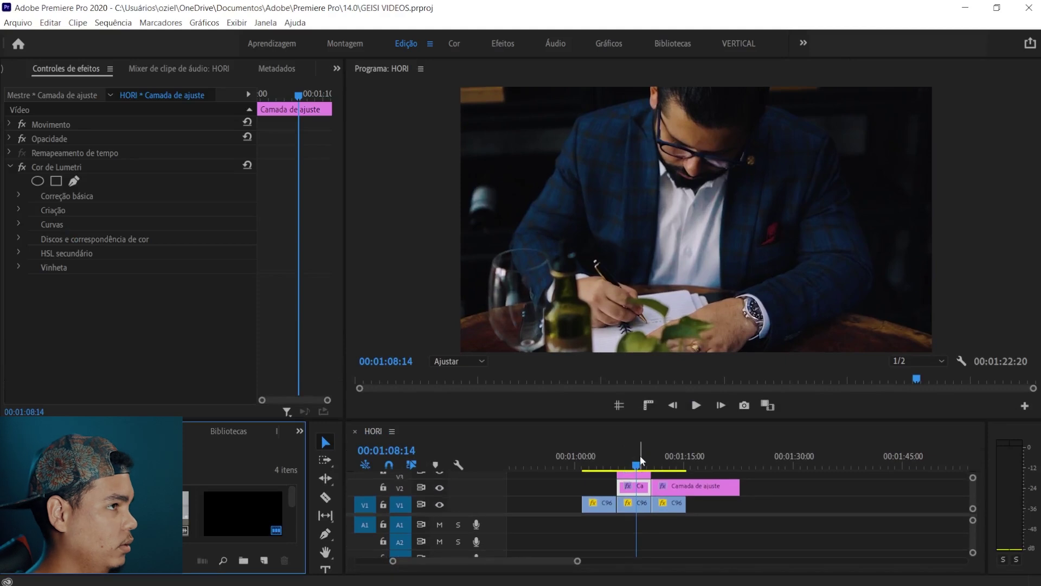
pyautogui.hotkey('ctrl', 's')
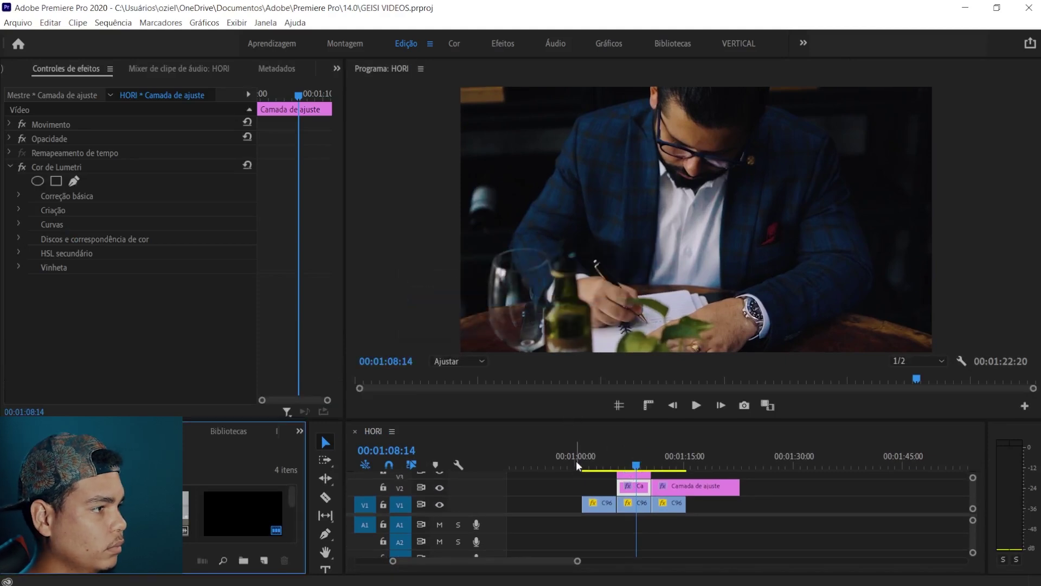
# Play the three versions again from the start of the ungraded clip up to 00:01:14:04 to compare their looks
pyautogui.click(575, 459)
pyautogui.press('space')
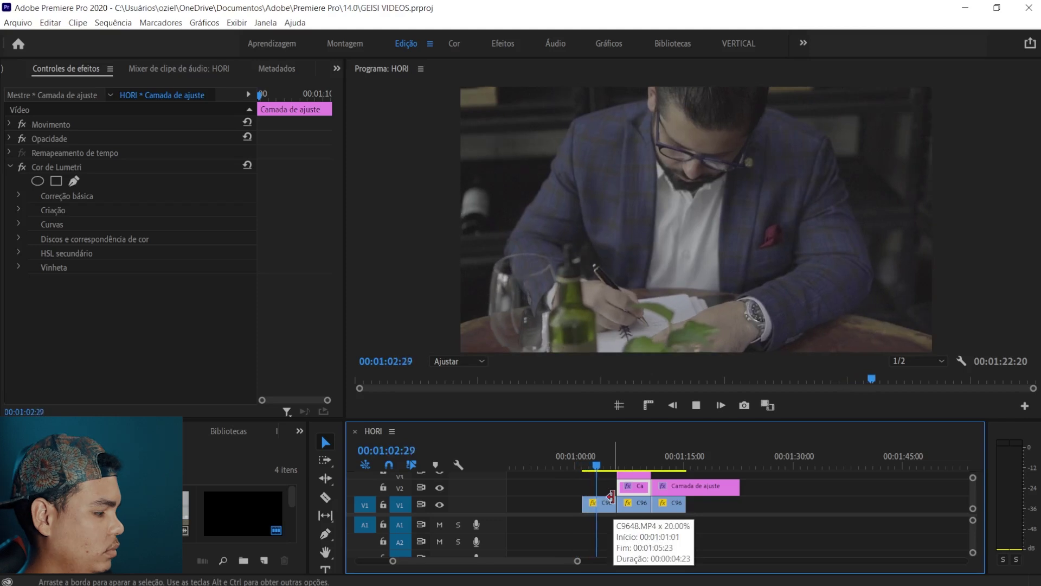
pyautogui.click(612, 499)
pyautogui.hotkey('ctrl', 's')
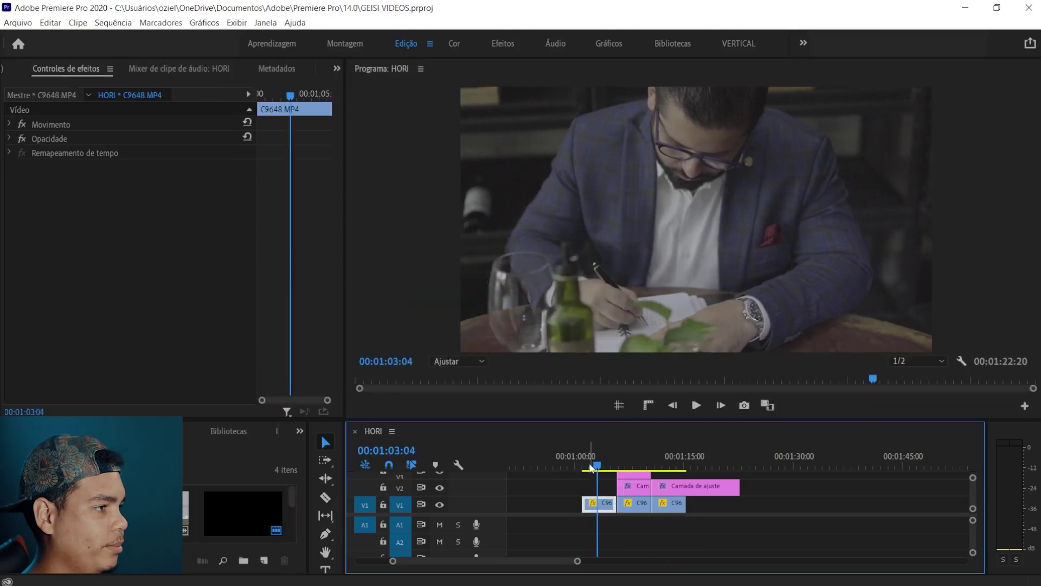
pyautogui.click(586, 465)
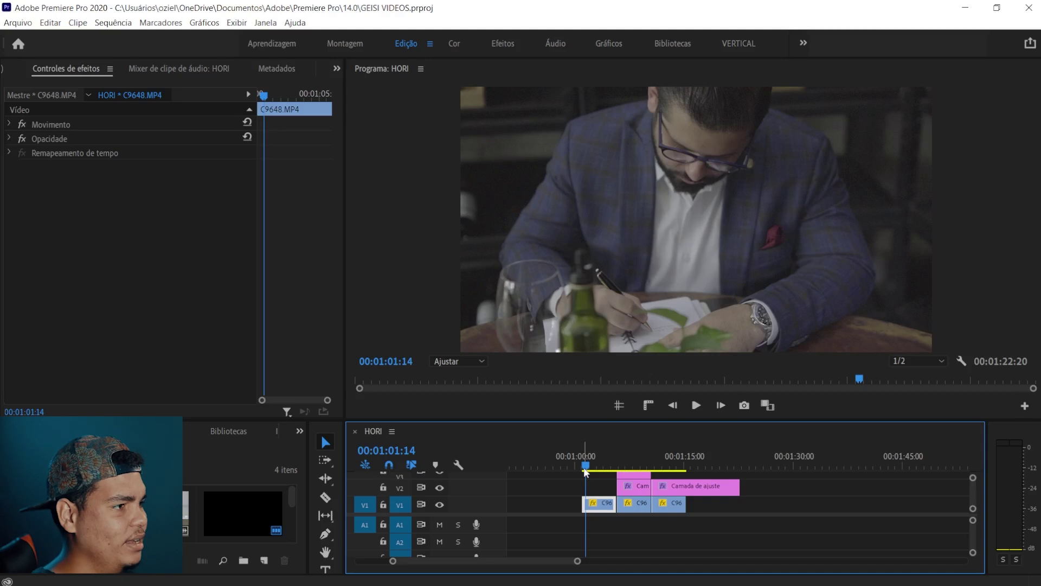
pyautogui.press('space')
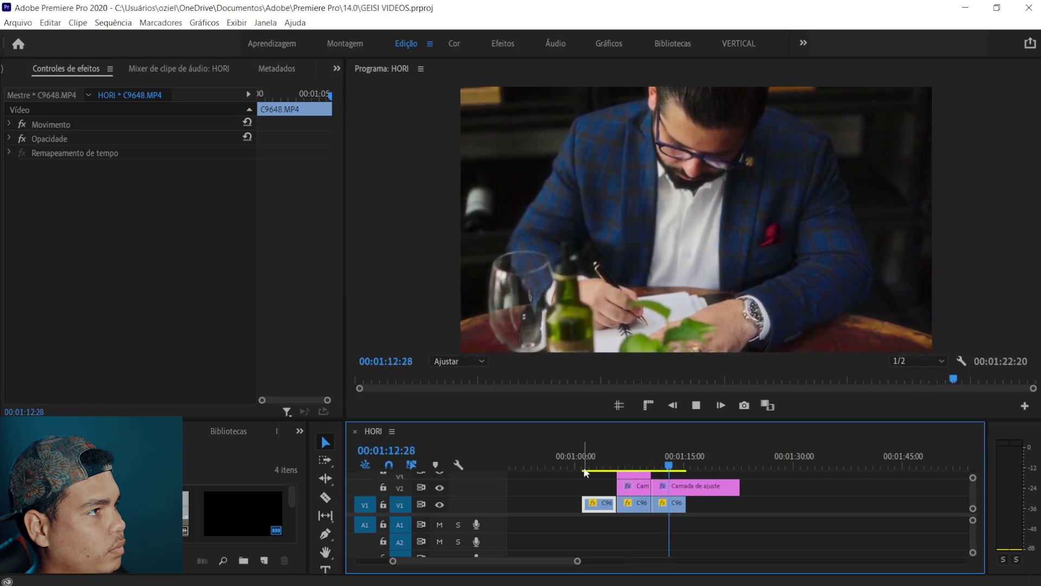
pyautogui.press('space')
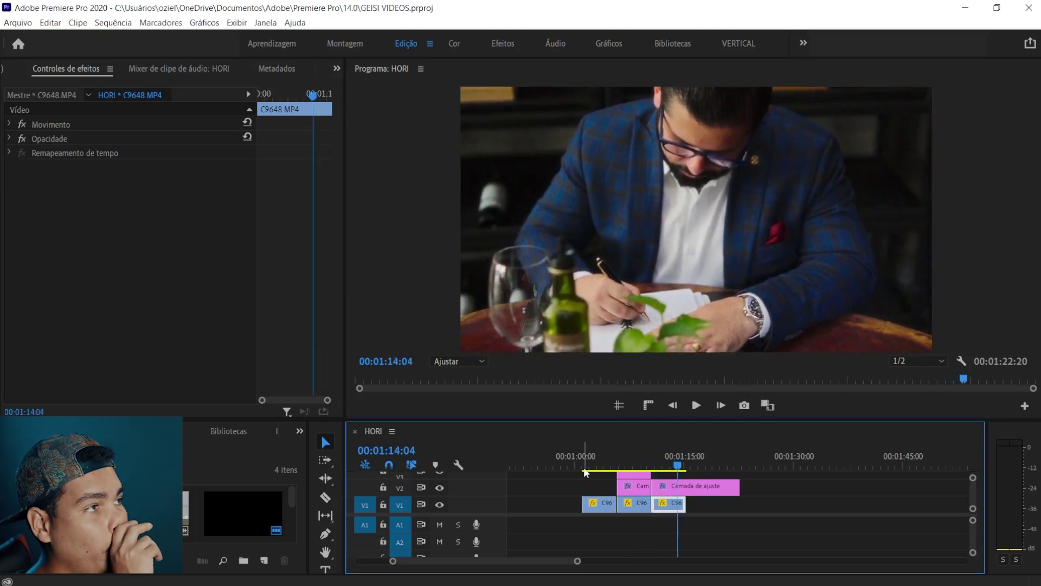
# Disable Halation in Dehancer Pro on the adjustment layer above the third clip and collapse its settings
pyautogui.click(689, 486)
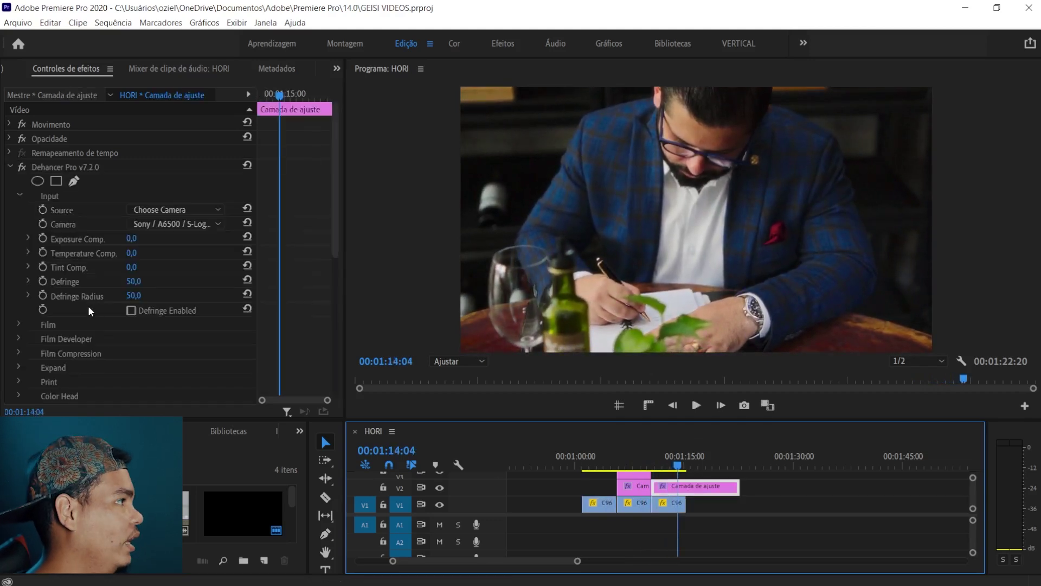
pyautogui.scroll(-5, 24, 249)
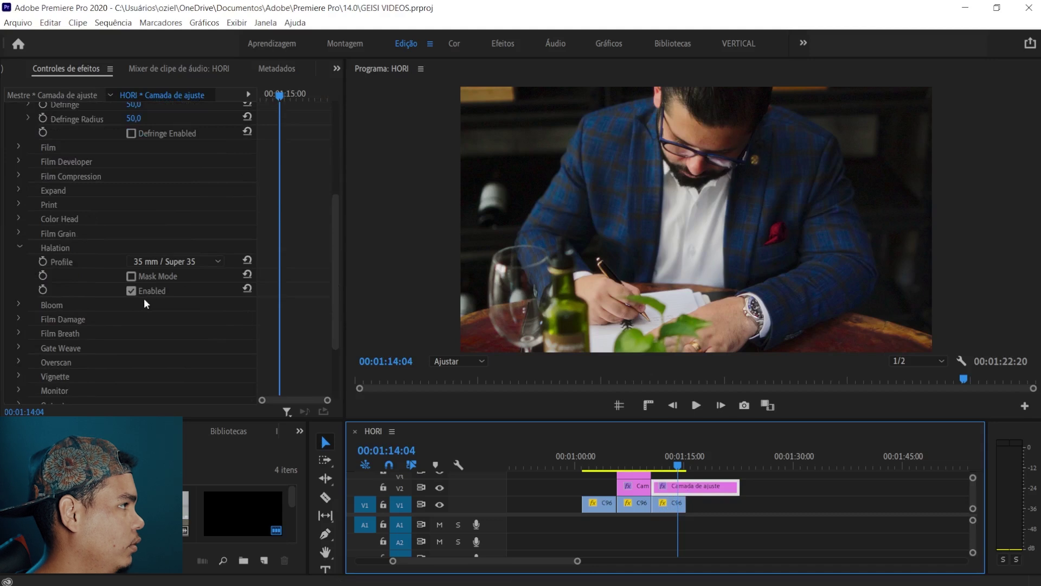
pyautogui.click(132, 293)
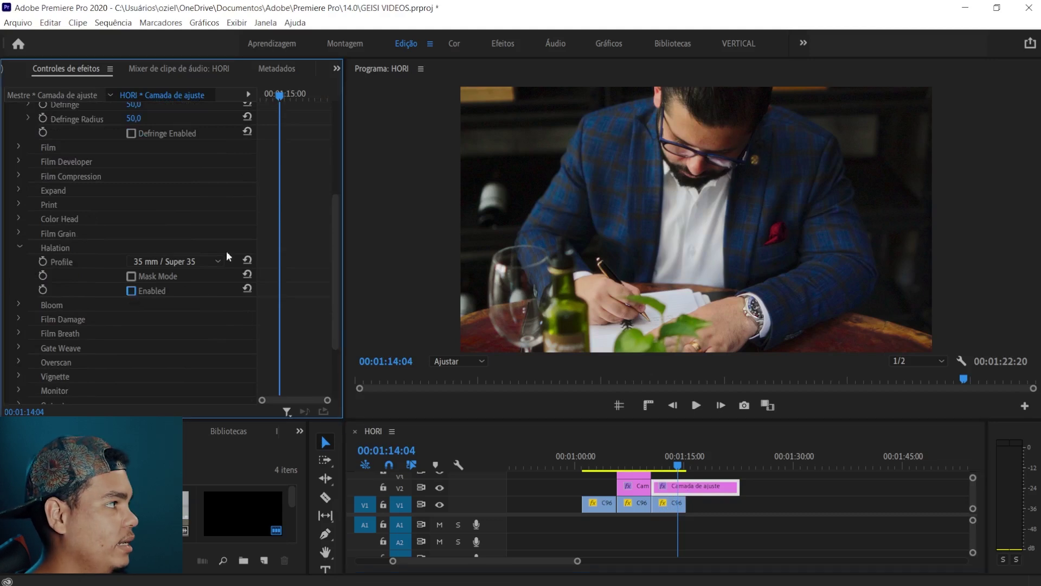
pyautogui.click(20, 248)
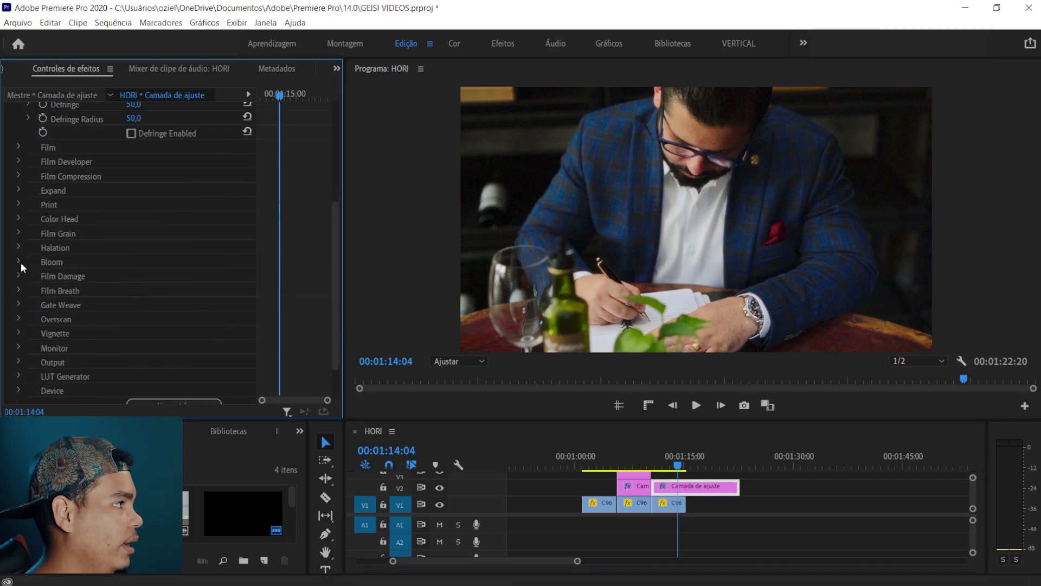
# Toggle the Bloom setting in Dehancer Pro on the adjustment layer above the third clip and collapse its settings
pyautogui.click(21, 263)
pyautogui.click(146, 307)
pyautogui.click(21, 262)
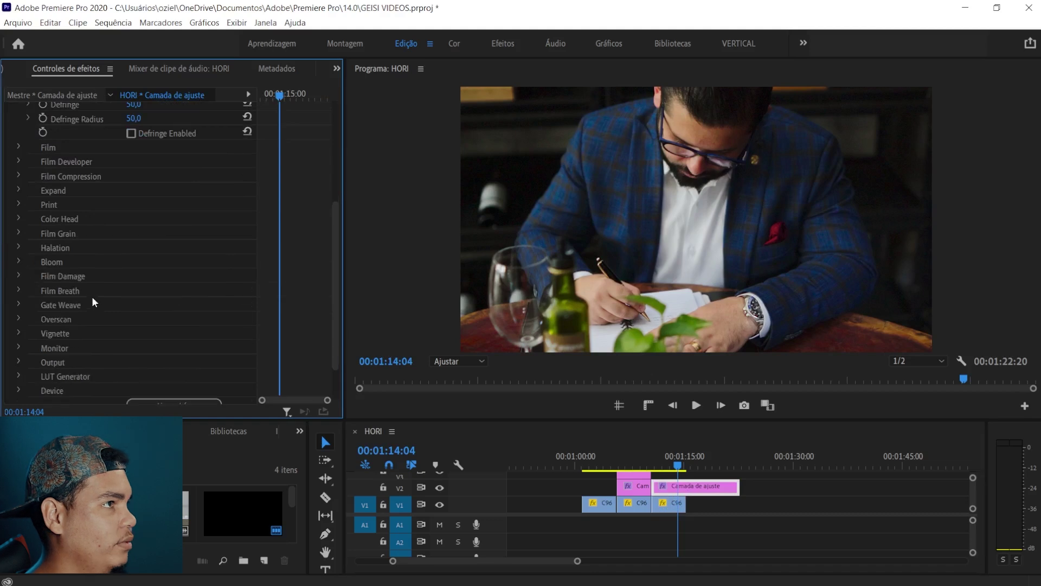
# Try other Dehancer Pro film profiles on the adjustment layer, set the profile to Cinestill 800T, and save the project
pyautogui.scroll(5, 92, 296)
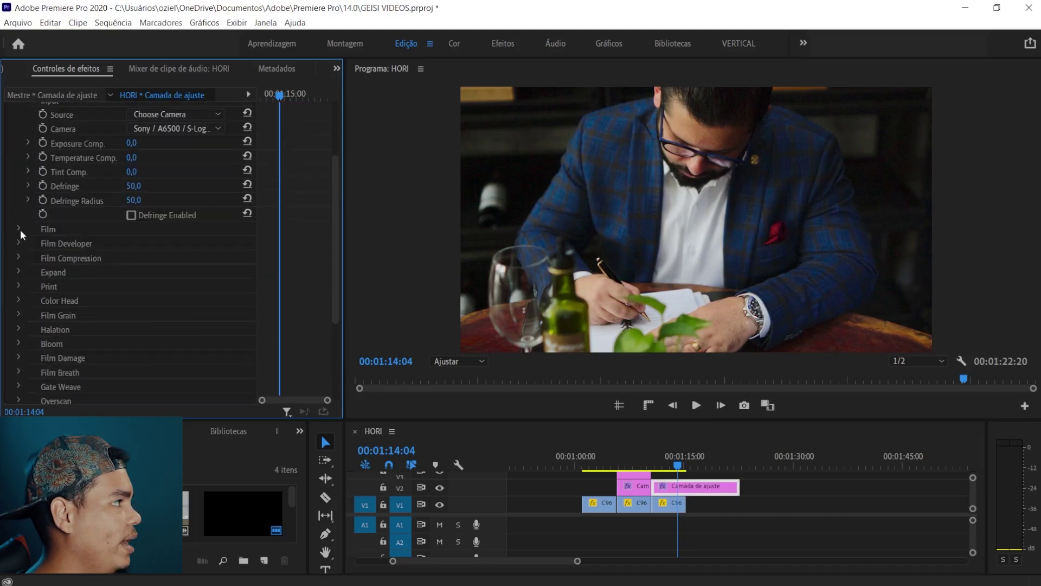
pyautogui.click(19, 228)
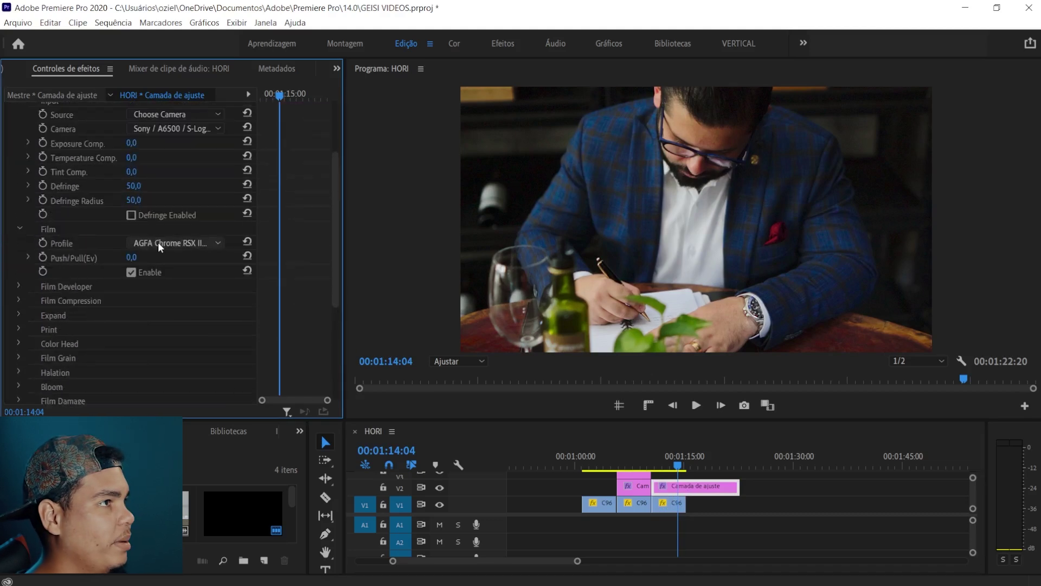
pyautogui.scroll(-2, 158, 242)
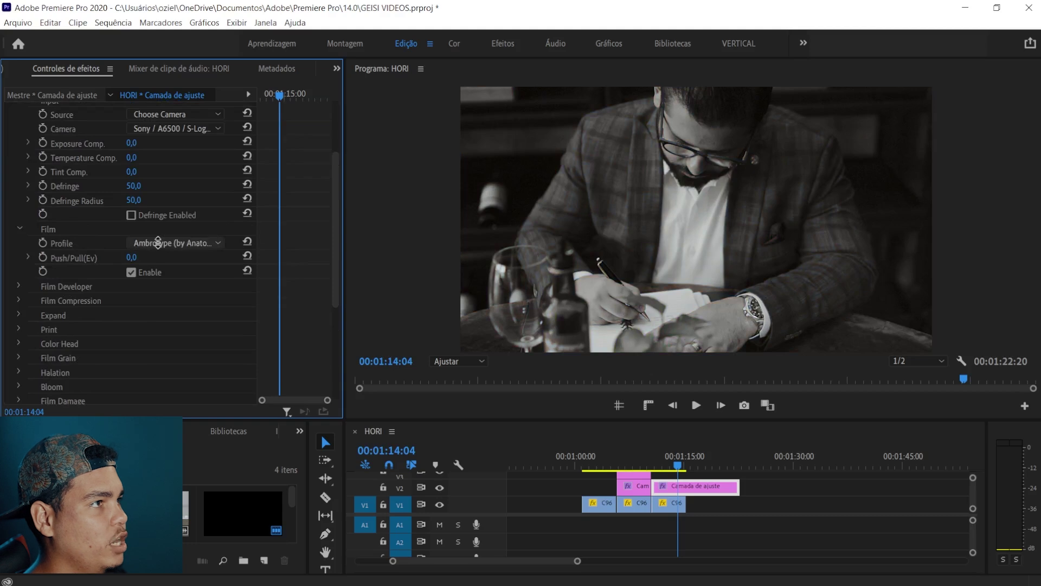
pyautogui.scroll(-2, 157, 242)
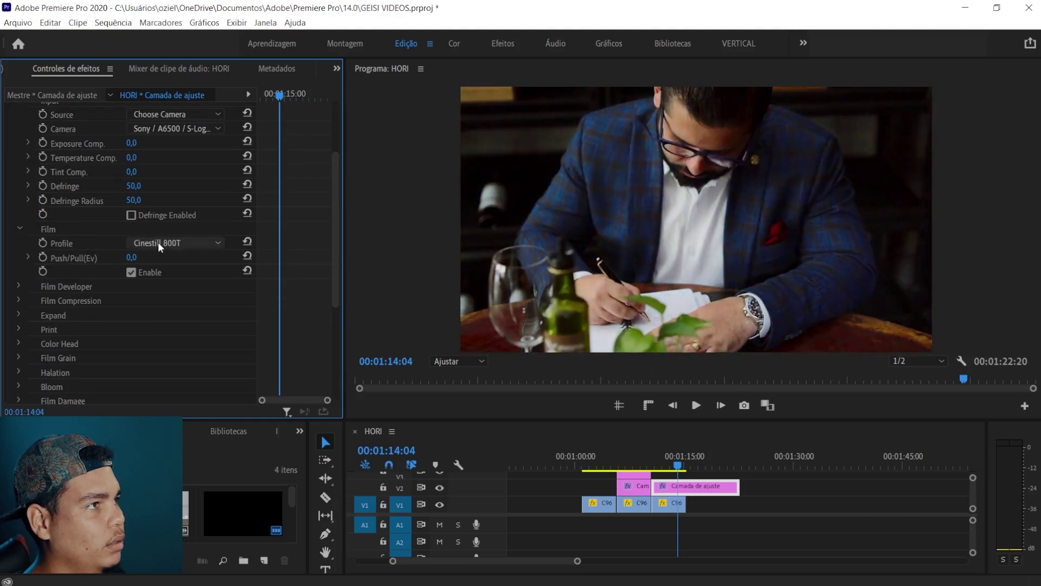
pyautogui.hotkey('ctrl', 's')
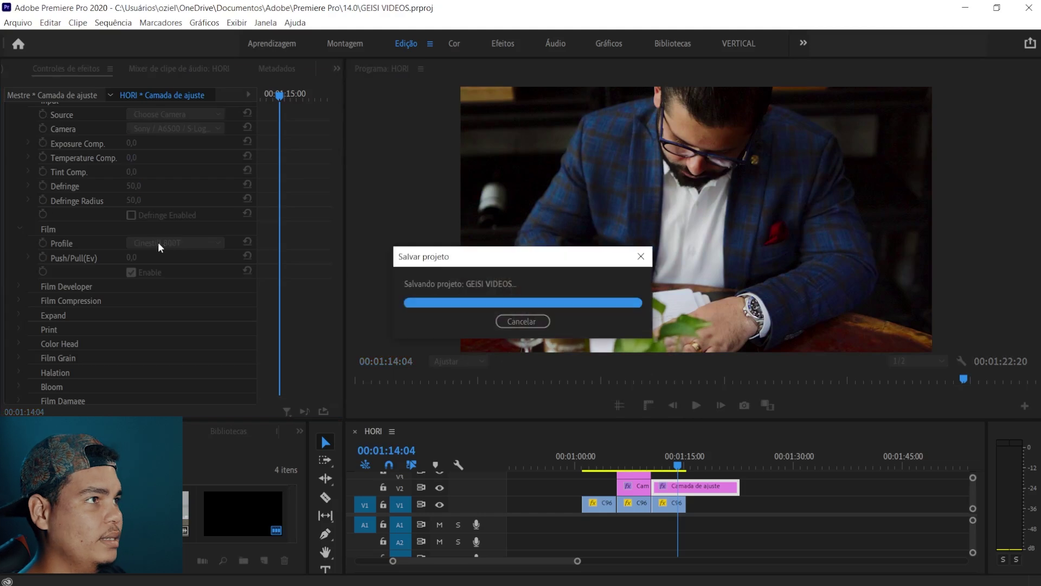
# Play the second and third versions up to 00:01:12:11 to compare their looks, saving the project meanwhile
pyautogui.click(613, 468)
pyautogui.press('space')
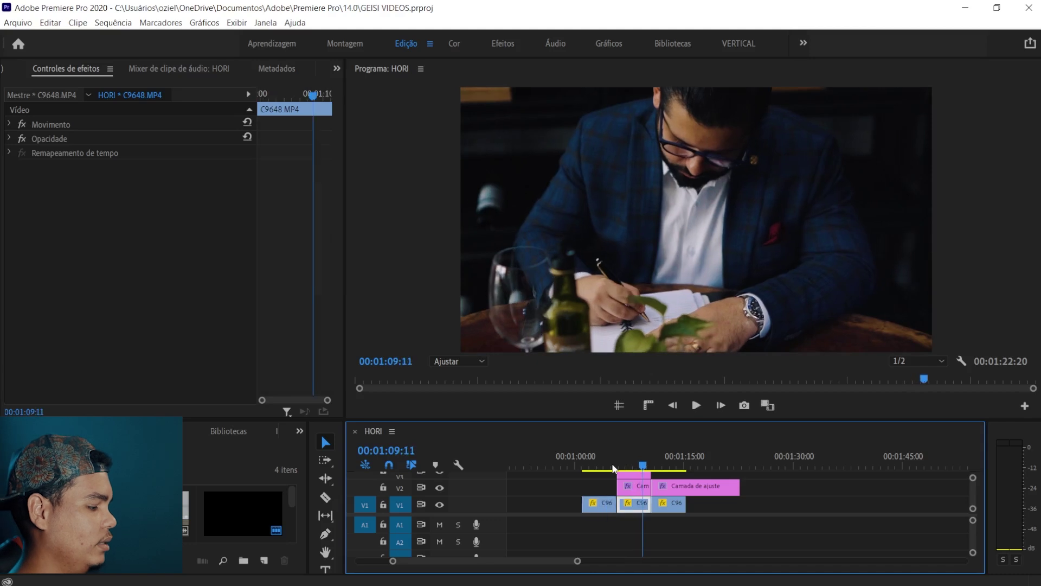
pyautogui.hotkey('ctrl', 's')
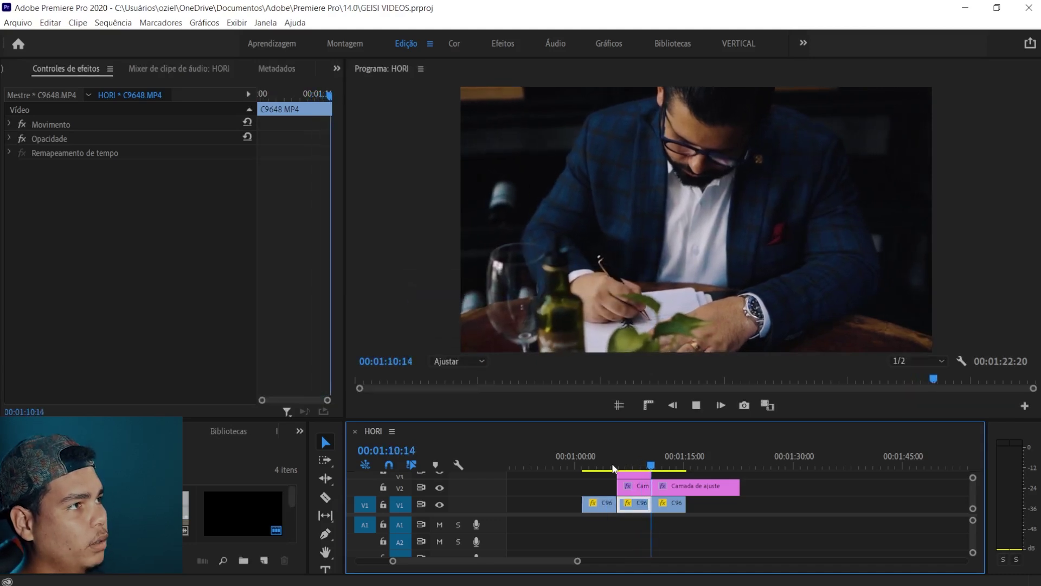
pyautogui.press('space')
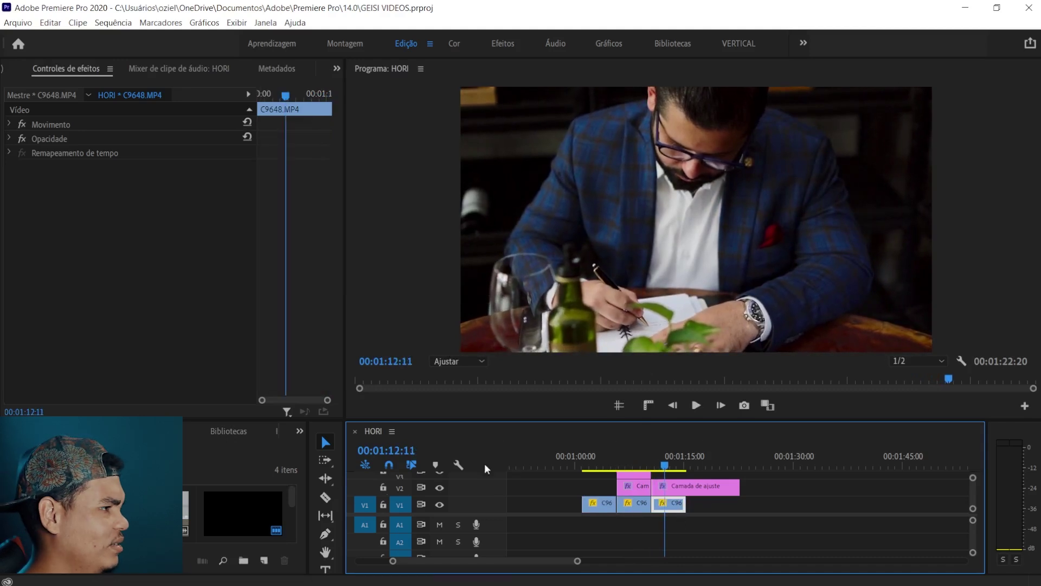
# Enlarge the timeline area and place C9648.MP4 from the project on V1 after the three comparison clips
pyautogui.moveTo(477, 421); pyautogui.dragTo(477, 373)
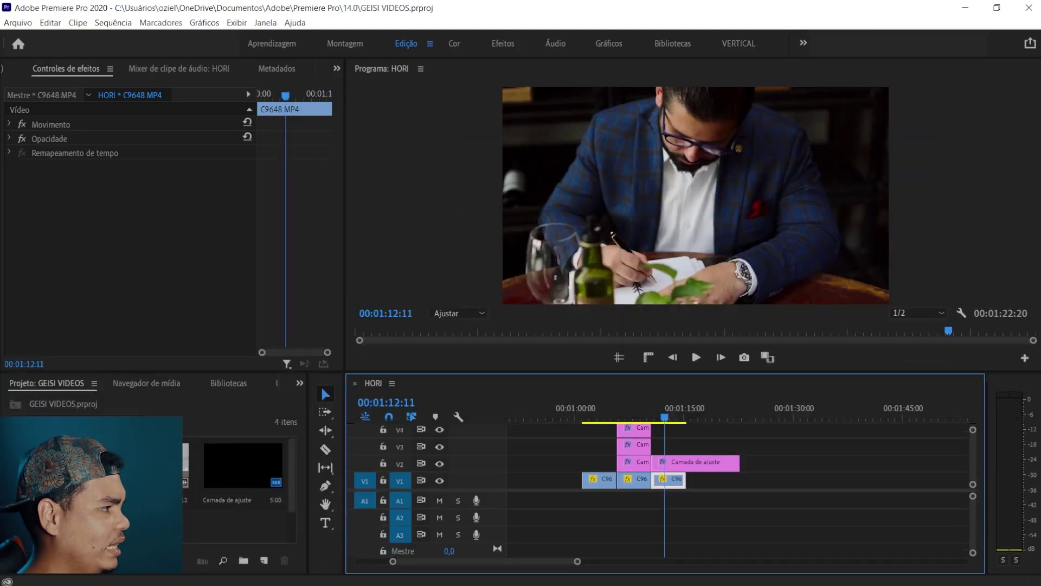
pyautogui.moveTo(138, 465); pyautogui.dragTo(775, 499)
pyautogui.press('-')
pyautogui.press('-')
# Split the new C9648.MP4 clip at 00:02:21:00 and delete the part before the cut
pyautogui.click(734, 411)
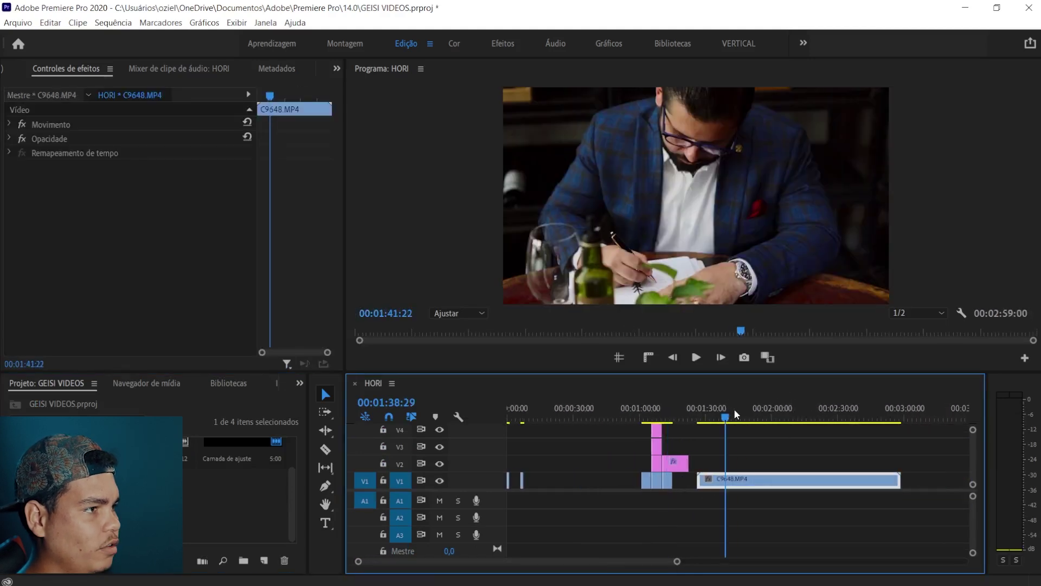
pyautogui.moveTo(735, 413); pyautogui.dragTo(818, 417)
pyautogui.press('c')
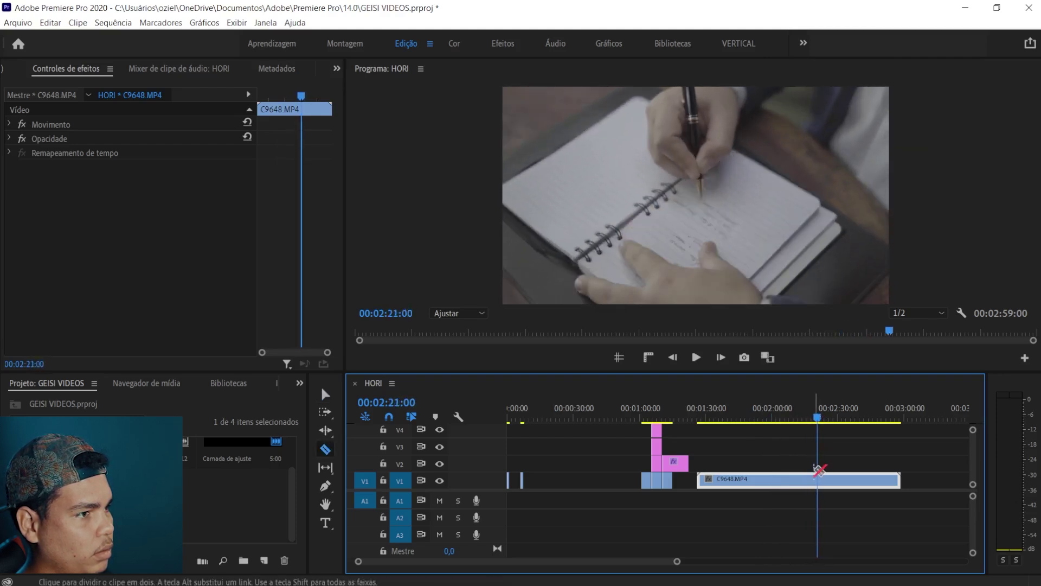
pyautogui.click(818, 478)
pyautogui.press('Delete')
# Set the remaining C9648.MP4 clip's speed to 20%
pyautogui.rightClick(820, 477)
pyautogui.click(868, 356)
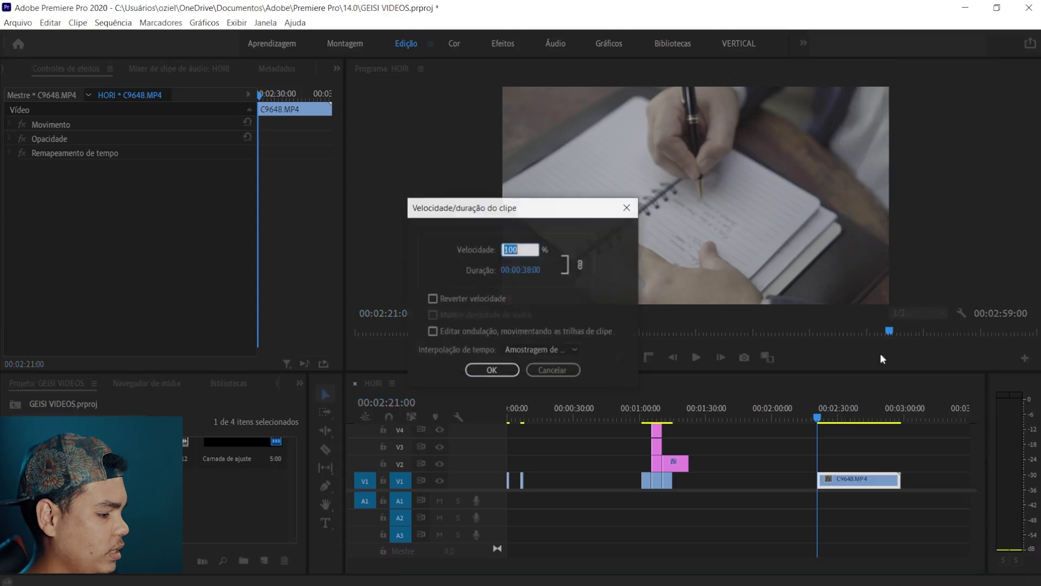
pyautogui.write('20')
pyautogui.press('Return')
# Play the slowed notebook footage from its start to look for a usable writing moment
pyautogui.press('space')
pyautogui.press('\\')
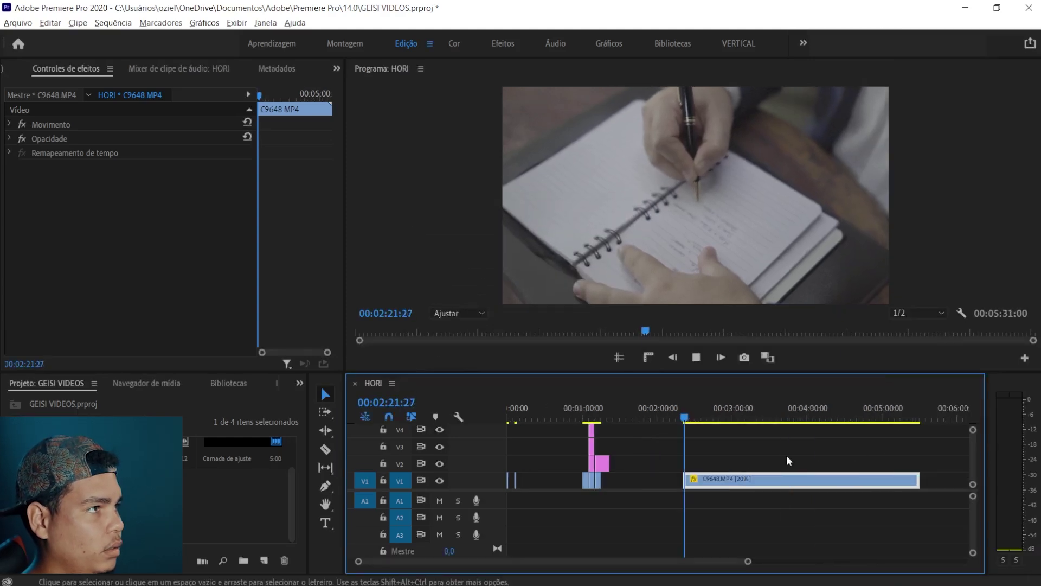
pyautogui.press('-')
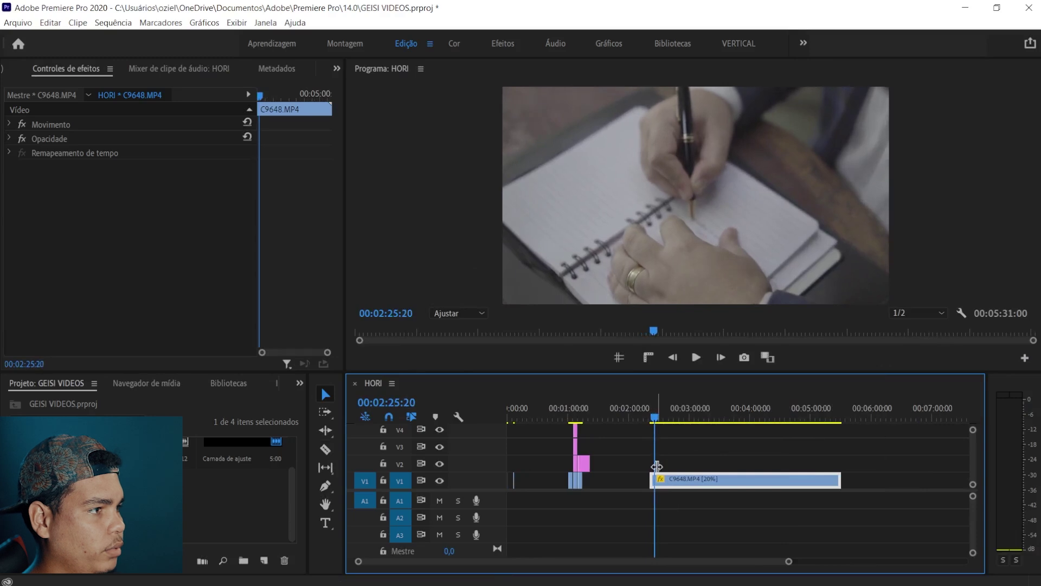
pyautogui.click(656, 466)
pyautogui.press('space')
pyautogui.press('=')
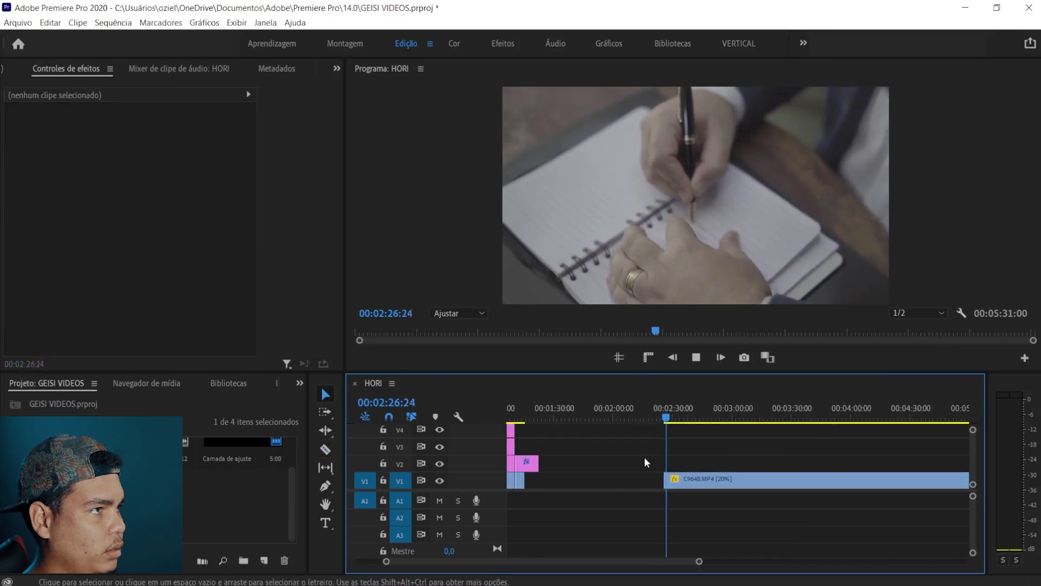
pyautogui.press('-')
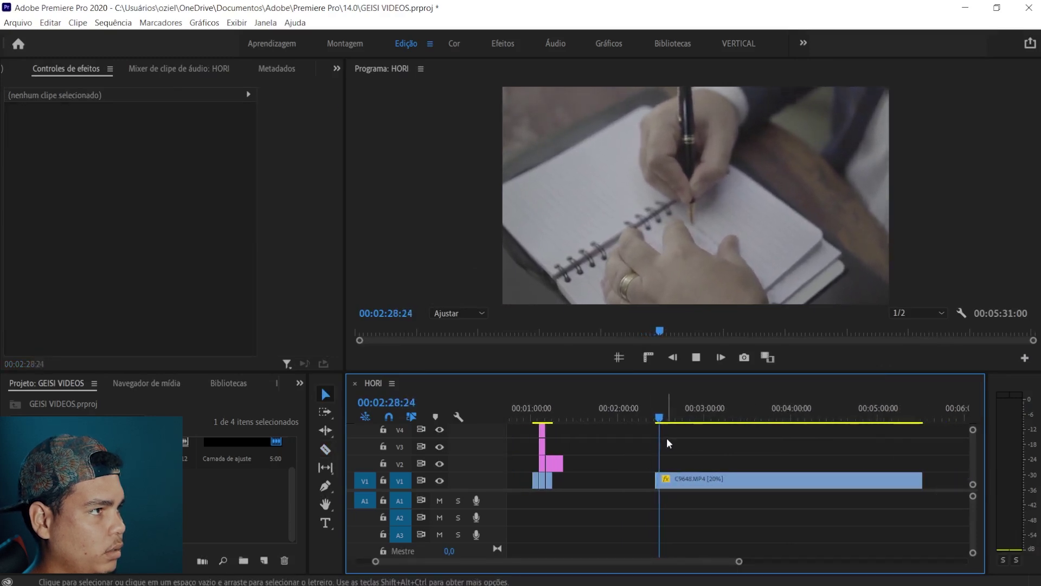
# Split the slowed clip at 00:03:25:23 and delete the part before the cut
pyautogui.moveTo(667, 418); pyautogui.dragTo(744, 420)
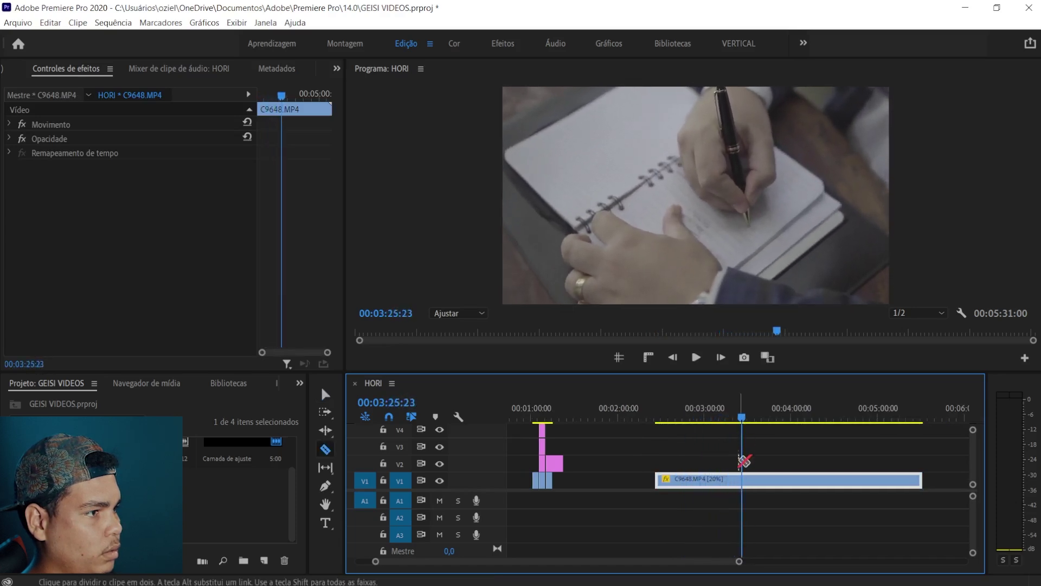
pyautogui.click(743, 480)
pyautogui.press('v')
pyautogui.click(699, 480)
pyautogui.press('Delete')
# Move the Dehancer Pro adjustment layer to V2 above the start of the notebook clip and save the project
pyautogui.moveTo(558, 463); pyautogui.dragTo(761, 455)
pyautogui.scroll(3, 761, 455)
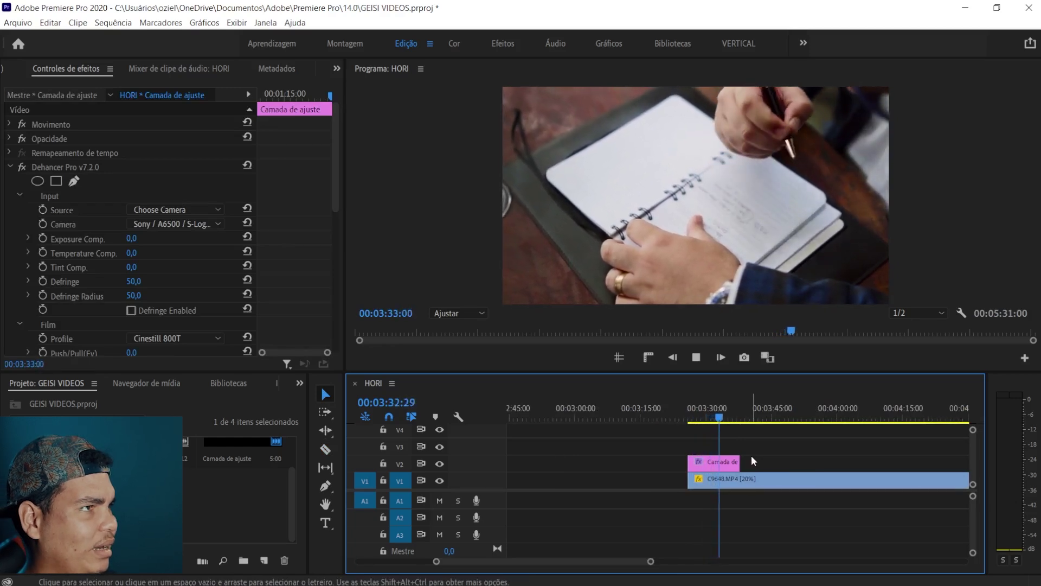
pyautogui.hotkey('ctrl', 's')
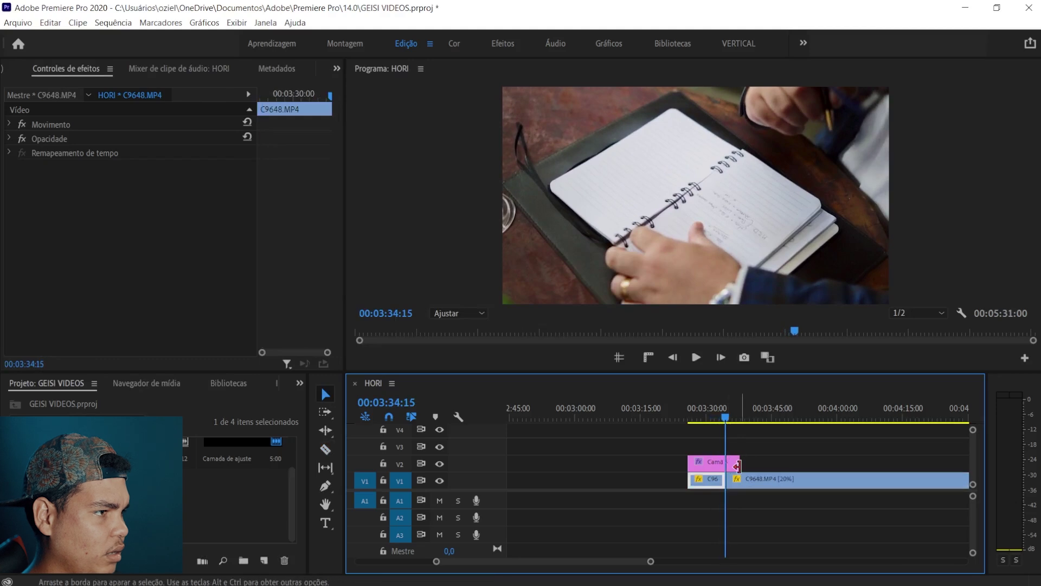
# Trim the notebook clip and its adjustment layer to end at 00:03:34:15, return to 00:03:28:04, and save the project
pyautogui.press('w')
pyautogui.click(698, 418)
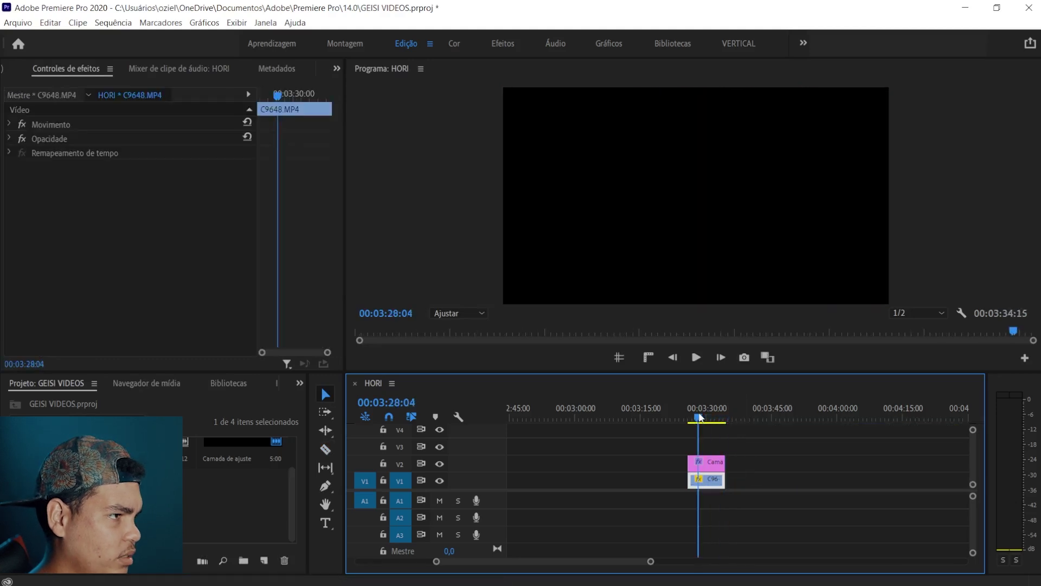
pyautogui.hotkey('ctrl', 's')
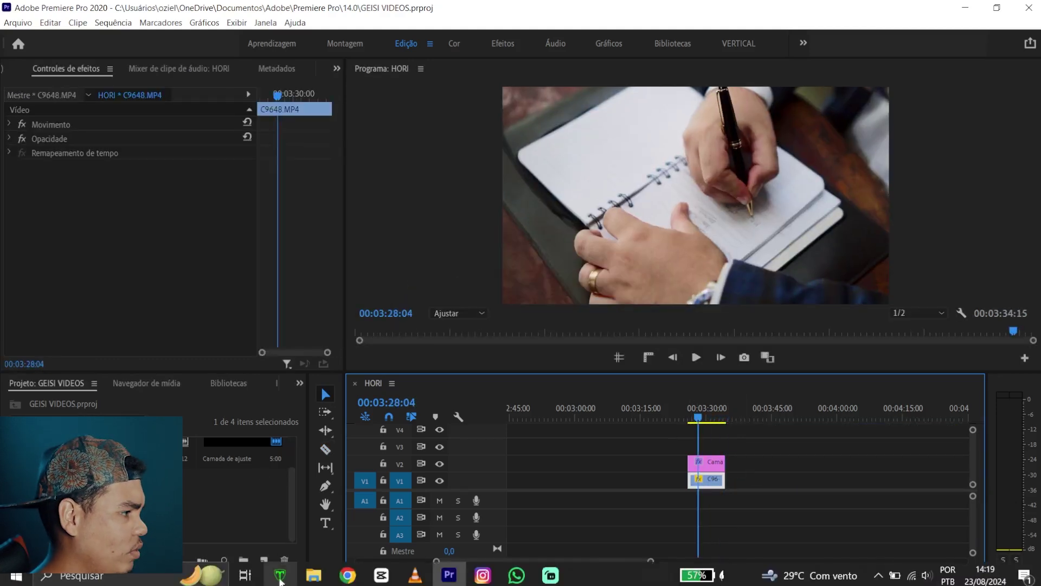
# Bring the Ludovico Einaudi music file from File Explorer onto A1 at the notebook clip's start and play it
pyautogui.click(315, 574)
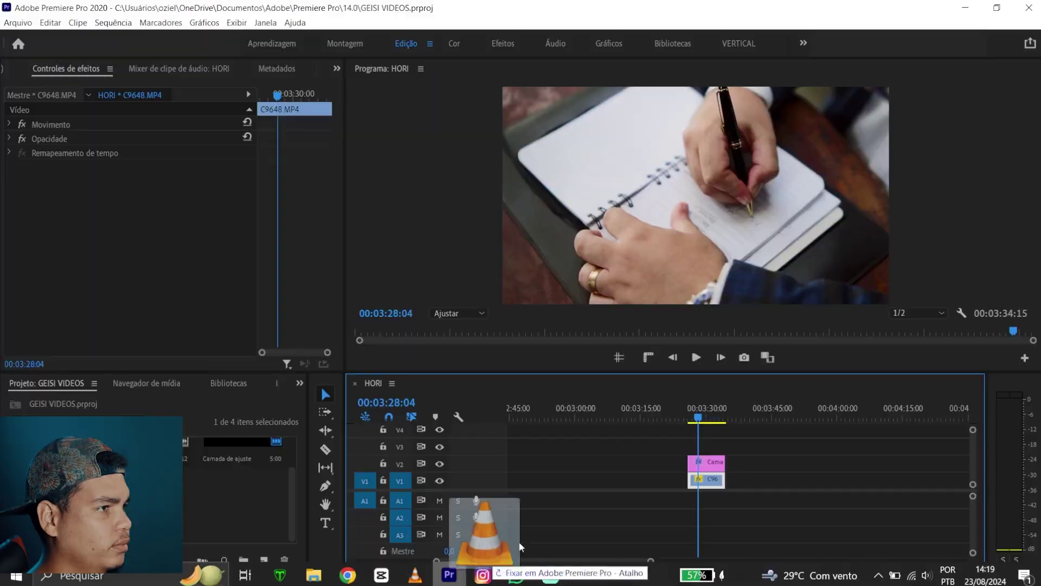
pyautogui.moveTo(478, 534); pyautogui.dragTo(698, 507)
pyautogui.press('space')
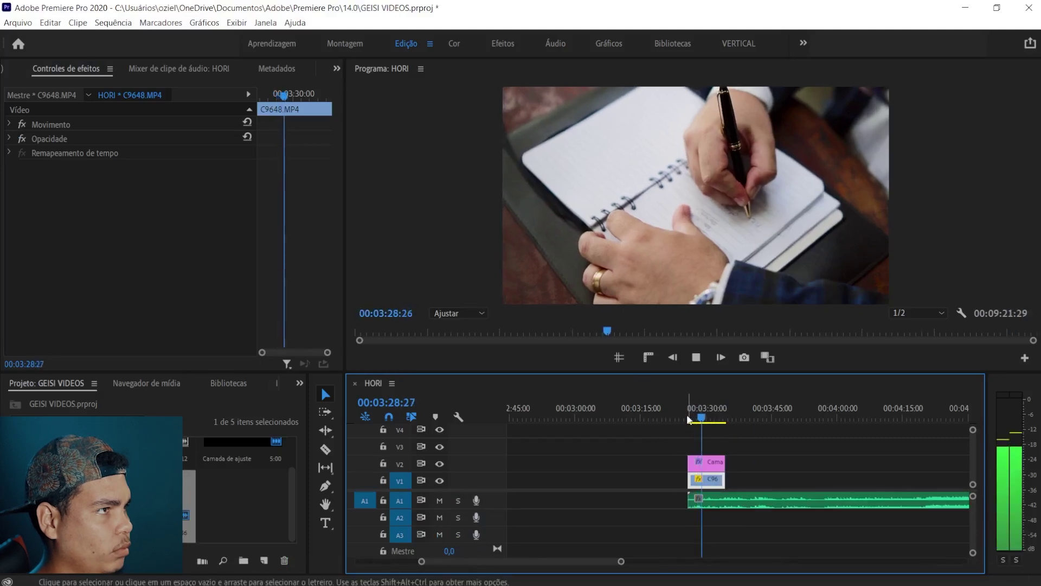
# Split the music at the end of the notebook clip and delete the excess part
pyautogui.press('space')
pyautogui.press('=')
pyautogui.click(800, 501)
pyautogui.press('v')
pyautogui.click(800, 501)
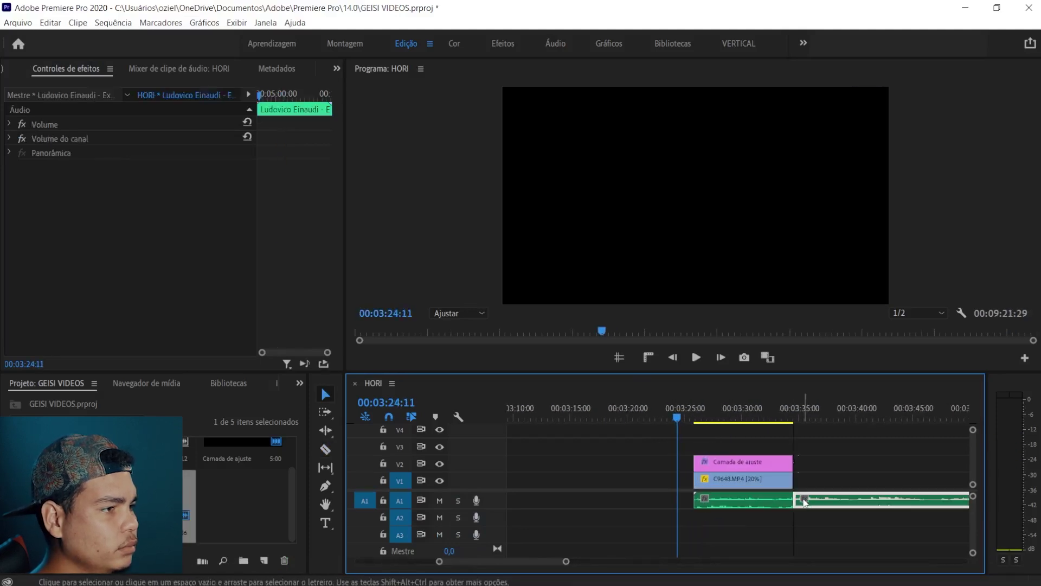
pyautogui.press('Delete')
# Play the graded notebook clip with the music up to 00:03:29:13
pyautogui.press('space')
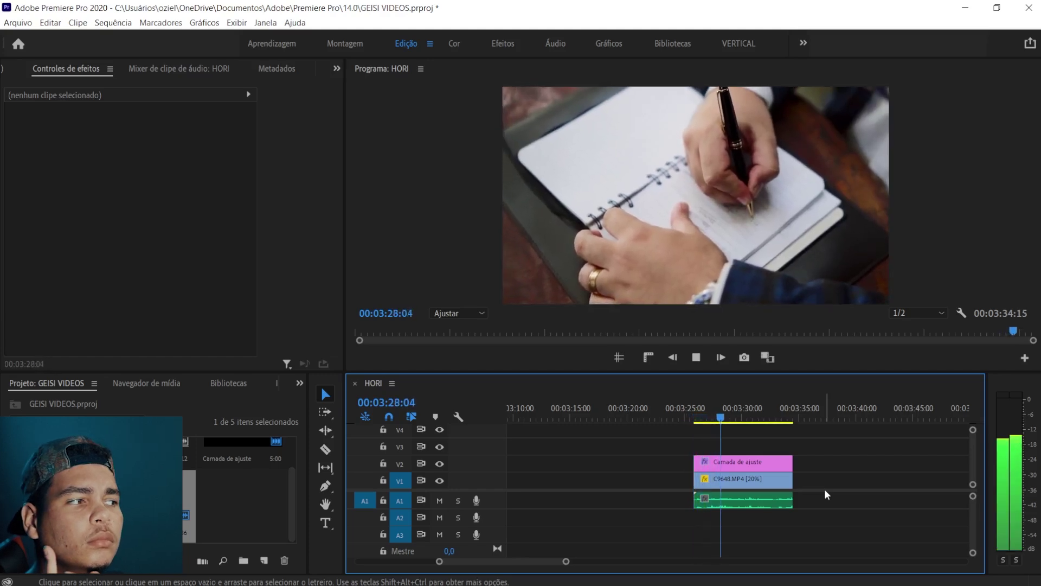
pyautogui.click(749, 481)
pyautogui.press('space')
# Place the third comparison clip of the man writing on V1 directly before the notebook clip
pyautogui.scroll(-6, 655, 465)
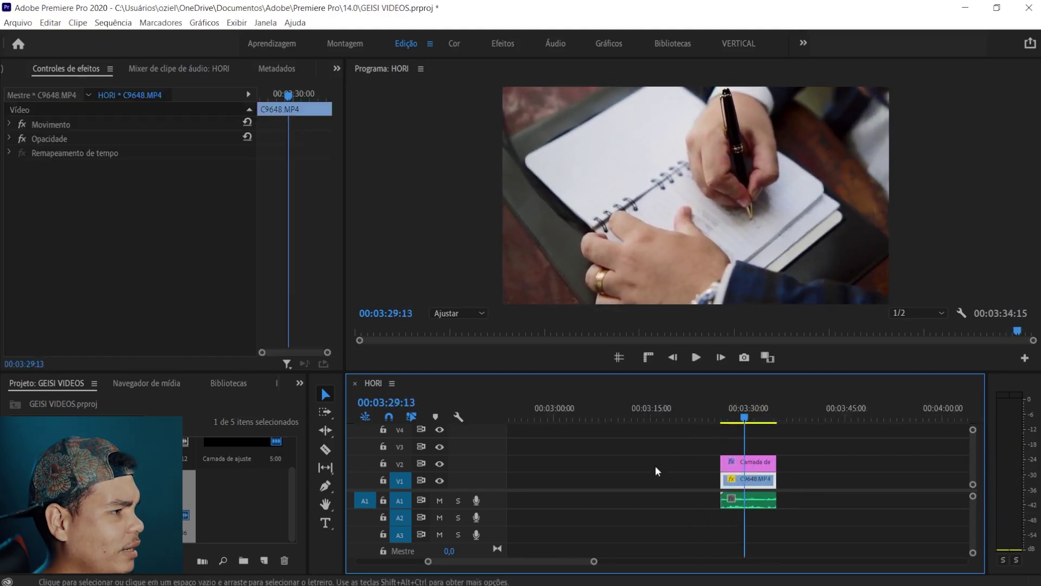
pyautogui.scroll(-2, 655, 480)
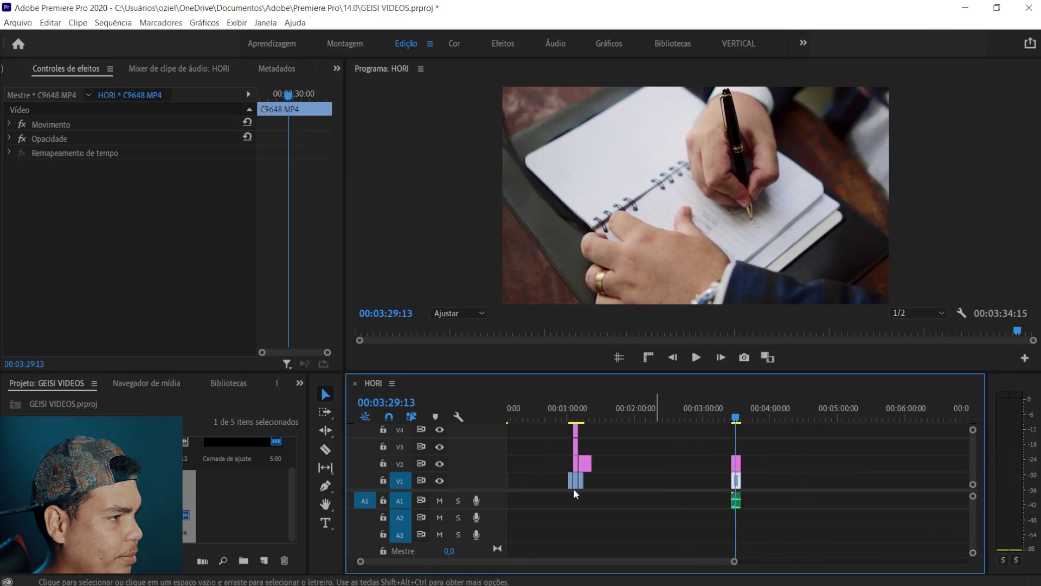
pyautogui.moveTo(580, 483); pyautogui.dragTo(744, 485)
# Align the music's start with the man-writing clip, extend it to 00:03:34:24, and expand the A1 track to show its waveform
pyautogui.scroll(6, 708, 479)
pyautogui.click(691, 506)
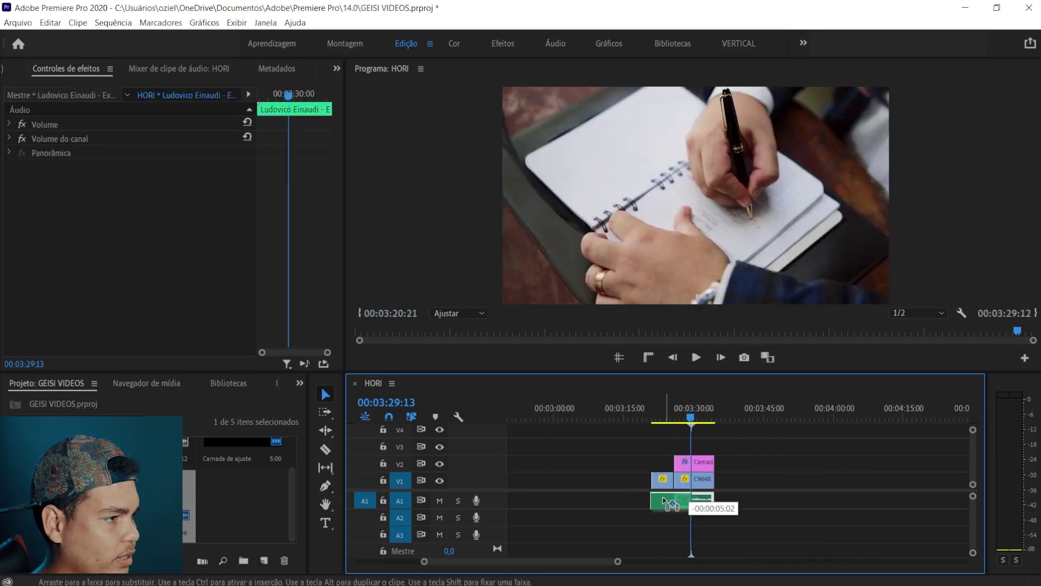
pyautogui.moveTo(675, 500)
pyautogui.mouseDown()
pyautogui.moveTo(652, 500)
pyautogui.moveTo(666, 507)
pyautogui.mouseUp()
pyautogui.scroll(2, 667, 487)
pyautogui.scroll(2, 666, 487)
pyautogui.doubleClick(504, 498)
# Scrub and play around the cut near 00:03:25:00 to check its timing against the music
pyautogui.click(675, 411)
pyautogui.moveTo(672, 411); pyautogui.dragTo(712, 417)
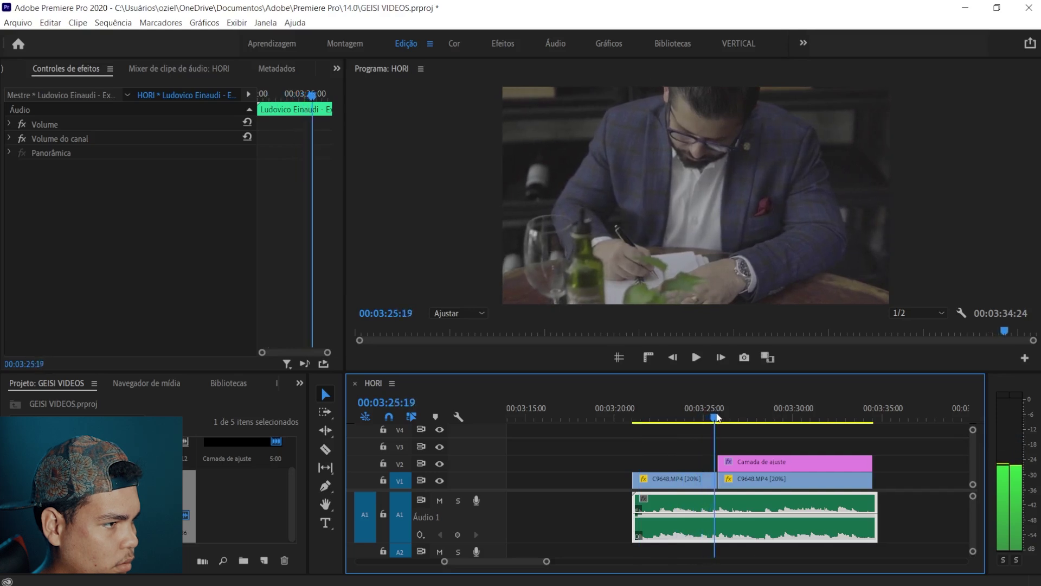
pyautogui.press('space')
pyautogui.press('=')
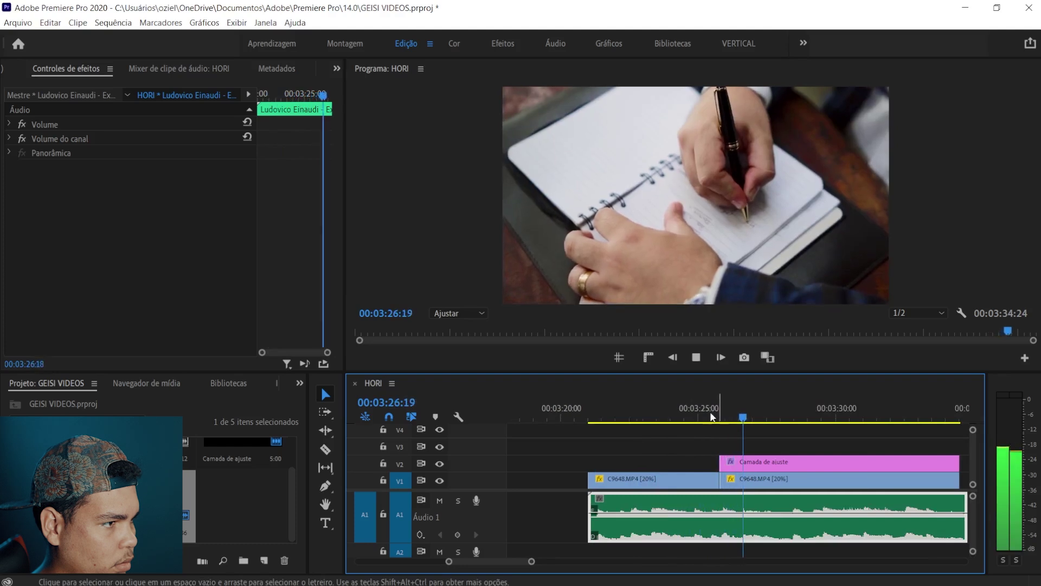
pyautogui.press('space')
pyautogui.press('space')
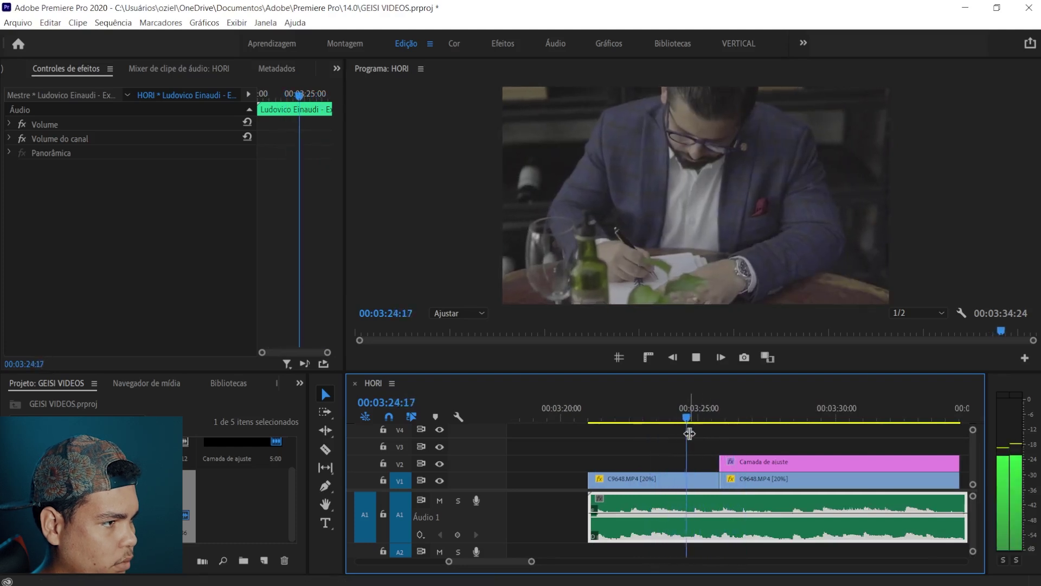
# Shorten the man-writing clip at about 00:03:25, make the adjustment layer and music span both clips, and save the project
pyautogui.click(697, 423)
pyautogui.moveTo(711, 475); pyautogui.dragTo(609, 465)
pyautogui.press('-')
pyautogui.moveTo(816, 461); pyautogui.dragTo(884, 508)
pyautogui.hotkey('ctrl', 's')
# Play the two-clip sequence with music from 00:03:20:22 up to 00:03:32:09
pyautogui.click(678, 408)
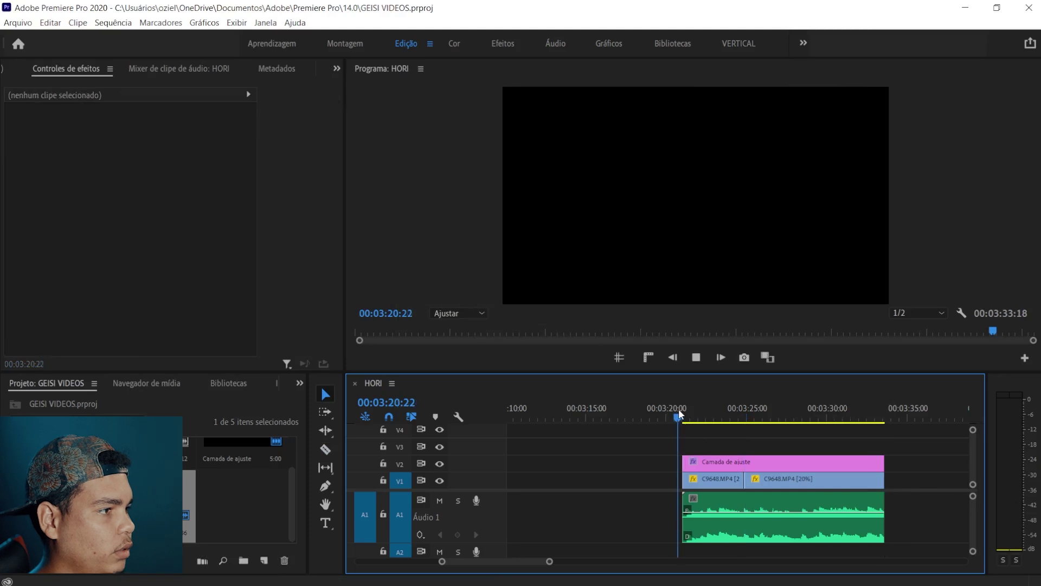
pyautogui.press('space')
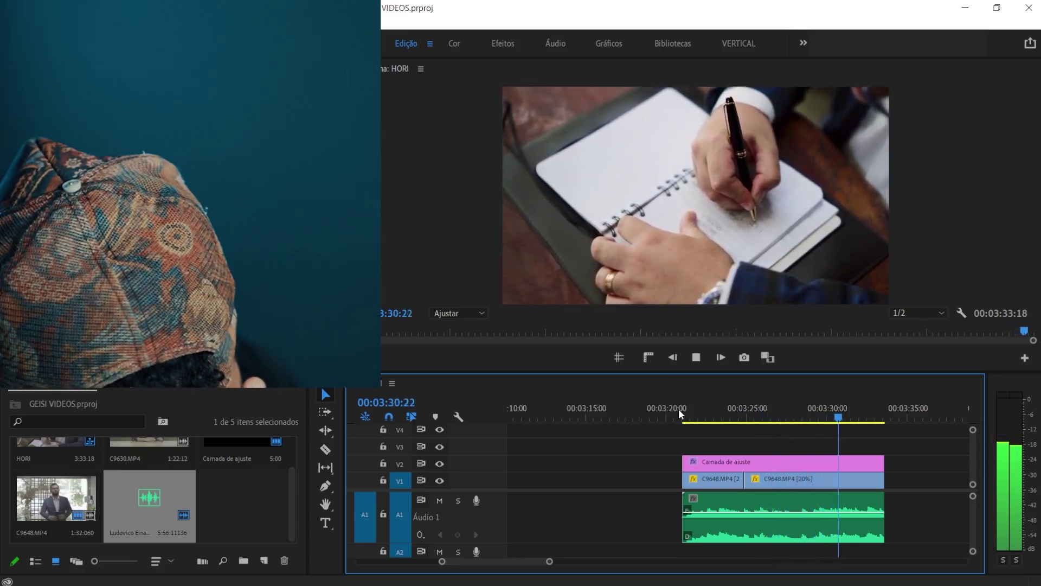
pyautogui.press('space')
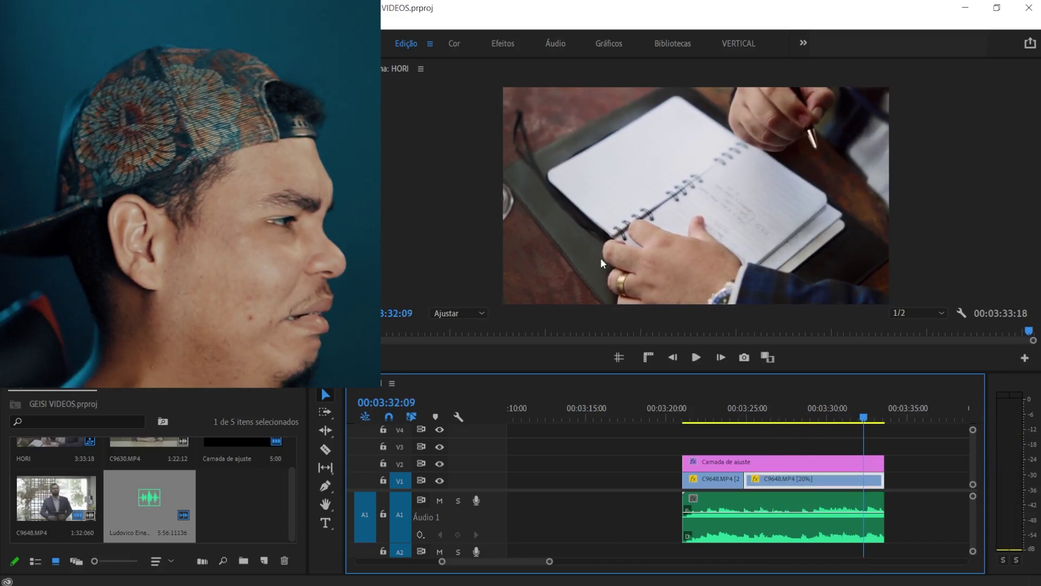
# Add C9648.MP4 from the project to the timeline beyond the edited clips, at about 00:03:58:00
pyautogui.press('-')
pyautogui.click(92, 507)
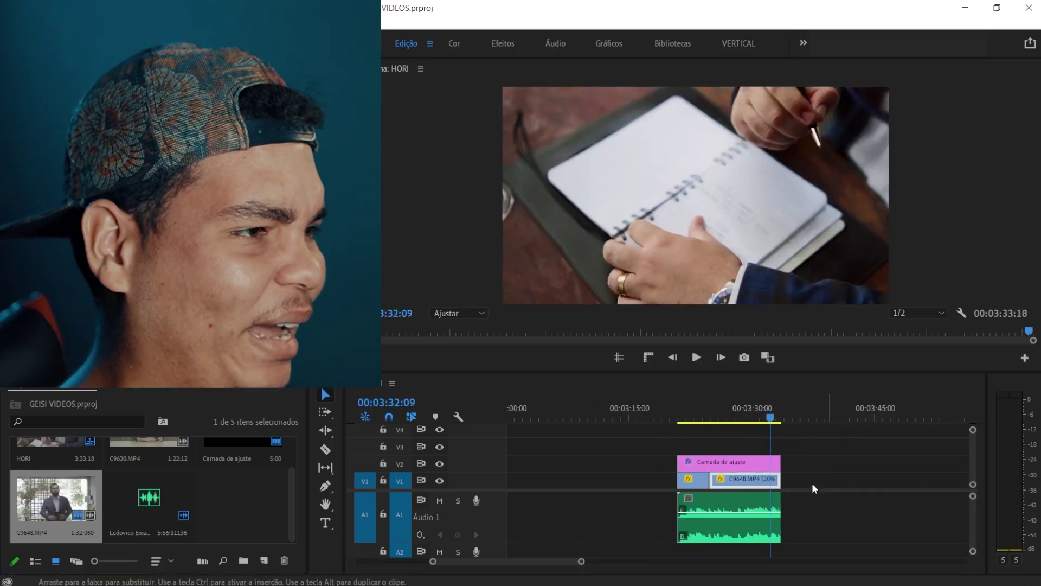
pyautogui.press('-')
pyautogui.press('-')
pyautogui.press('-')
pyautogui.moveTo(92, 507); pyautogui.dragTo(816, 480)
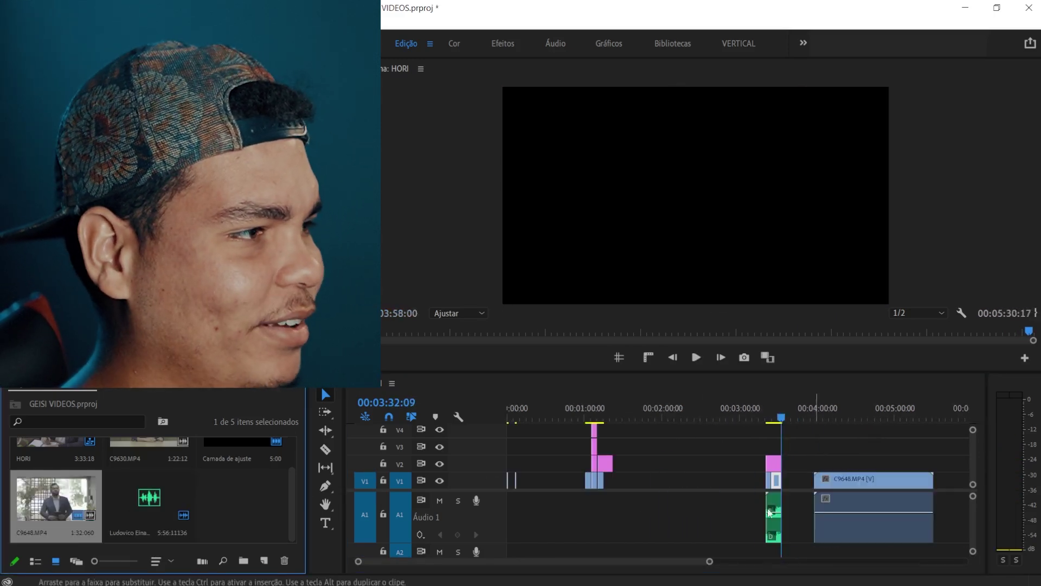
# Delete the earlier test clips and close the empty space so the edited two-clip sequence starts at zero
pyautogui.click(651, 487)
pyautogui.press('Delete')
pyautogui.click(556, 409)
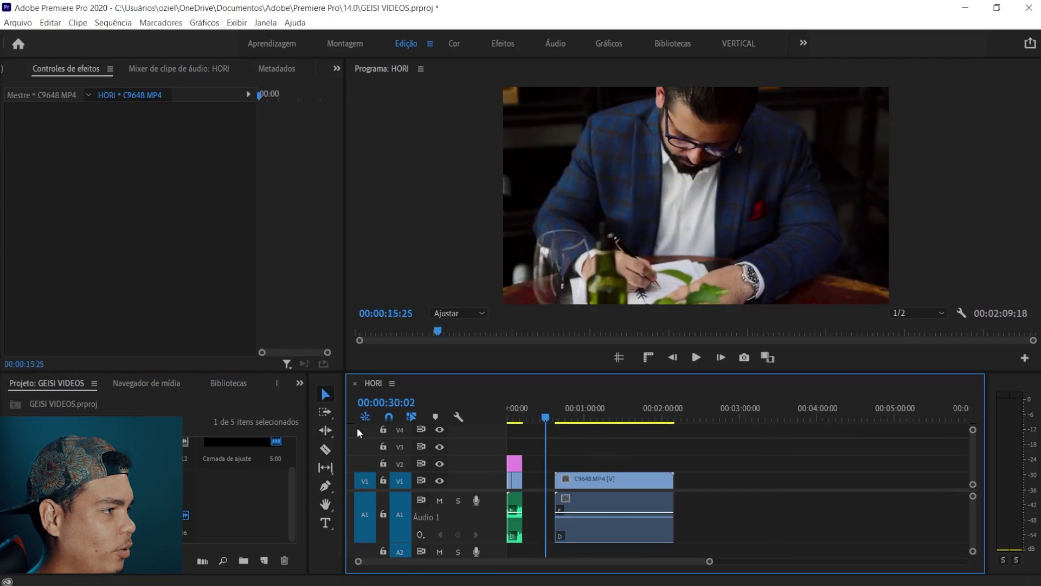
# Scrub through the newly added C9648.MP4 clip and delete its linked audio from A1
pyautogui.moveTo(557, 410); pyautogui.dragTo(653, 410)
pyautogui.press('=')
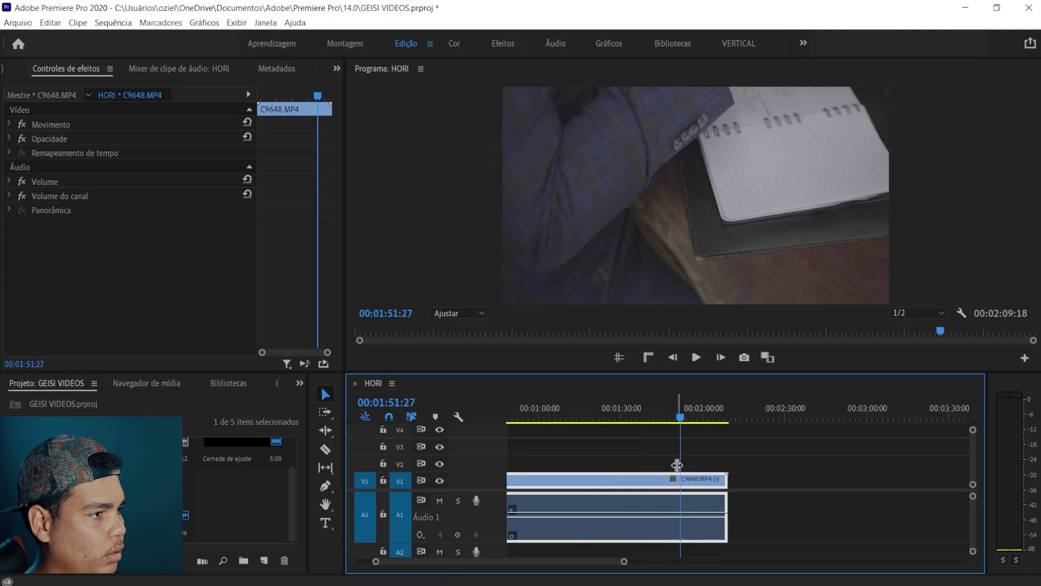
pyautogui.click(715, 467)
pyautogui.click(697, 494)
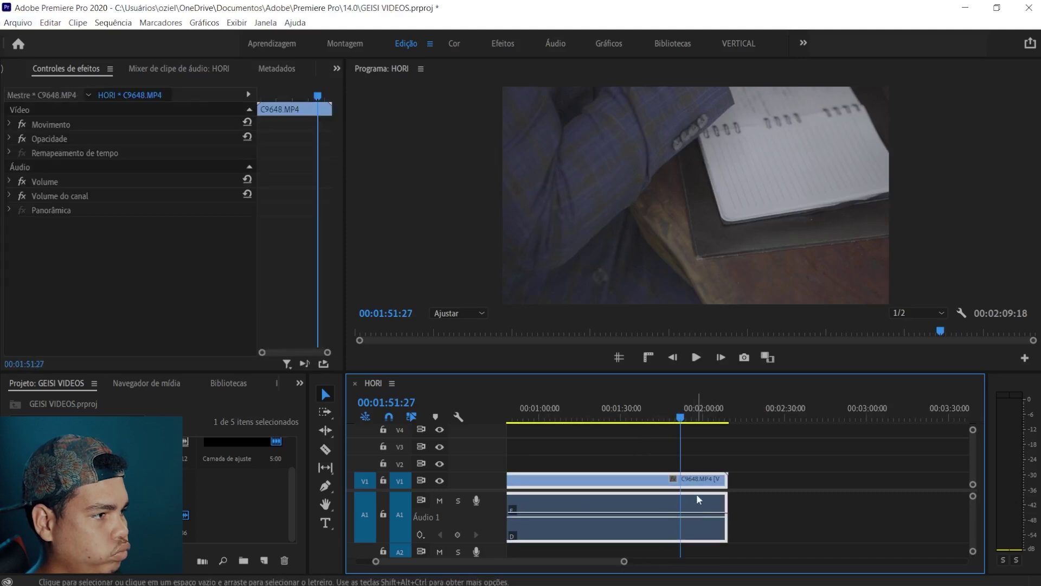
pyautogui.click(699, 490)
pyautogui.click(690, 505)
pyautogui.click(692, 491)
# Set the new C9648.MP4 clip's speed to 20%
pyautogui.rightClick(692, 480)
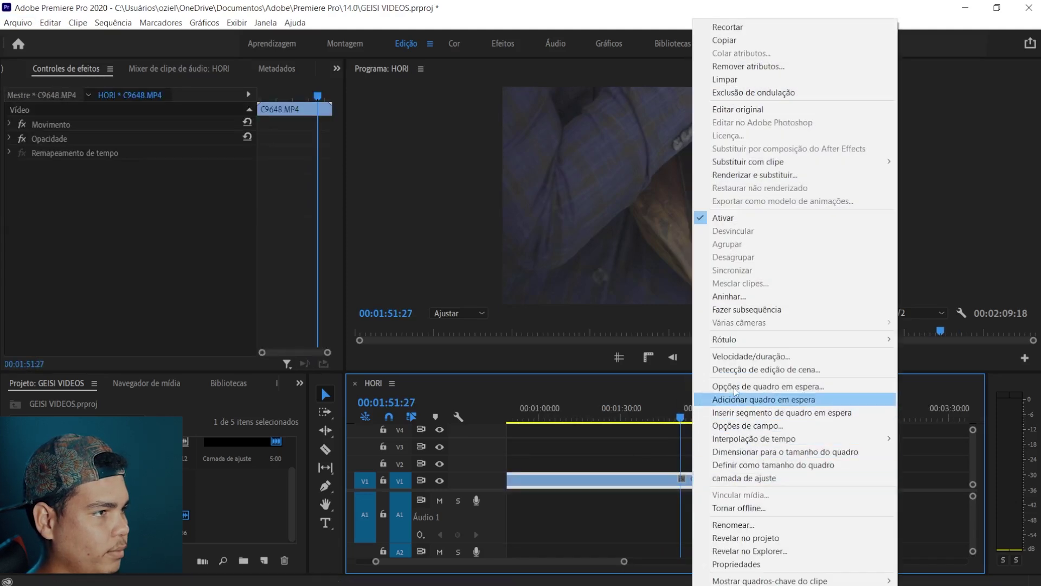
pyautogui.click(751, 356)
pyautogui.write('20')
pyautogui.press('Return')
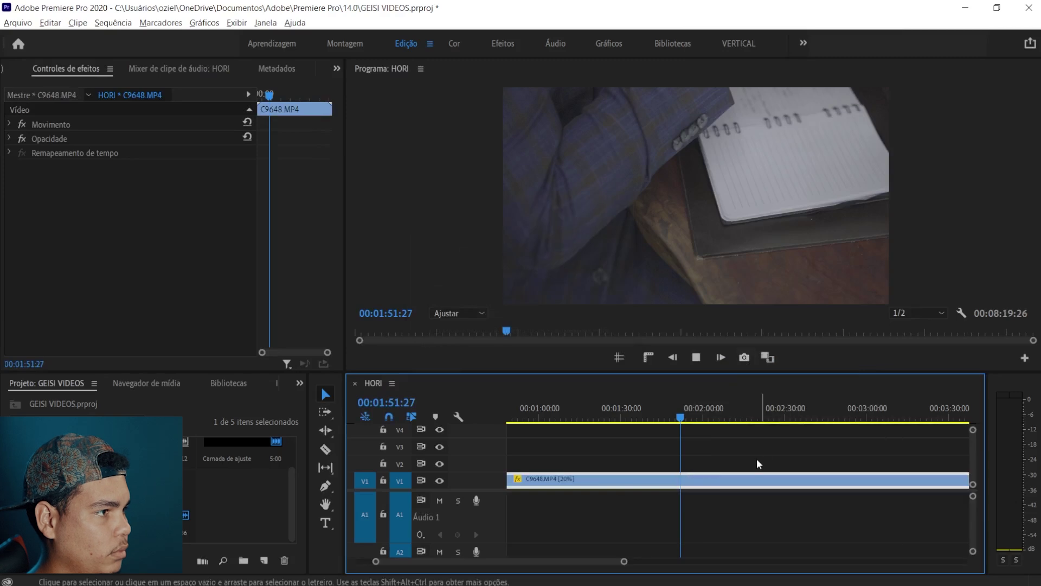
# Scrub the slowed clip to find the close-up of the man, and cut away everything before about 00:06:49
pyautogui.press('-')
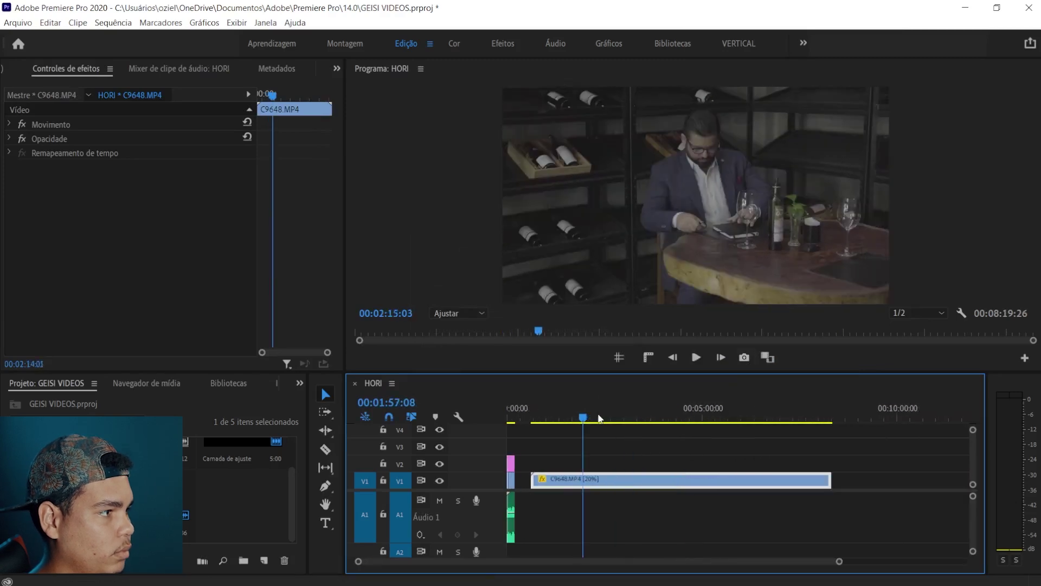
pyautogui.click(611, 418)
pyautogui.moveTo(657, 424); pyautogui.dragTo(807, 421)
pyautogui.hotkey('ctrl', 'k')
pyautogui.click(743, 481)
pyautogui.press('Delete')
pyautogui.click(784, 479)
pyautogui.press('=')
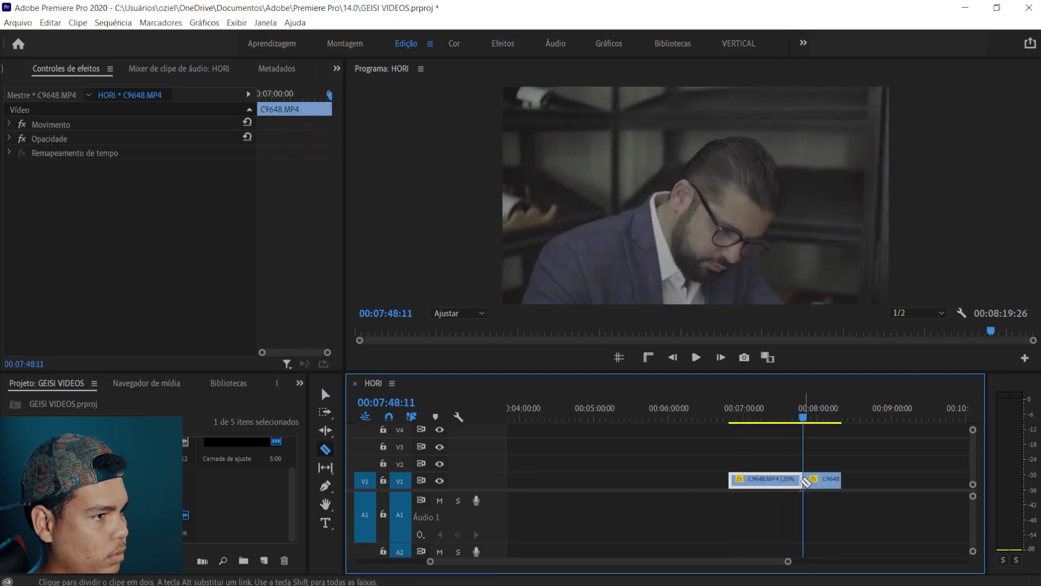
# Split the slowed clip at 00:07:48:11, delete the part before the cut, and close the gap to the preceding clips
pyautogui.click(658, 477)
pyautogui.press('-')
pyautogui.press('-')
pyautogui.press('-')
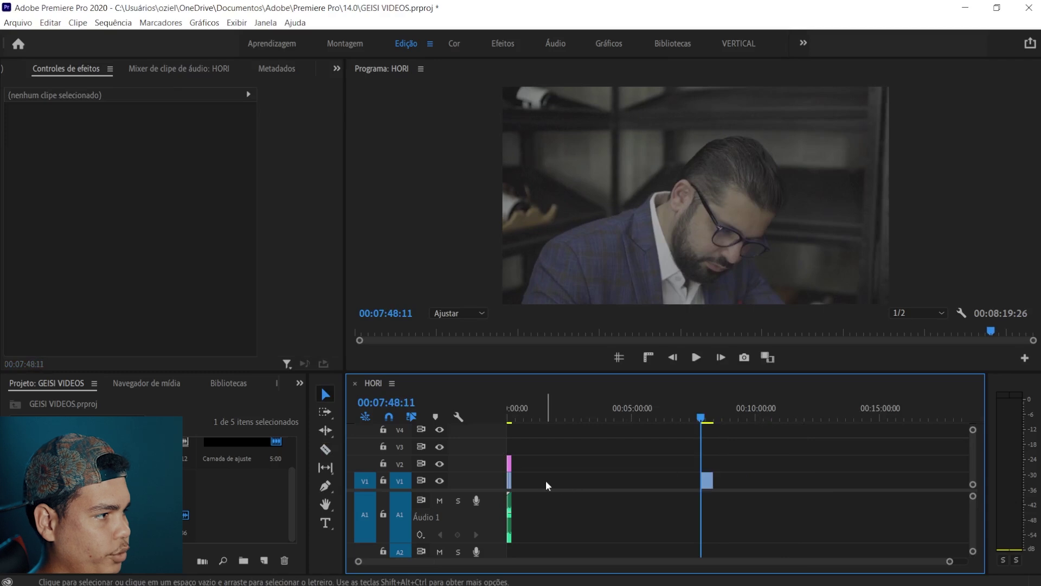
pyautogui.hotkey('ctrl', 'z')
# Extend the music on A1 to about 00:00:25:00 and play the sequence up to 00:00:04:12
pyautogui.press('space')
pyautogui.press('=')
pyautogui.press('=')
pyautogui.press('=')
pyautogui.press('=')
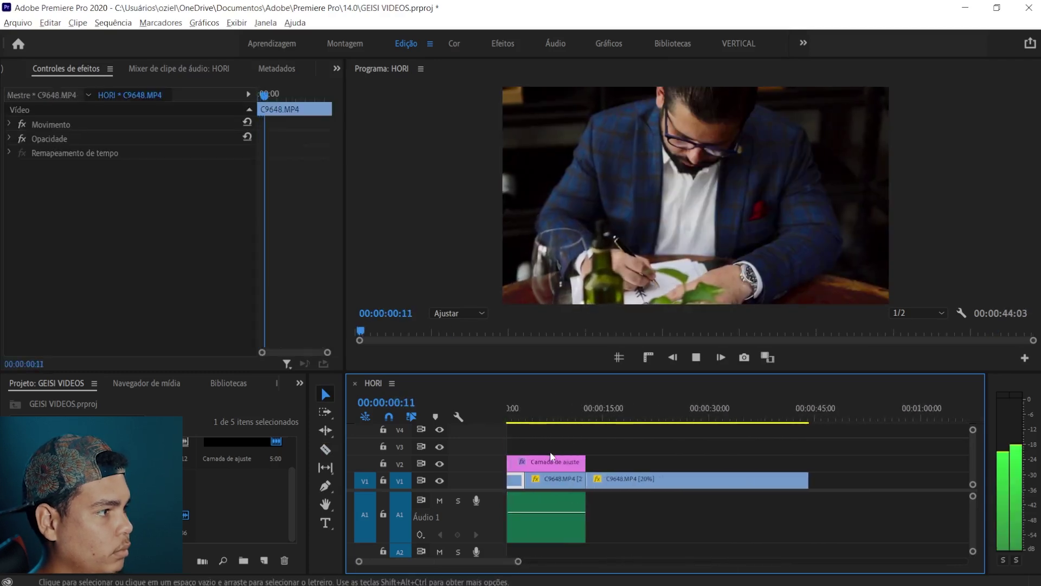
pyautogui.moveTo(665, 515); pyautogui.dragTo(808, 508)
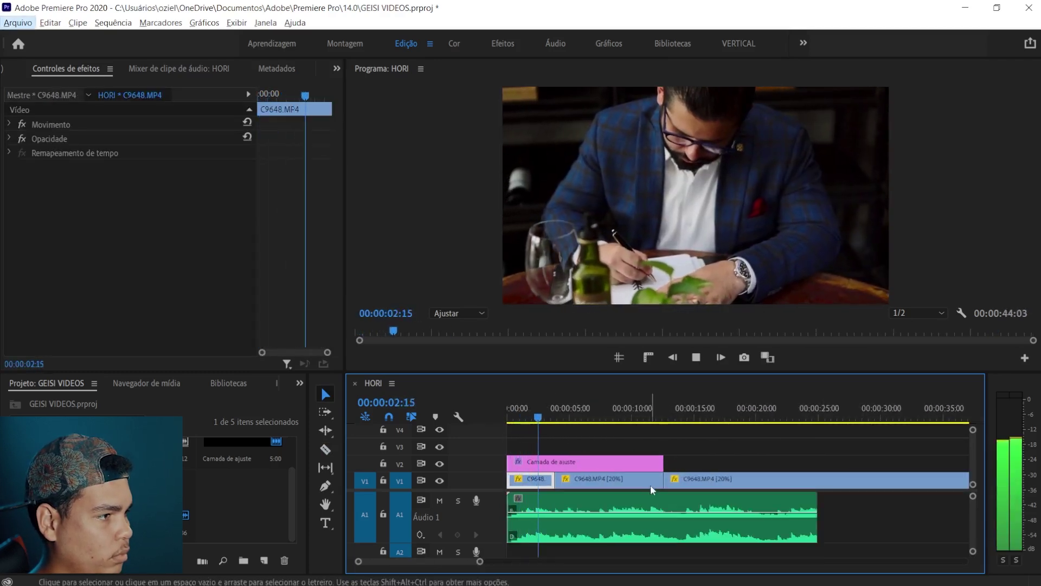
pyautogui.press('=')
pyautogui.press('space')
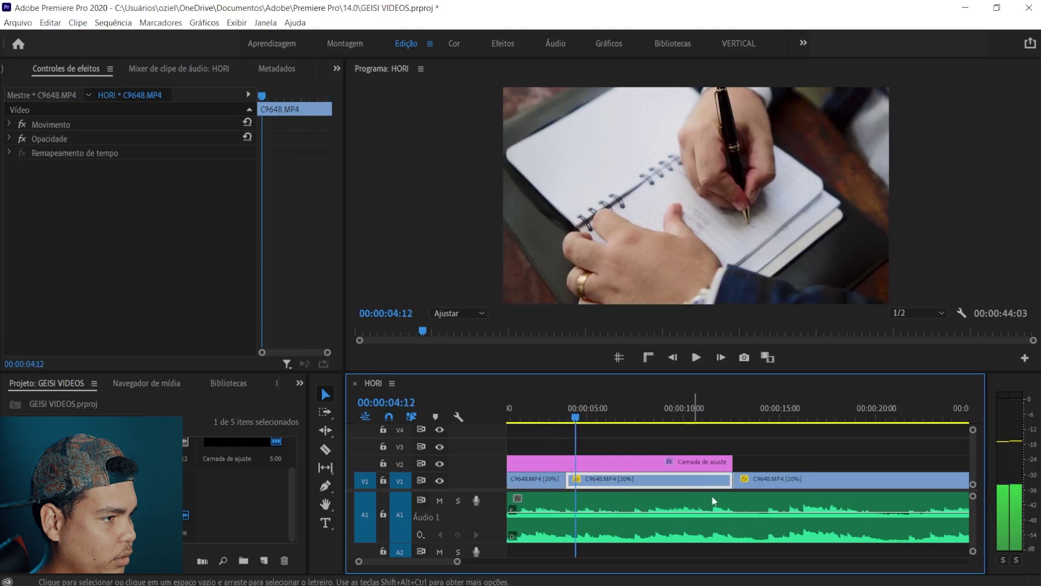
# Trim the end of the notebook clip at about 00:00:11:15 and move the following clip up against it
pyautogui.click(714, 515)
pyautogui.press('v')
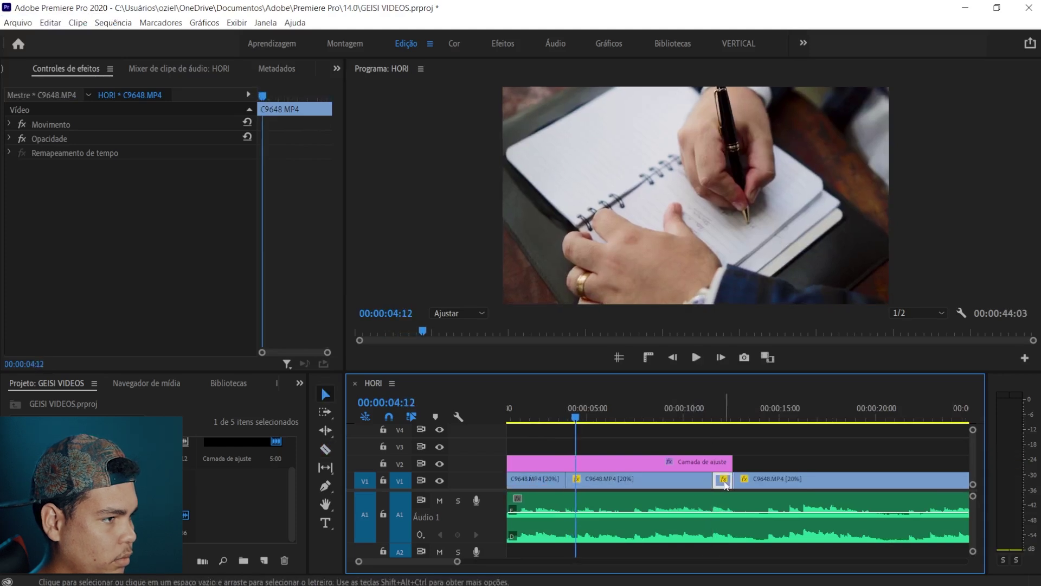
pyautogui.moveTo(758, 482); pyautogui.dragTo(724, 477)
pyautogui.press('-')
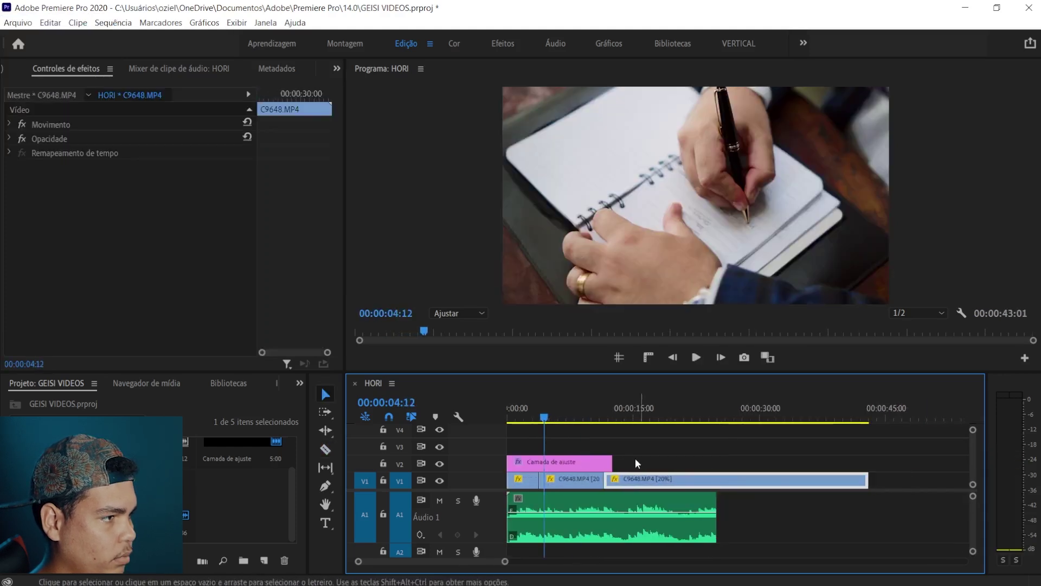
# Extend the adjustment layer to the end of the third clip and play the sequence up to 00:00:20:25
pyautogui.moveTo(612, 461); pyautogui.dragTo(868, 464)
pyautogui.press('space')
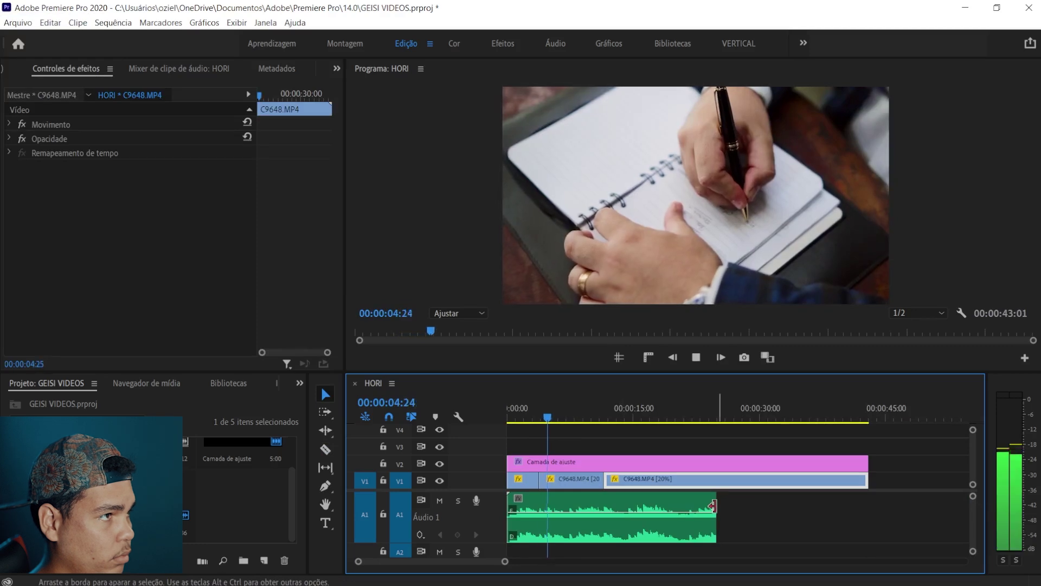
pyautogui.press('-')
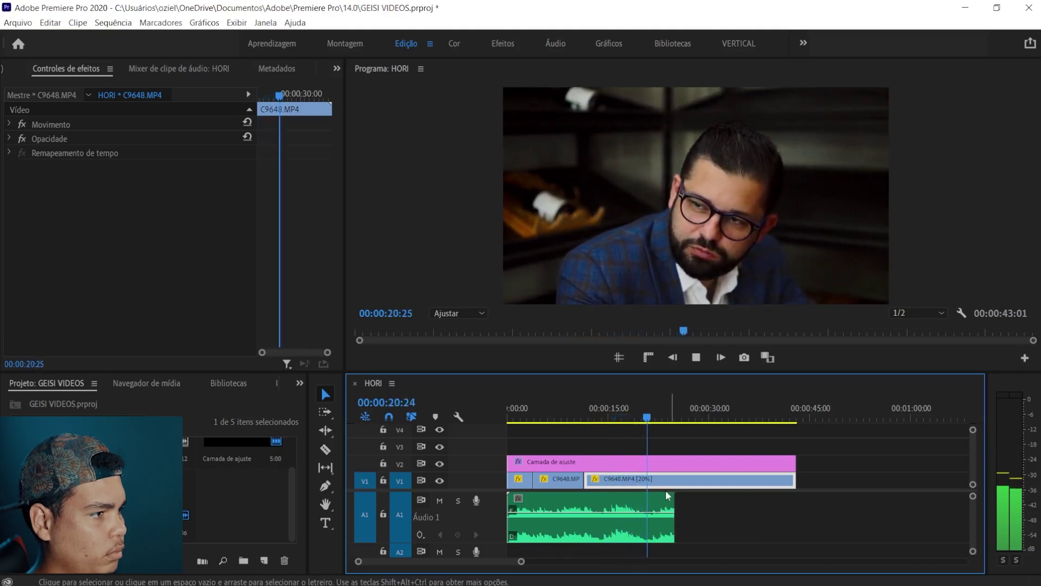
# Cut the video, adjustment layer and music at 00:00:20:25 and delete everything after the cut
pyautogui.click(650, 508)
pyautogui.keyDown('shift'); pyautogui.click(648, 472); pyautogui.keyUp('shift')
pyautogui.press('v')
pyautogui.moveTo(802, 543); pyautogui.dragTo(652, 498)
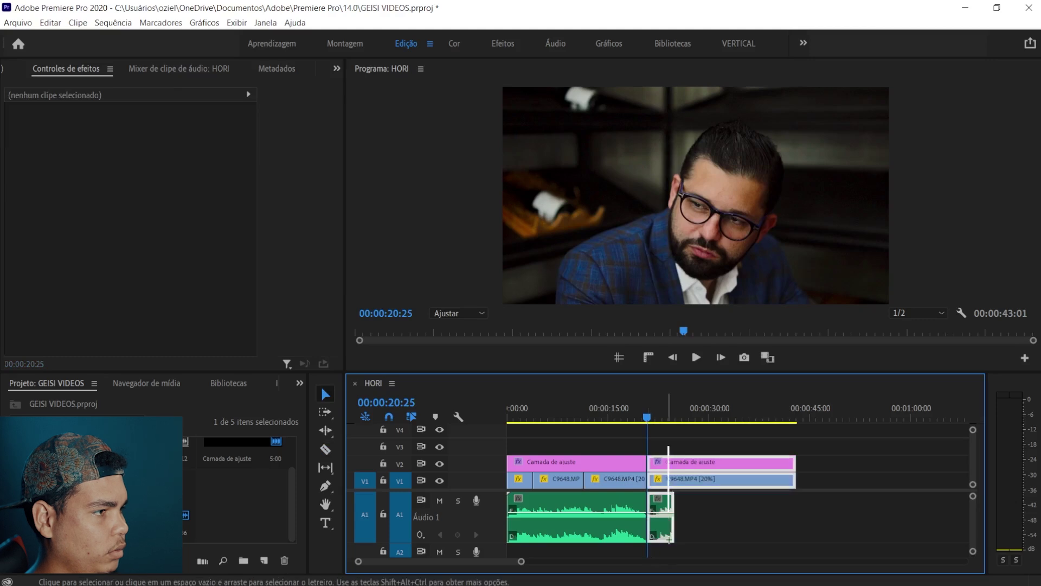
pyautogui.press('Delete')
# Apply the default transitions to the ends of the last video clip and the music
pyautogui.rightClick(647, 483)
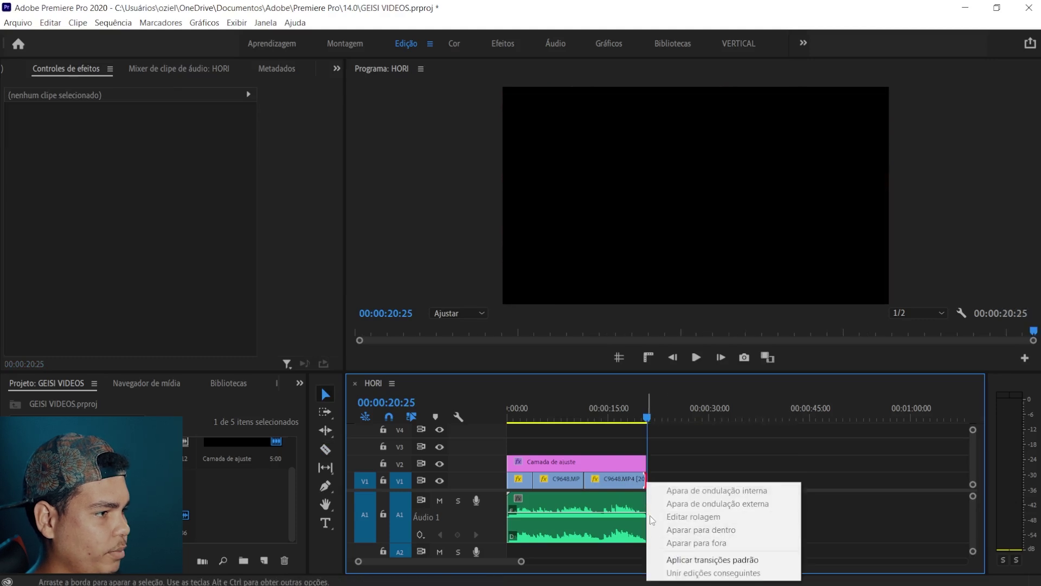
pyautogui.click(712, 559)
pyautogui.rightClick(640, 462)
pyautogui.press('Escape')
pyautogui.rightClick(650, 510)
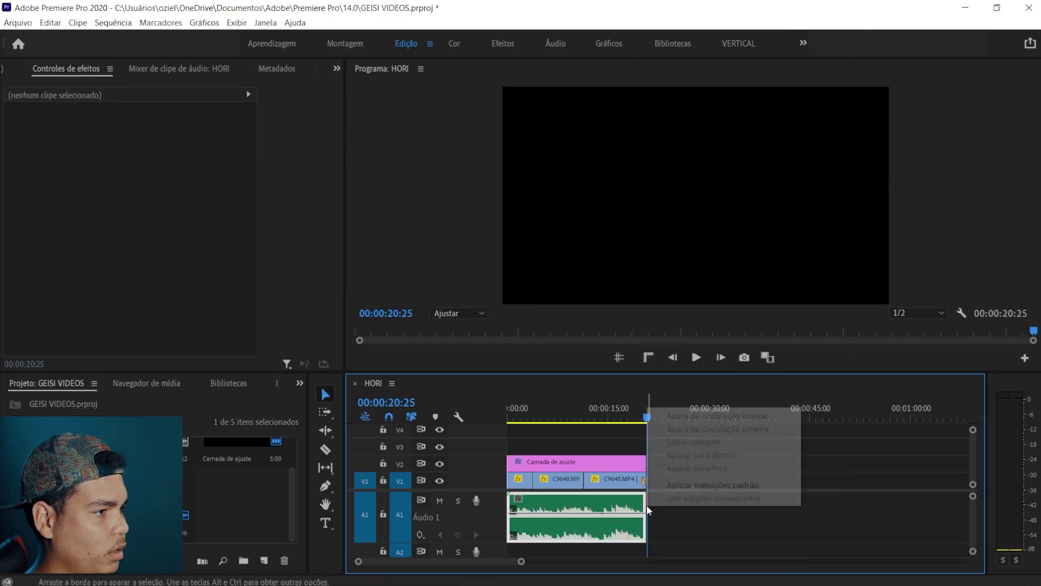
pyautogui.click(712, 485)
# Play the three-clip sequence up to 00:00:05:25 and save the project
pyautogui.click(629, 479)
pyautogui.press('space')
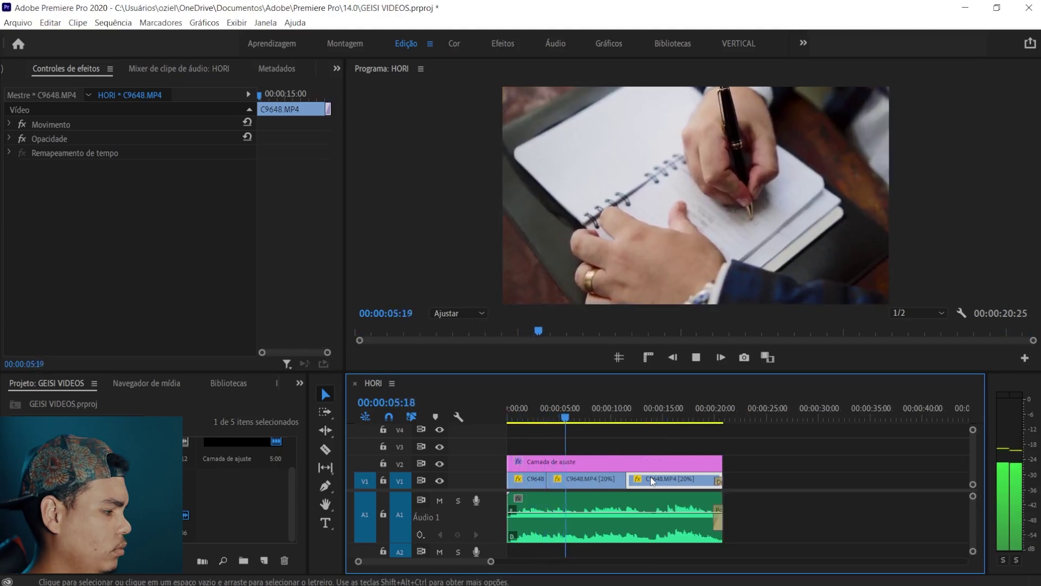
pyautogui.press('space')
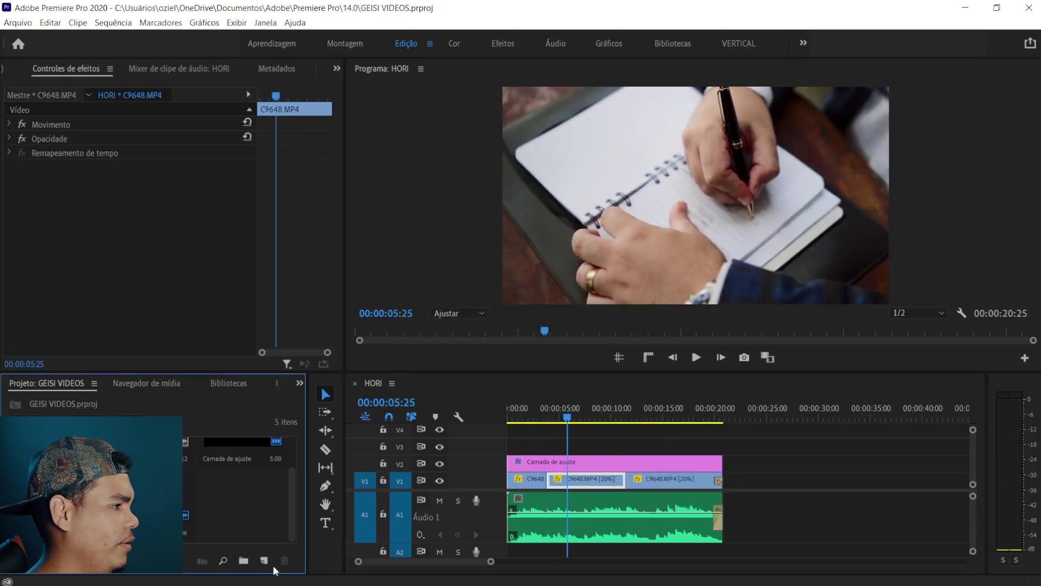
# Start a new sequence named VERTICAL with the Personalizado editing mode and a 30,00 quadros/s time base
pyautogui.click(264, 562)
pyautogui.click(304, 393)
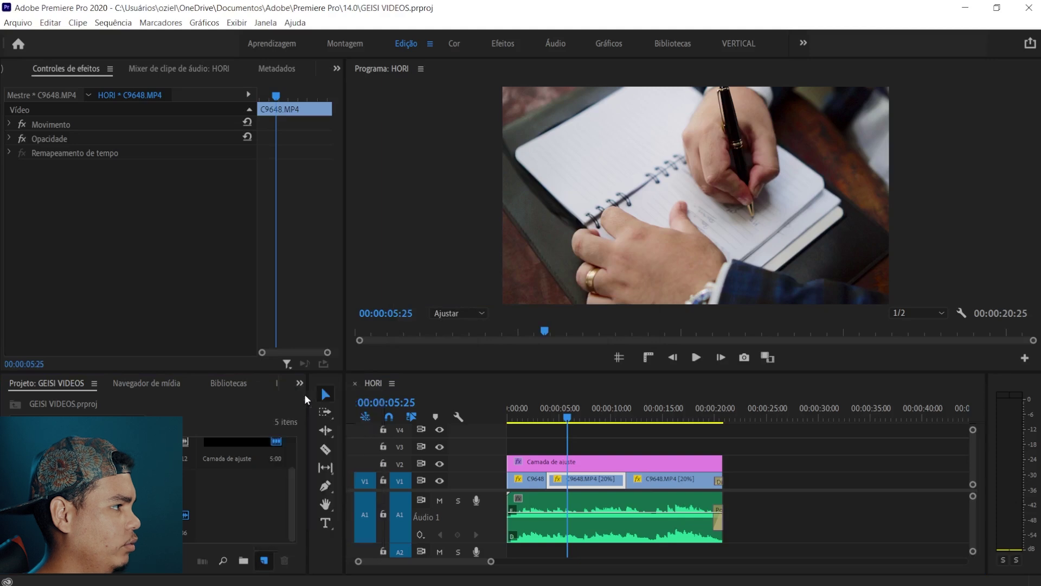
pyautogui.write('VERTICAL')
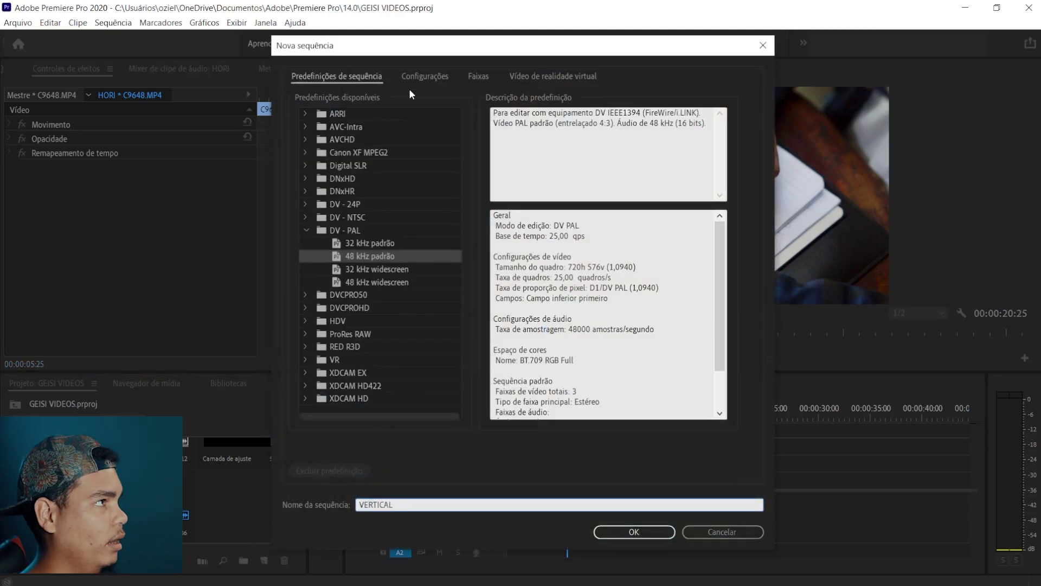
pyautogui.click(421, 75)
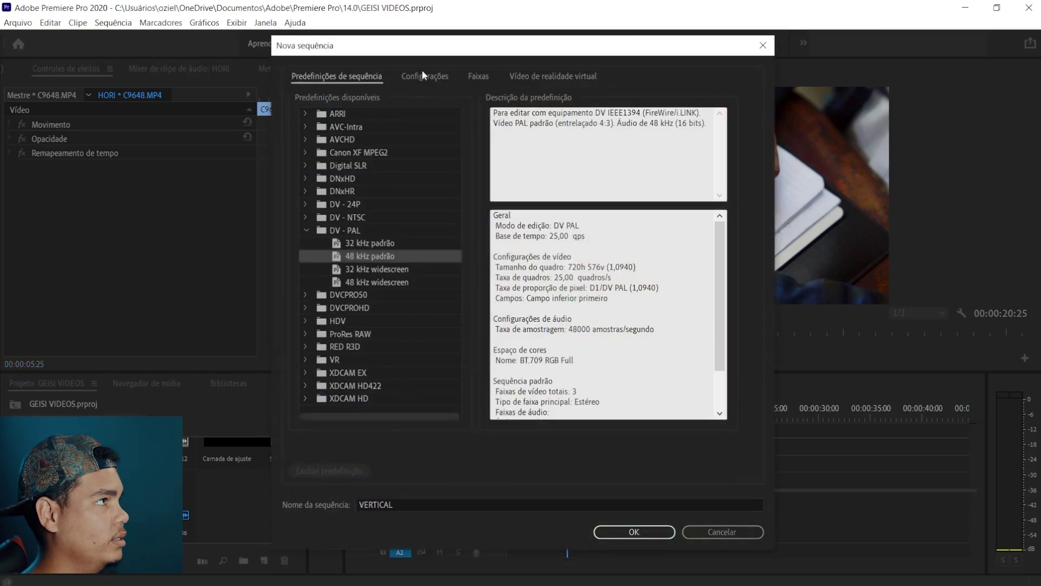
pyautogui.click(480, 100)
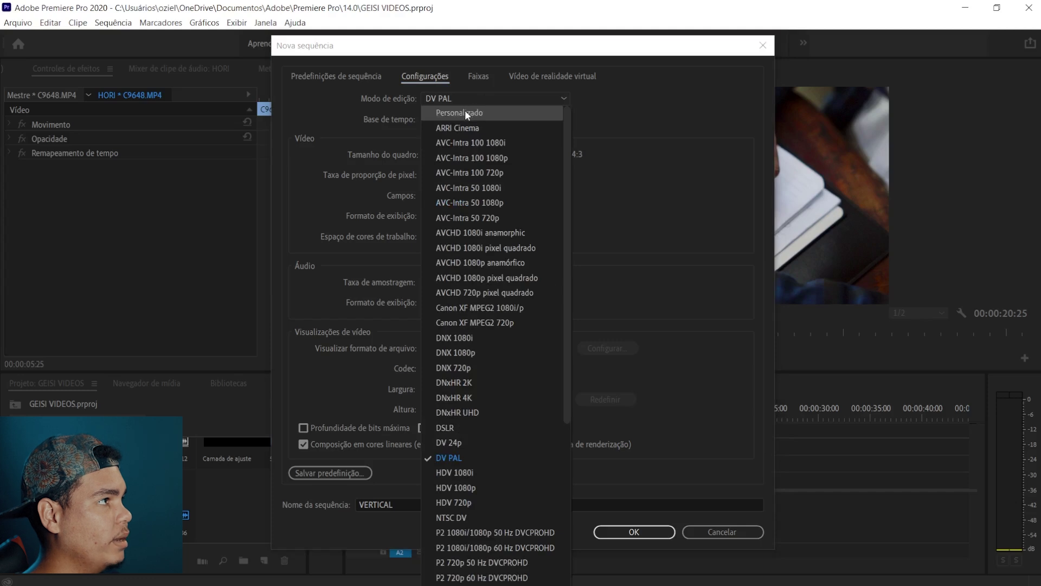
pyautogui.click(465, 113)
pyautogui.click(463, 118)
pyautogui.click(453, 251)
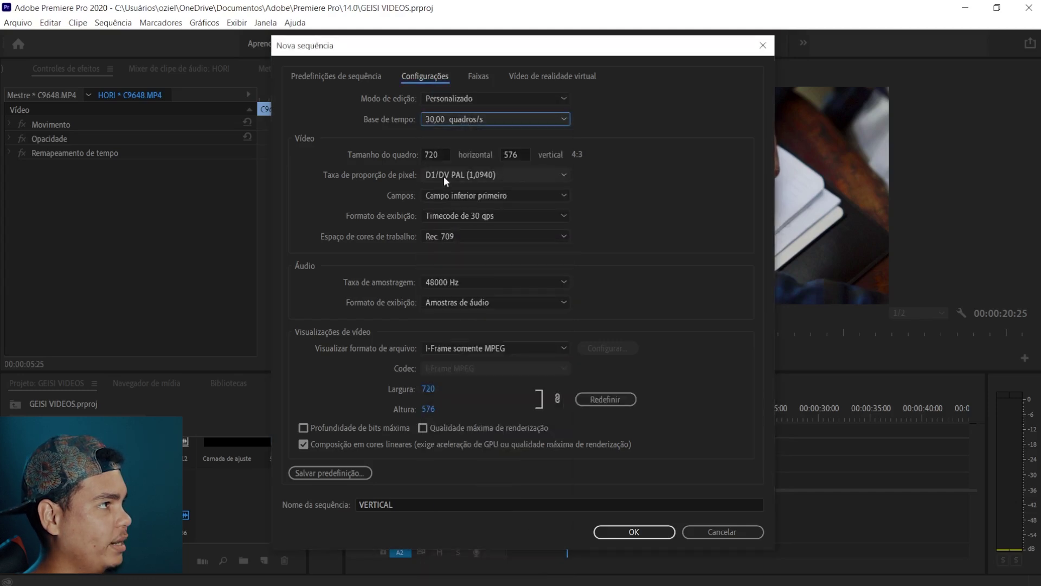
# Create the VERTICAL sequence with a 1080 x 1920 frame, square pixels, progressive scan and maximum render quality
pyautogui.click(432, 156)
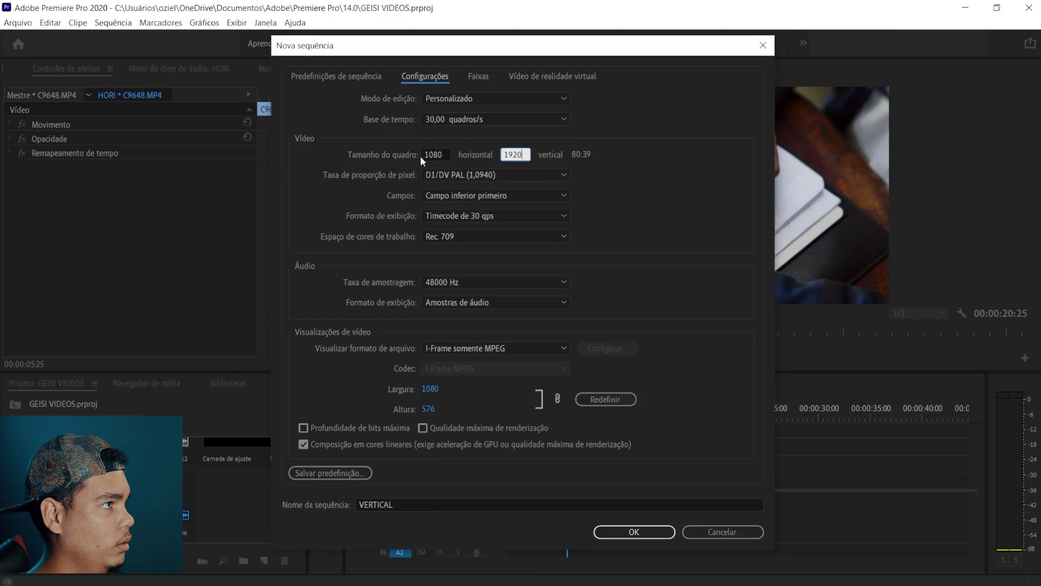
pyautogui.scroll(3, 490, 180)
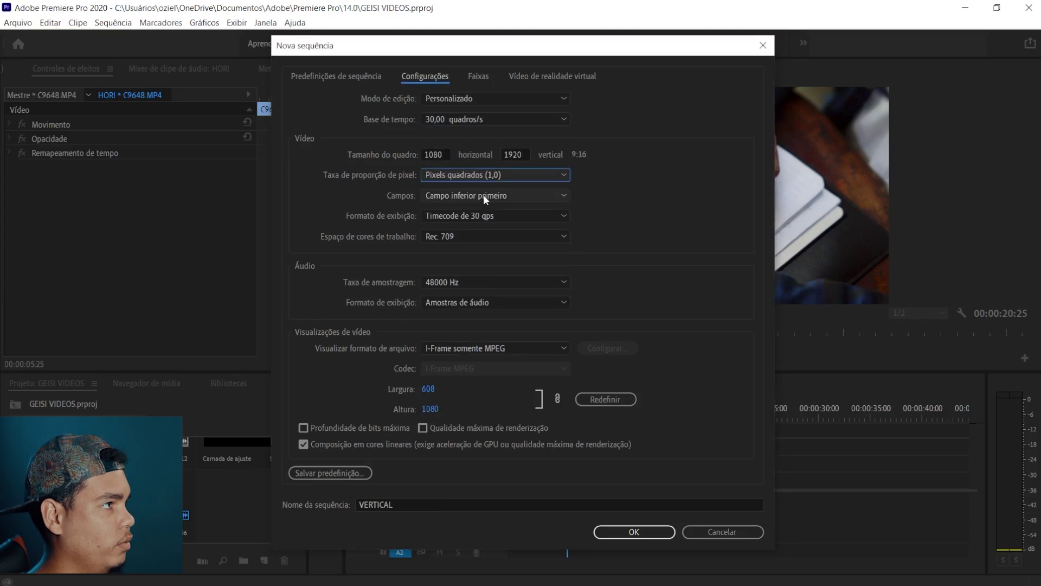
pyautogui.click(483, 194)
pyautogui.click(474, 210)
pyautogui.click(437, 425)
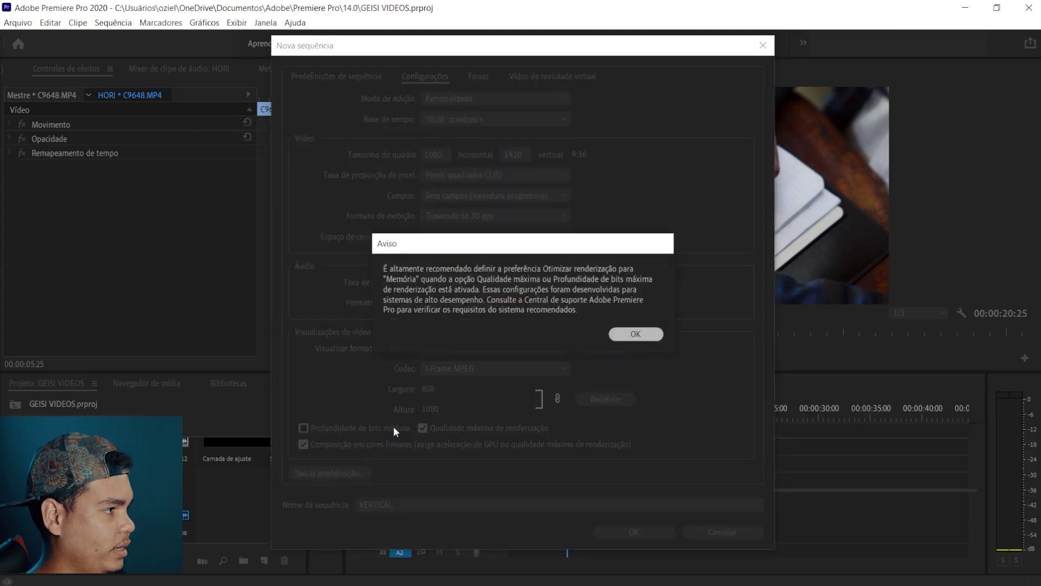
pyautogui.press('Return')
pyautogui.click(632, 532)
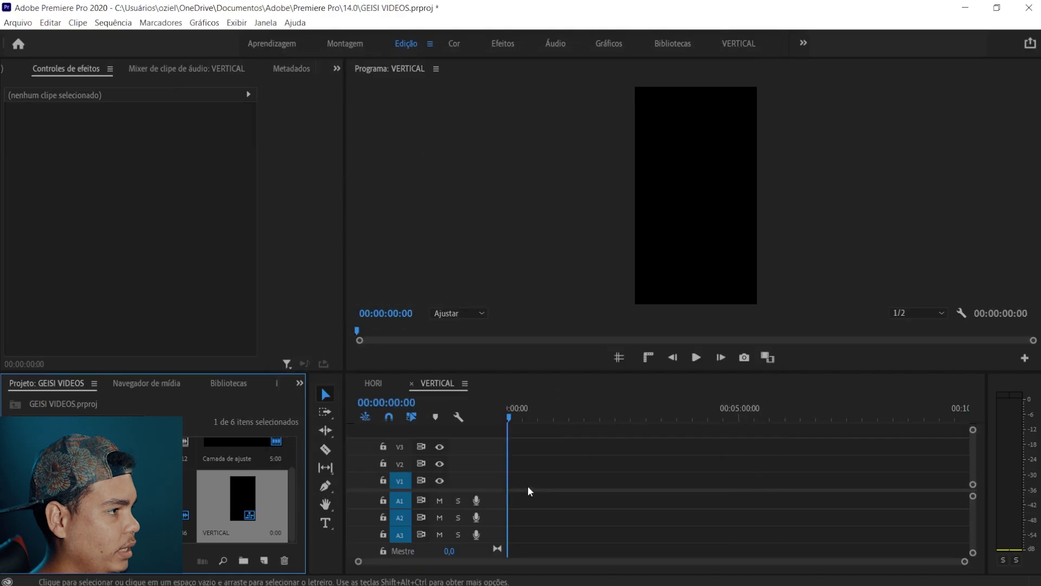
# Copy all clips, the adjustment layer and the music from the HORI sequence into the VERTICAL sequence
pyautogui.click(382, 383)
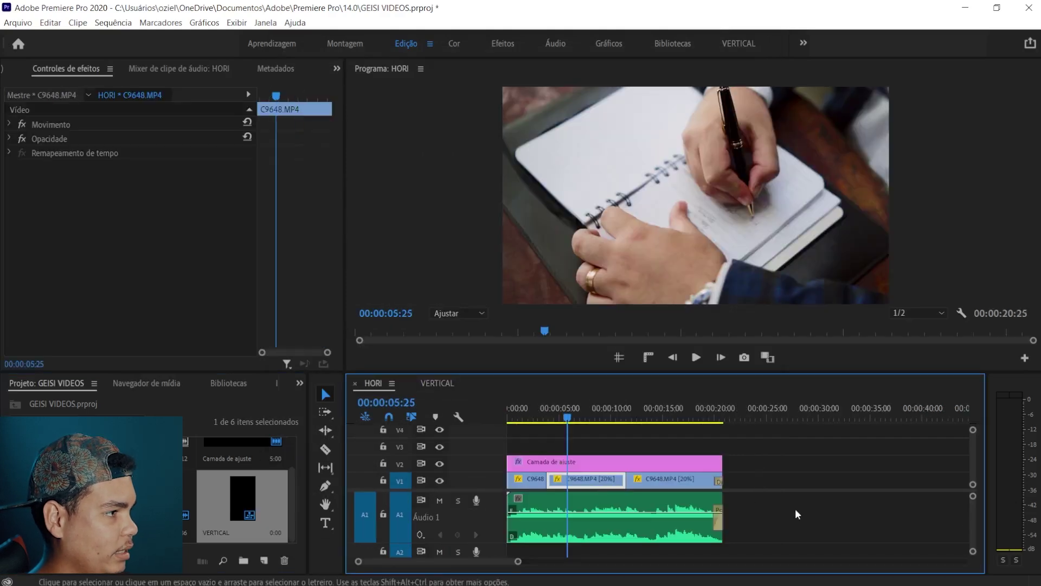
pyautogui.moveTo(795, 514); pyautogui.dragTo(401, 448)
pyautogui.click(433, 383)
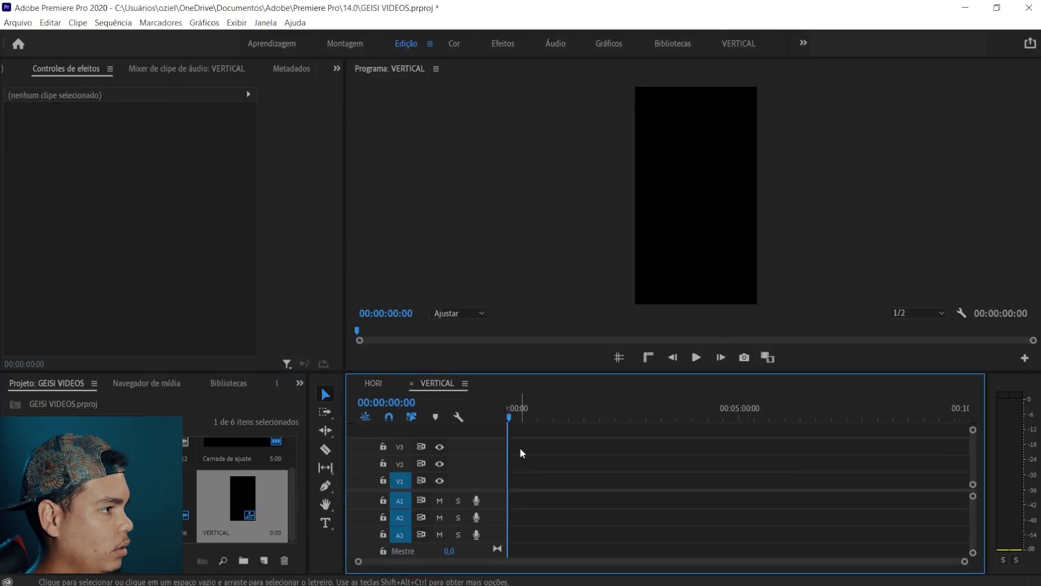
pyautogui.hotkey('ctrl', 'v')
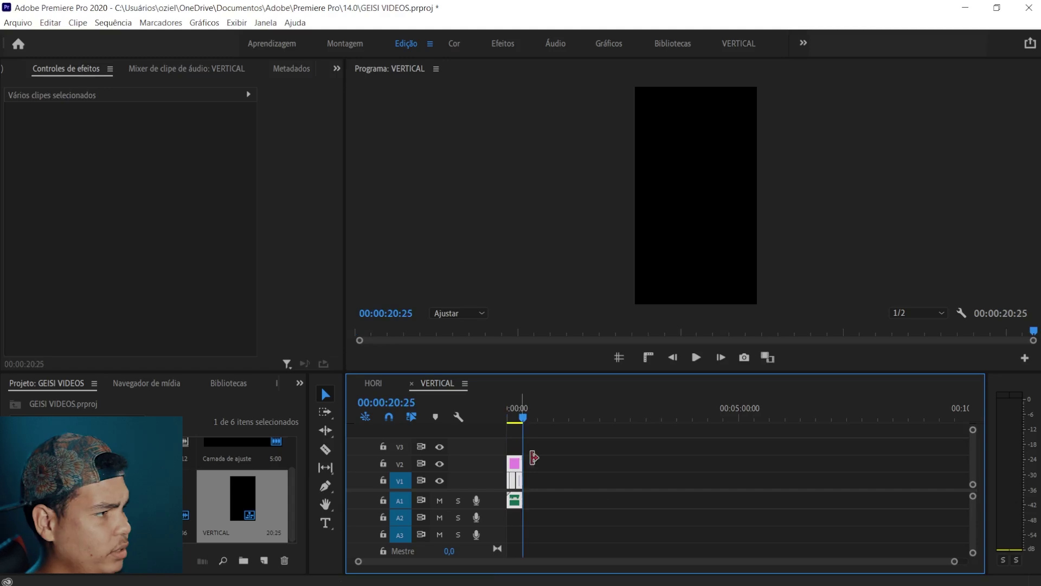
pyautogui.press('=')
pyautogui.press('=')
pyautogui.press('=')
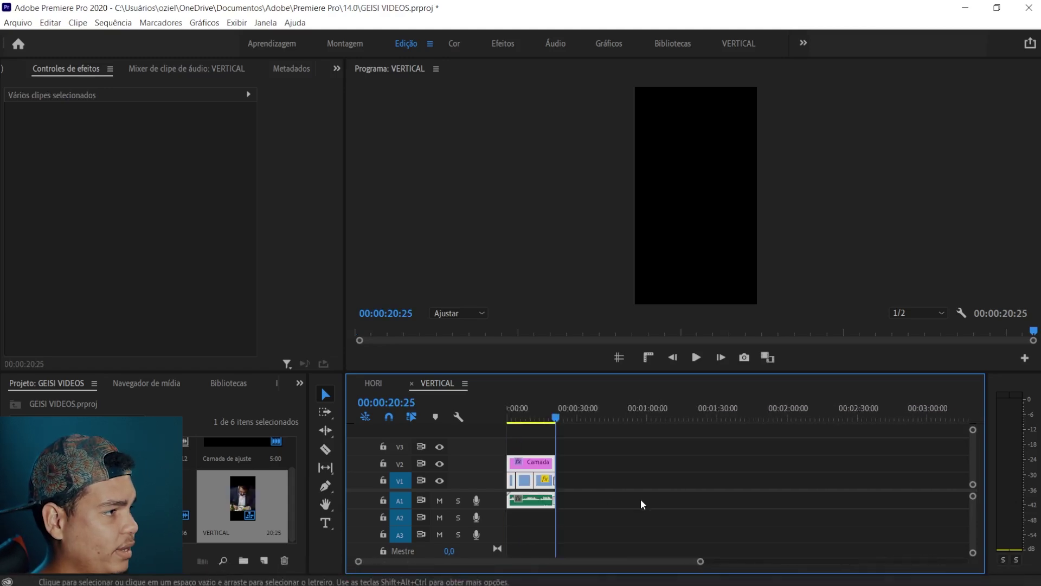
# Save the project in the VERTICAL workspace and enlarge the timeline area so the whole sequence is shown
pyautogui.press('Home')
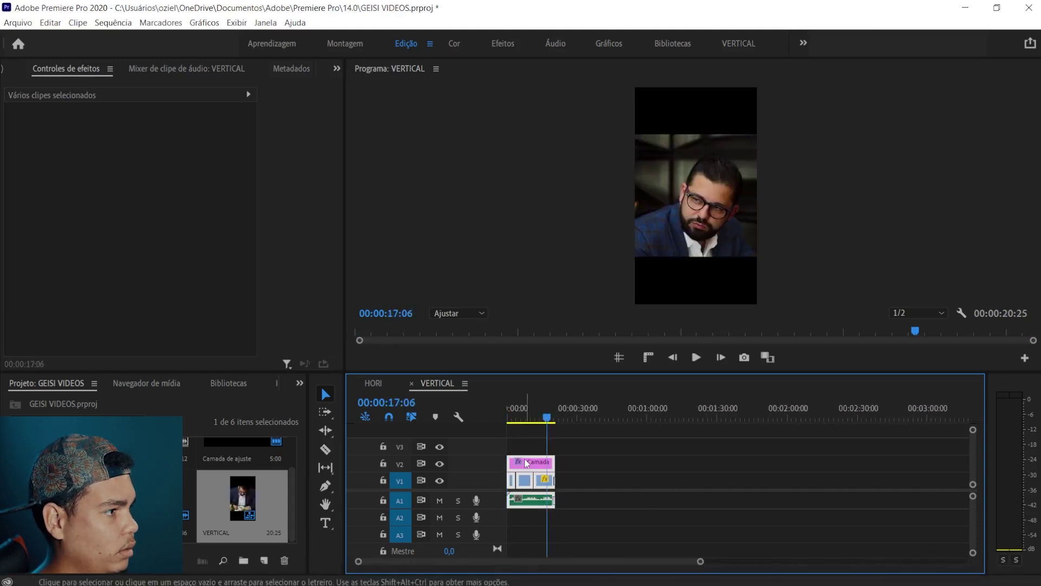
pyautogui.click(532, 461)
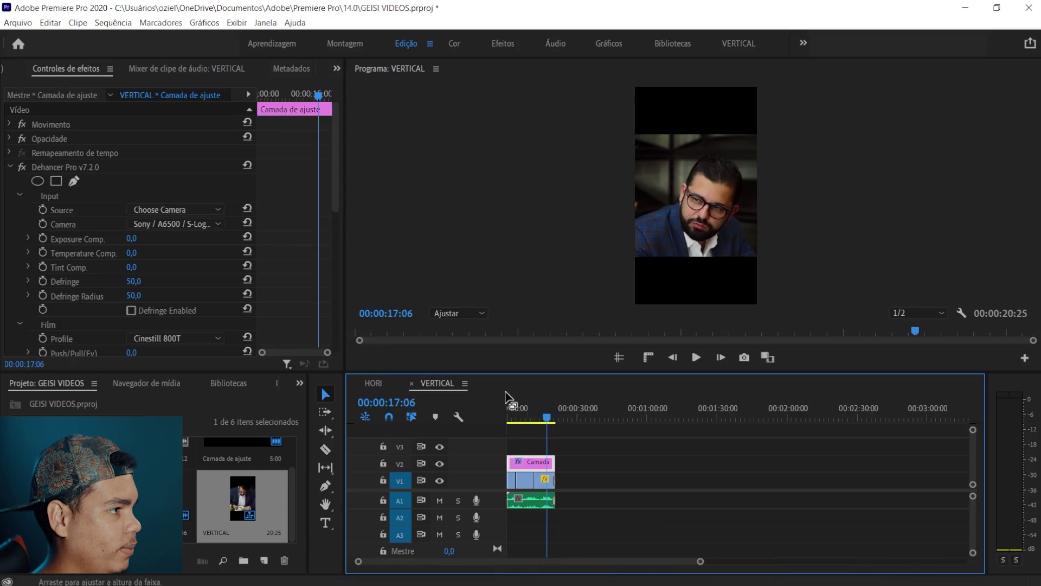
pyautogui.press('Home')
pyautogui.hotkey('alt', 'shift', '0')
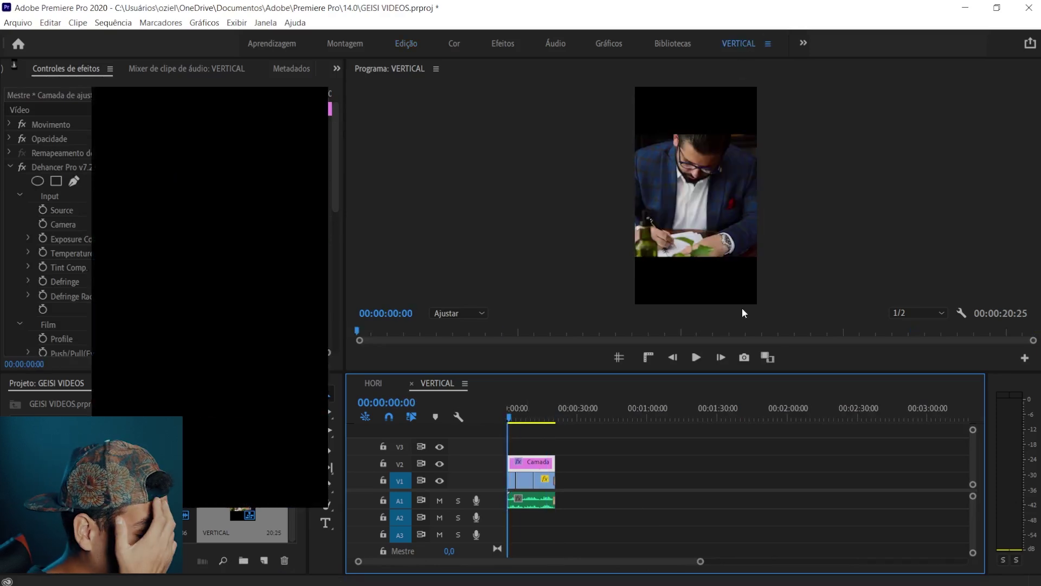
pyautogui.hotkey('ctrl', 's')
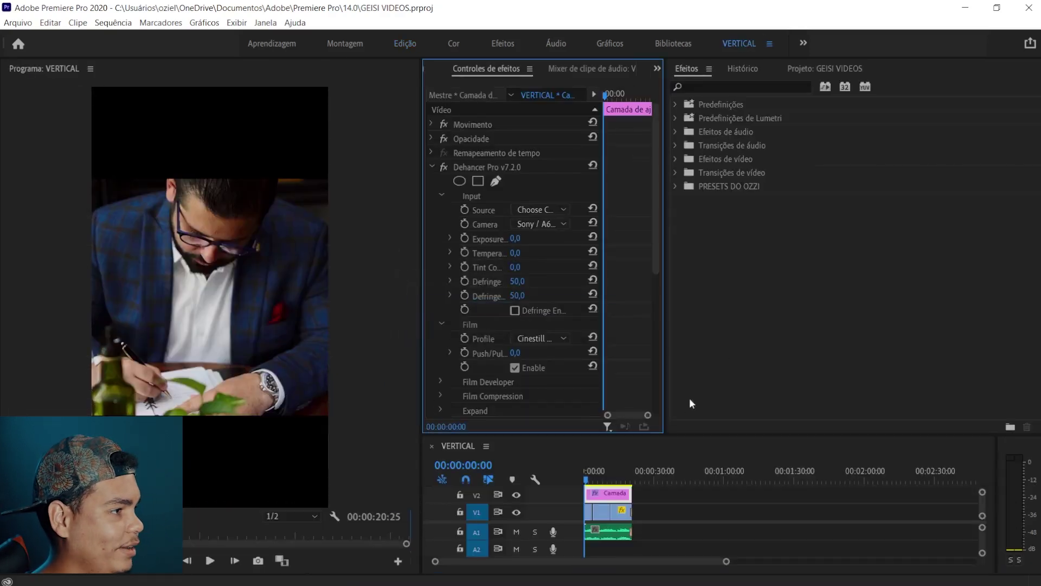
pyautogui.moveTo(642, 442); pyautogui.dragTo(642, 390)
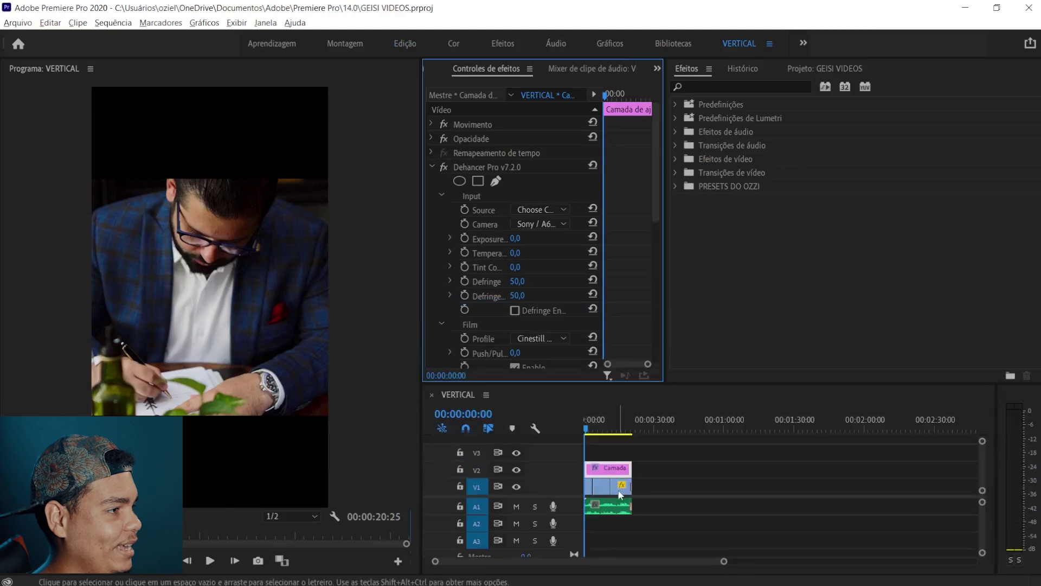
pyautogui.press('\\')
# Scale the first clip of the VERTICAL sequence to 183 so it fills the vertical frame
pyautogui.click(597, 484)
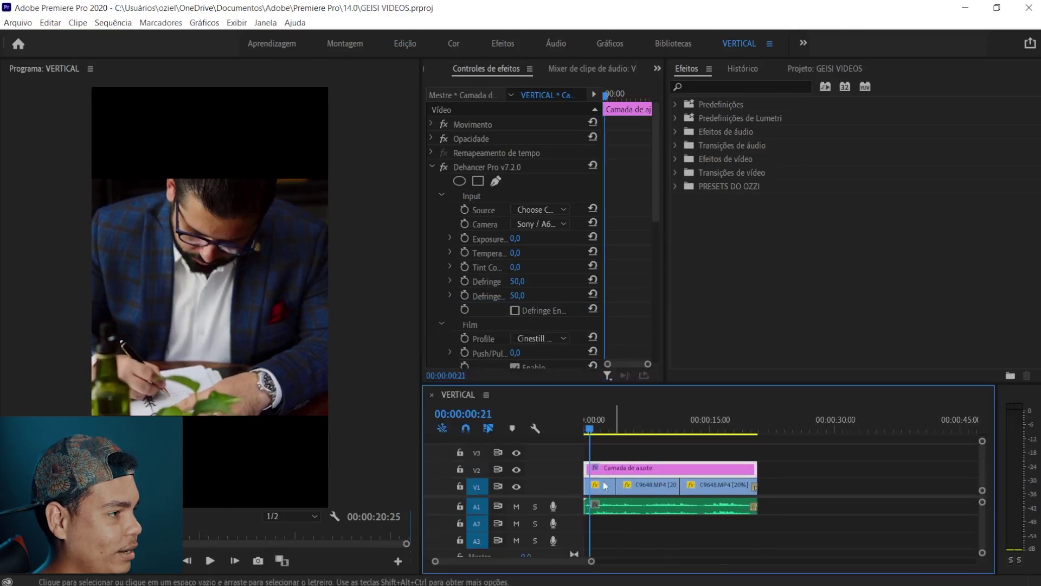
pyautogui.click(431, 124)
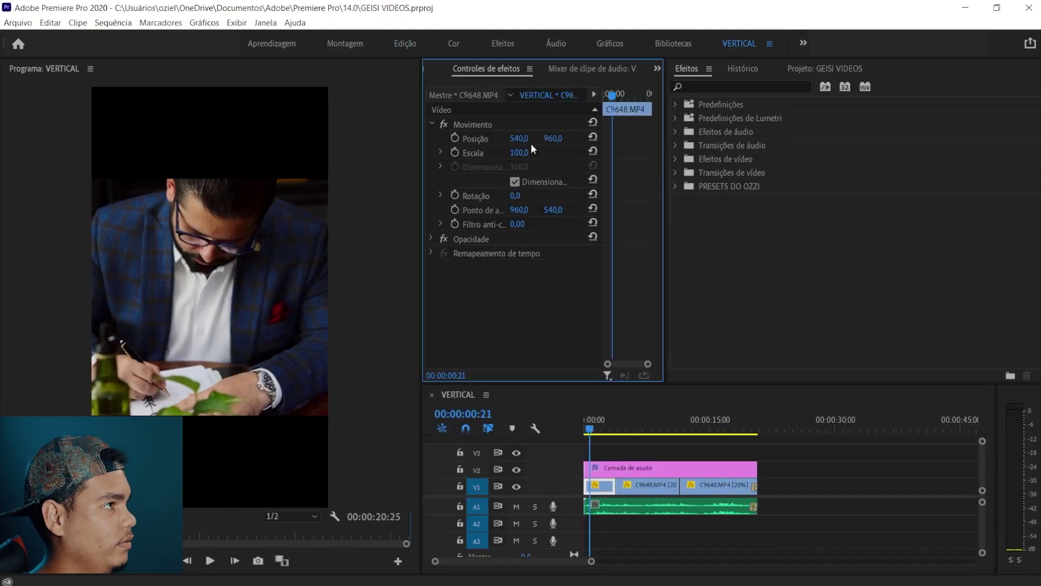
pyautogui.moveTo(519, 153); pyautogui.dragTo(564, 153)
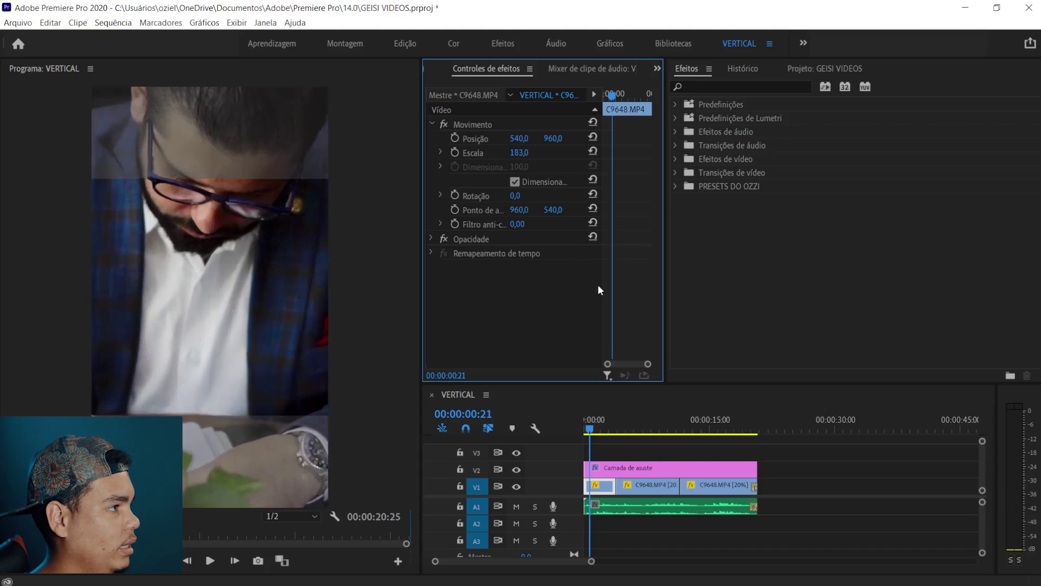
# Set the scale of the second and third clips in the VERTICAL sequence to 180
pyautogui.click(653, 480)
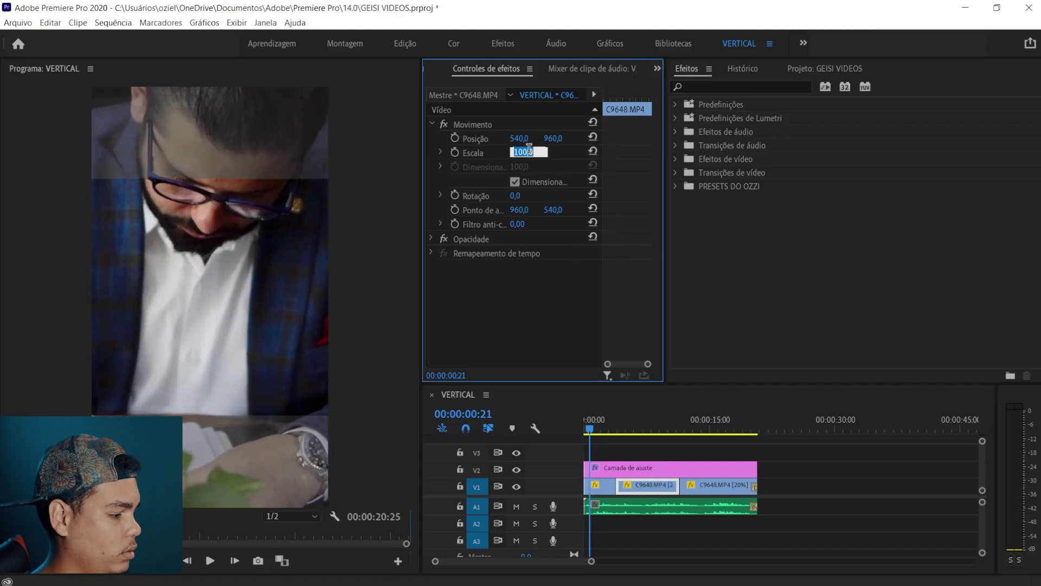
pyautogui.click(718, 492)
pyautogui.click(519, 152)
pyautogui.write('1')
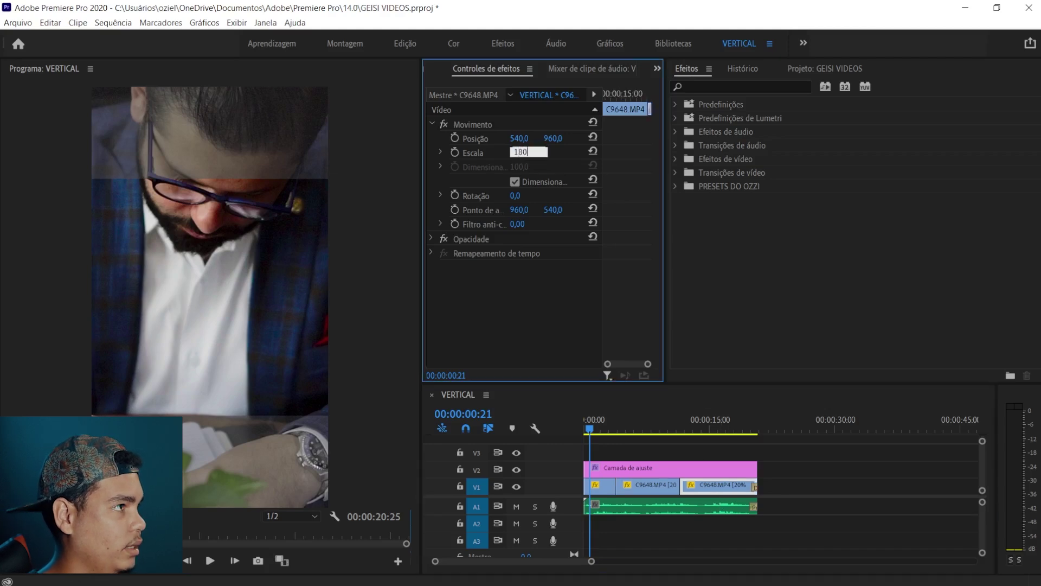
# Set the adjustment layer's scale to 180 so the grade covers the whole vertical frame
pyautogui.click(616, 467)
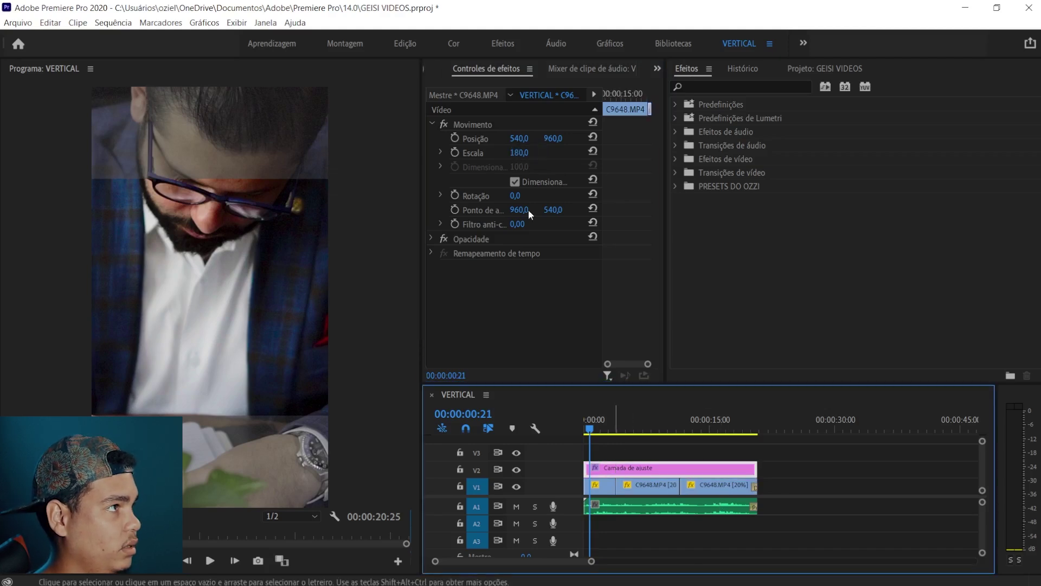
pyautogui.click(528, 152)
pyautogui.write('180')
pyautogui.press('Return')
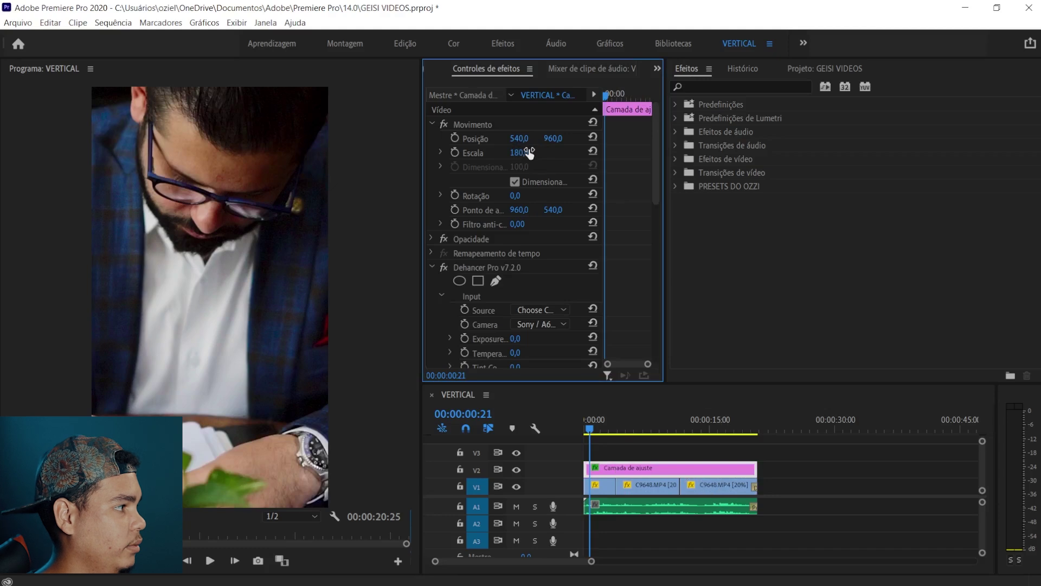
# Play the sequence to the writing-hand close-up and reframe the second clip with a horizontal position of 255
pyautogui.click(586, 421)
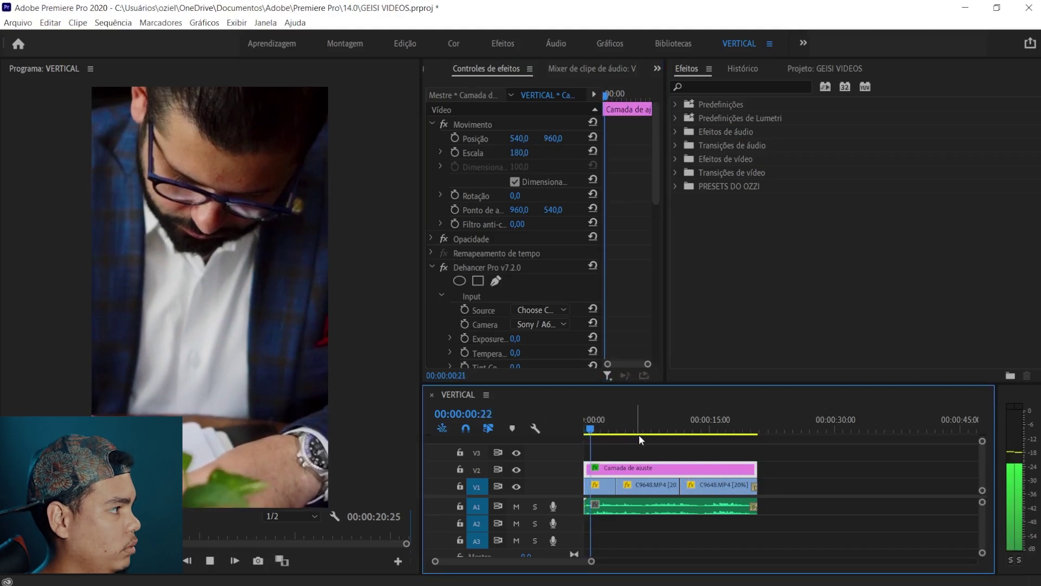
pyautogui.press('-')
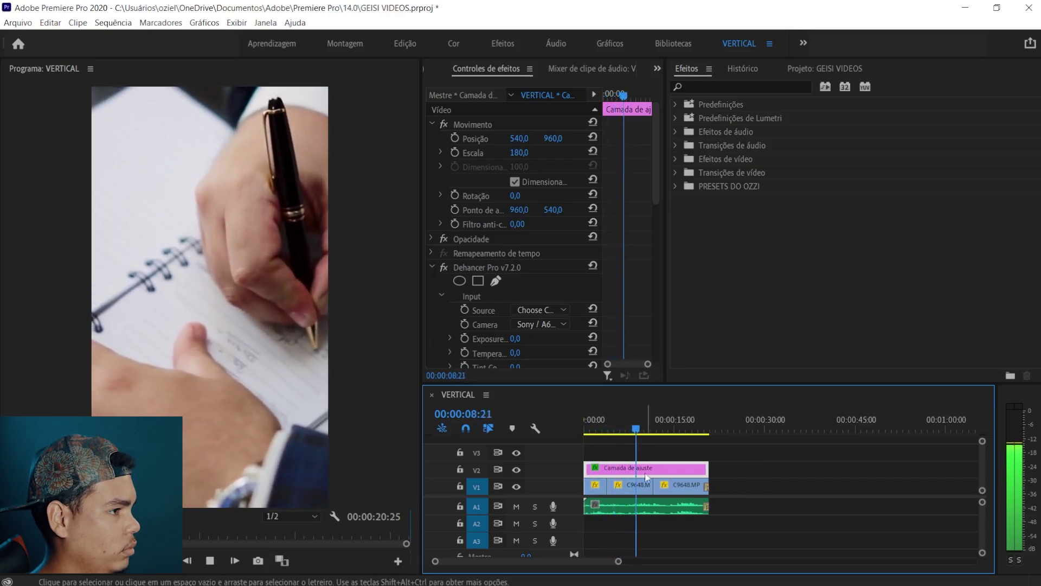
pyautogui.click(643, 490)
pyautogui.moveTo(519, 139); pyautogui.dragTo(374, 138)
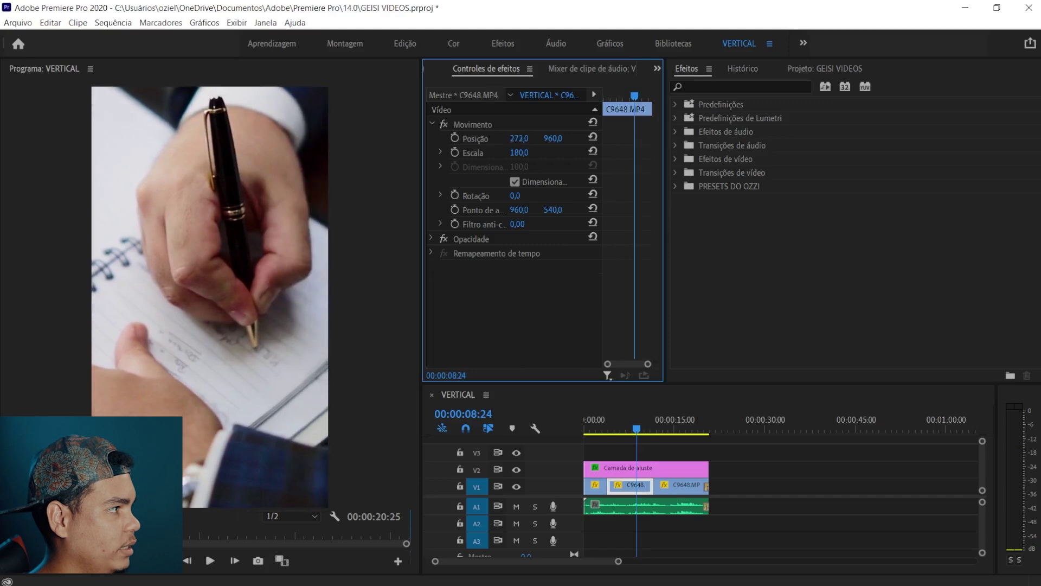
# Play on into the third clip up to 00:00:15:17 and save the project with the adjustment layer selected
pyautogui.press('space')
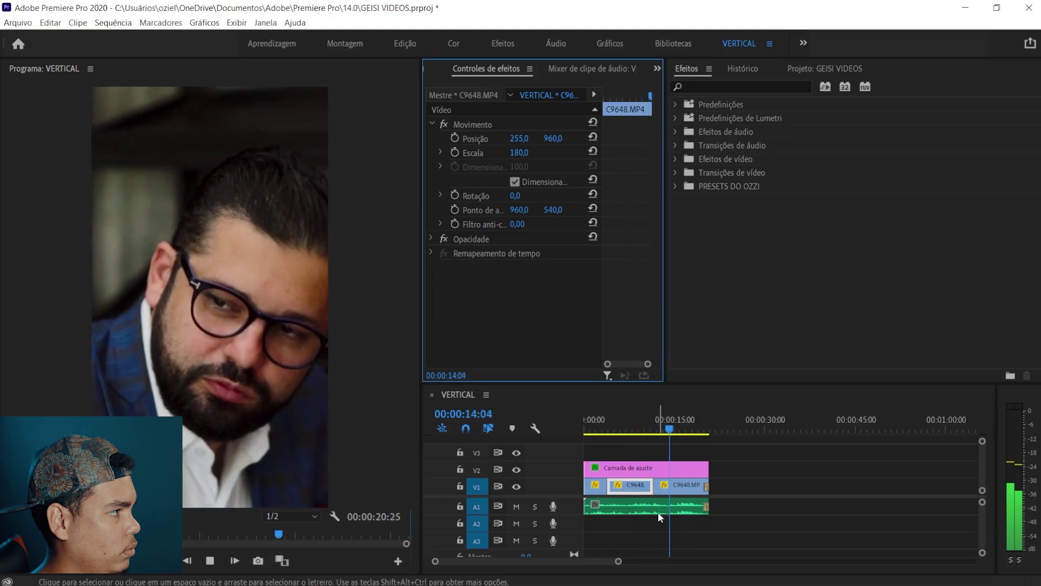
pyautogui.hotkey('ctrl', 's')
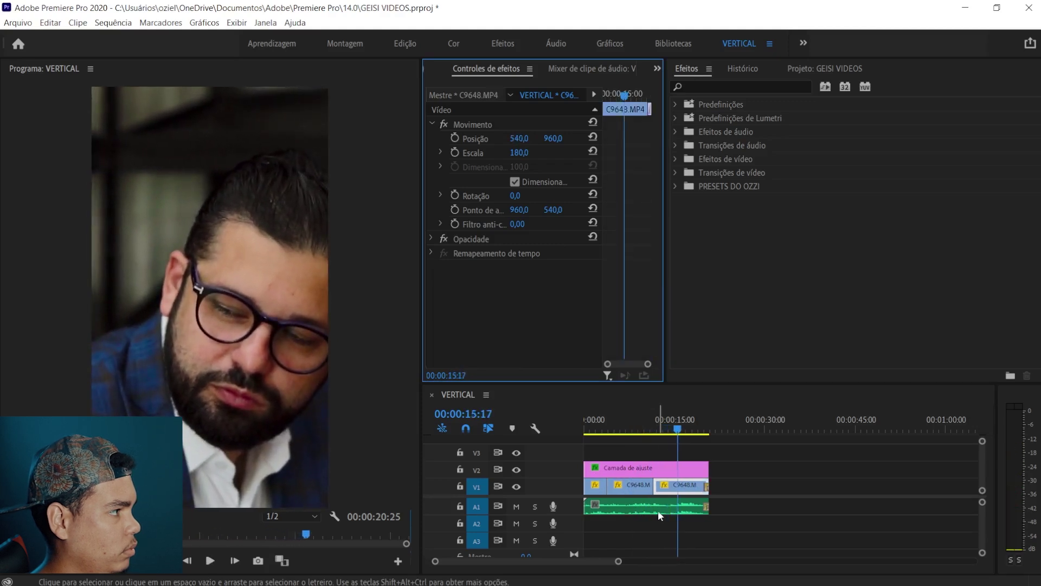
pyautogui.click(623, 467)
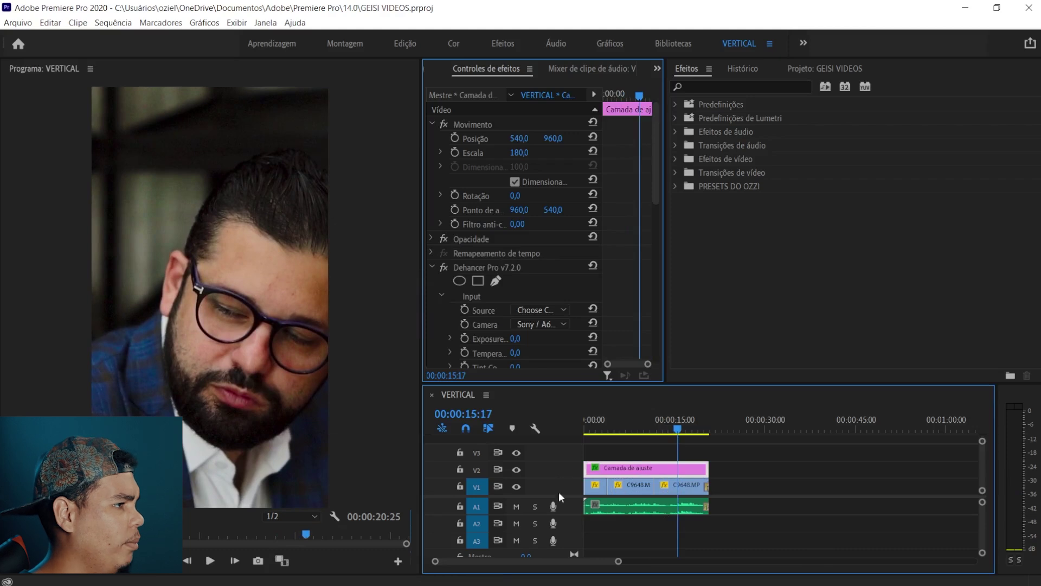
pyautogui.hotkey('ctrl', 's')
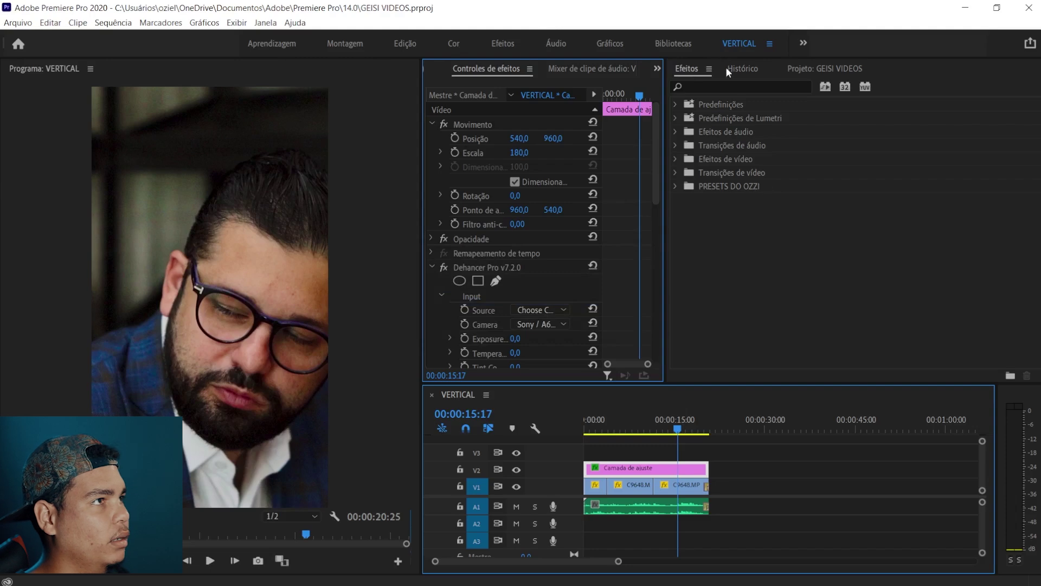
# Open the HORI sequence and mark its in and out range from the start to 00:00:20:24
pyautogui.click(806, 69)
pyautogui.doubleClick(704, 194)
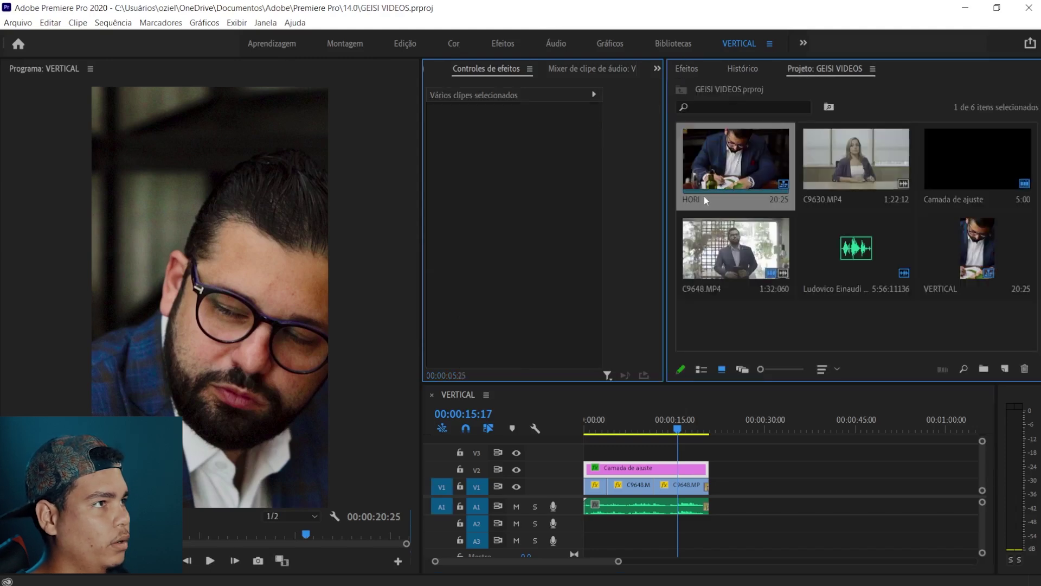
pyautogui.press('Home')
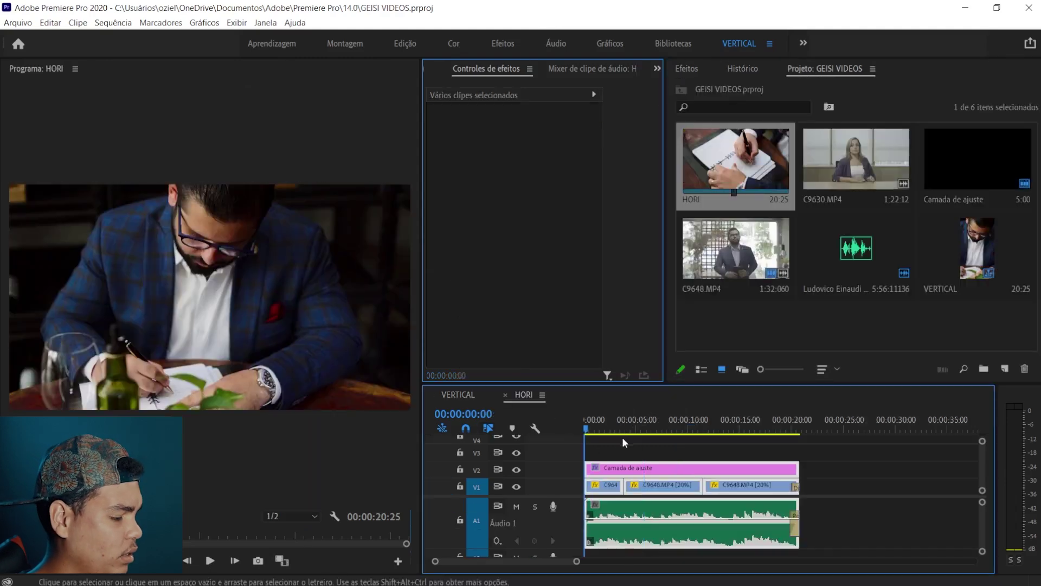
pyautogui.press('End')
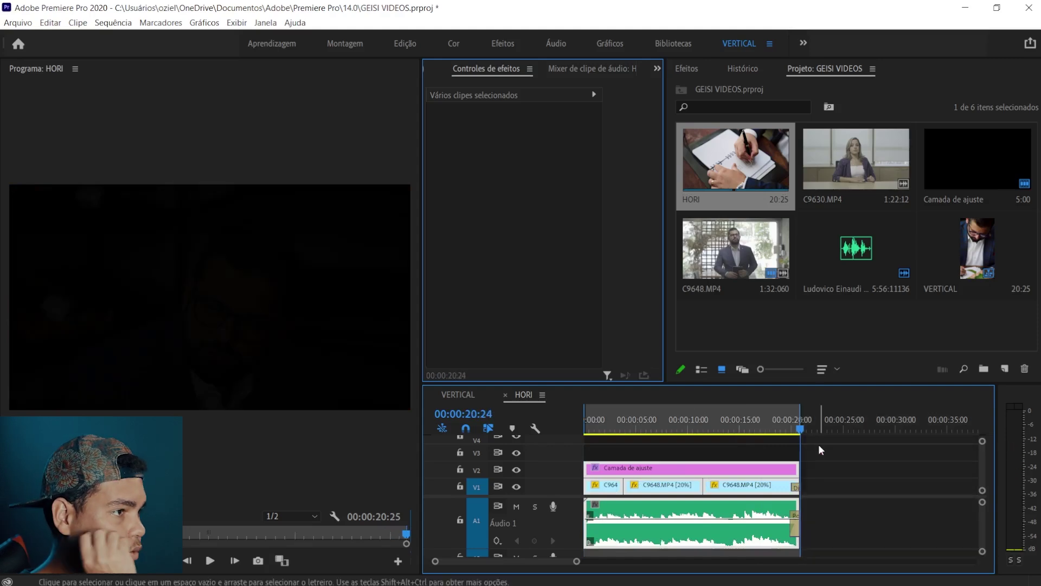
# Export HORI as HORI.mp4 in HEVC (H.265) with CBR 20 Mbps, Mais alto quality and maximum render quality, and save the project
pyautogui.hotkey('ctrl', 'm')
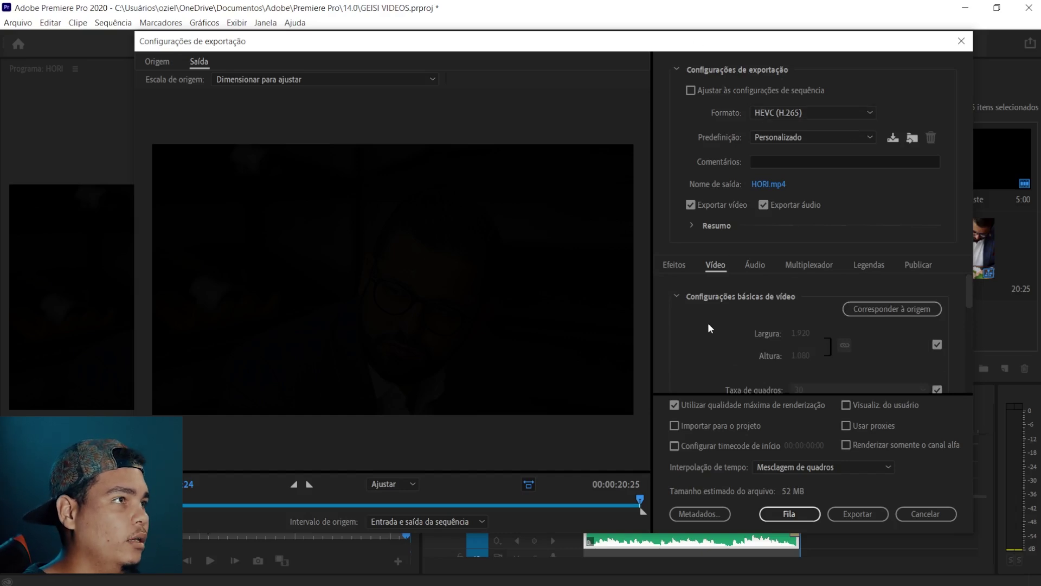
pyautogui.scroll(-4, 724, 296)
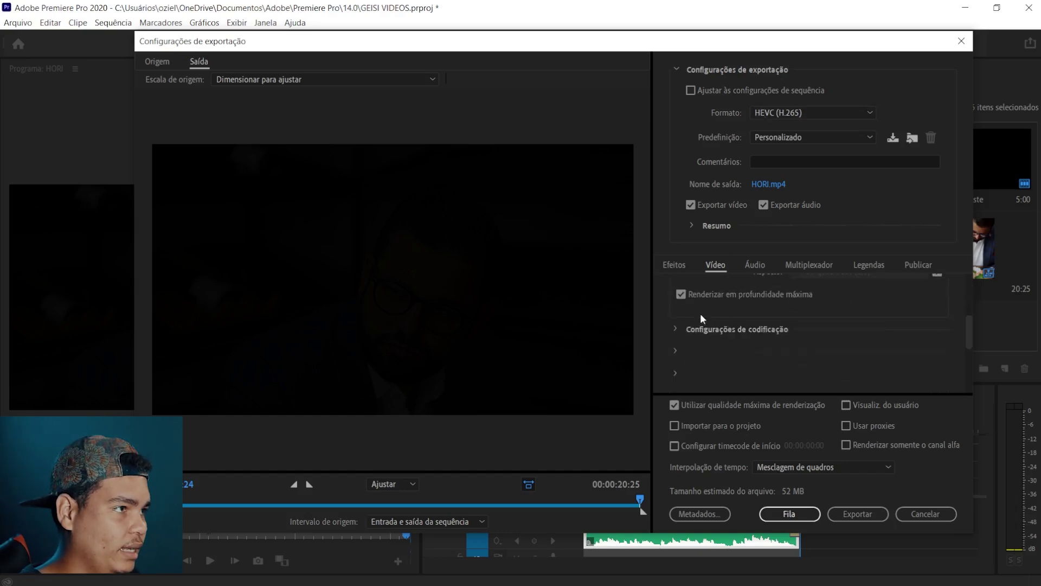
pyautogui.scroll(-4, 763, 317)
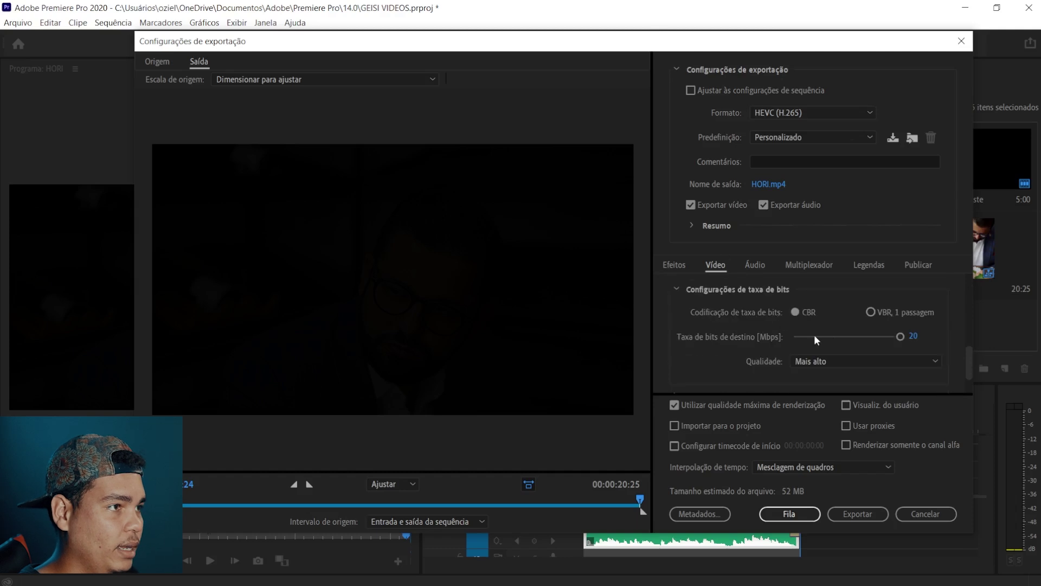
pyautogui.click(858, 360)
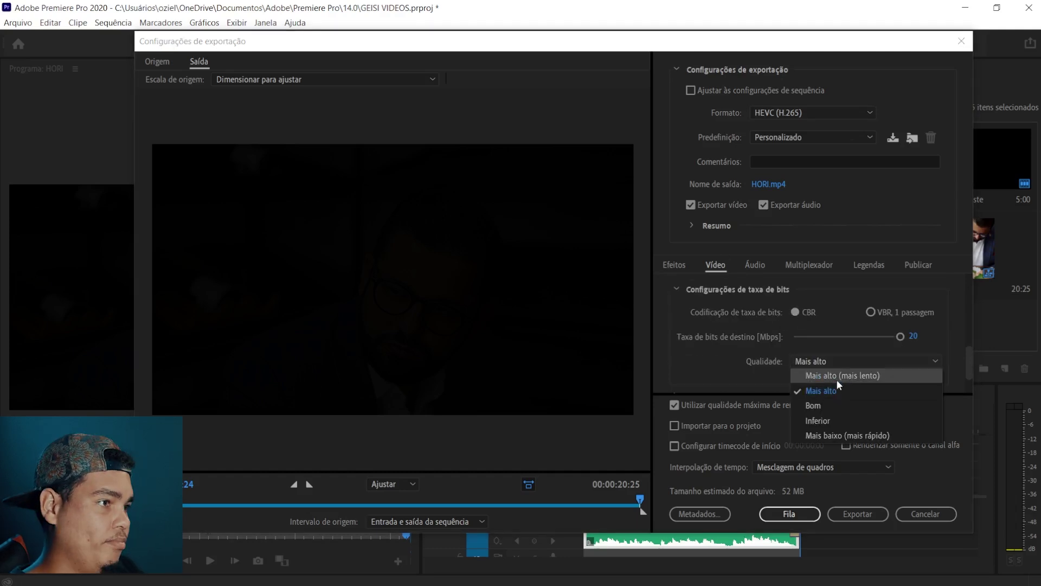
pyautogui.click(734, 356)
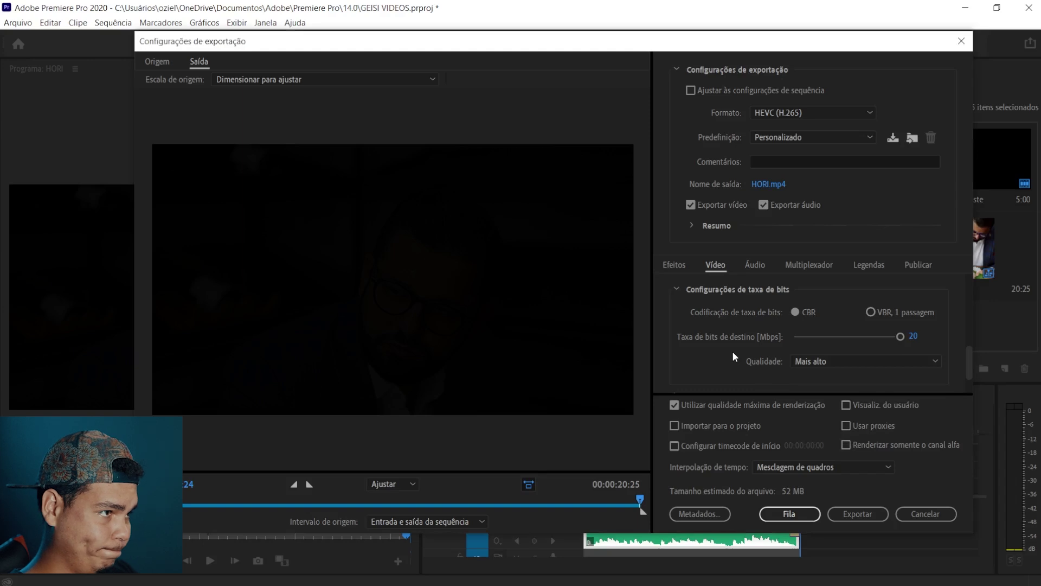
pyautogui.scroll(-2, 746, 337)
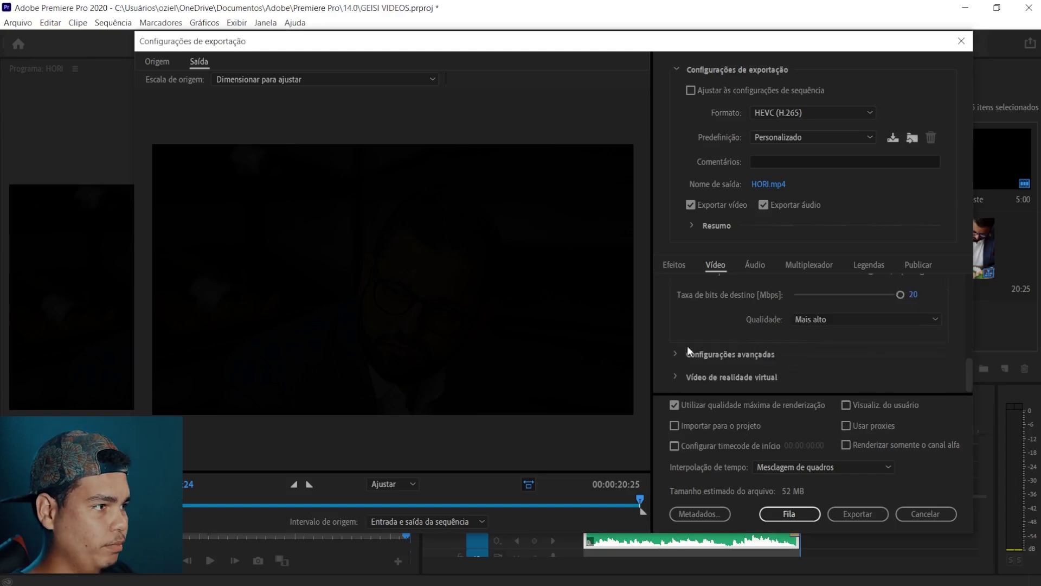
pyautogui.click(854, 519)
pyautogui.moveTo(507, 237); pyautogui.dragTo(724, 218)
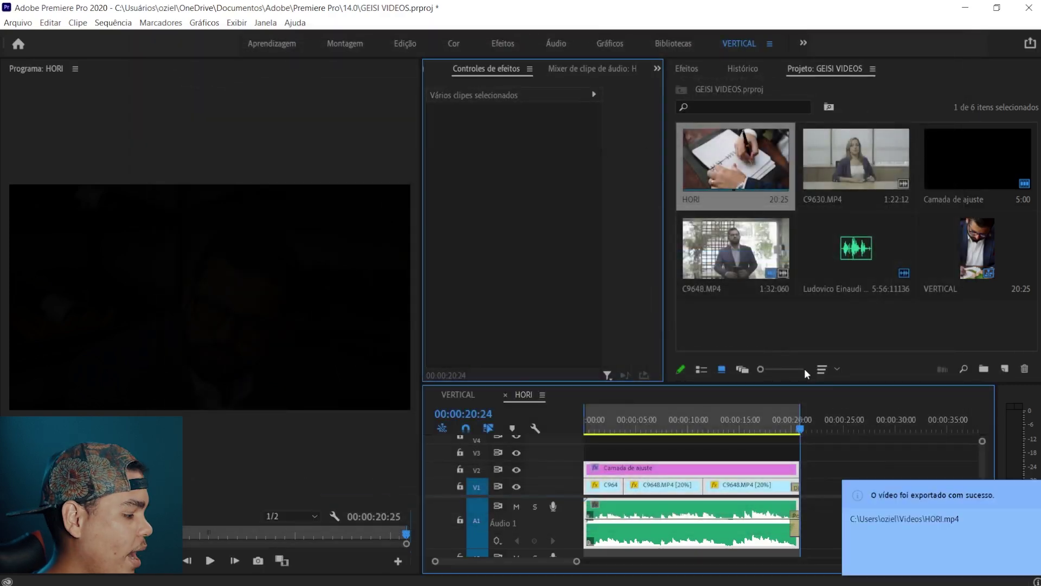
pyautogui.hotkey('ctrl', 's')
# Delete the Dehancer Pro v7.2.0 effect from HORI's adjustment layer at 00:00:15:03
pyautogui.click(720, 466)
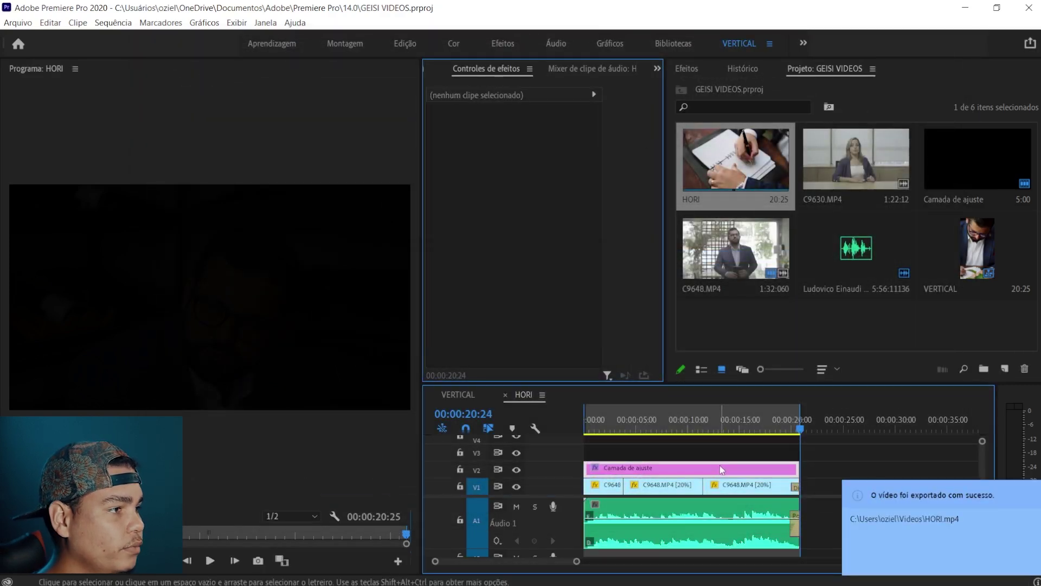
pyautogui.click(741, 418)
pyautogui.click(489, 268)
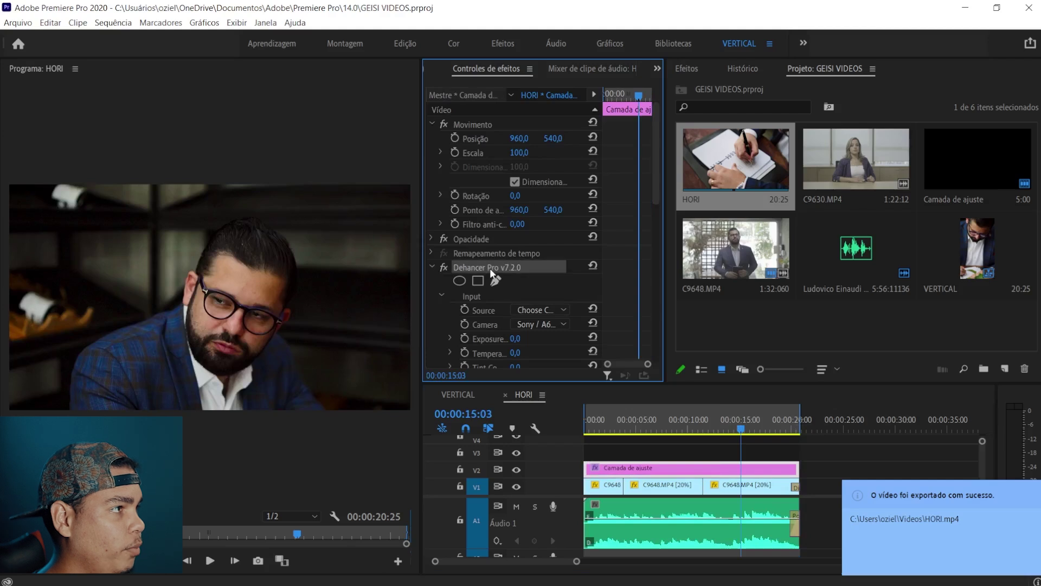
pyautogui.press('Delete')
# Apply the DEHANCER BASICO preset from the effect presets to HORI's adjustment layer
pyautogui.click(686, 68)
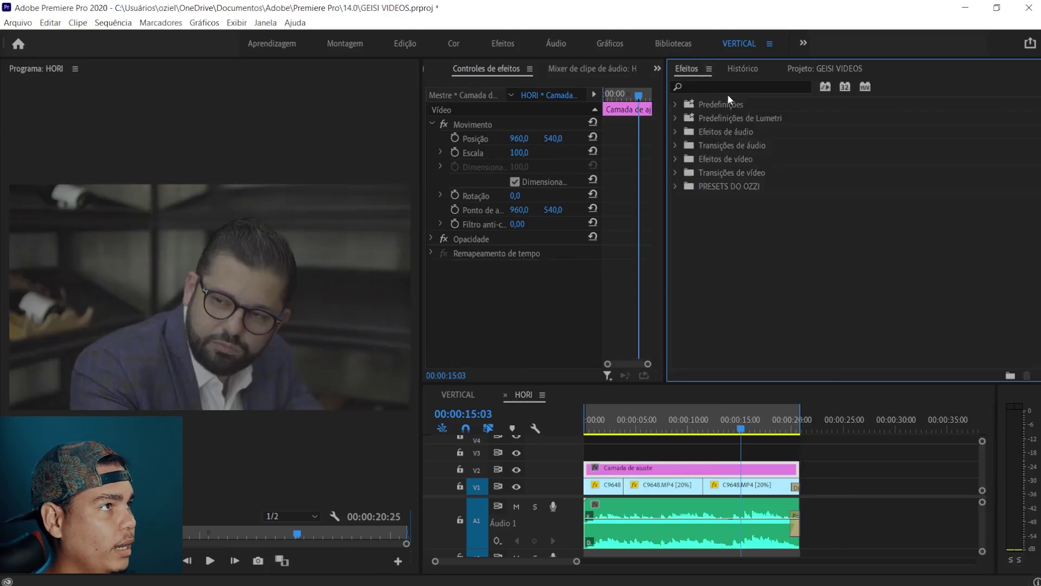
pyautogui.click(726, 88)
pyautogui.write('D')
pyautogui.press('BackSpace')
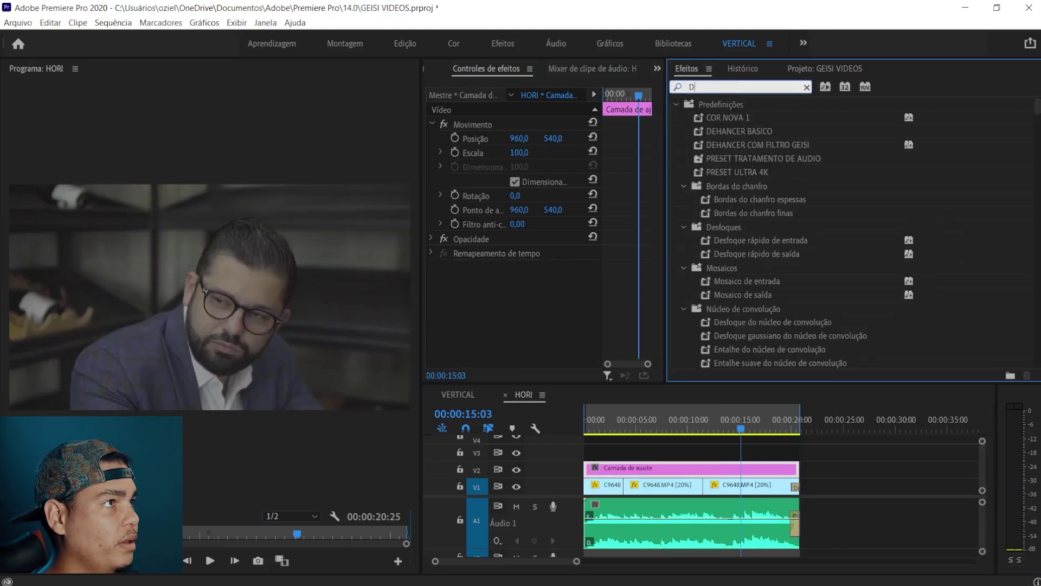
pyautogui.click(675, 104)
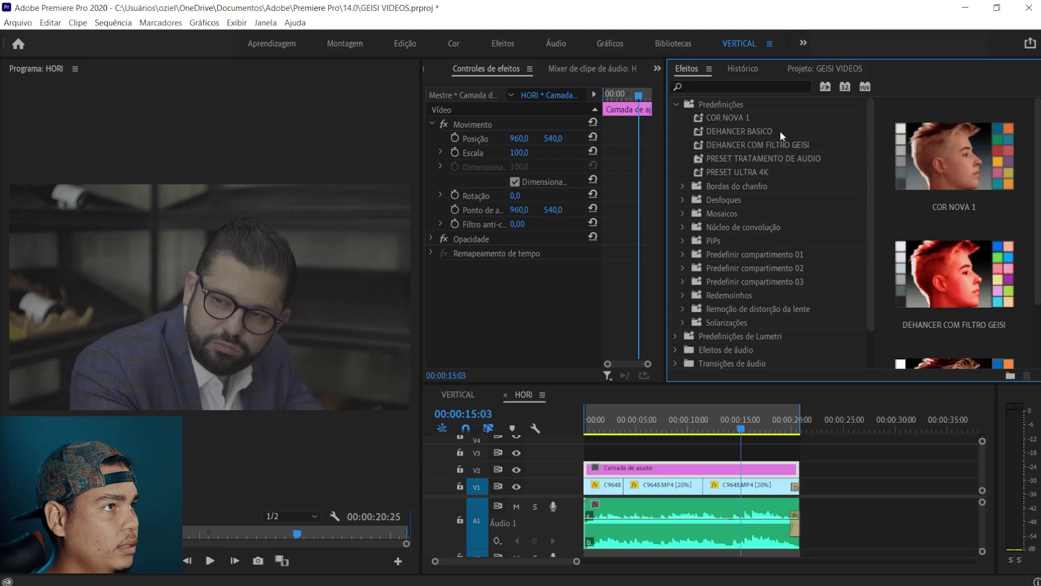
pyautogui.moveTo(780, 131); pyautogui.dragTo(745, 467)
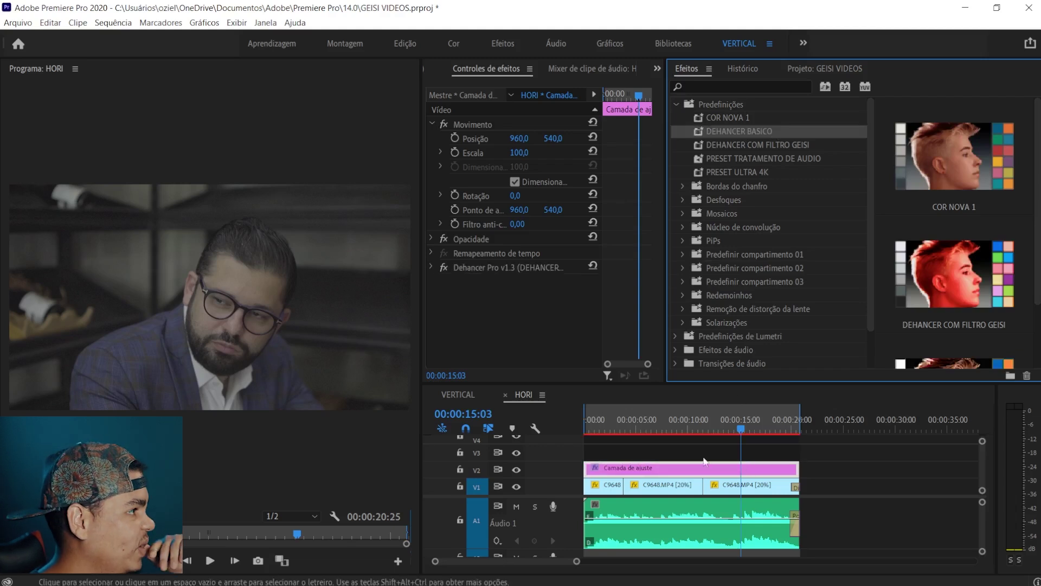
# Expand the Dehancer Pro settings on HORI's adjustment layer and browse the available Film profiles
pyautogui.click(432, 271)
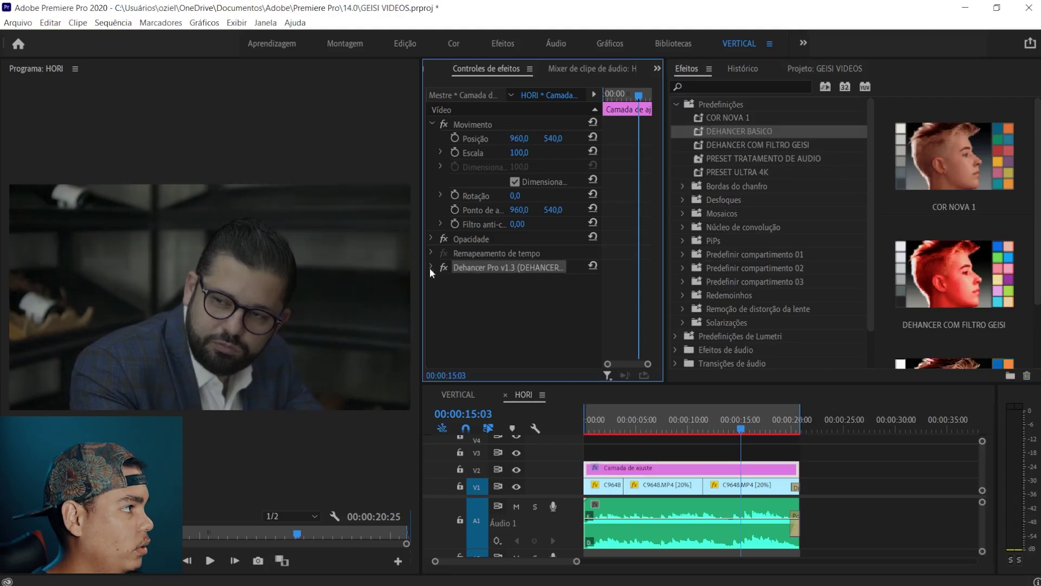
pyautogui.click(434, 268)
pyautogui.scroll(-3, 483, 295)
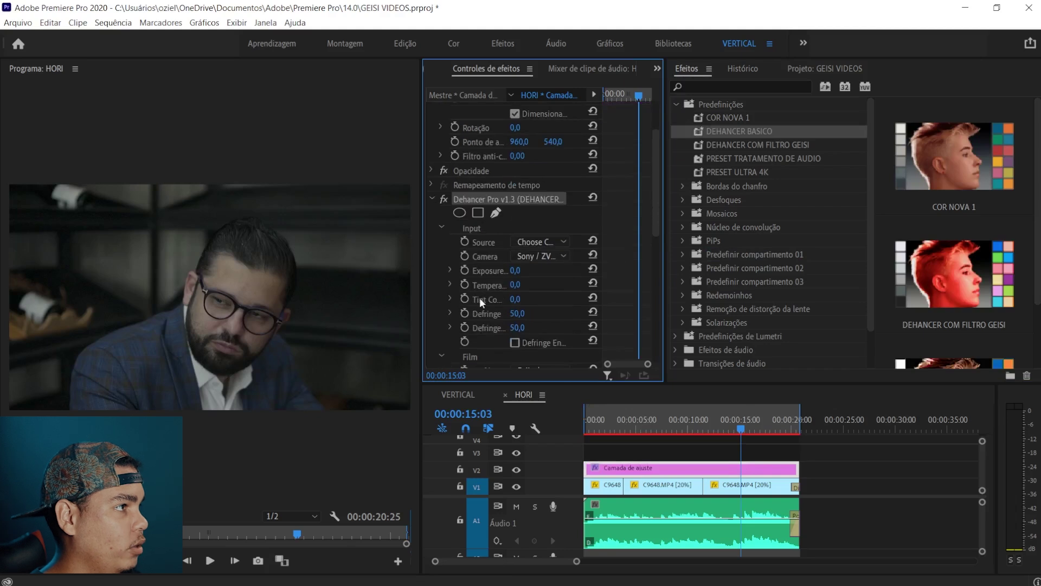
pyautogui.scroll(-3, 472, 295)
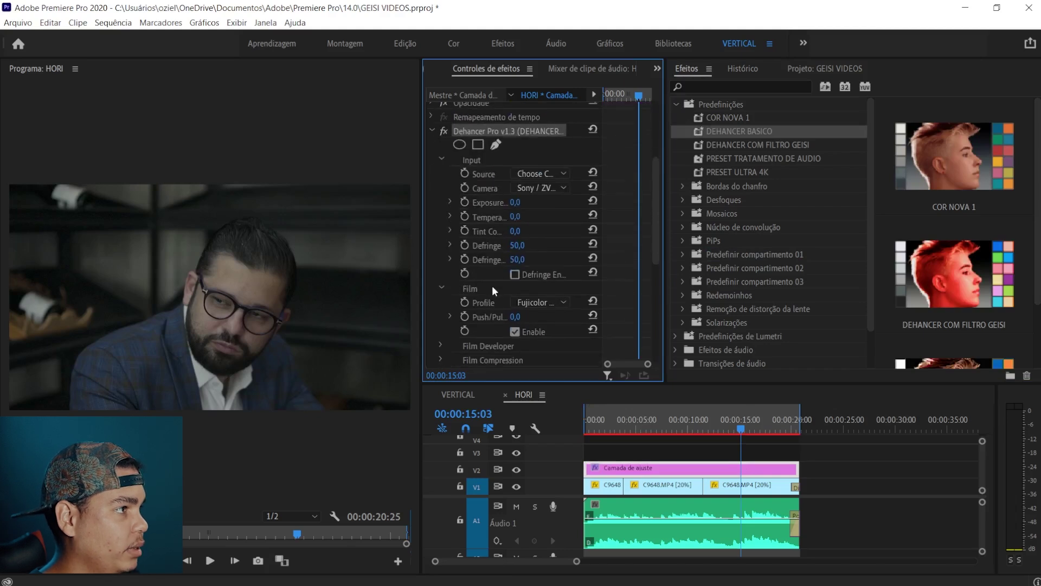
pyautogui.click(538, 304)
pyautogui.scroll(-10, 566, 213)
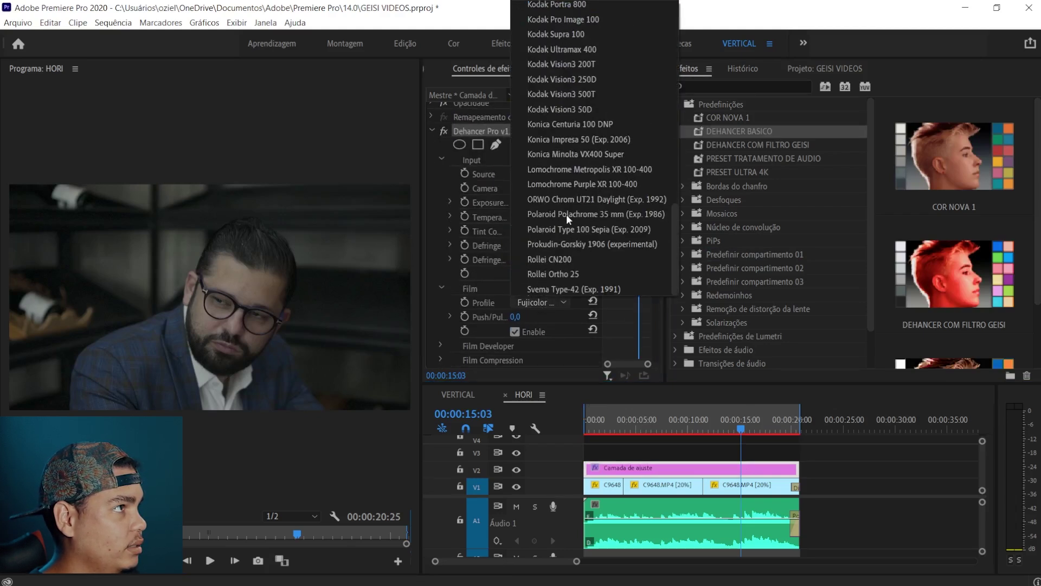
pyautogui.click(567, 226)
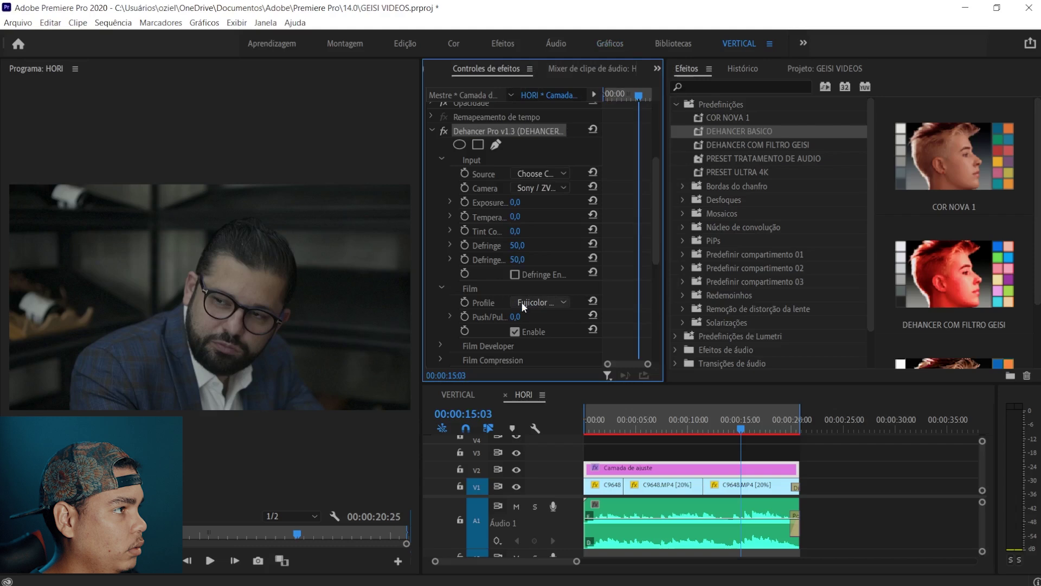
# Try the Sony / Alpha 7 III / HLG2 and Sony / Alpha 7S III / HLG3 BT.2020 ISO 640 camera profiles
pyautogui.click(535, 187)
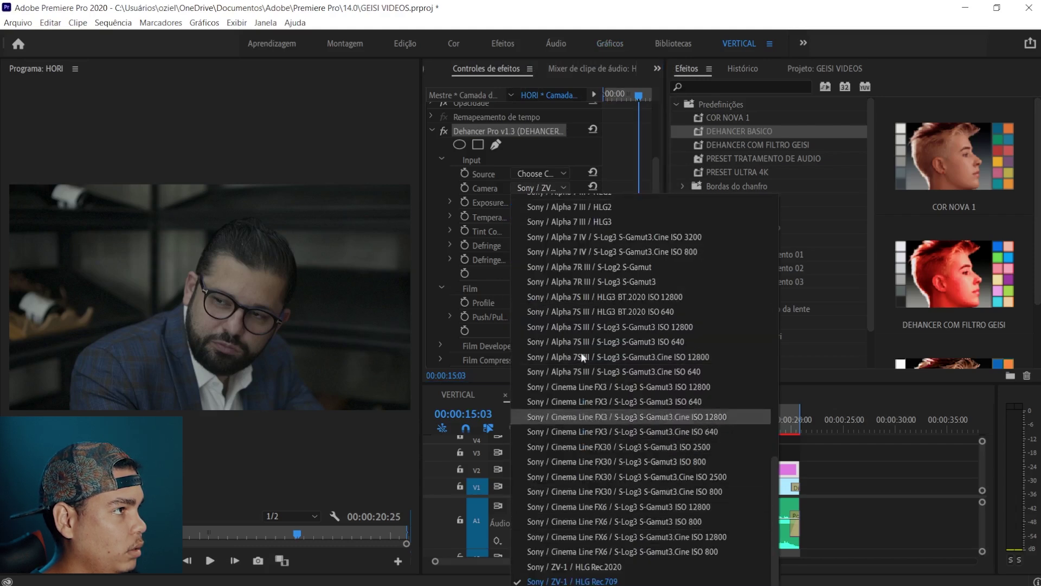
pyautogui.click(591, 216)
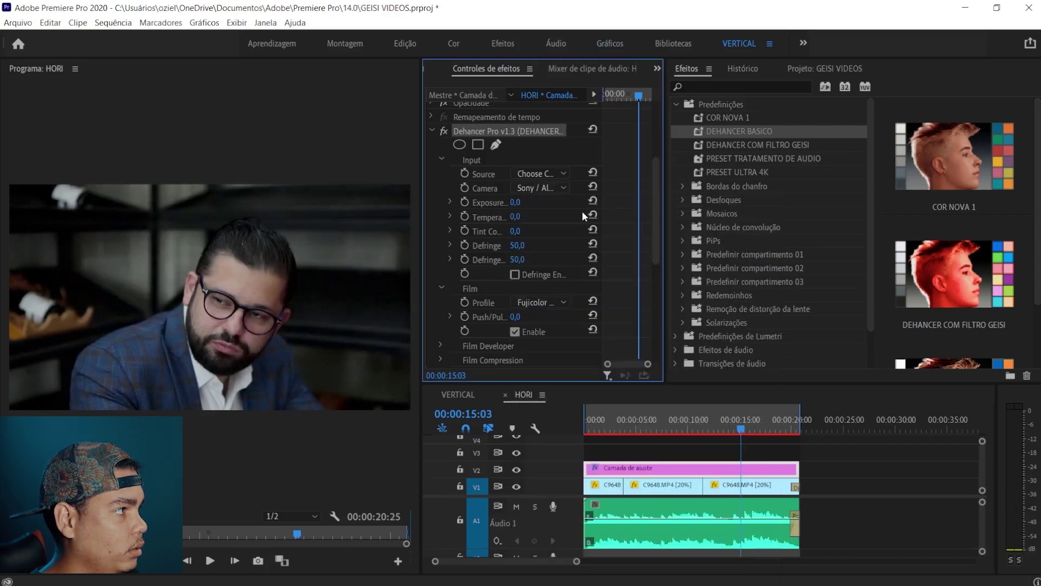
pyautogui.click(558, 187)
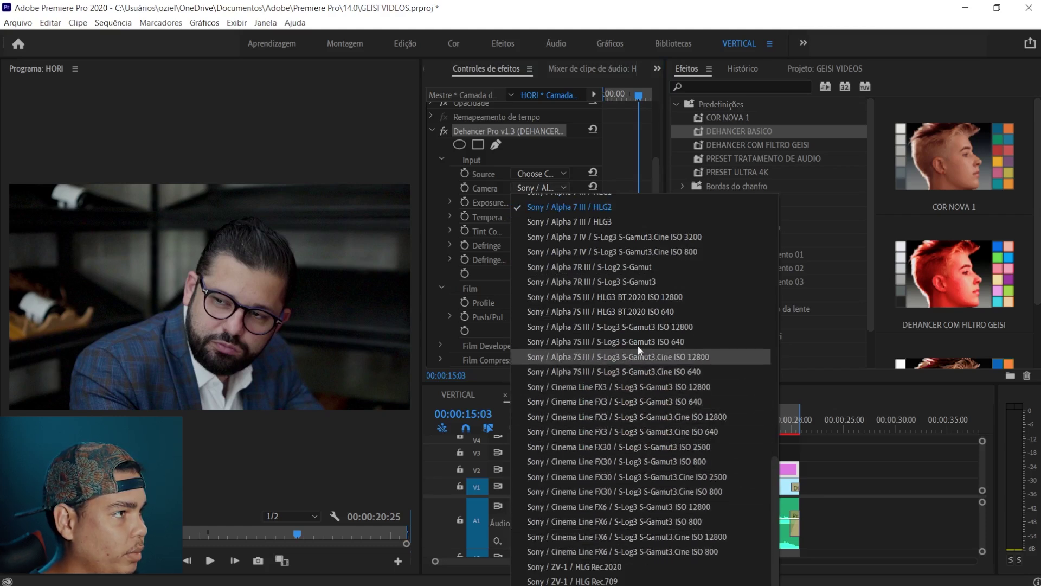
pyautogui.click(624, 297)
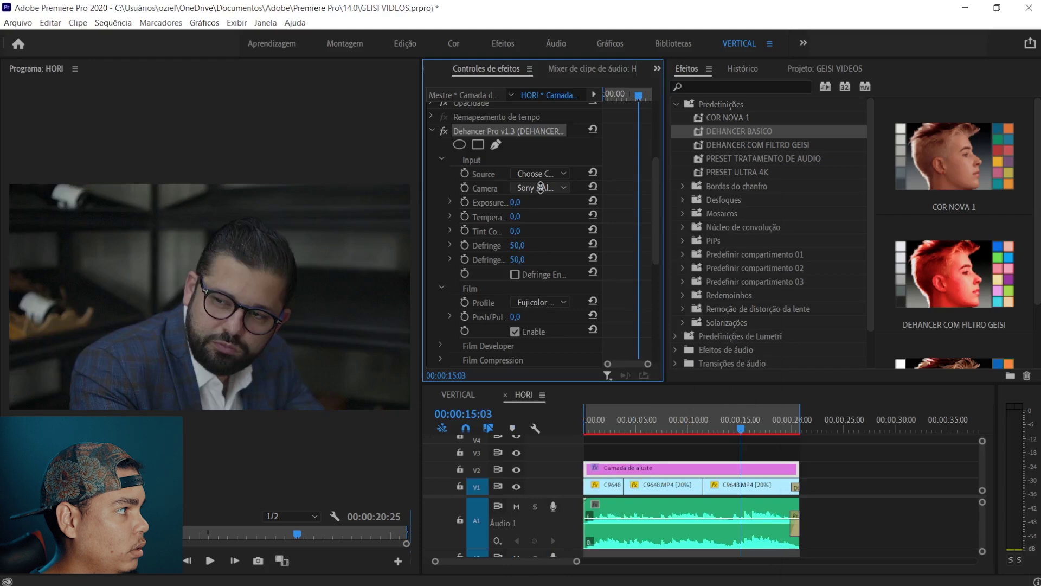
# Try camera profiles from other makers, including RED / Helium 8K S35 and Panasonic / GH5 / V-LogL
pyautogui.click(541, 187)
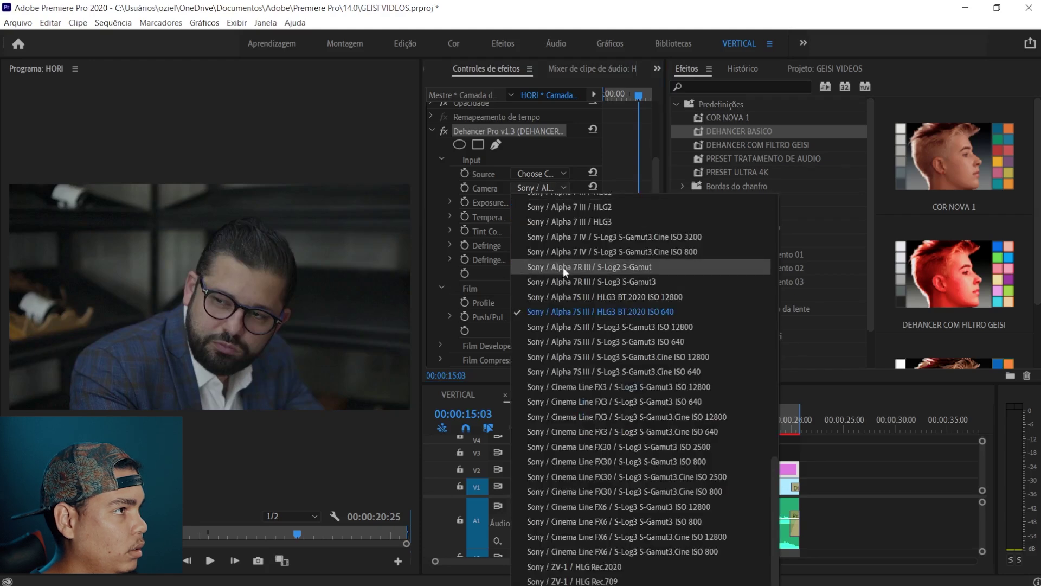
pyautogui.scroll(3, 563, 267)
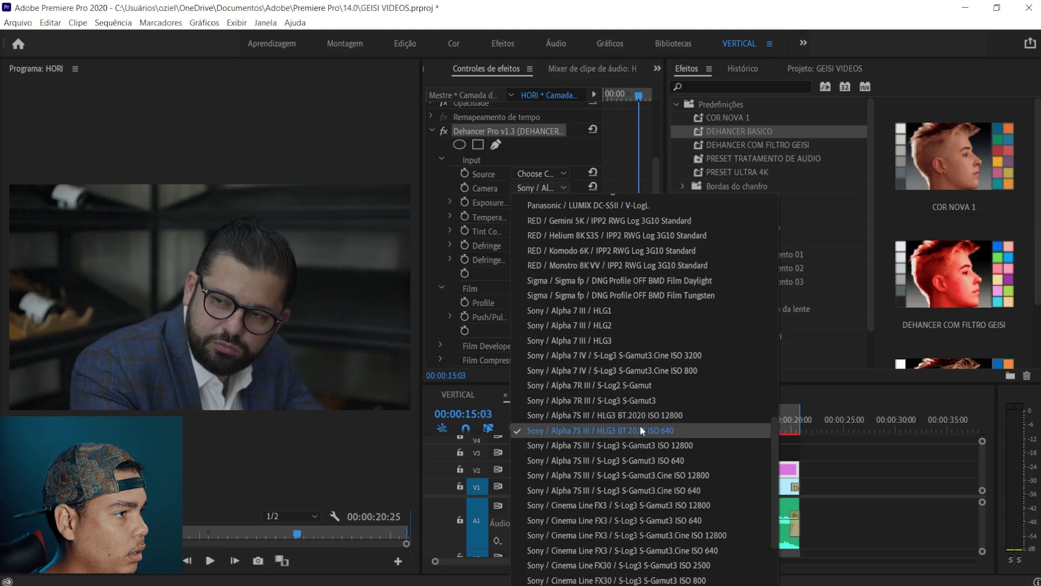
pyautogui.scroll(-3, 640, 422)
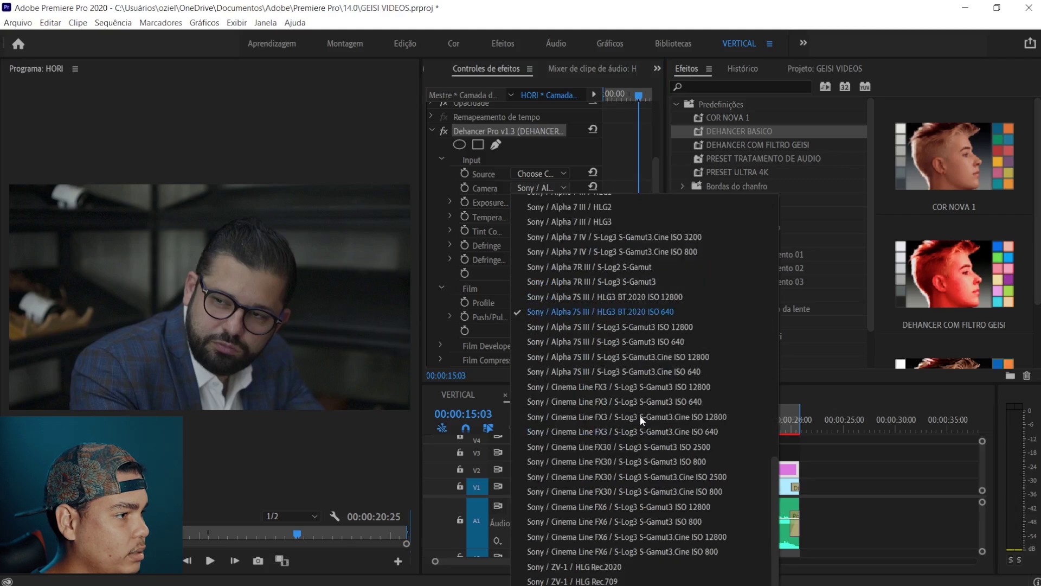
pyautogui.click(617, 567)
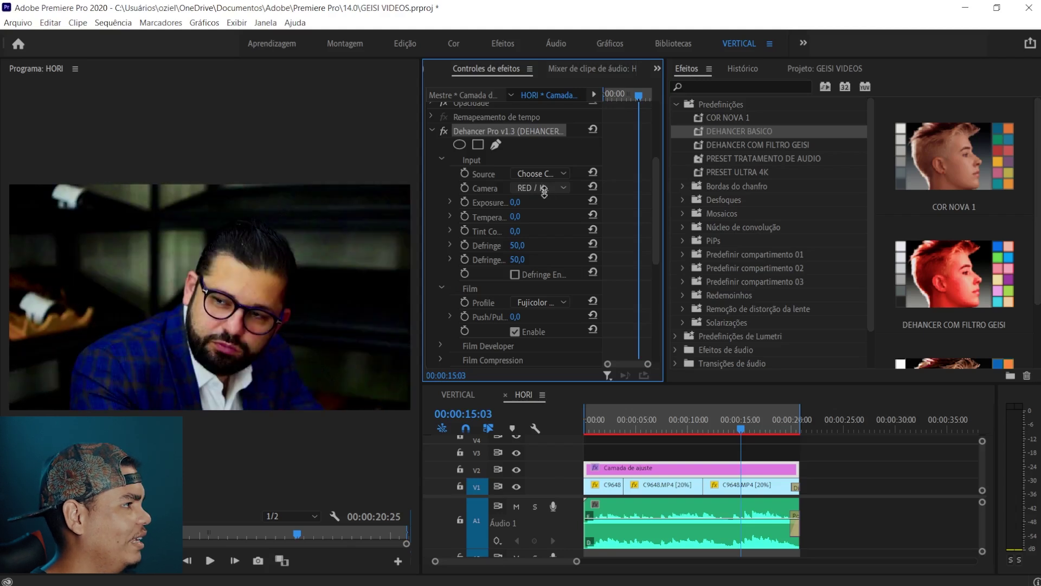
pyautogui.scroll(1, 544, 193)
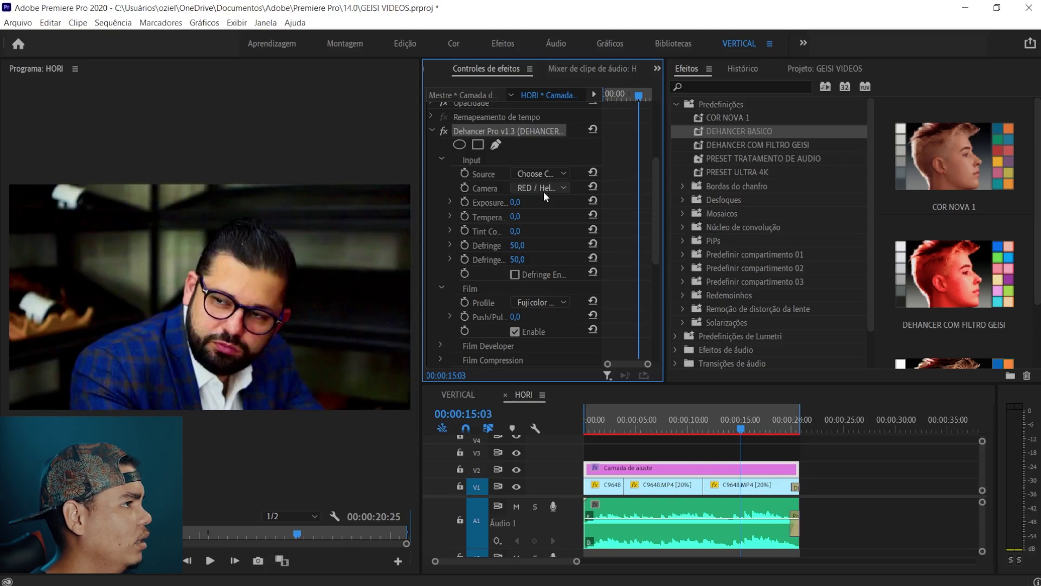
pyautogui.scroll(2, 542, 191)
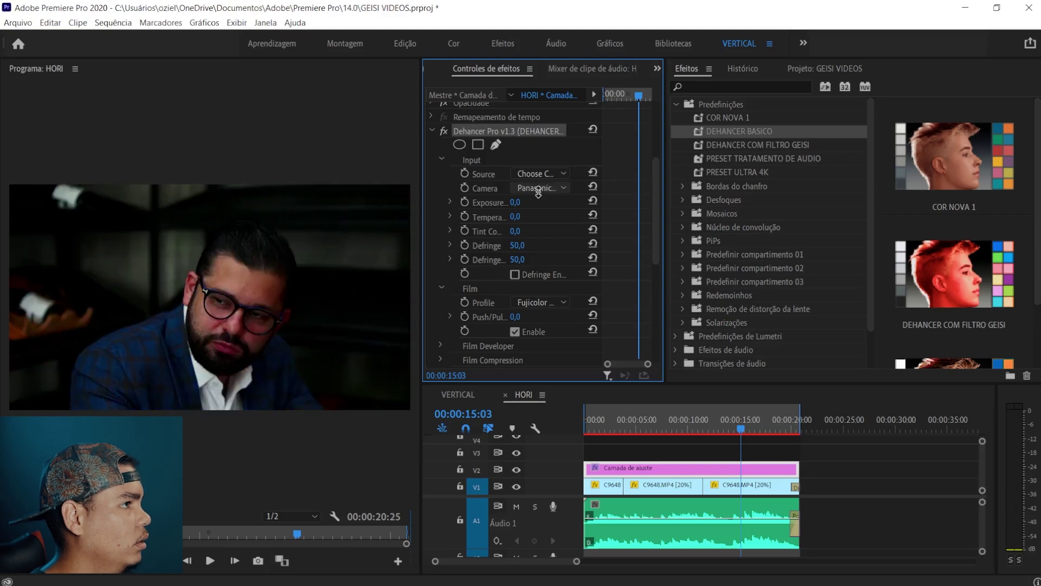
# Try the Sony / Alpha 7 III / HLG3 camera profile and switch the camera back to Sony / ZV-1
pyautogui.click(547, 188)
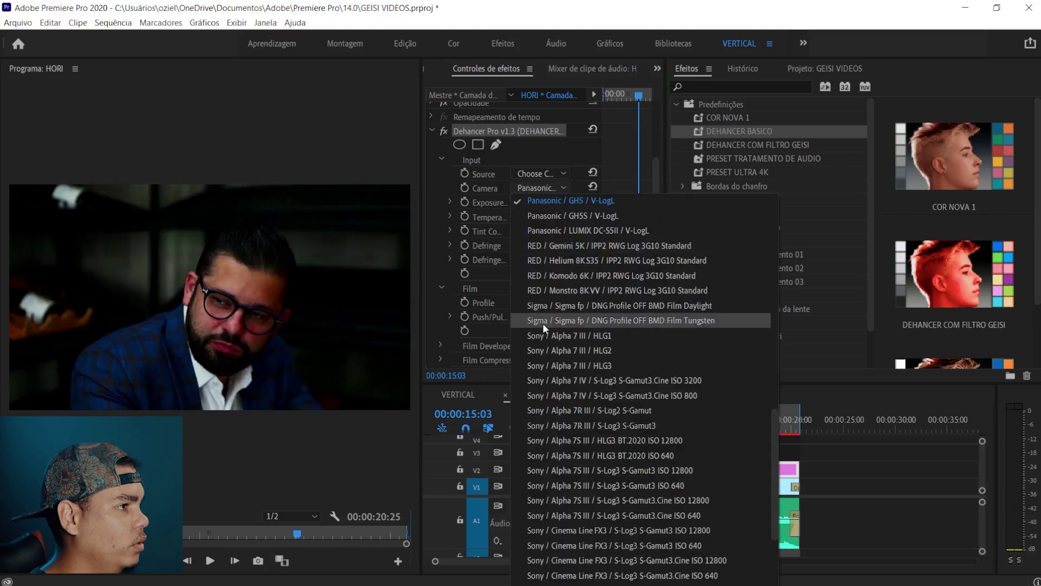
pyautogui.click(571, 335)
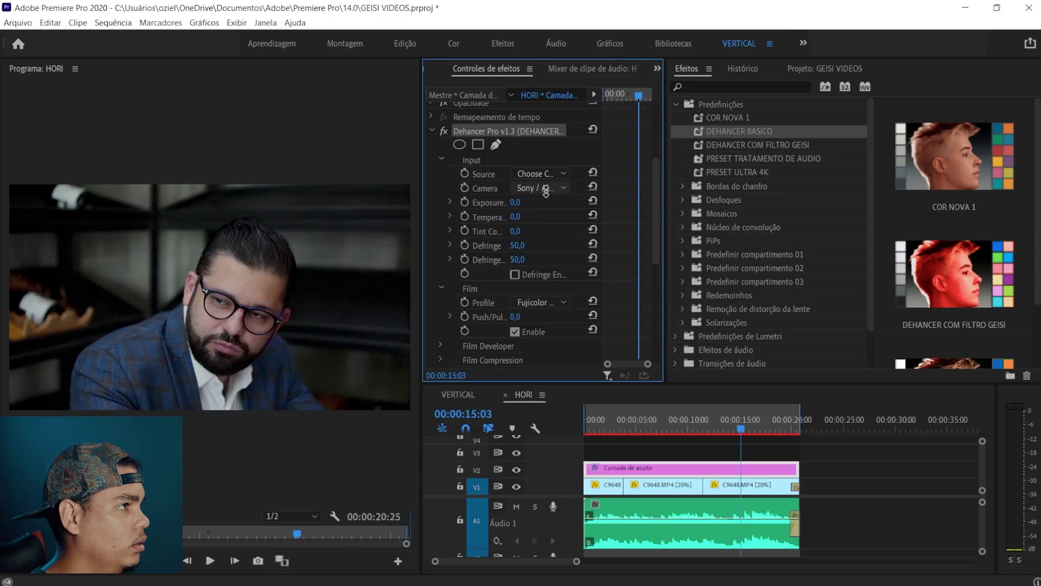
pyautogui.click(546, 191)
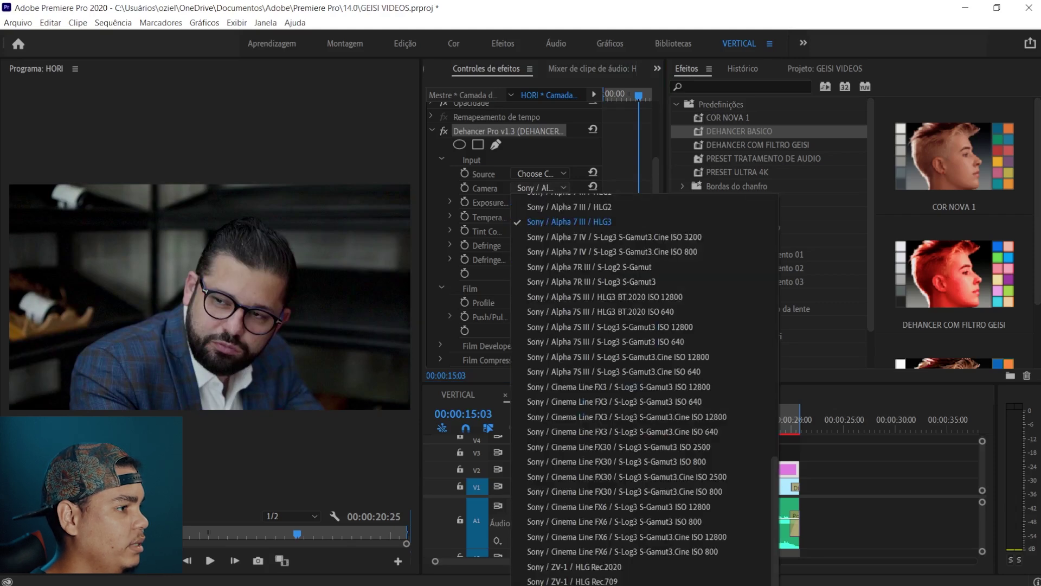
pyautogui.click(574, 576)
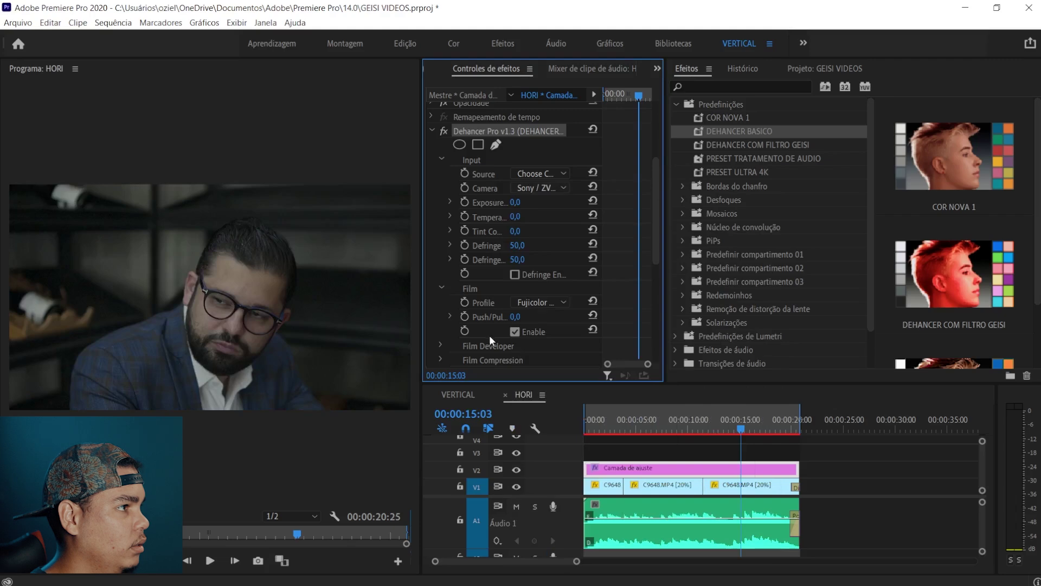
# Try the Adox Color Implosion 100 film profile and expand the Film Developer settings
pyautogui.scroll(1, 543, 315)
pyautogui.scroll(-2, 561, 325)
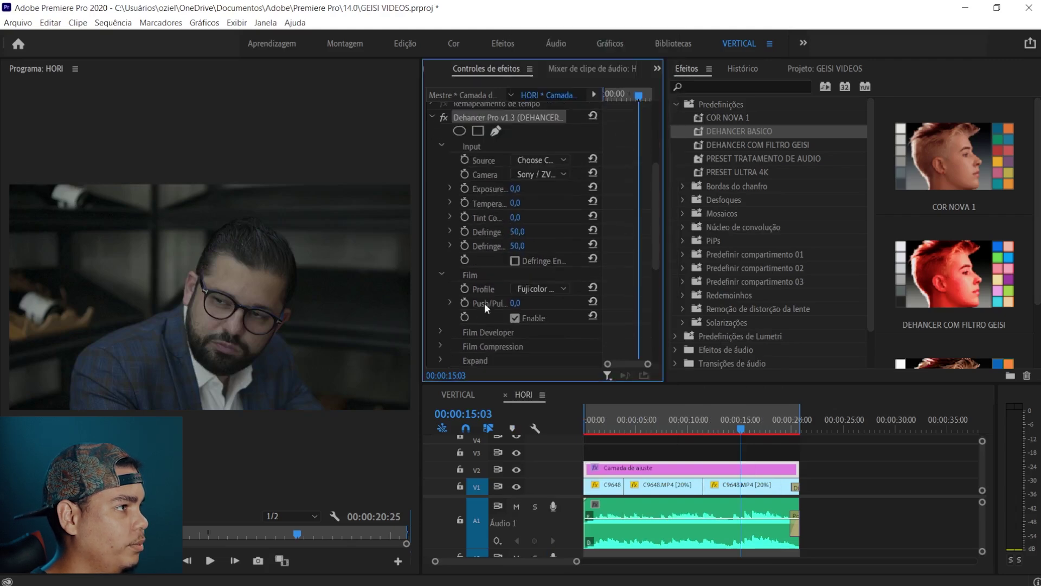
pyautogui.click(536, 289)
pyautogui.scroll(10, 557, 307)
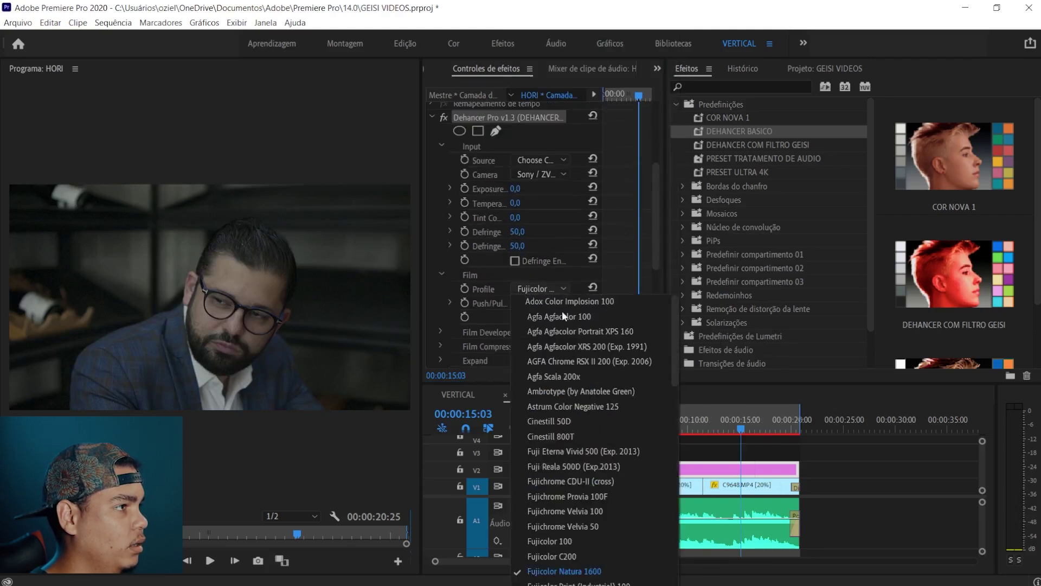
pyautogui.click(559, 301)
pyautogui.scroll(-2, 461, 292)
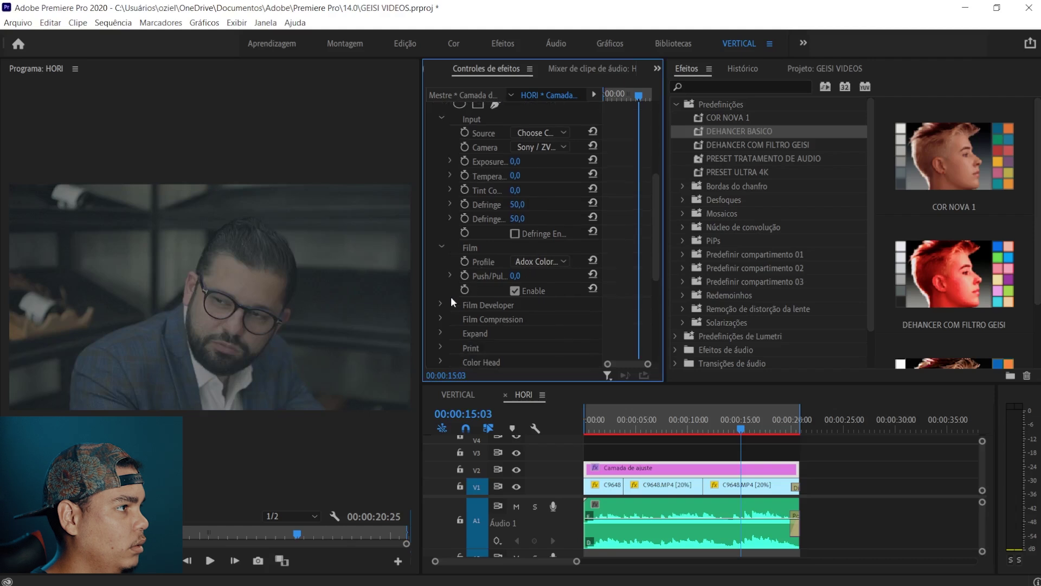
pyautogui.click(442, 304)
pyautogui.scroll(-3, 488, 299)
pyautogui.scroll(2, 498, 302)
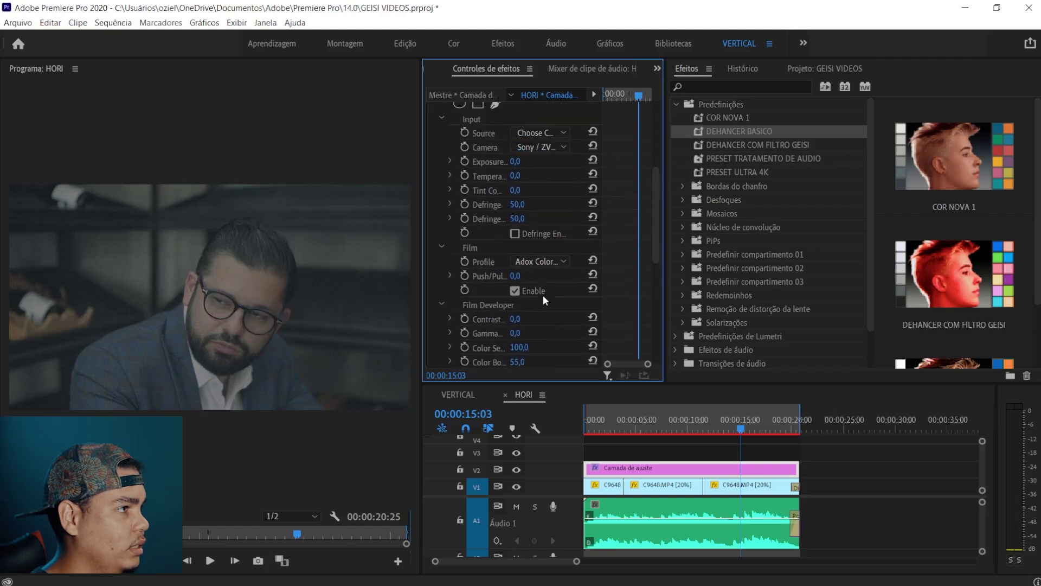
# Try the Cinestill 800T film profile and settle on Fujicolor C200
pyautogui.click(534, 262)
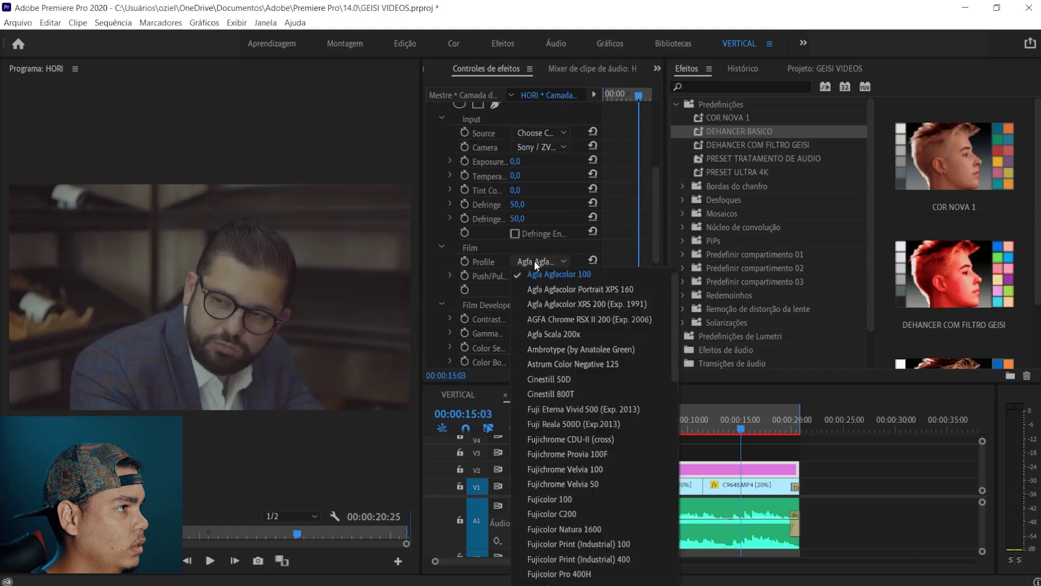
pyautogui.scroll(-3, 549, 353)
pyautogui.scroll(6, 584, 429)
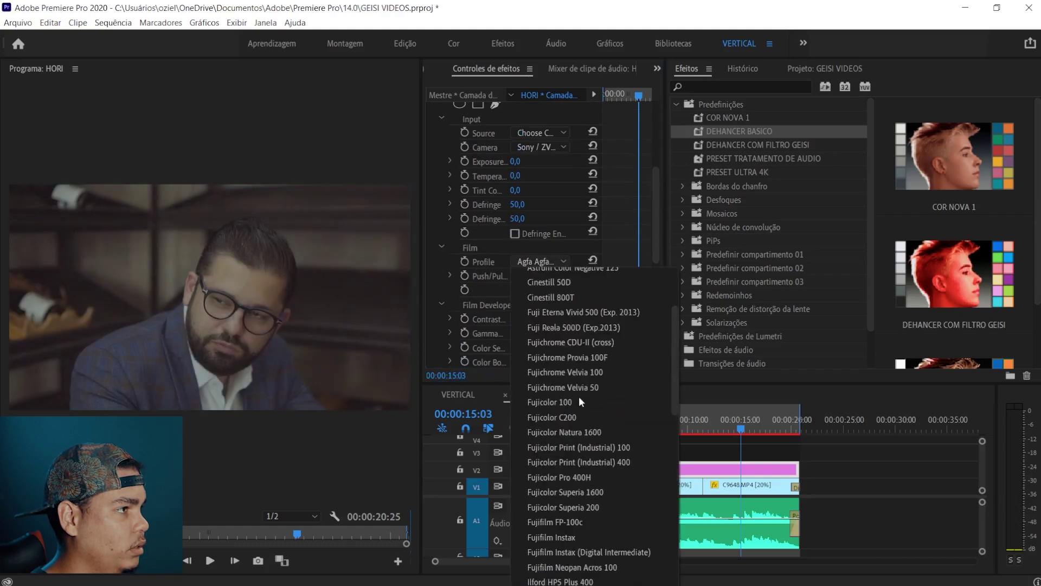
pyautogui.click(578, 298)
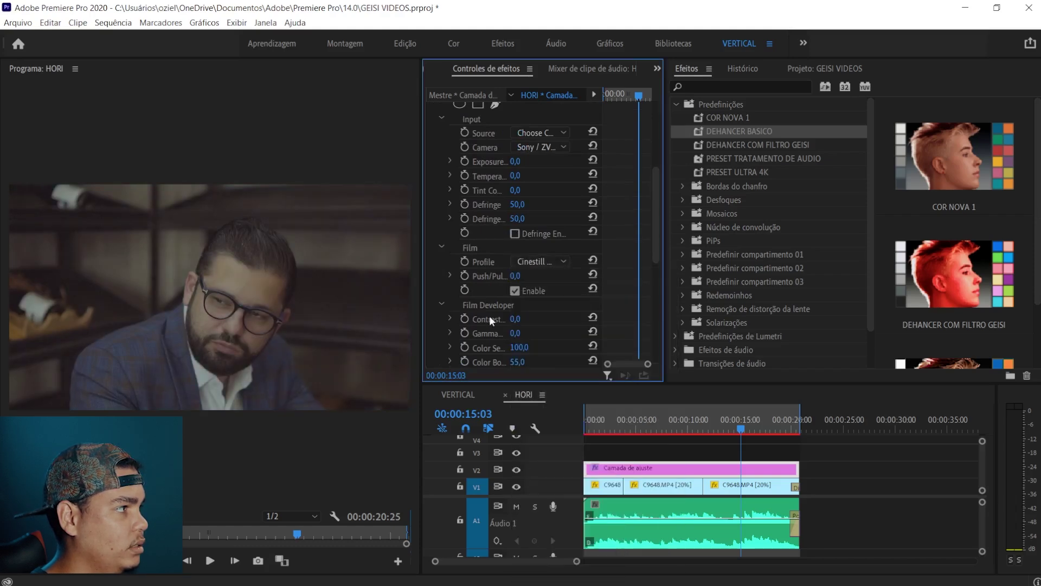
pyautogui.scroll(1, 474, 275)
pyautogui.click(531, 276)
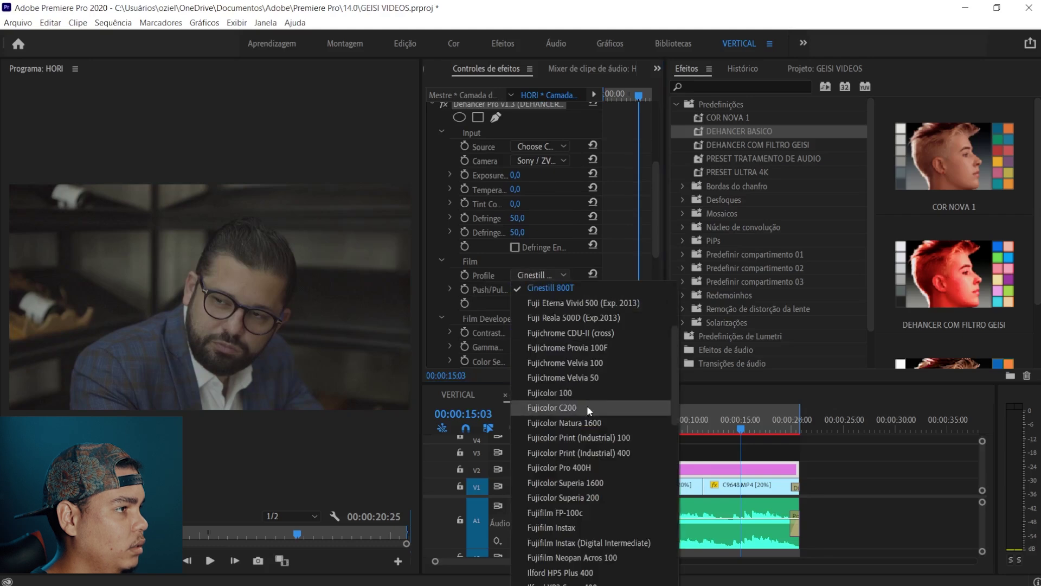
pyautogui.click(589, 403)
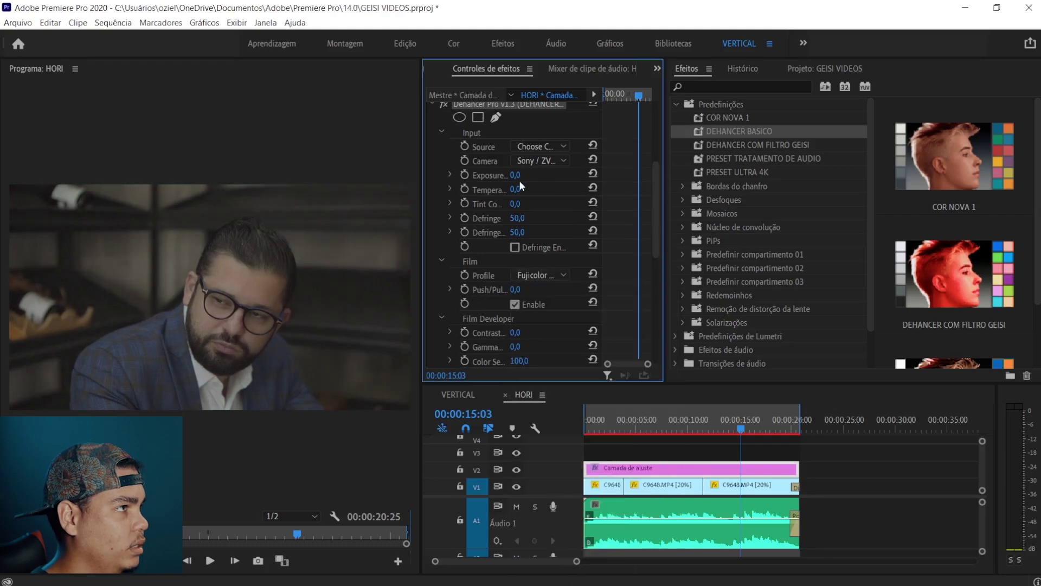
# Change the Dehancer Pro input camera from Sony / ZV-1 to a Sony / Alpha profile
pyautogui.click(536, 164)
pyautogui.click(536, 163)
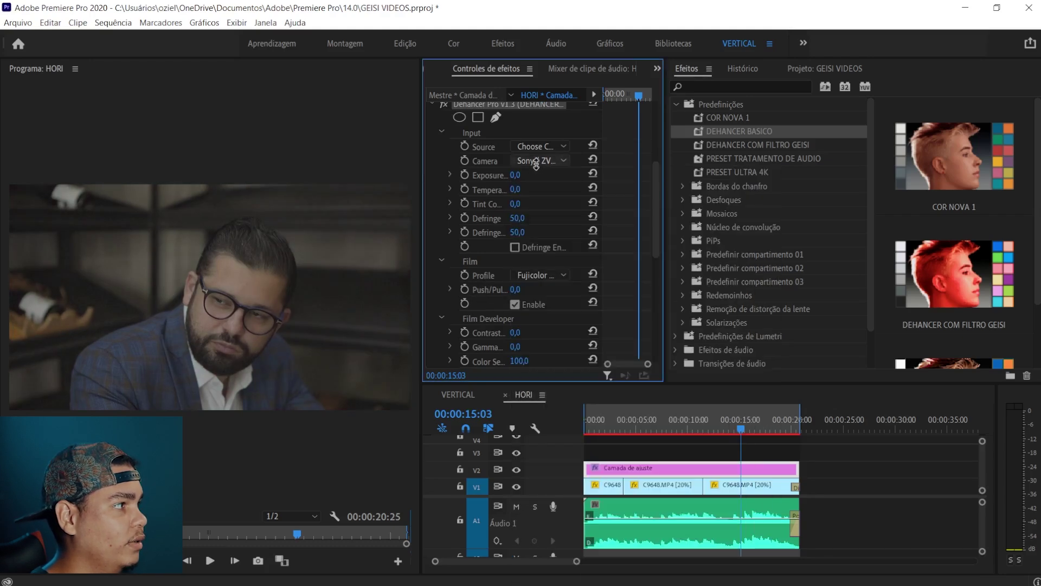
pyautogui.click(536, 164)
pyautogui.scroll(5, 593, 379)
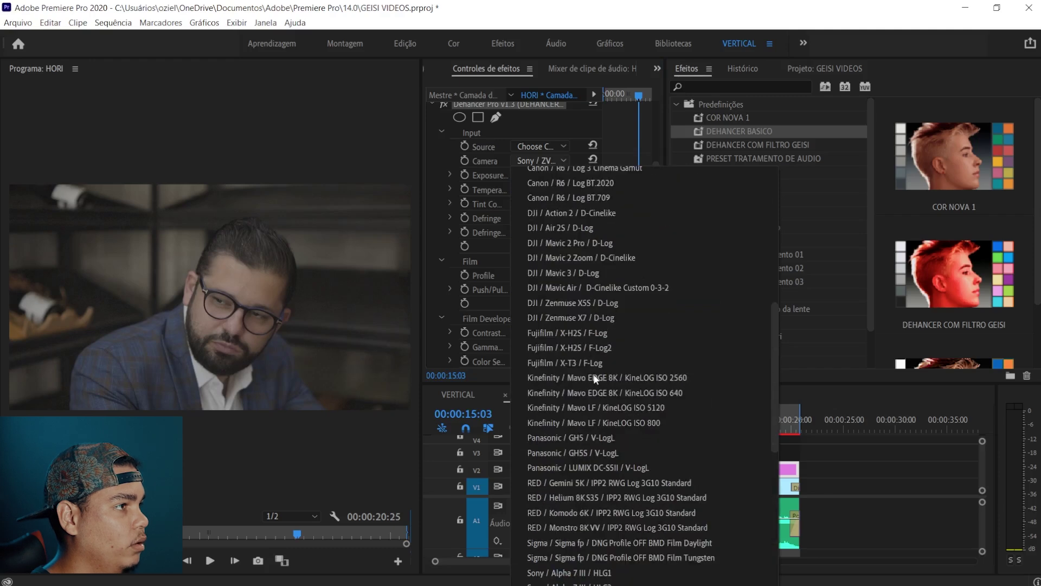
pyautogui.scroll(-3, 594, 378)
pyautogui.click(594, 450)
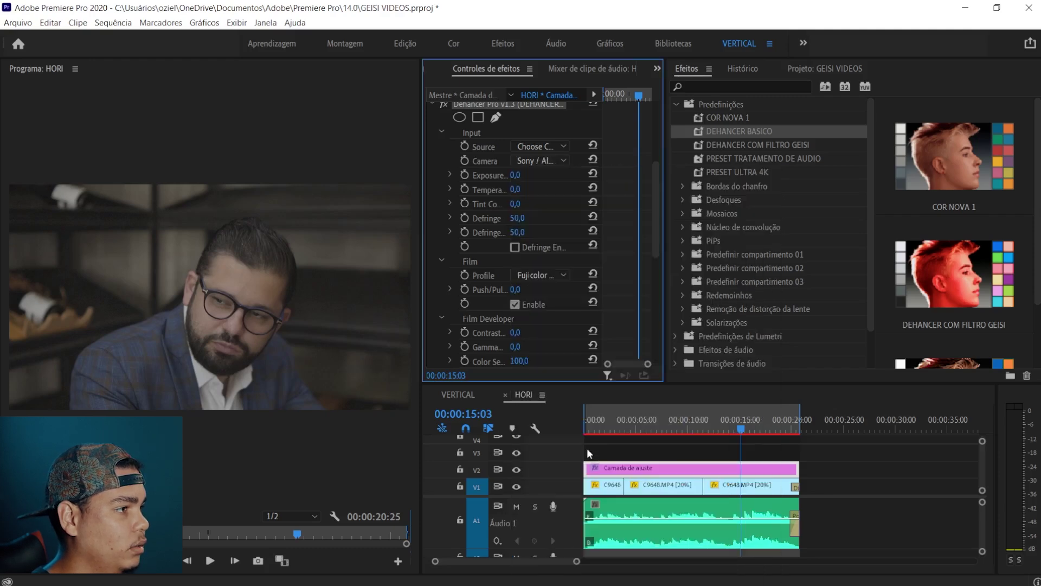
# Set the Color Boost in Dehancer Pro's Film Developer section to 50
pyautogui.scroll(-1, 476, 273)
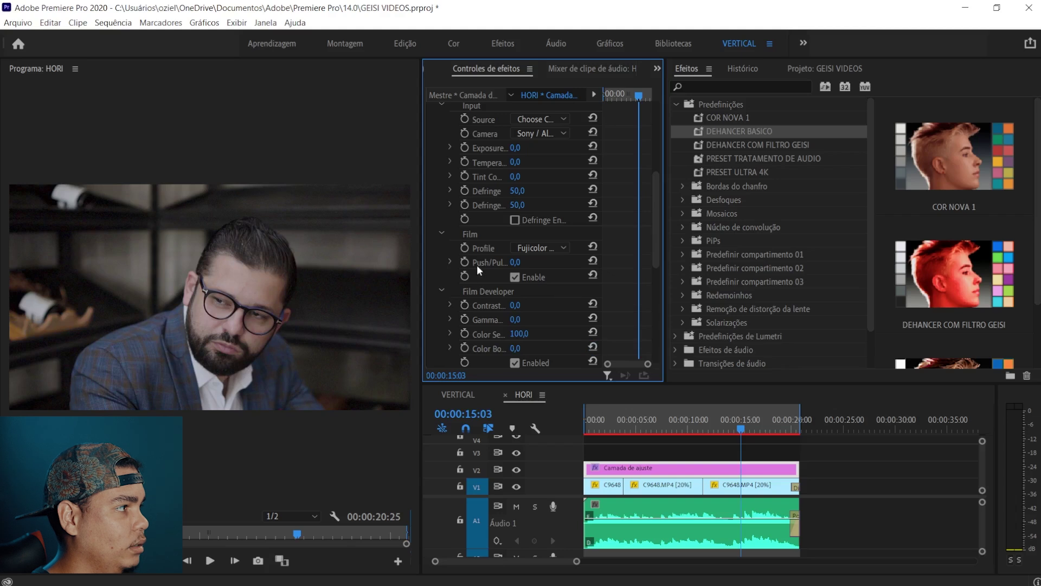
pyautogui.scroll(1, 477, 264)
pyautogui.scroll(-2, 477, 303)
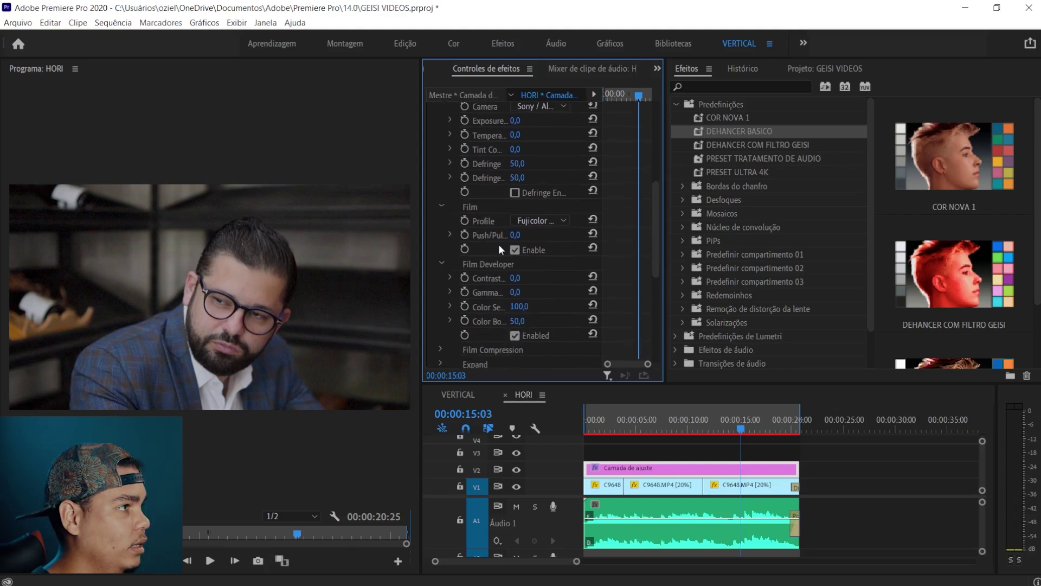
pyautogui.scroll(1, 486, 197)
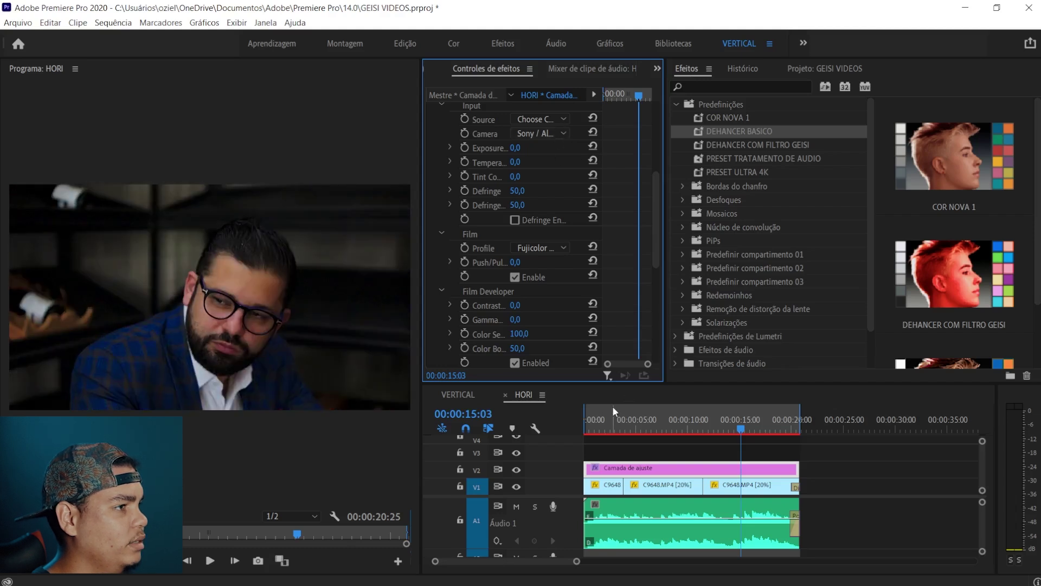
# Return the playhead to the start of the HORI sequence and save the project
pyautogui.click(613, 406)
pyautogui.press('Home')
pyautogui.hotkey('ctrl', 's')
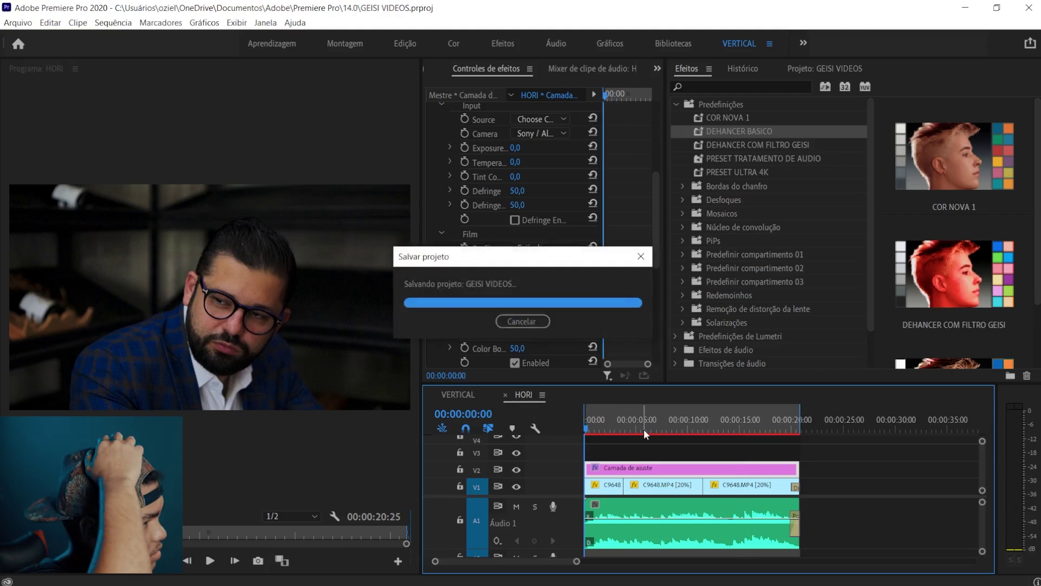
# Play back part of the graded HORI sequence and set its export file name to "teste dehancer antigo" in the Vídeos folder
pyautogui.press('space')
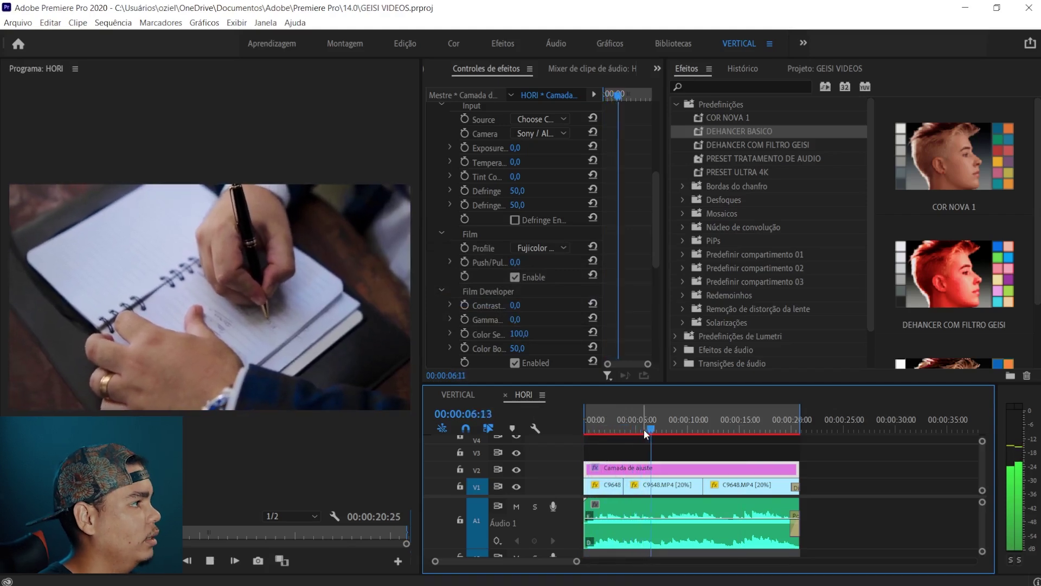
pyautogui.press('space')
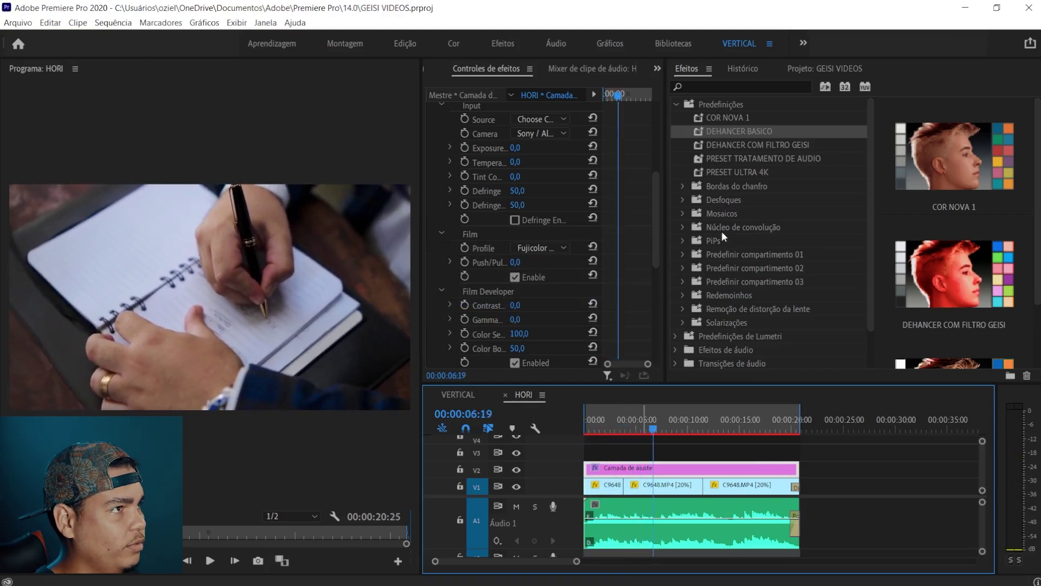
pyautogui.hotkey('ctrl', 'm')
pyautogui.click(769, 179)
pyautogui.write('te')
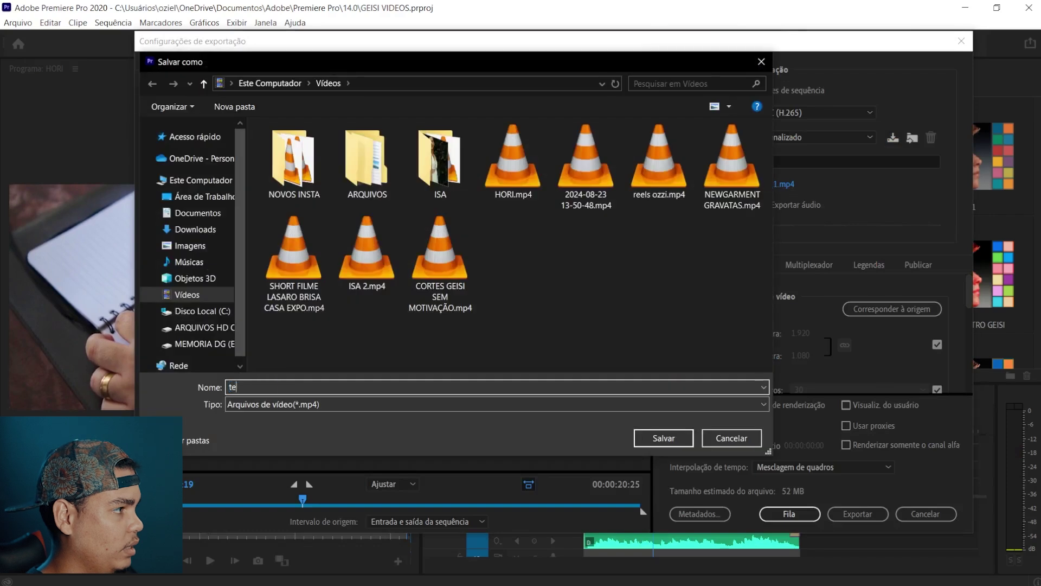
pyautogui.write('ste dehancer an')
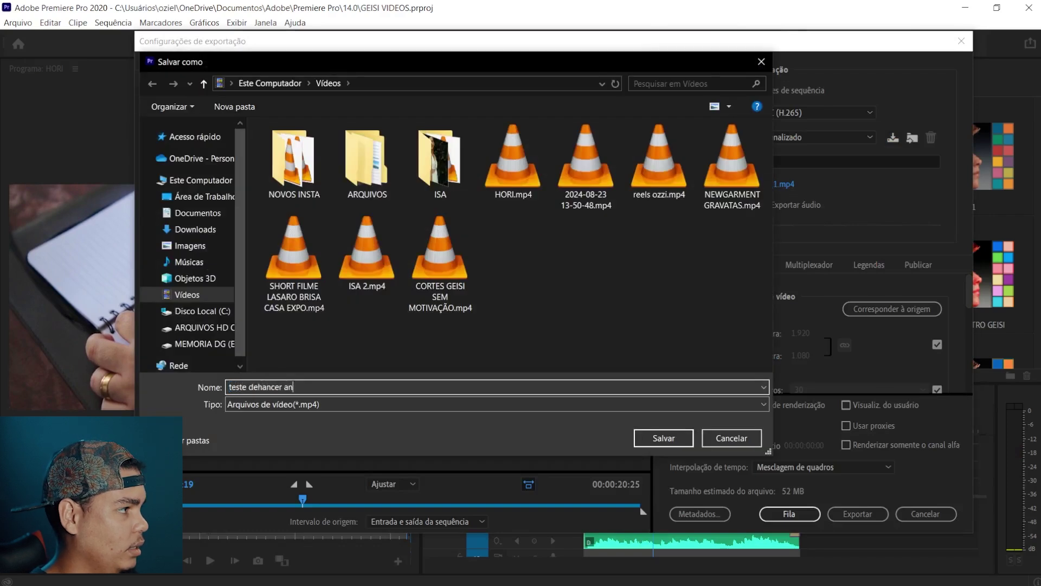
pyautogui.write('tigo')
pyautogui.press('Return')
# Review the video bitrate settings and export the HORI sequence directly with the current HEVC (H.265) settings
pyautogui.scroll(-2, 746, 334)
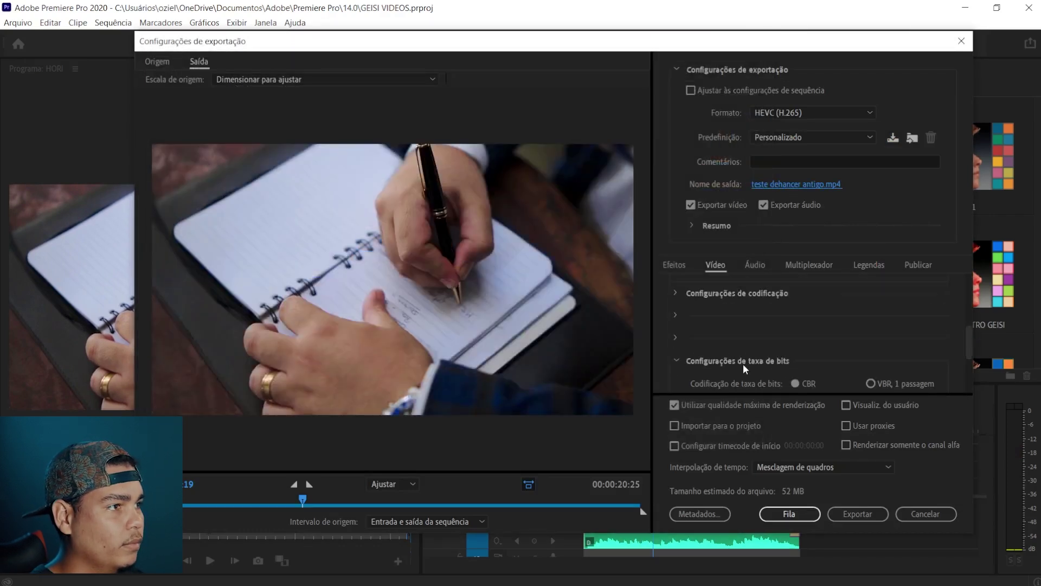
pyautogui.scroll(-2, 751, 363)
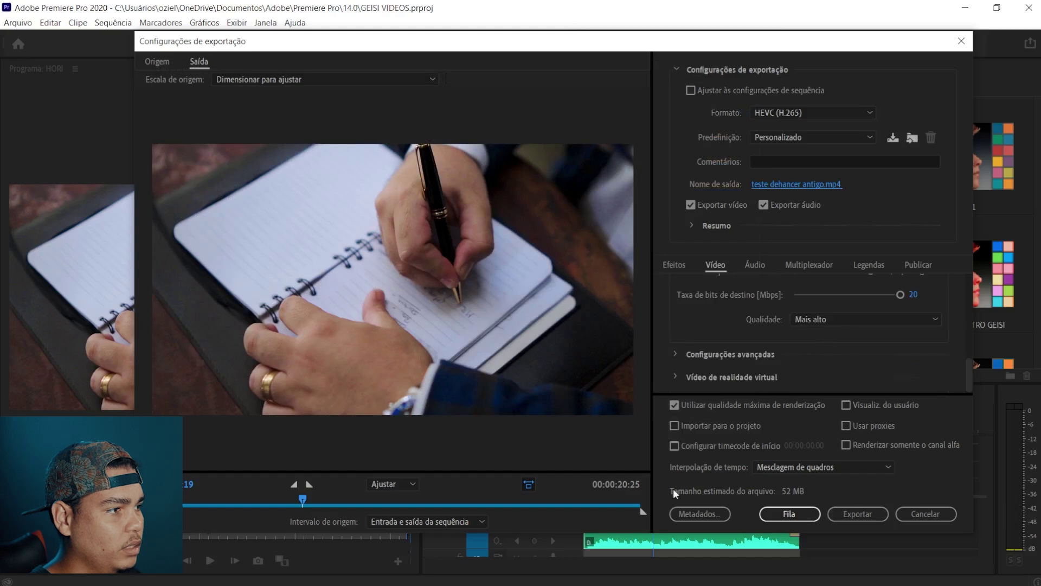
pyautogui.click(844, 512)
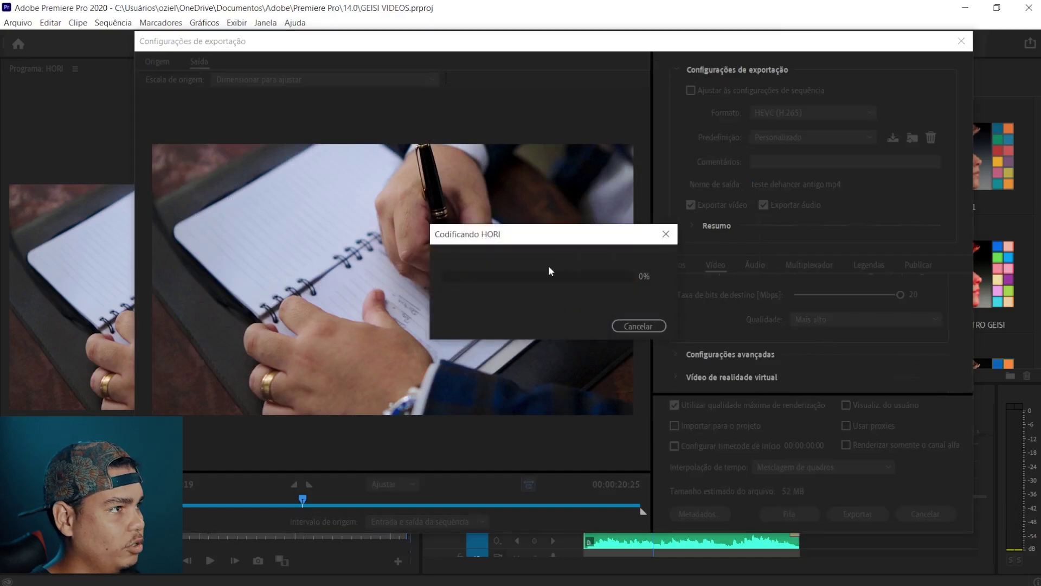
pyautogui.moveTo(544, 238); pyautogui.dragTo(644, 245)
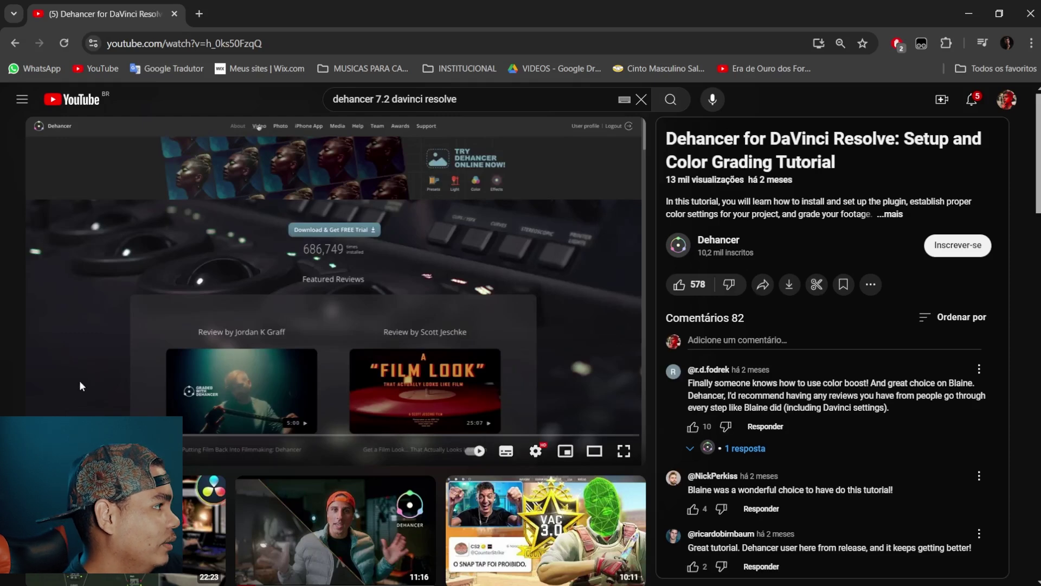
# Switch to YouTube in the browser and skim "Dehancer for DaVinci Resolve: Setup and Color Grading Tutorial", skipping to about 9:55 and 15:42
pyautogui.moveTo(109, 435); pyautogui.dragTo(115, 435)
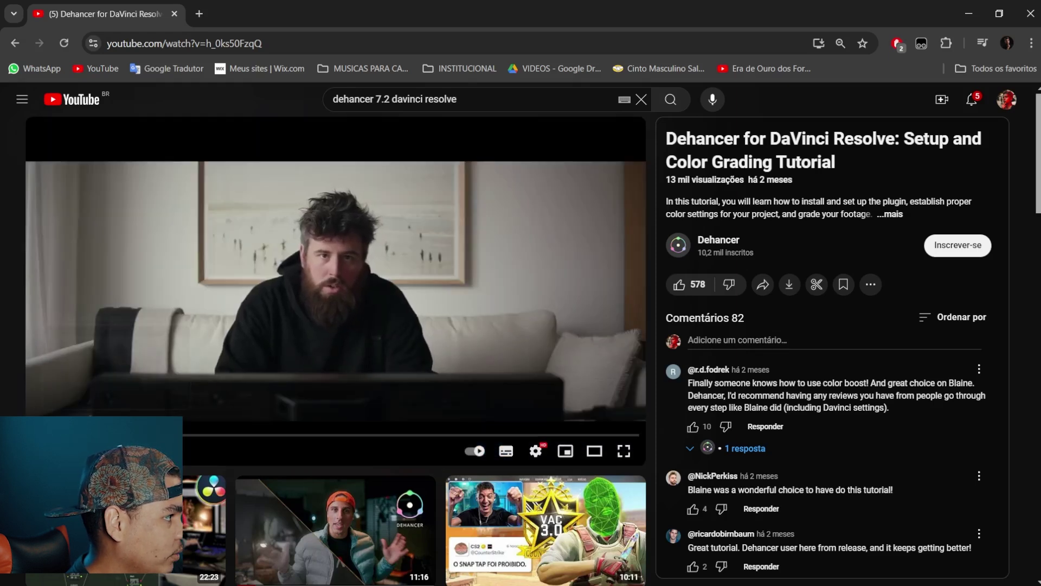
pyautogui.moveTo(135, 434); pyautogui.dragTo(265, 438)
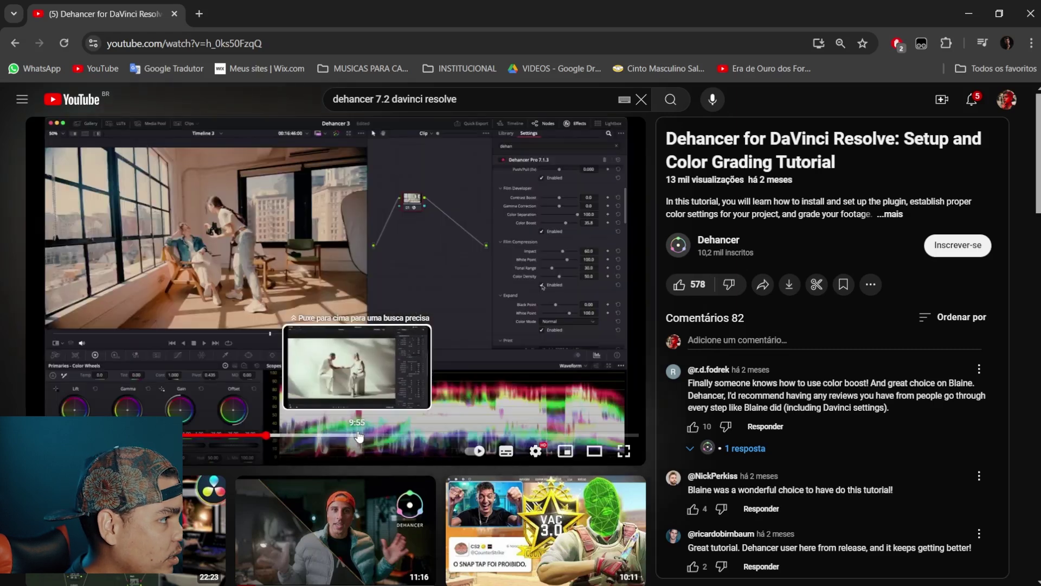
pyautogui.click(358, 435)
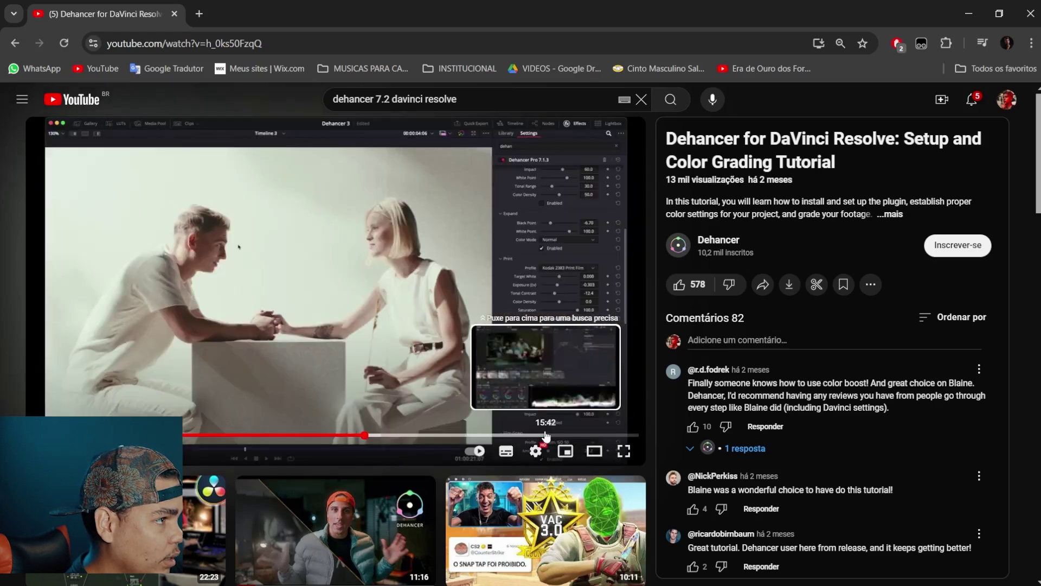
pyautogui.click(543, 436)
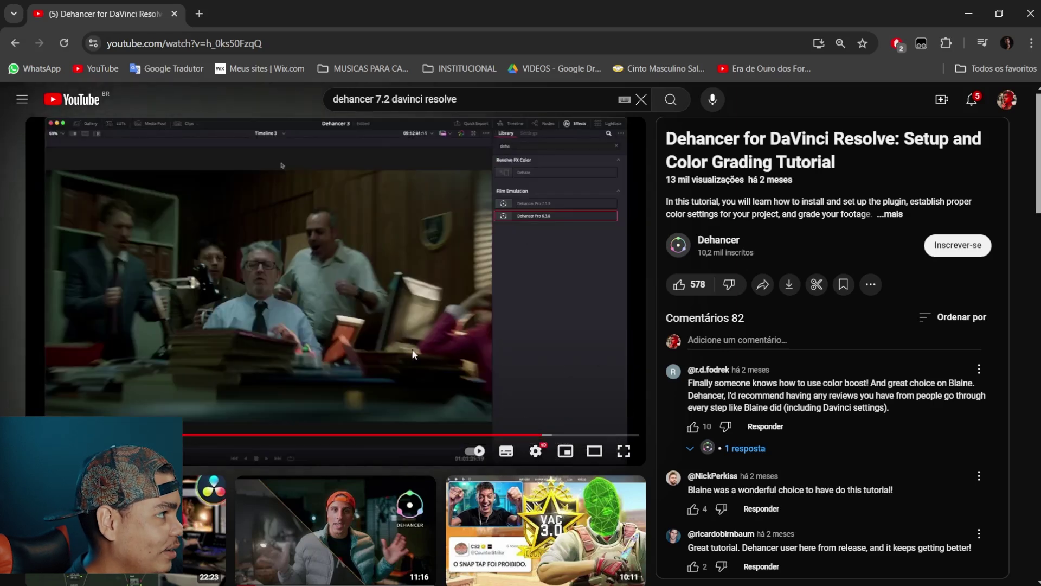